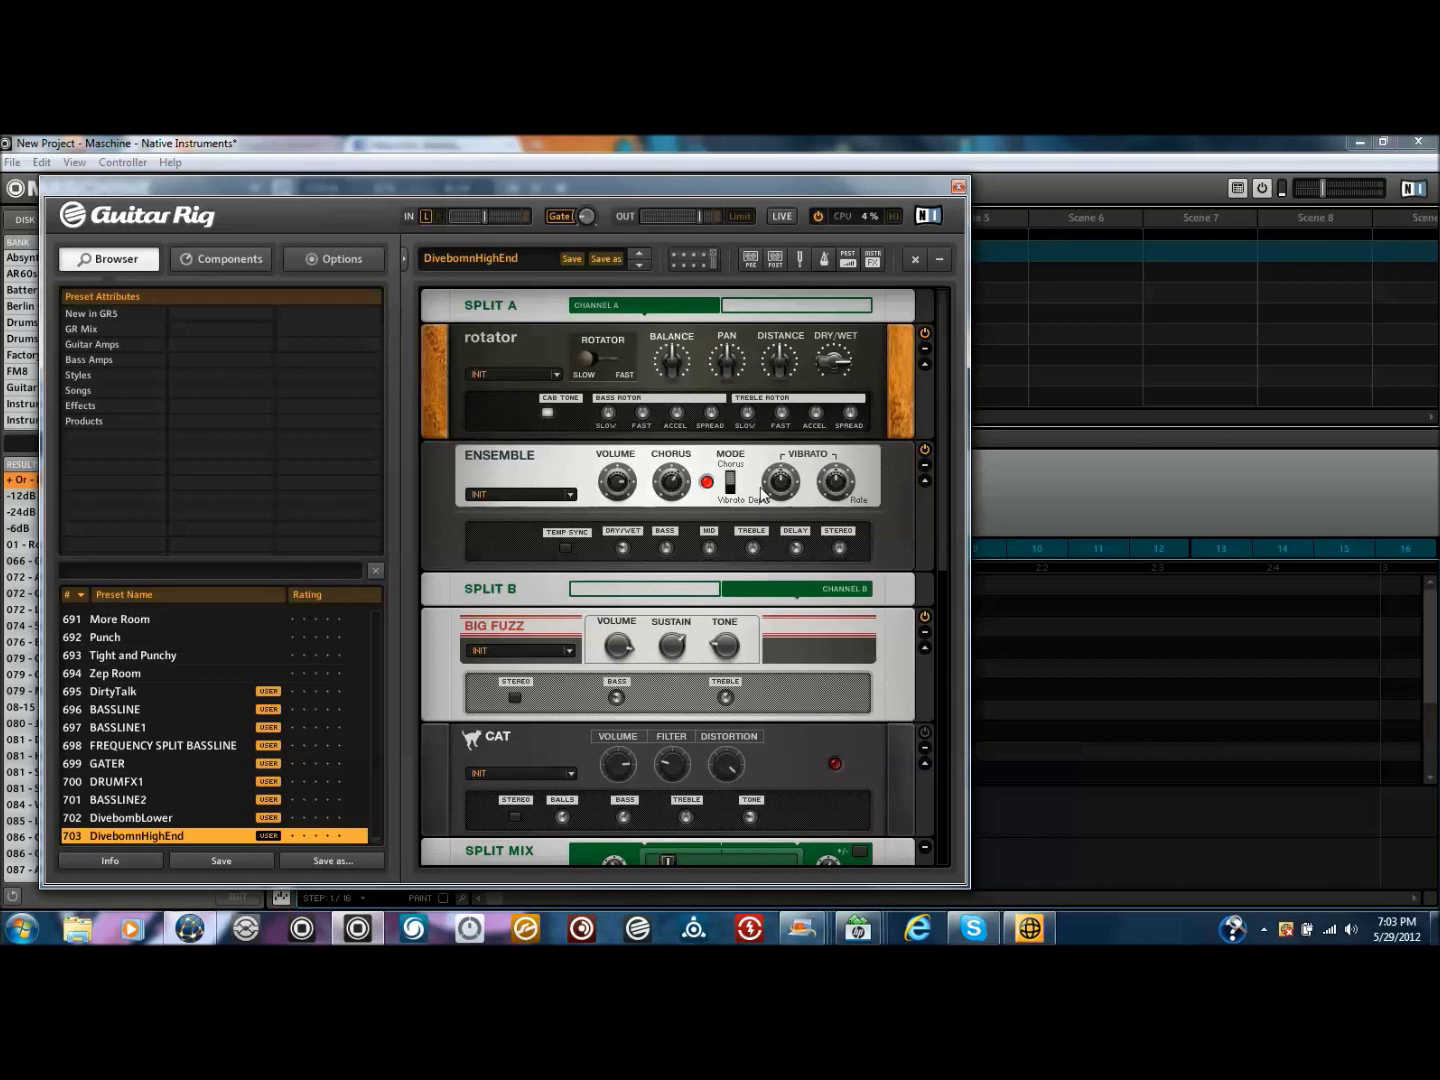
Sweep the Split Mix crossfader to channel B and return it close to channel A to compare the split
left_click_drag(947, 425, 942, 476)
left_click_drag(669, 771, 913, 765)
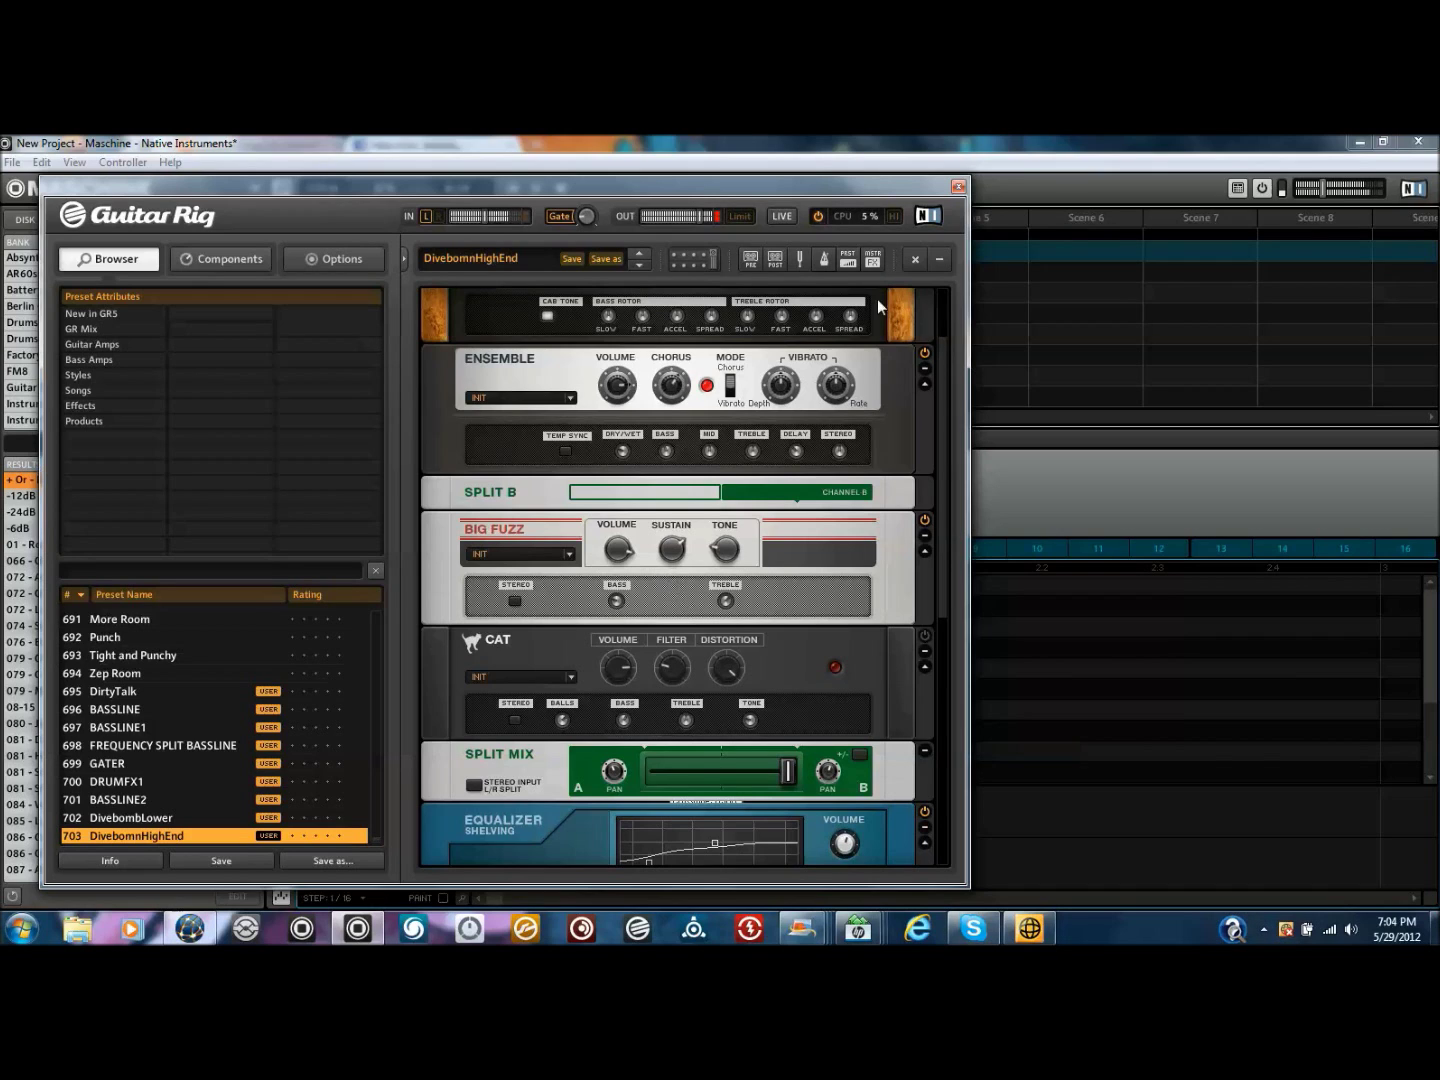
left_click_drag(1324, 187, 1349, 191)
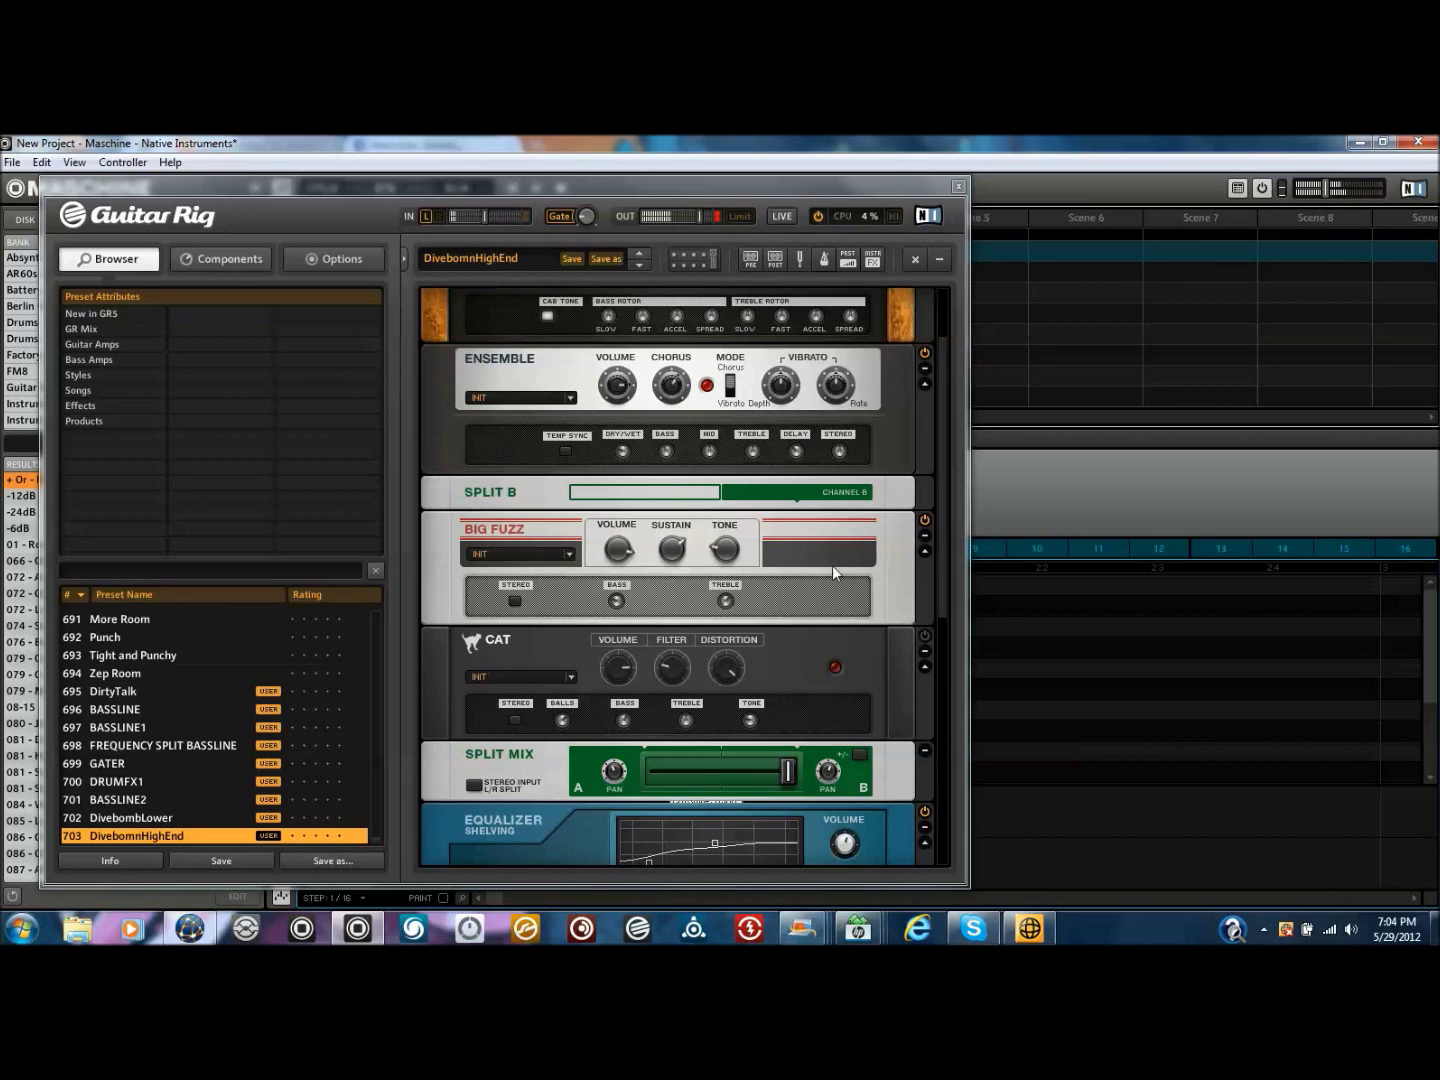
left_click_drag(788, 769, 652, 798)
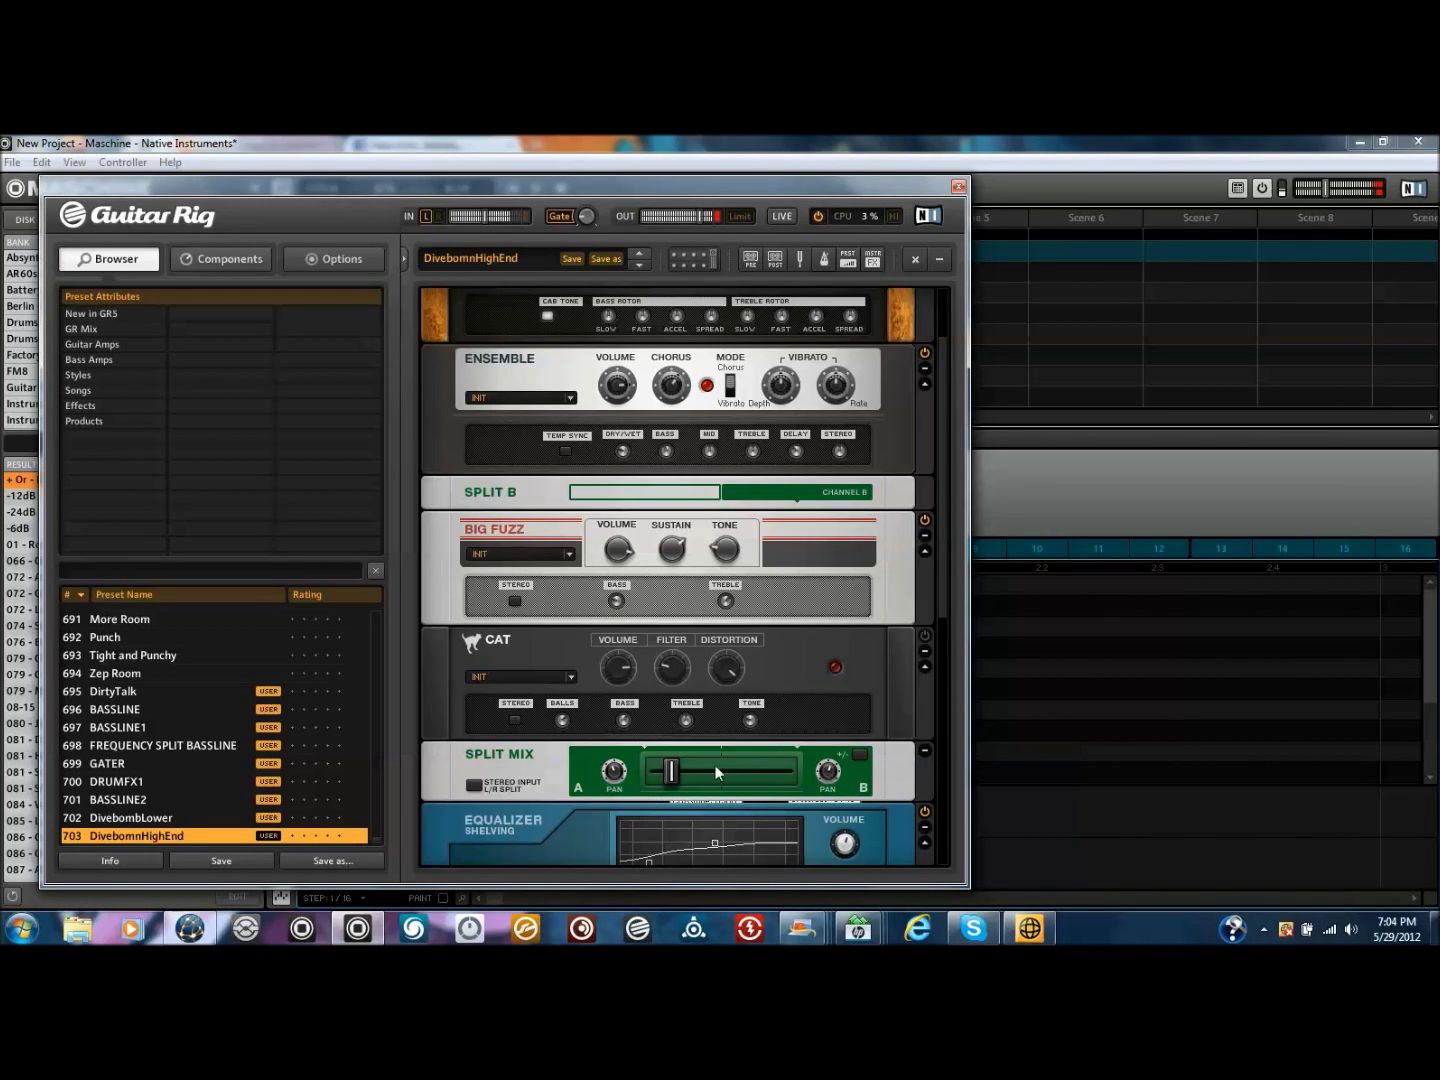
Delete the Noise Reduction component from the Guitar Rig rack and close the plug-in window
left_click_drag(942, 569, 924, 783)
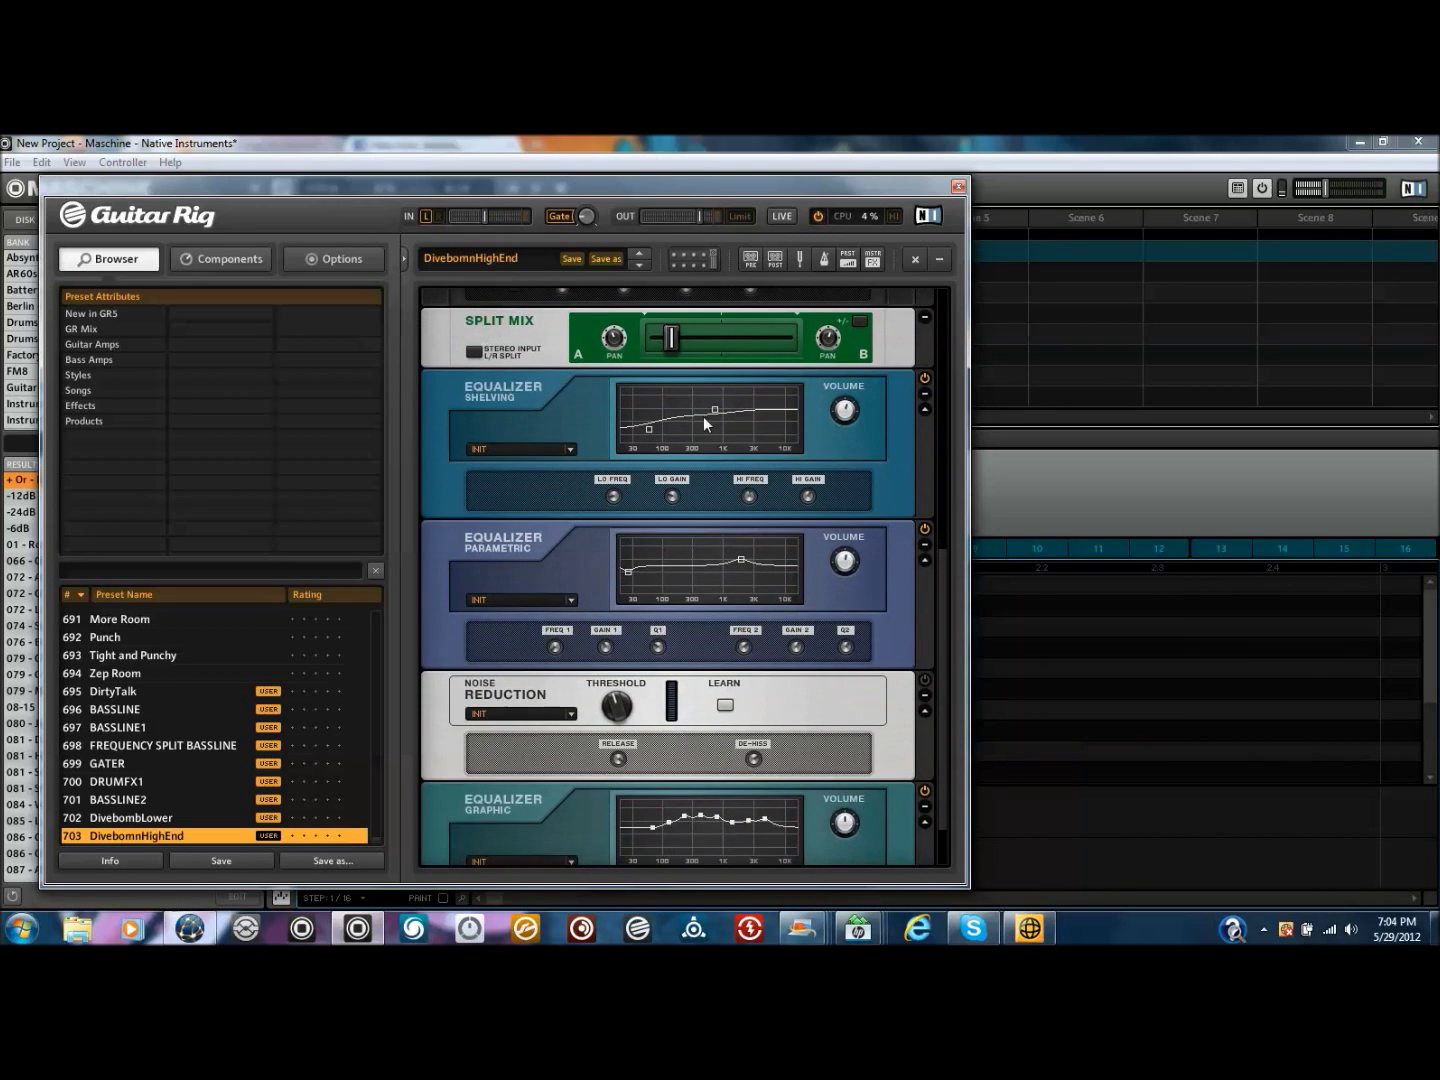
right_click(805, 733)
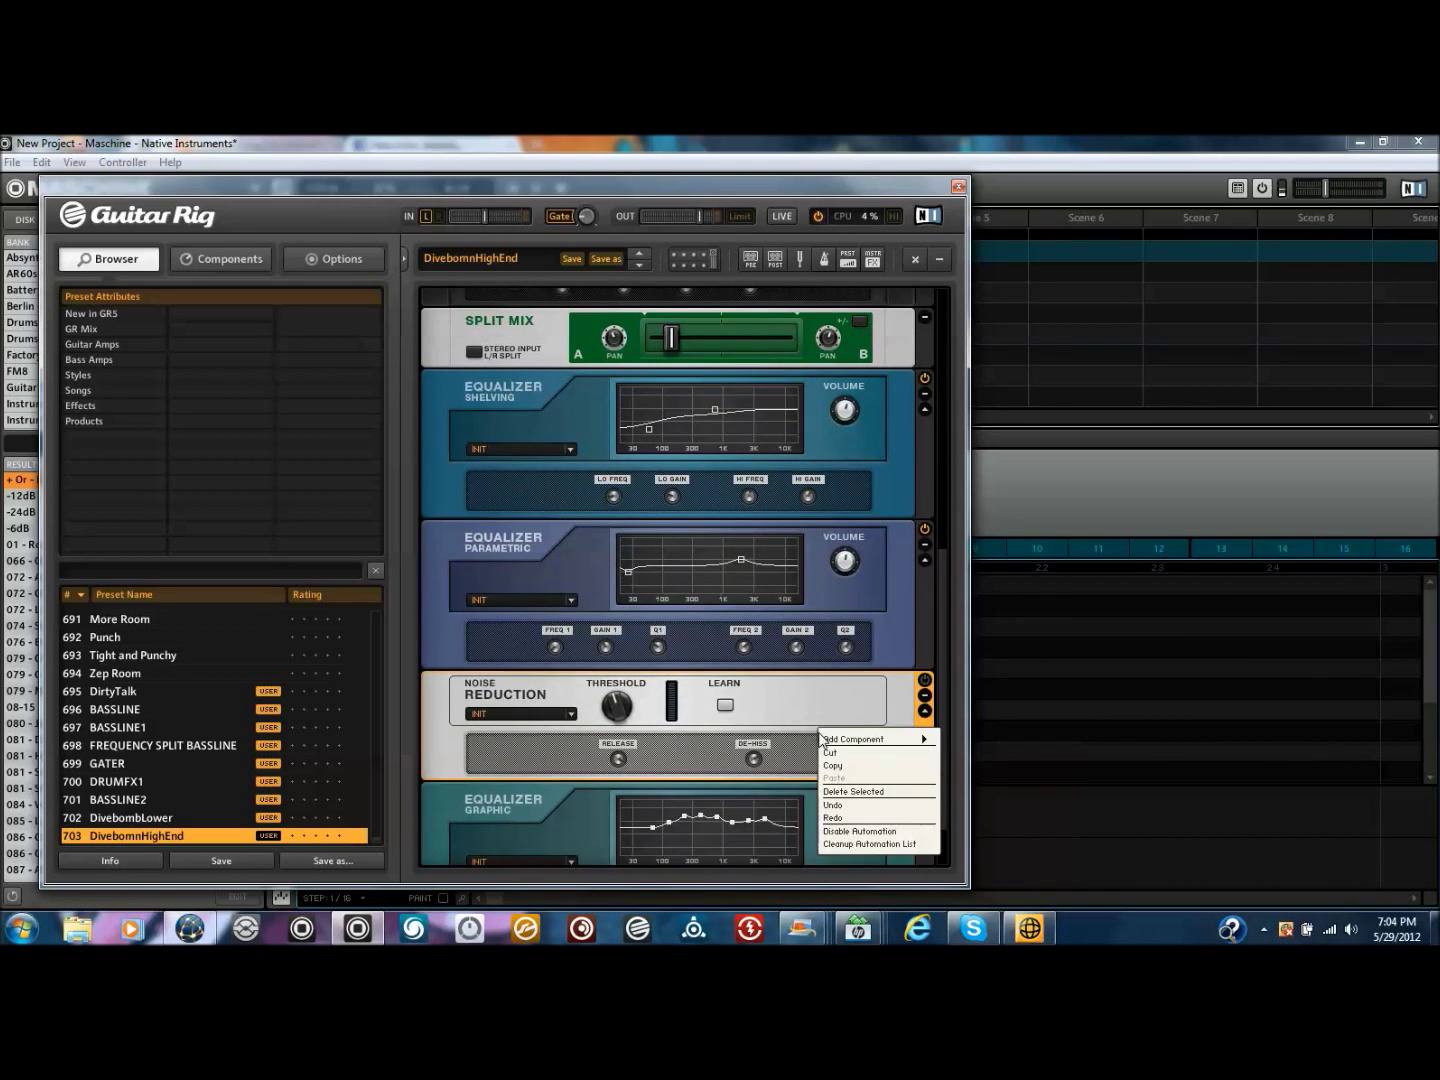
left_click(873, 793)
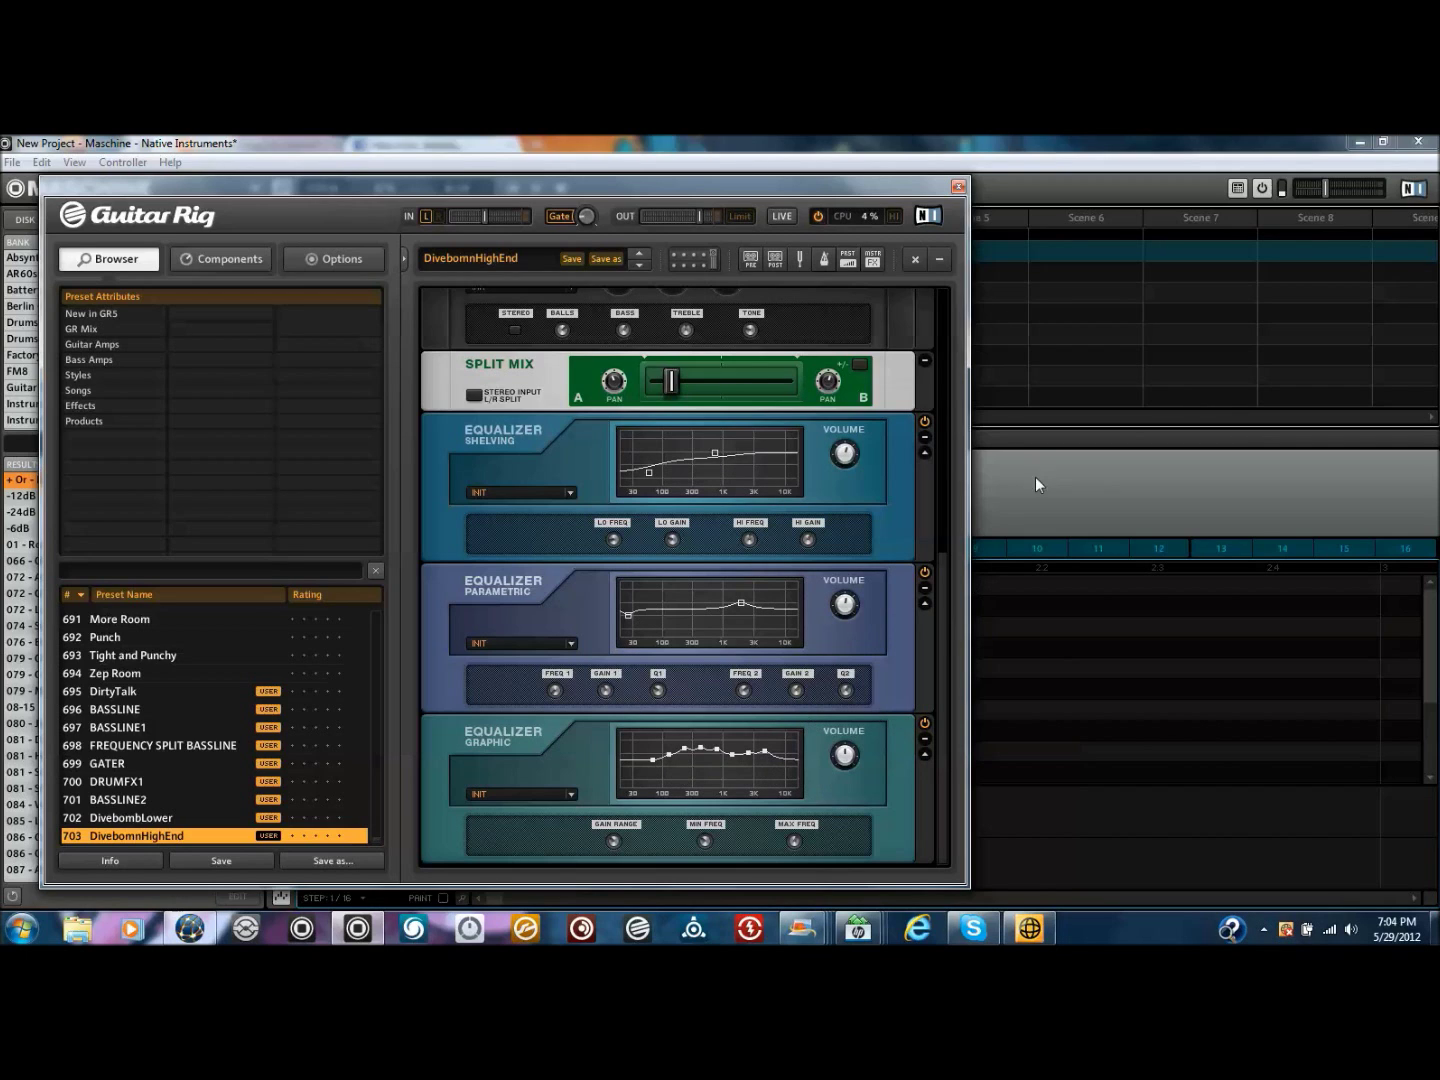
left_click(958, 185)
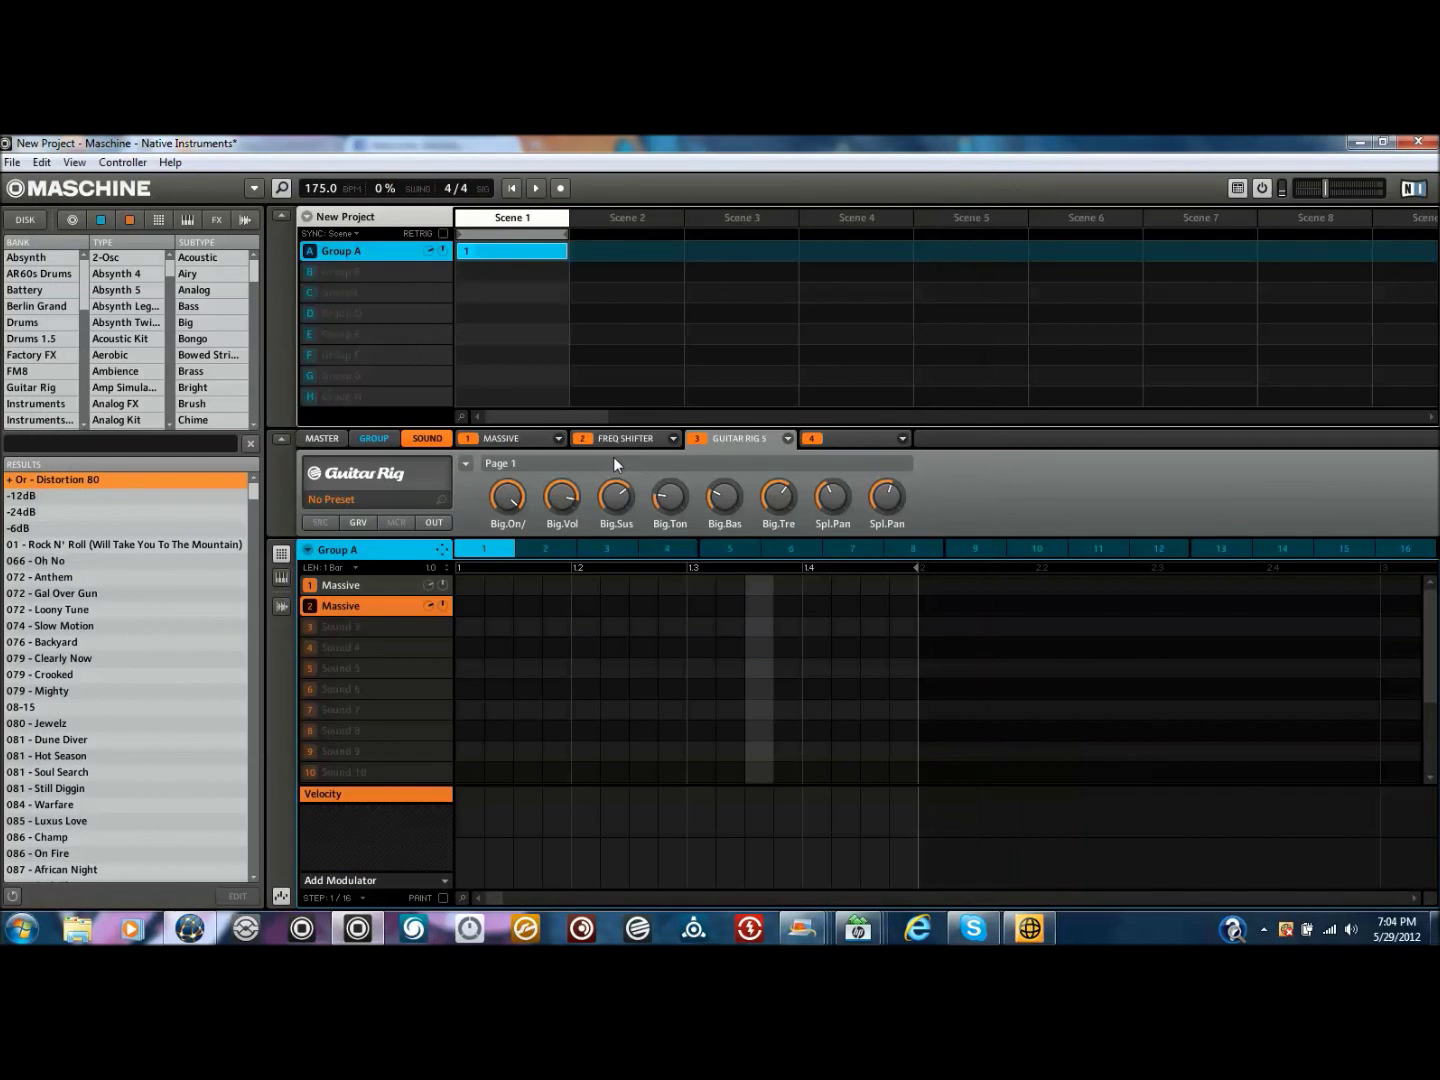
Load an EQ into the empty fourth module slot of the second Massive sound
left_click(880, 437)
left_click(902, 438)
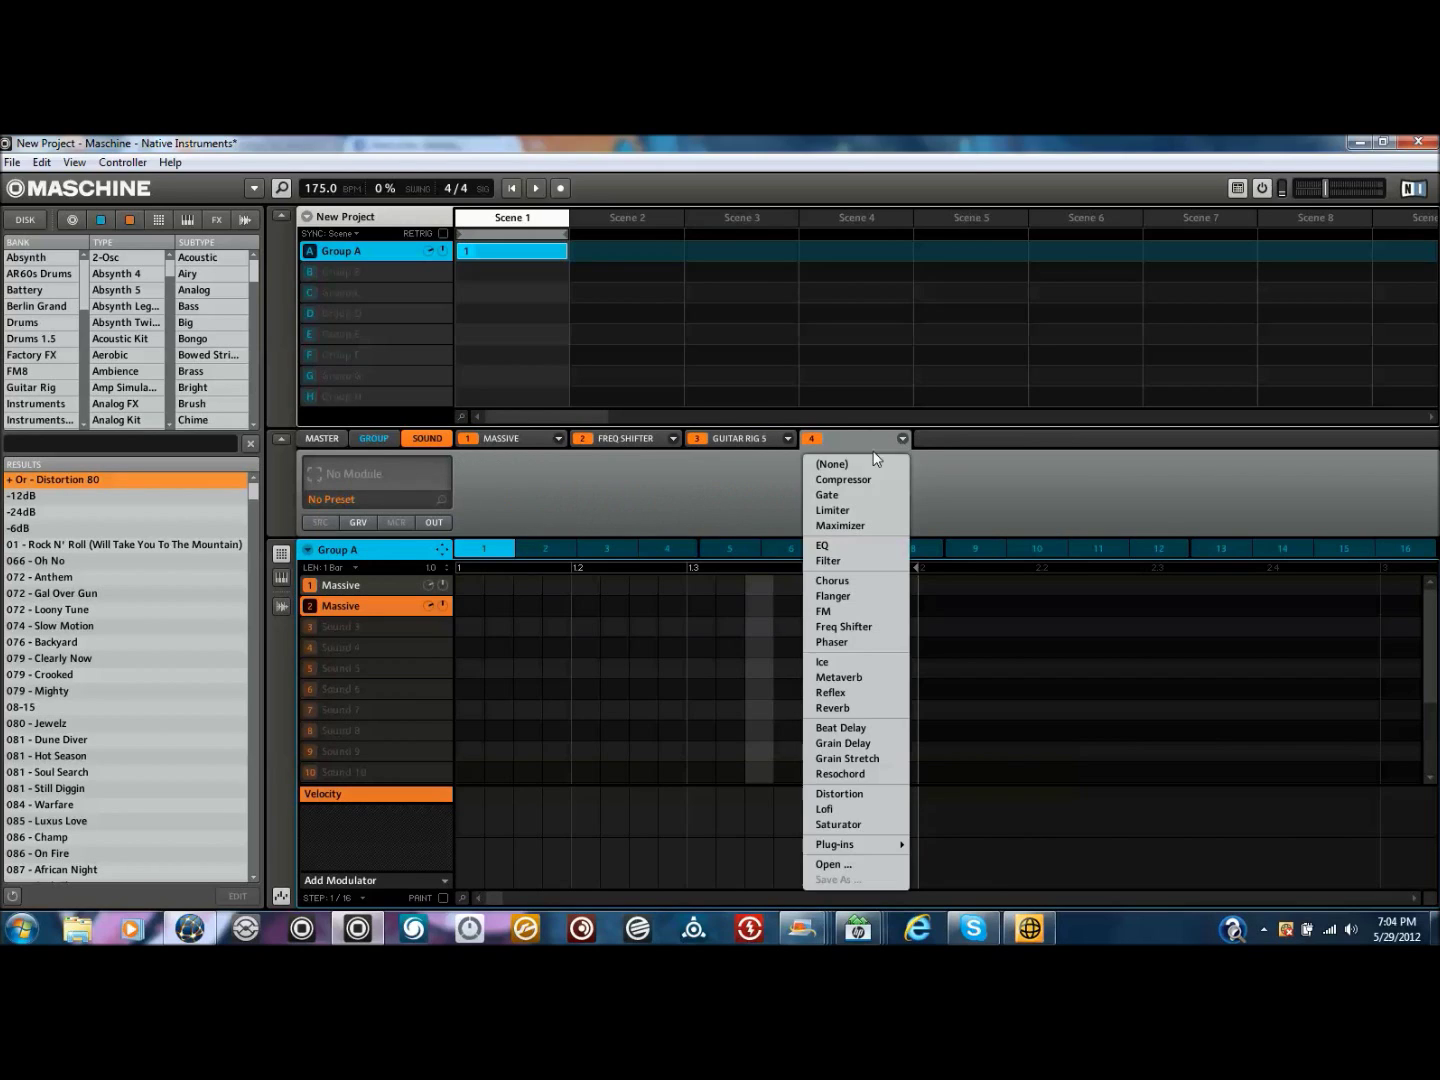
left_click(833, 544)
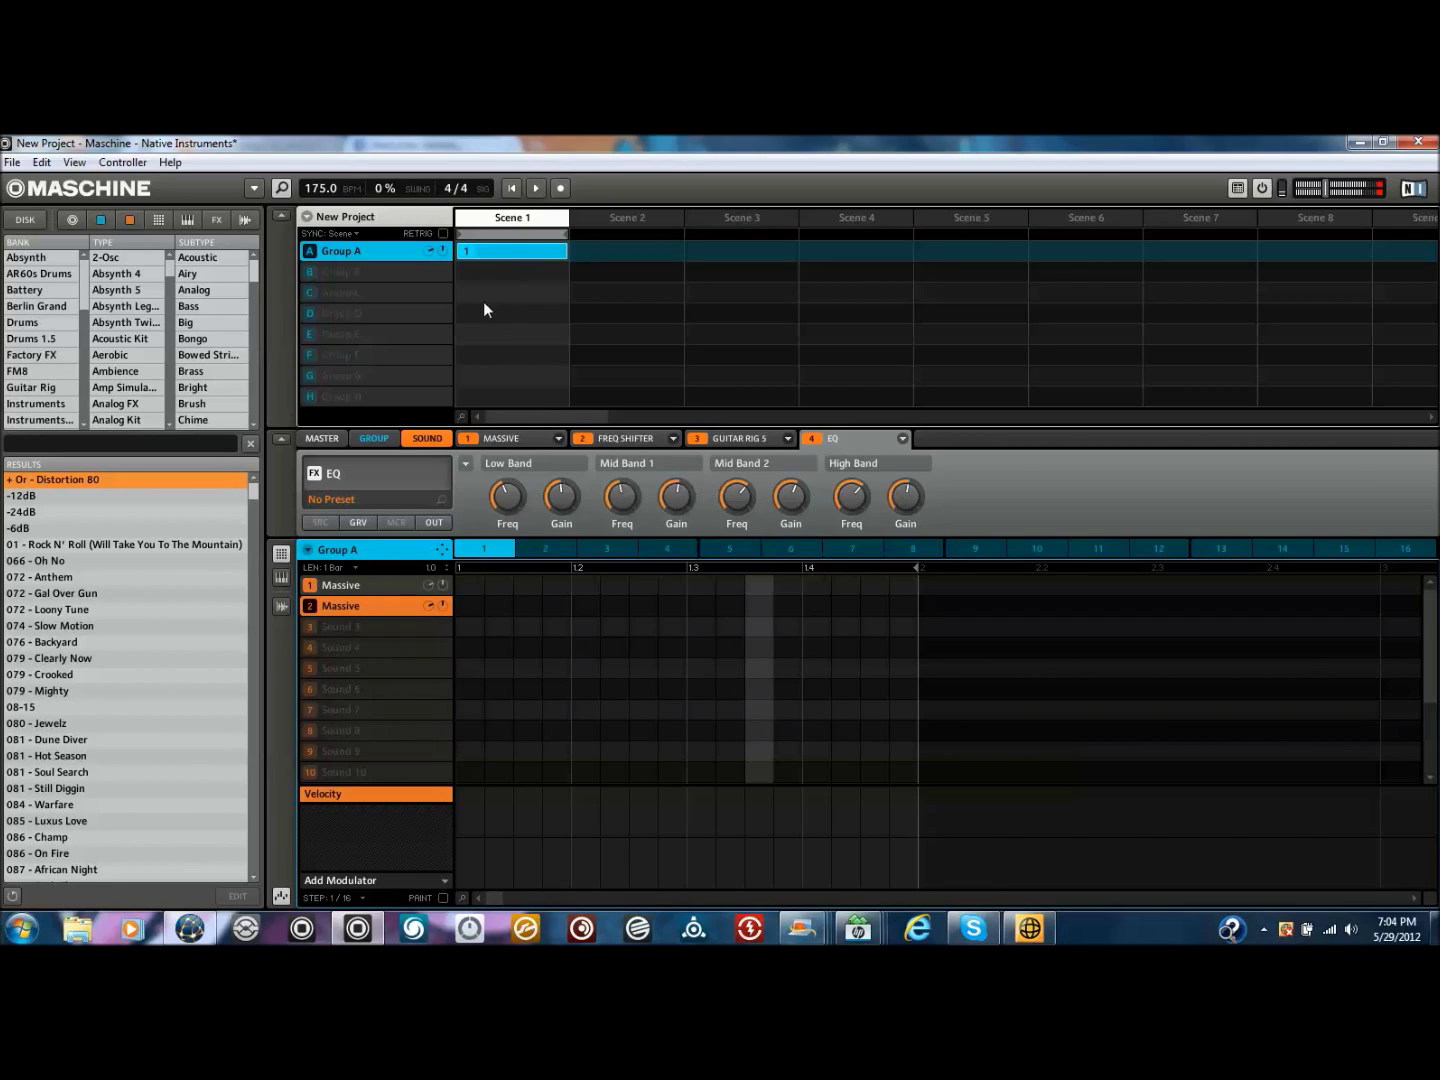
Compare the module chains of both Massive sounds and view the second sound's Massive synth settings
left_click(348, 587)
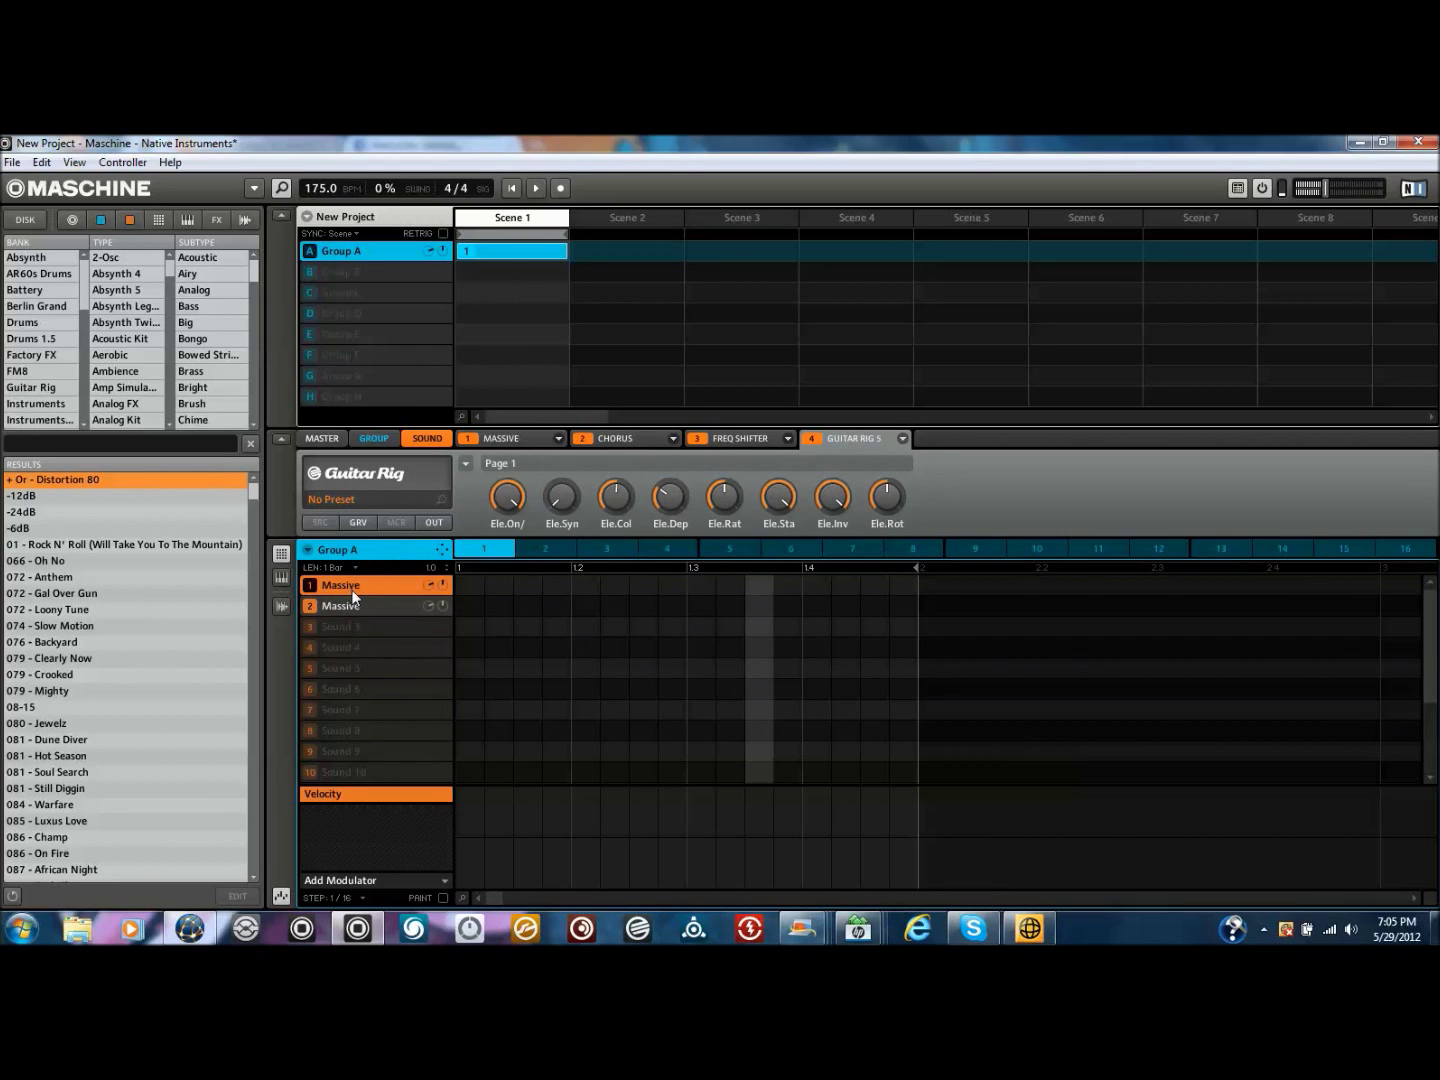
left_click(350, 608)
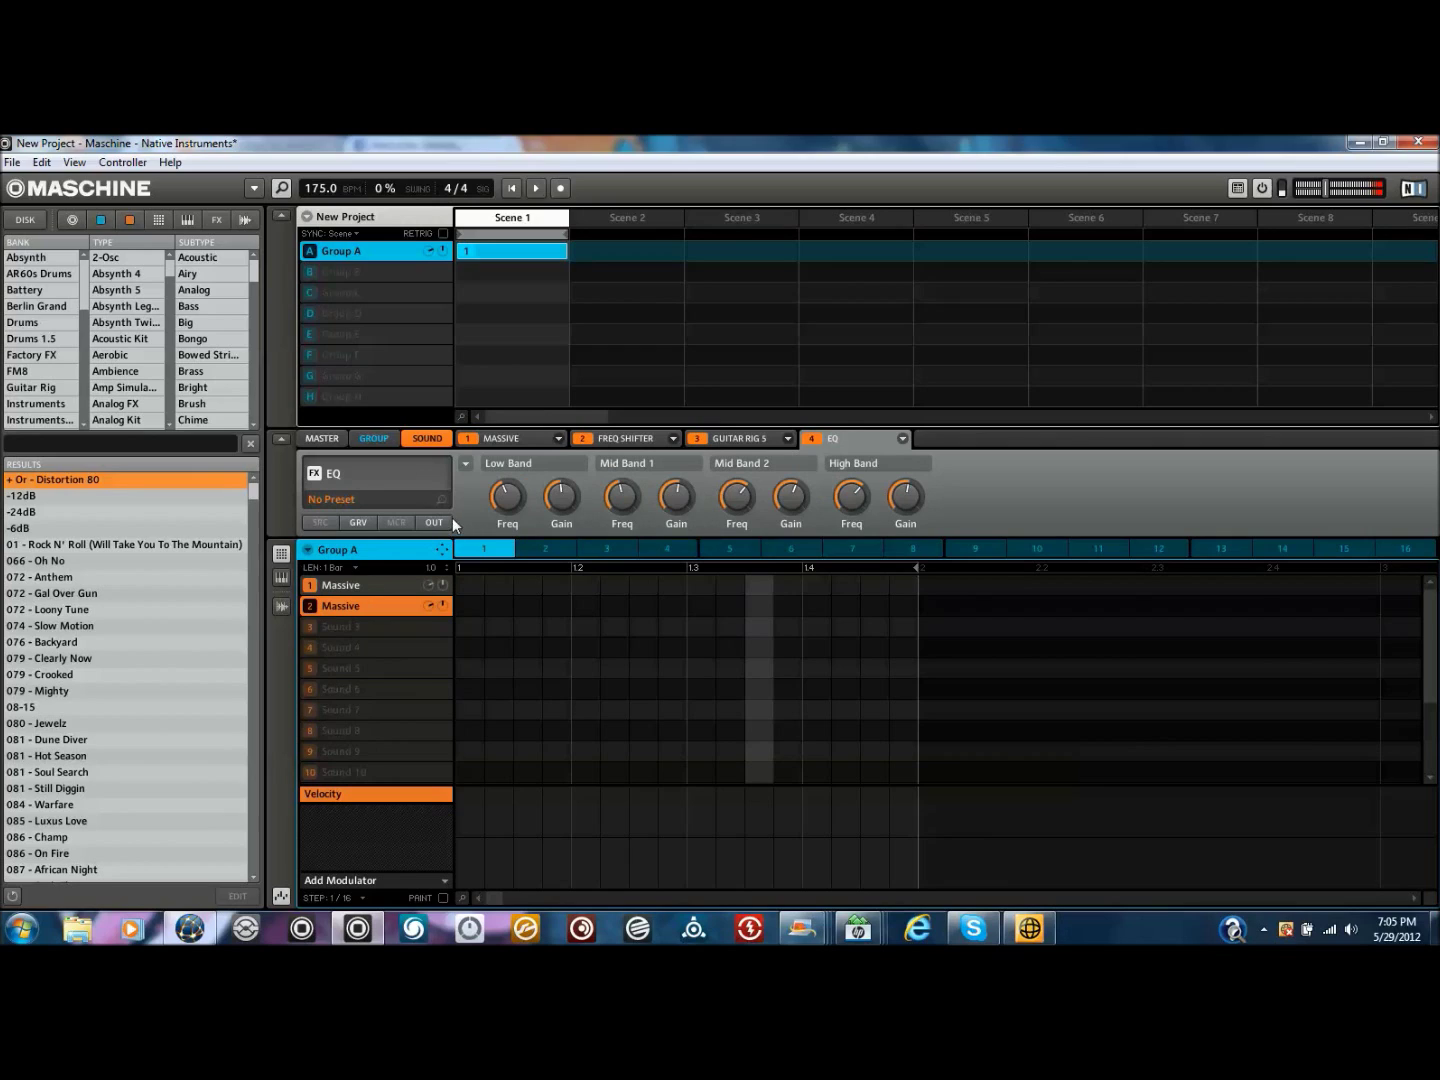
left_click(483, 437)
left_click(364, 476)
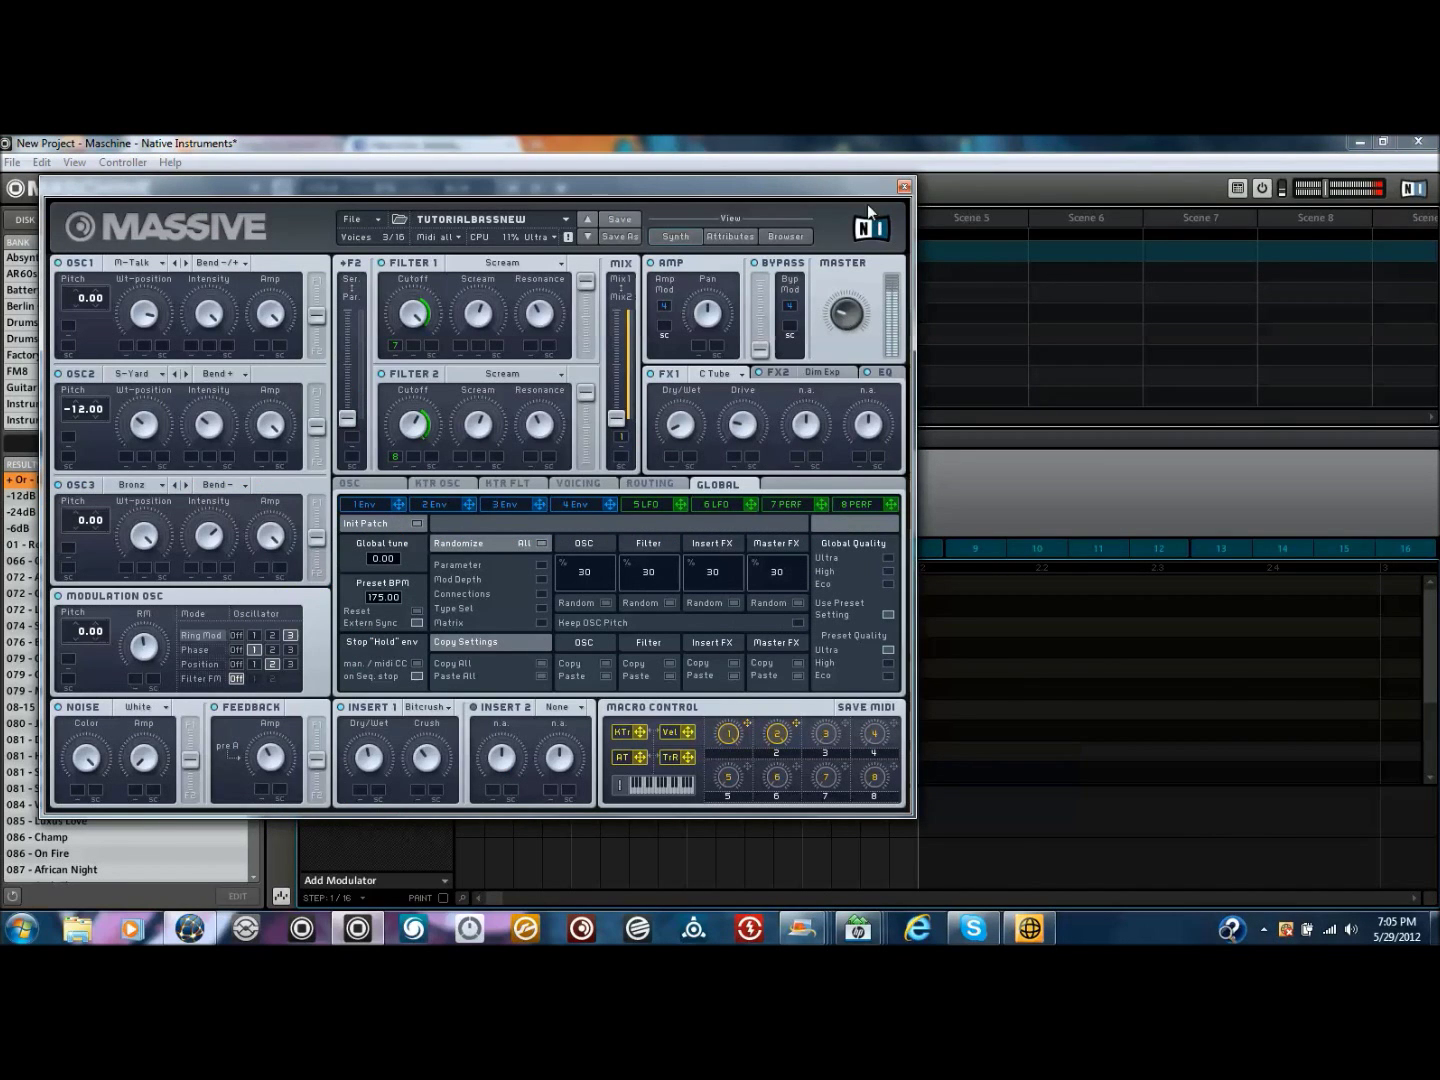
left_click(905, 185)
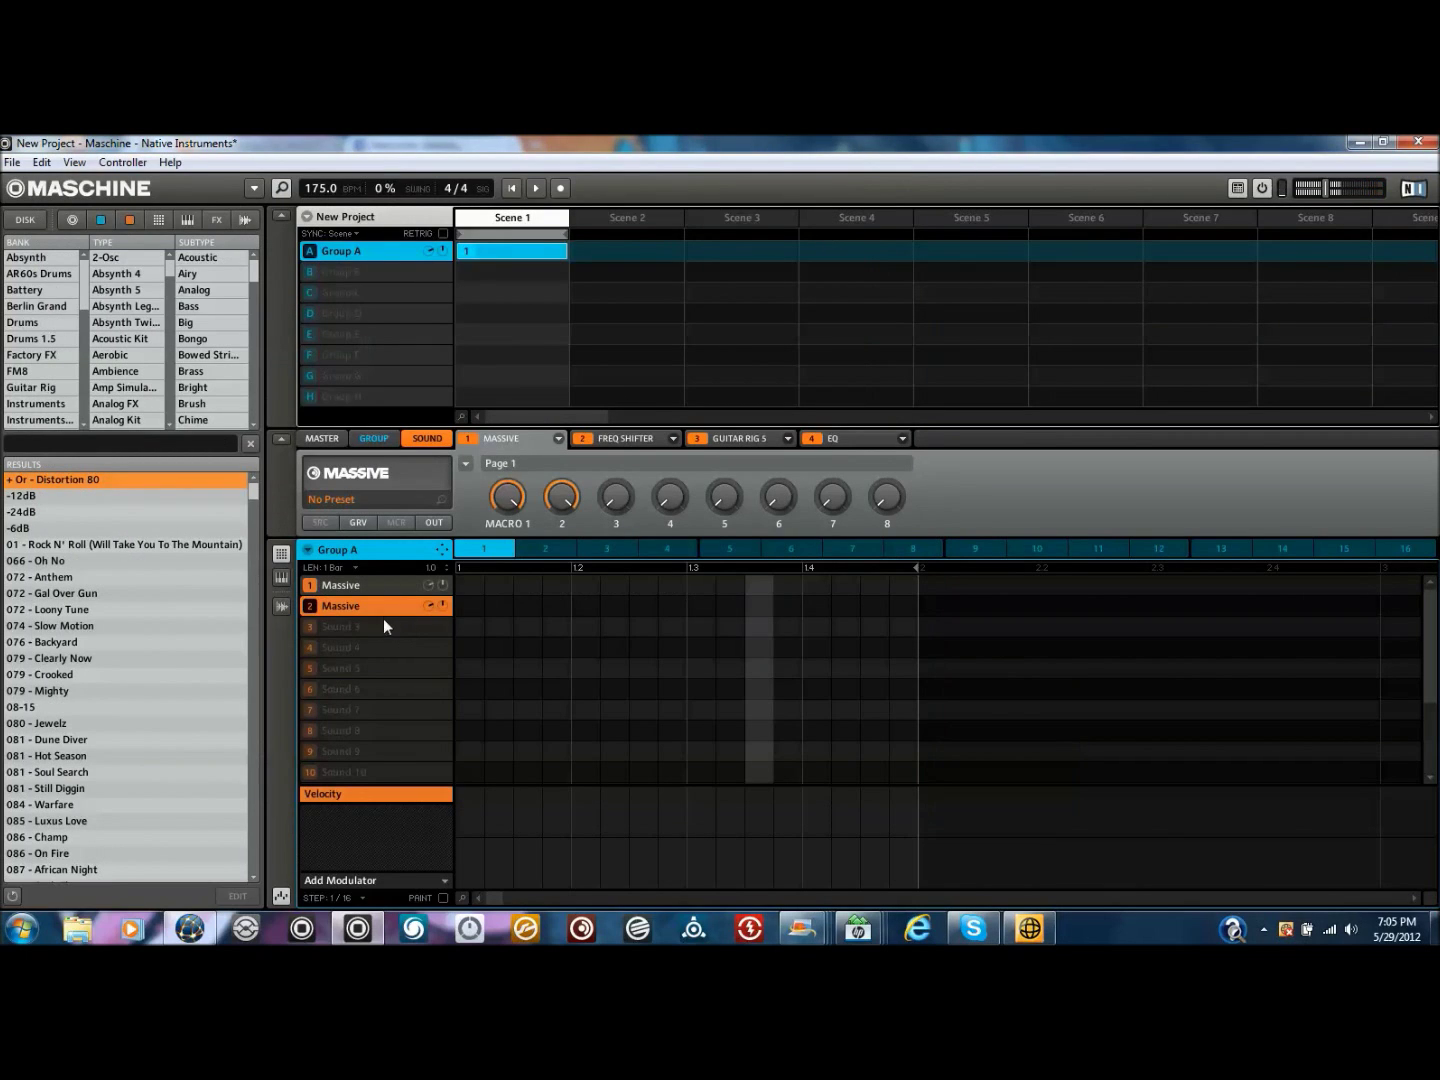
Draw a one-bar low note for the second Massive sound in the piano roll and lengthen the pattern to two bars
left_click(281, 579)
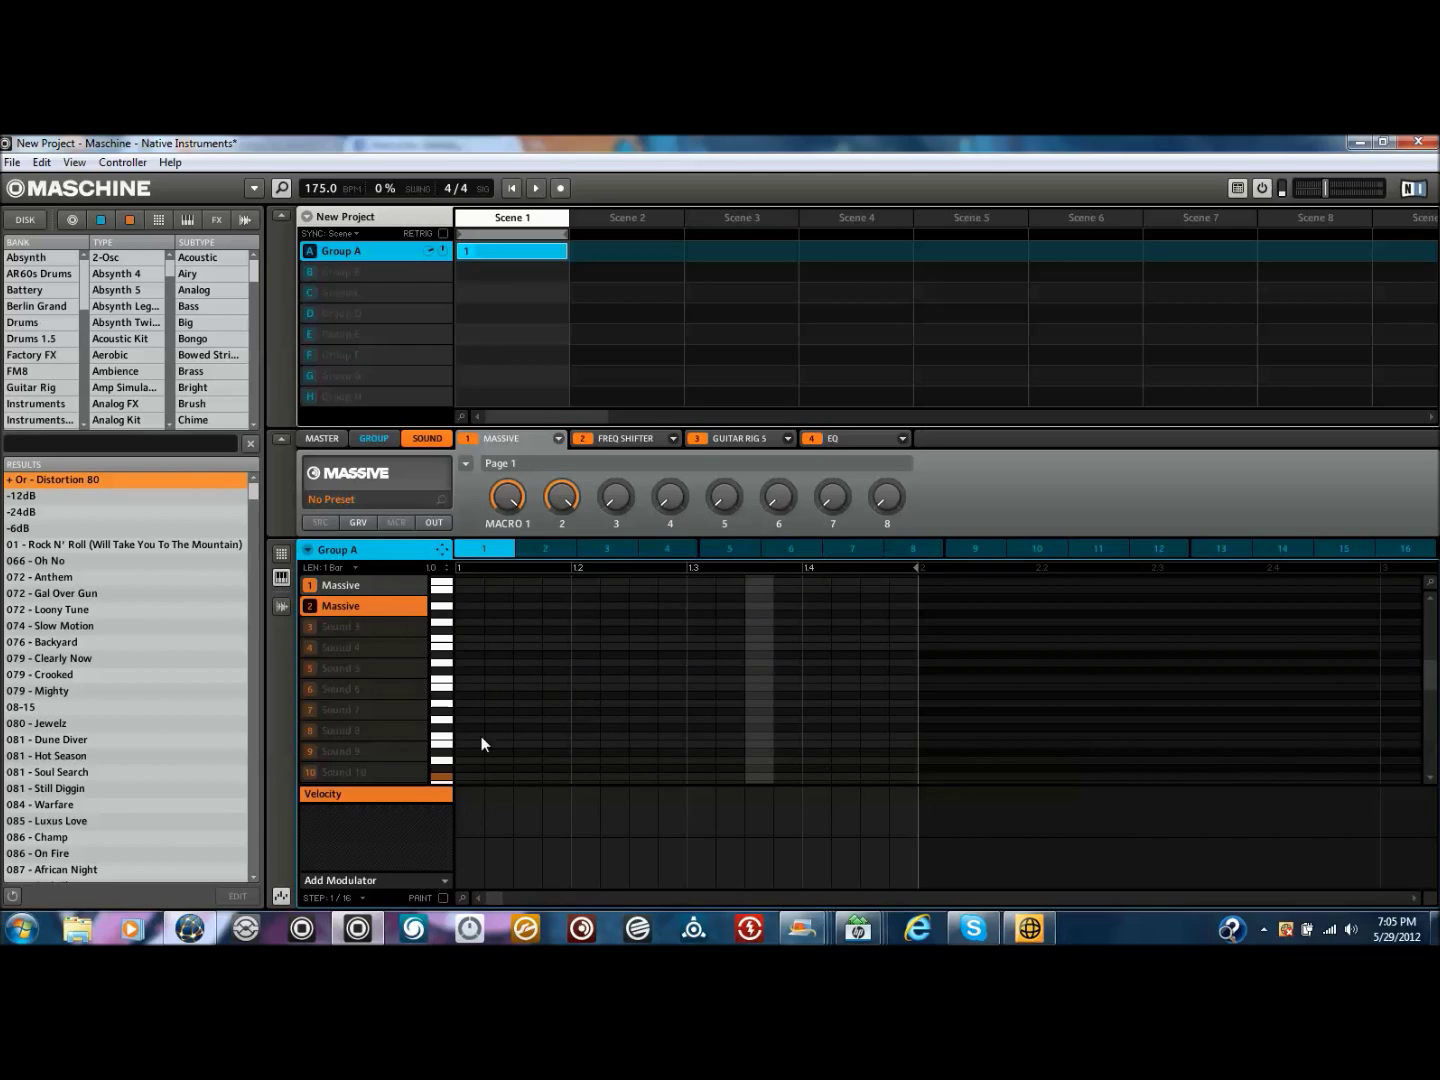
left_click_drag(1430, 675, 1434, 716)
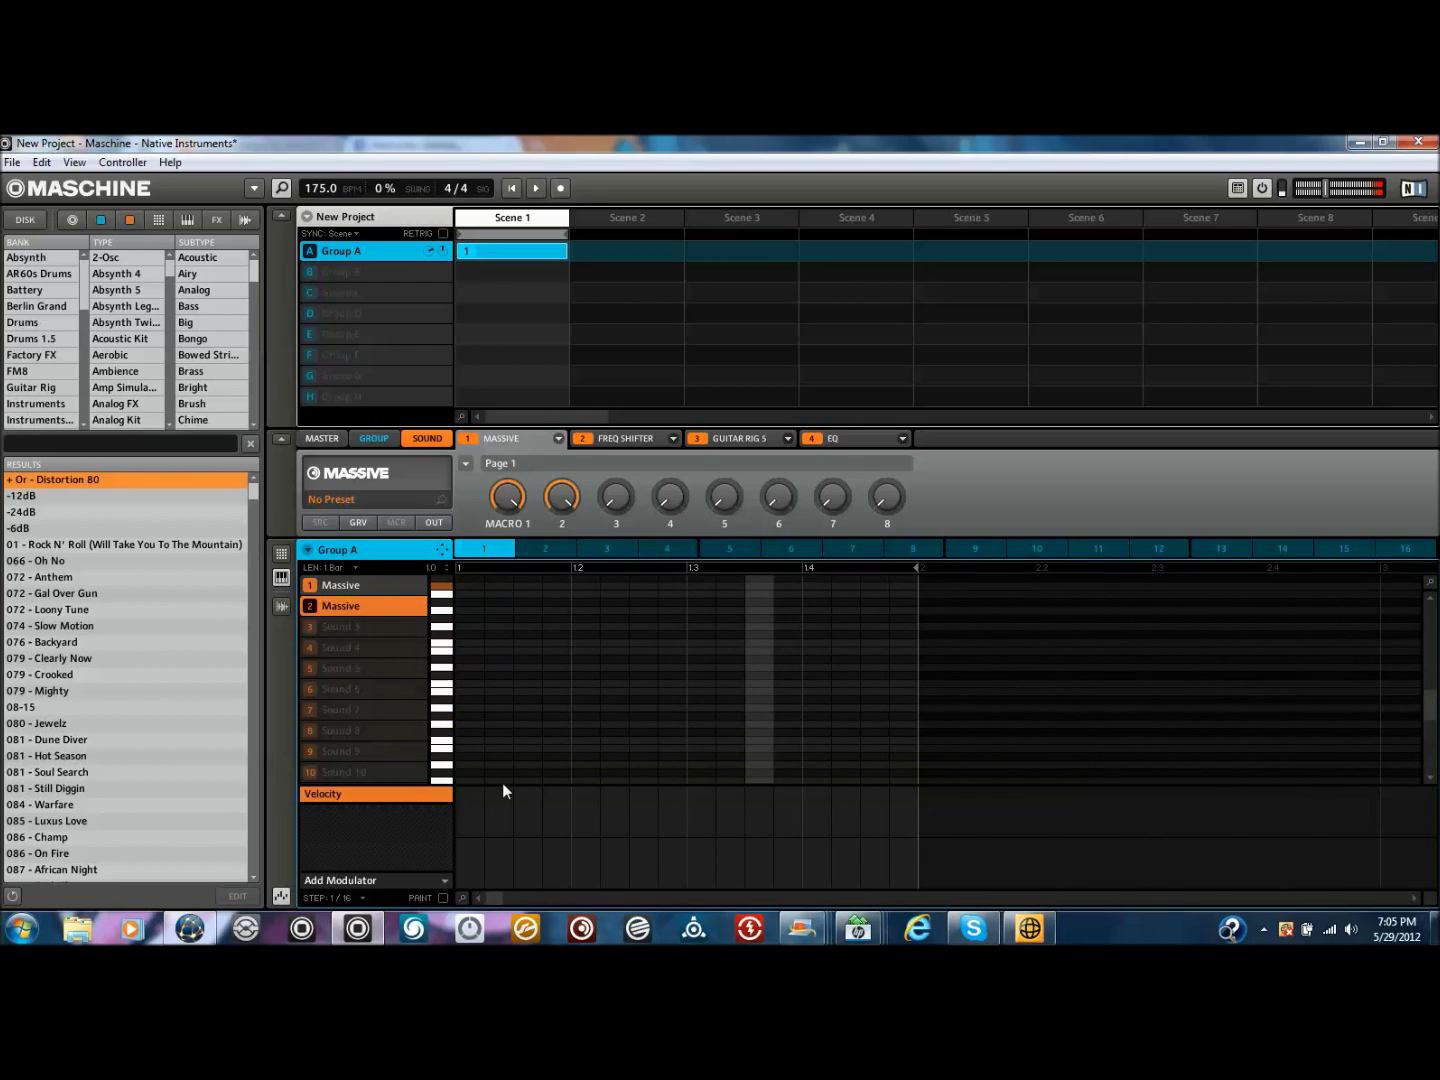
left_click_drag(485, 727, 911, 736)
left_click(451, 722)
left_click(1188, 569)
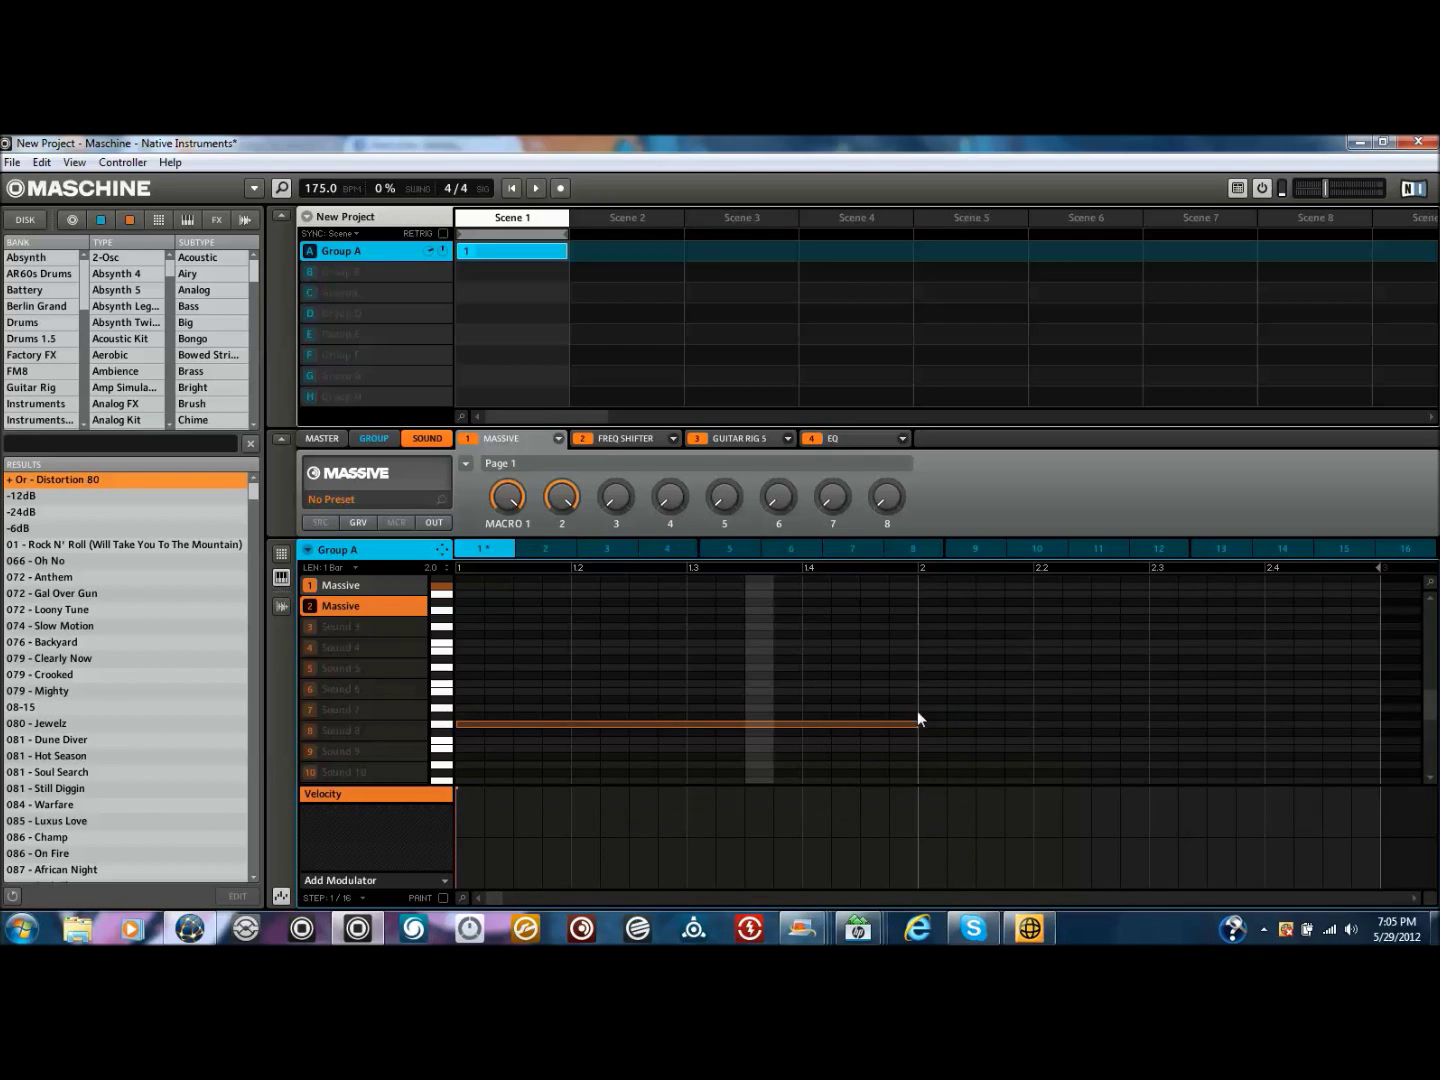
Stretch the second Massive sound's note across both bars and move it up one octave
left_click(913, 723)
left_click_drag(913, 724, 1379, 725)
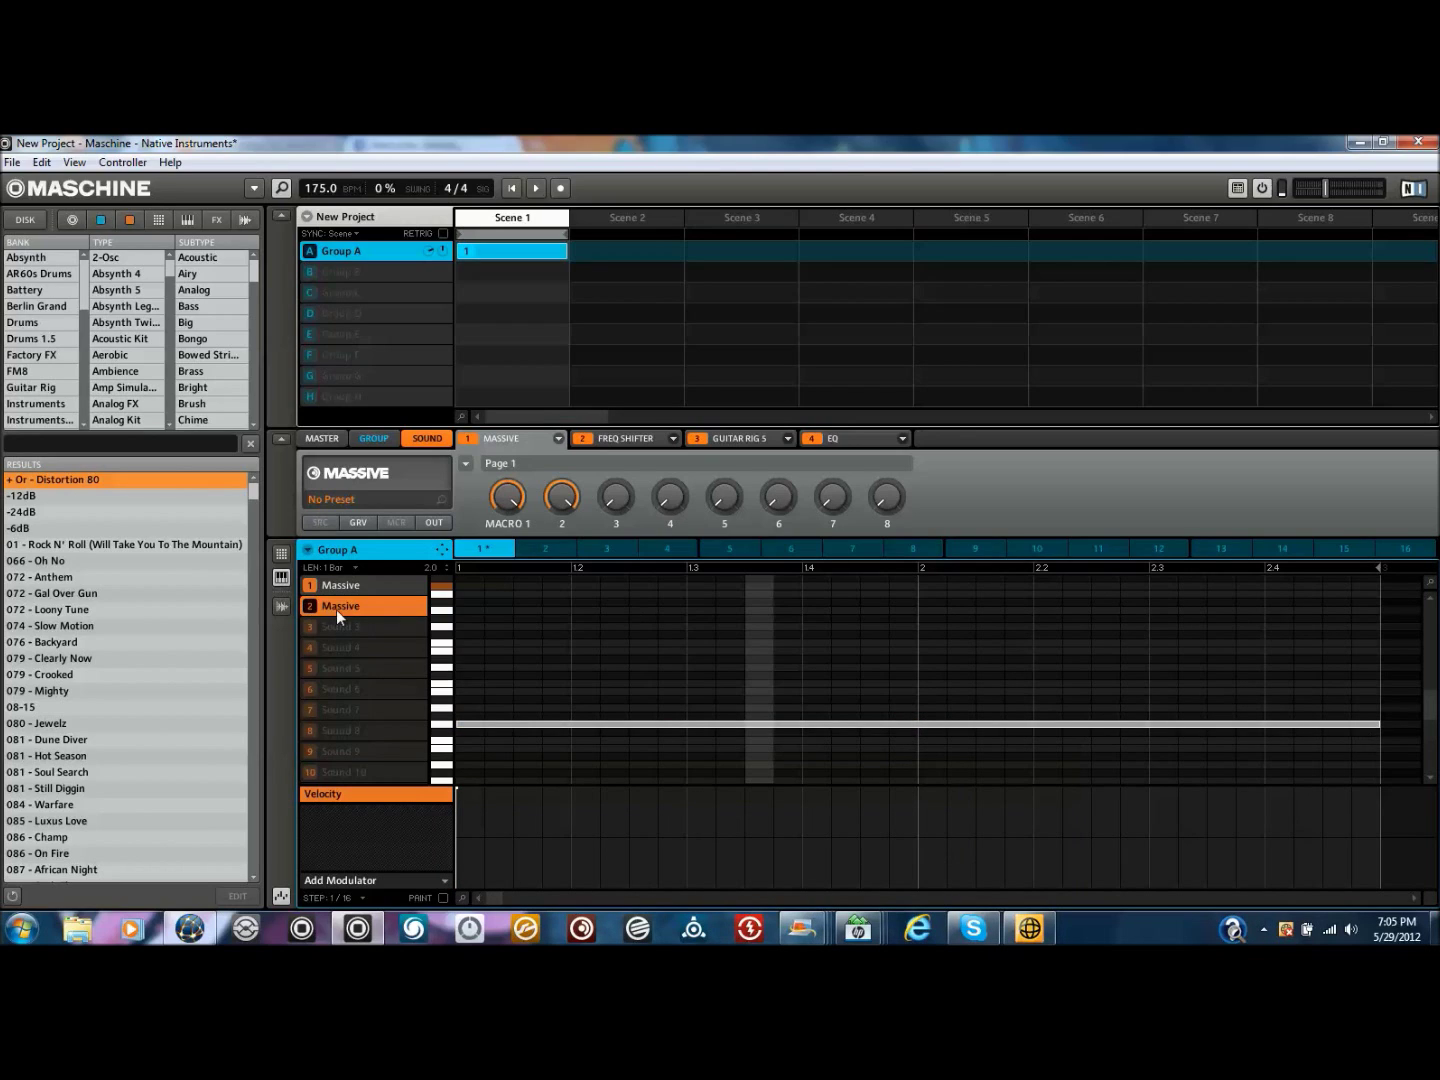
left_click(483, 732)
left_click_drag(473, 724, 460, 627)
Draw a low note spanning both bars for the first Massive sound and raise its velocity to maximum
left_click(328, 586)
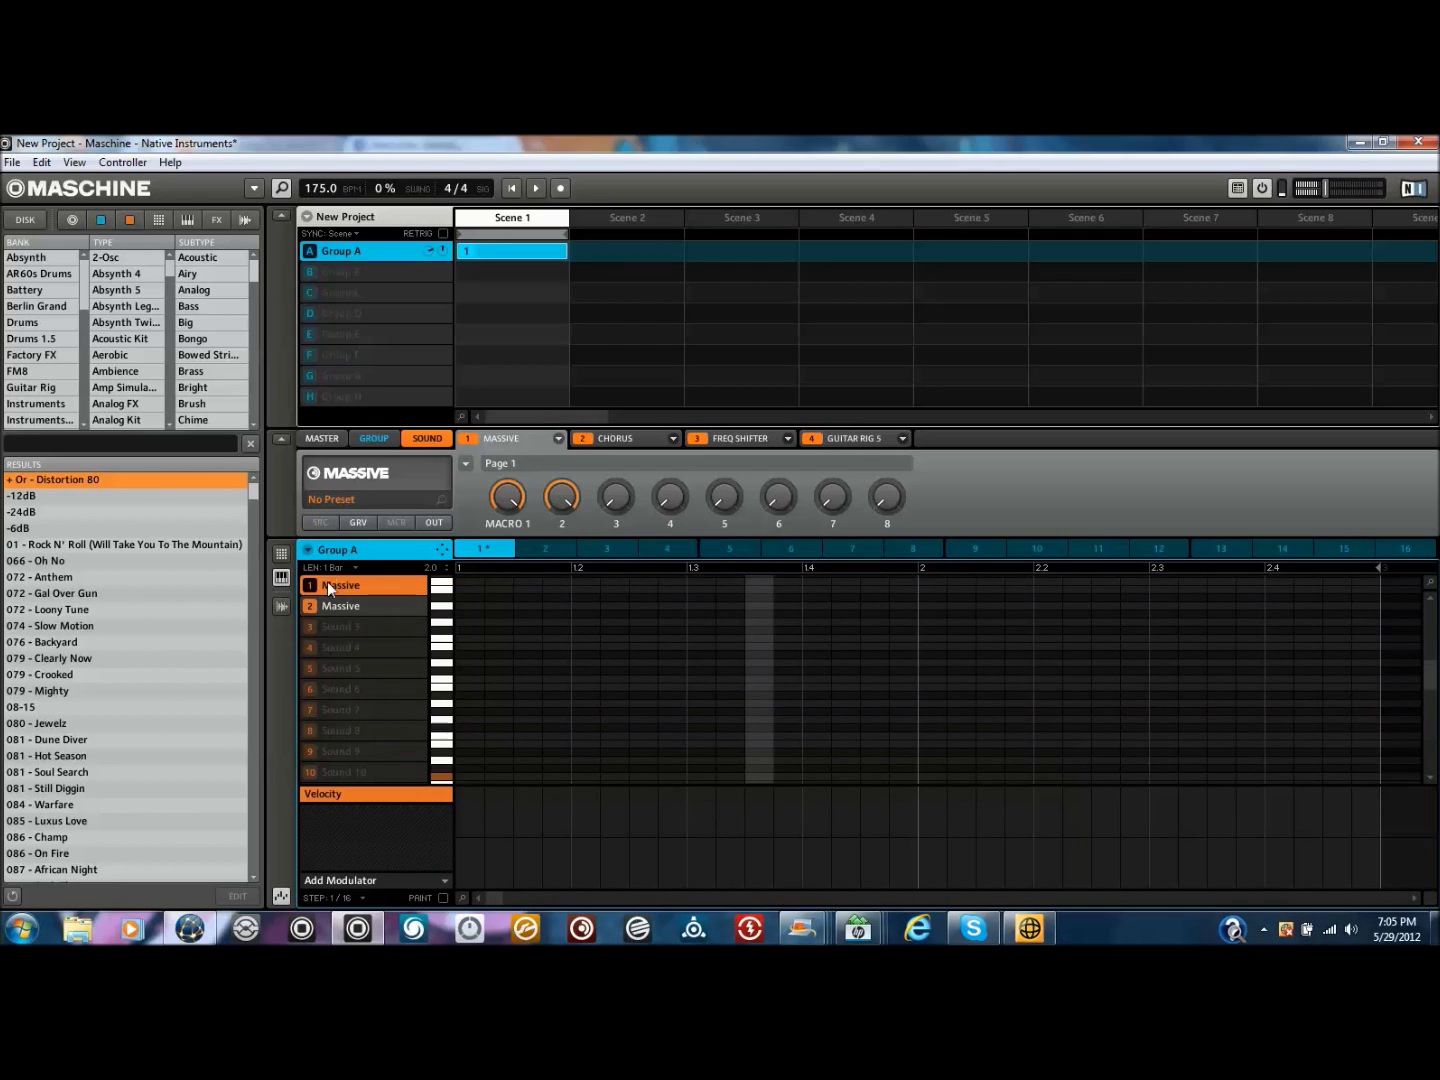
left_click_drag(1430, 680, 1430, 708)
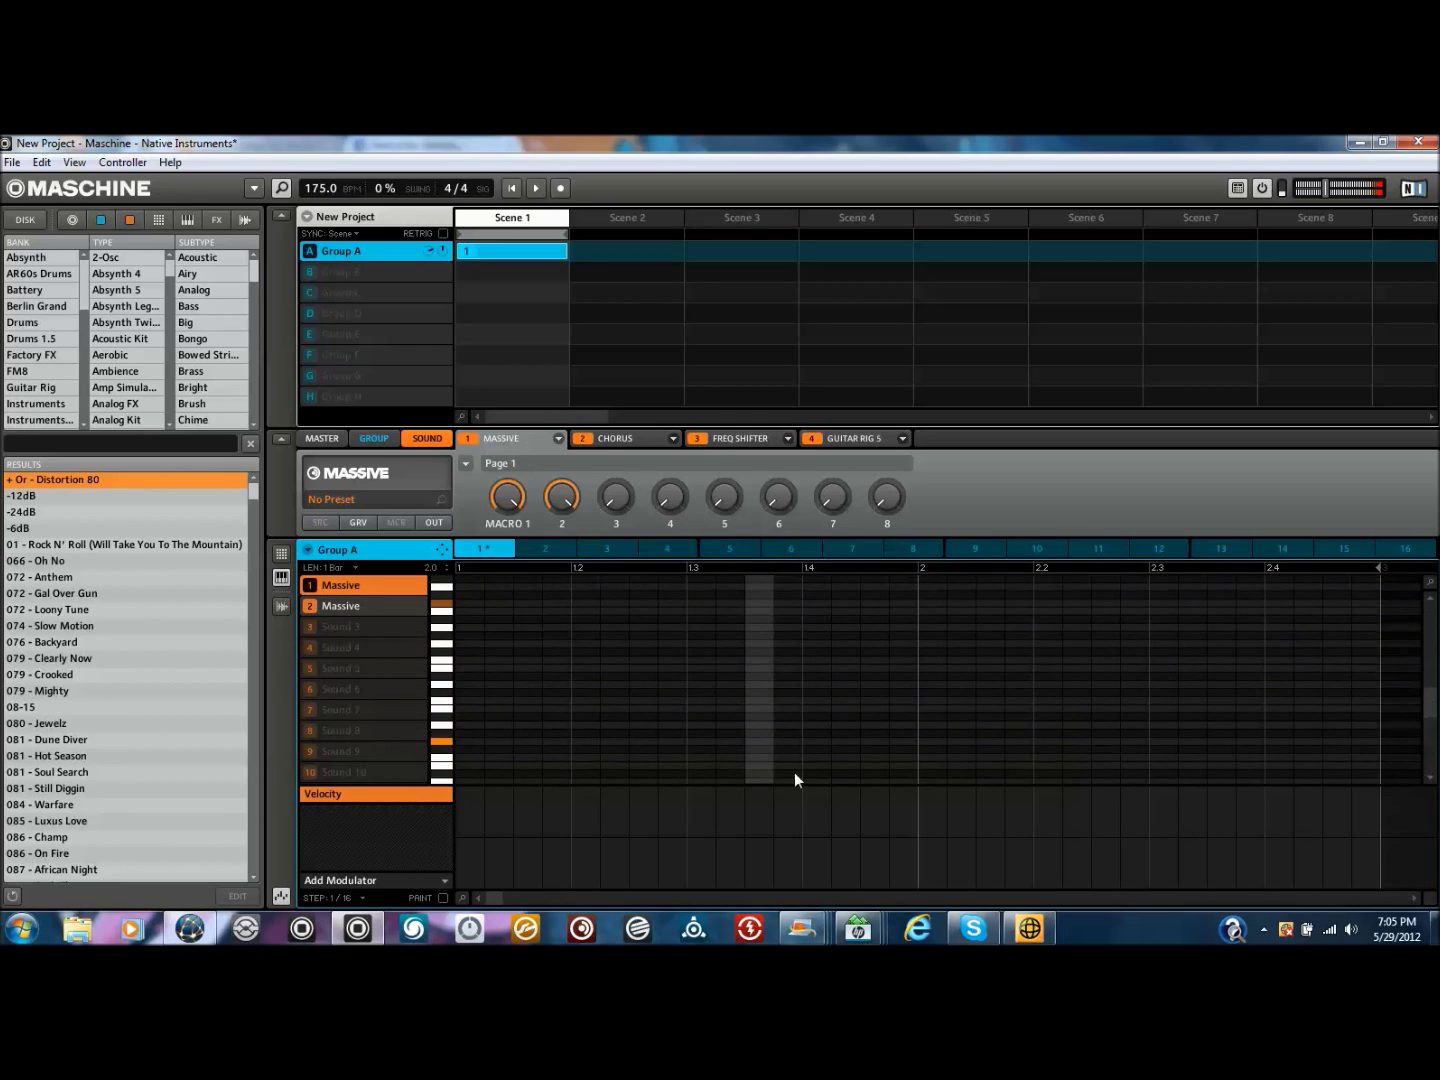
left_click(461, 742)
left_click_drag(484, 740, 1380, 745)
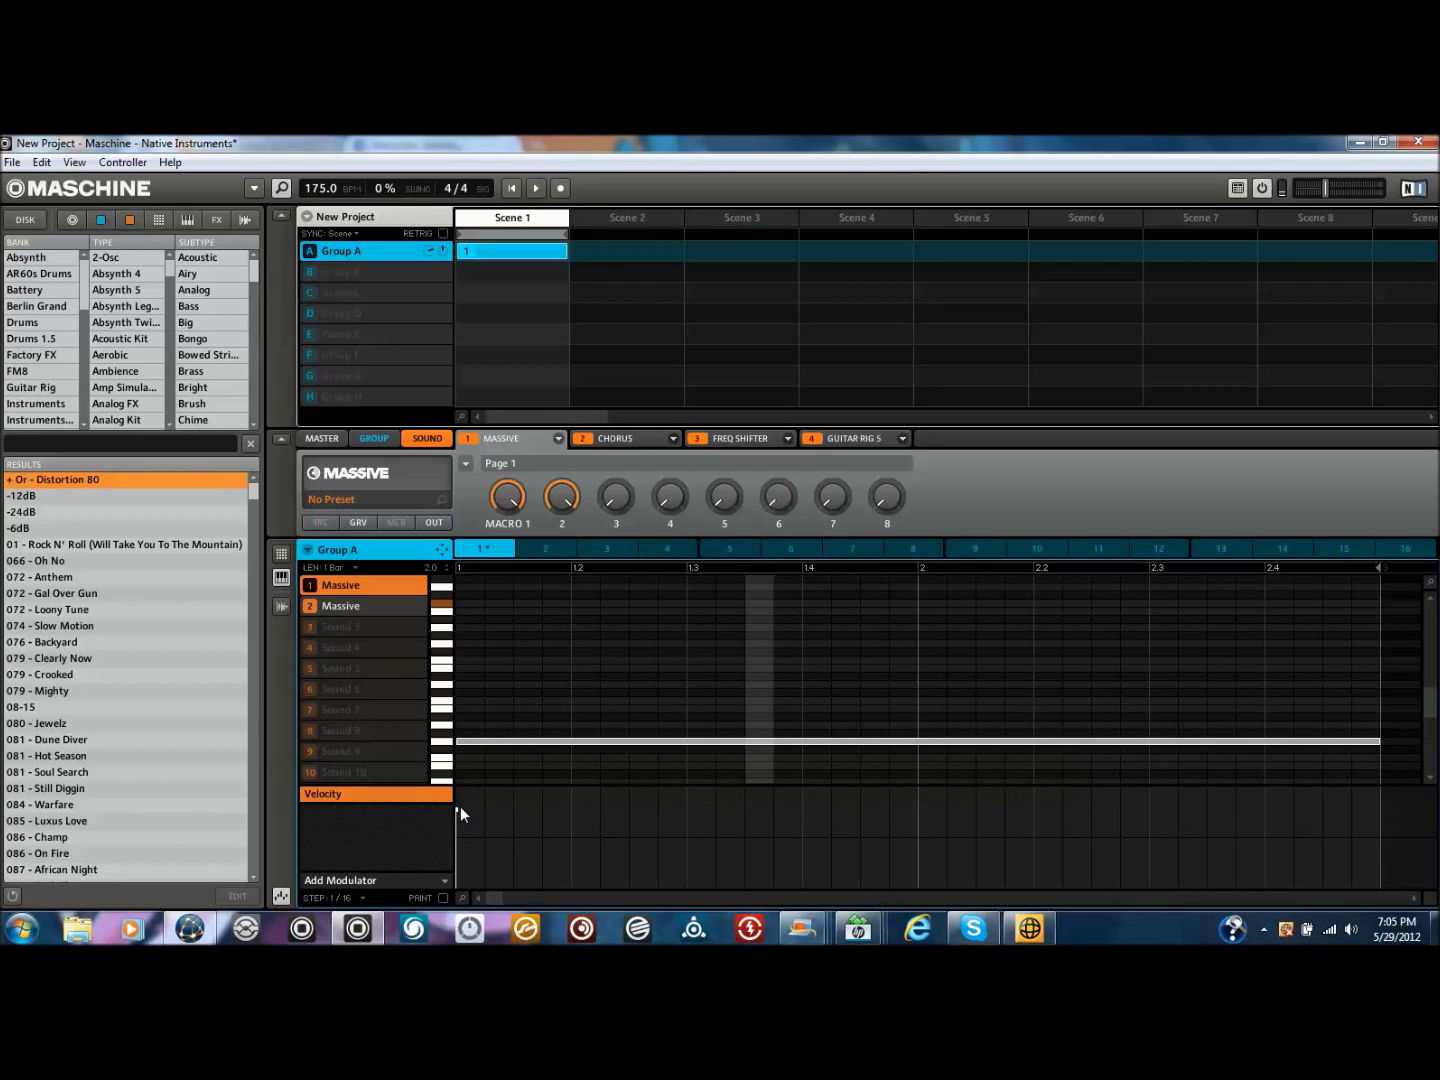
left_click_drag(456, 809, 456, 775)
left_click(465, 771)
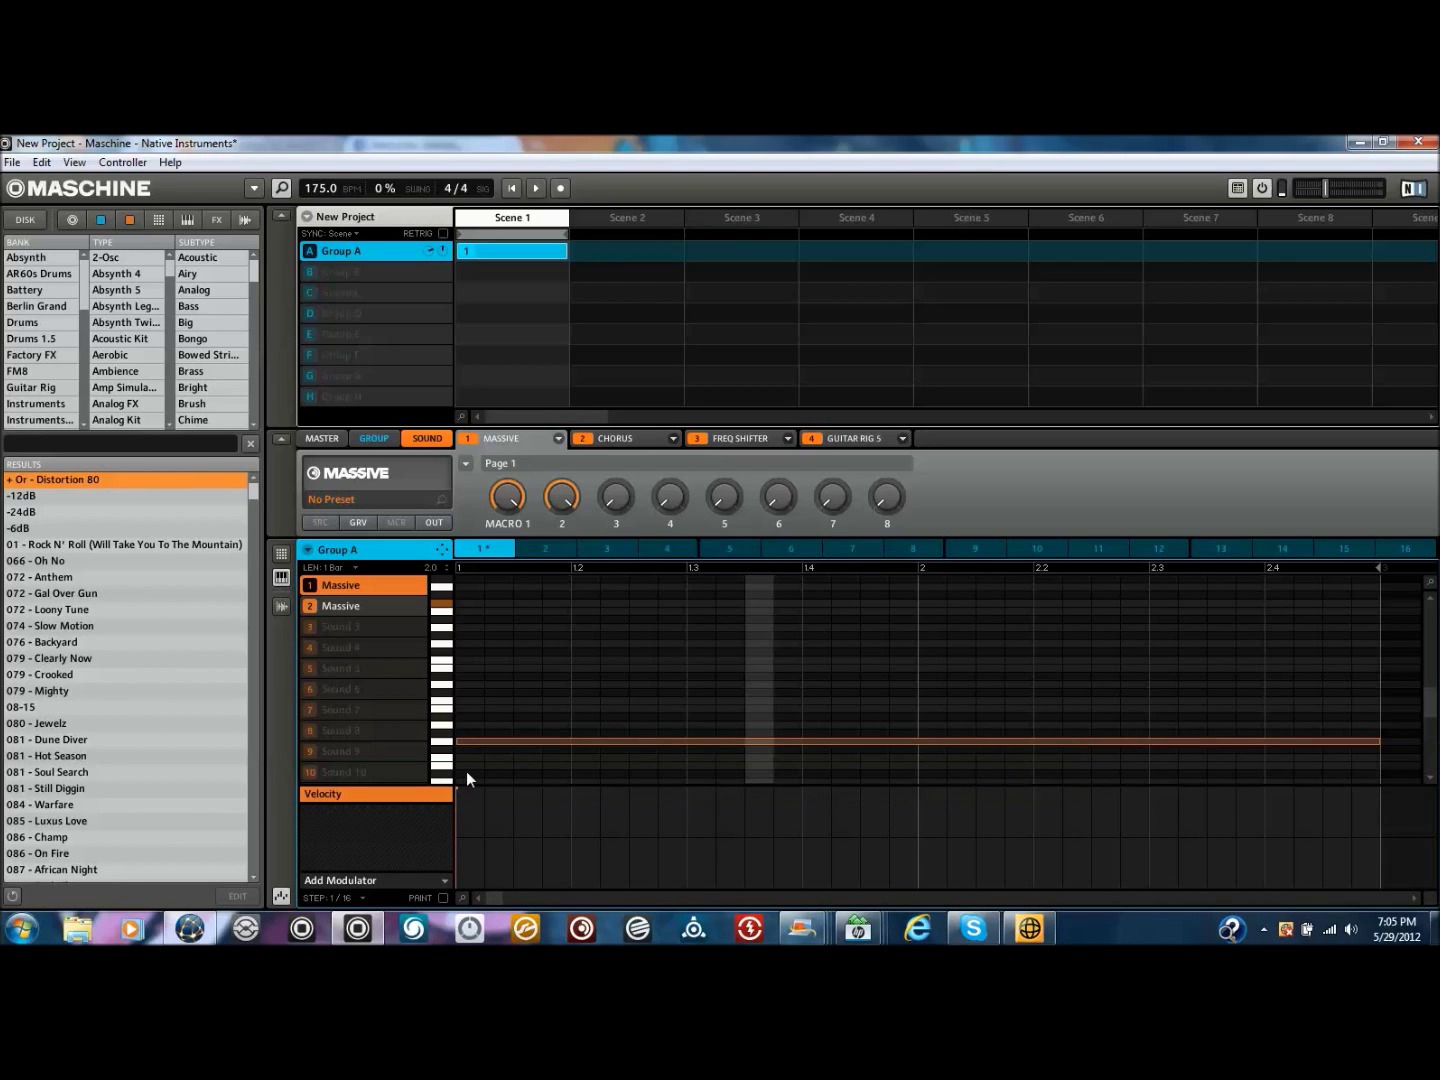
Play the pattern and bypass the Chorus, Freq Shifter and Guitar Rig 5 modules on the first Massive sound
key("space")
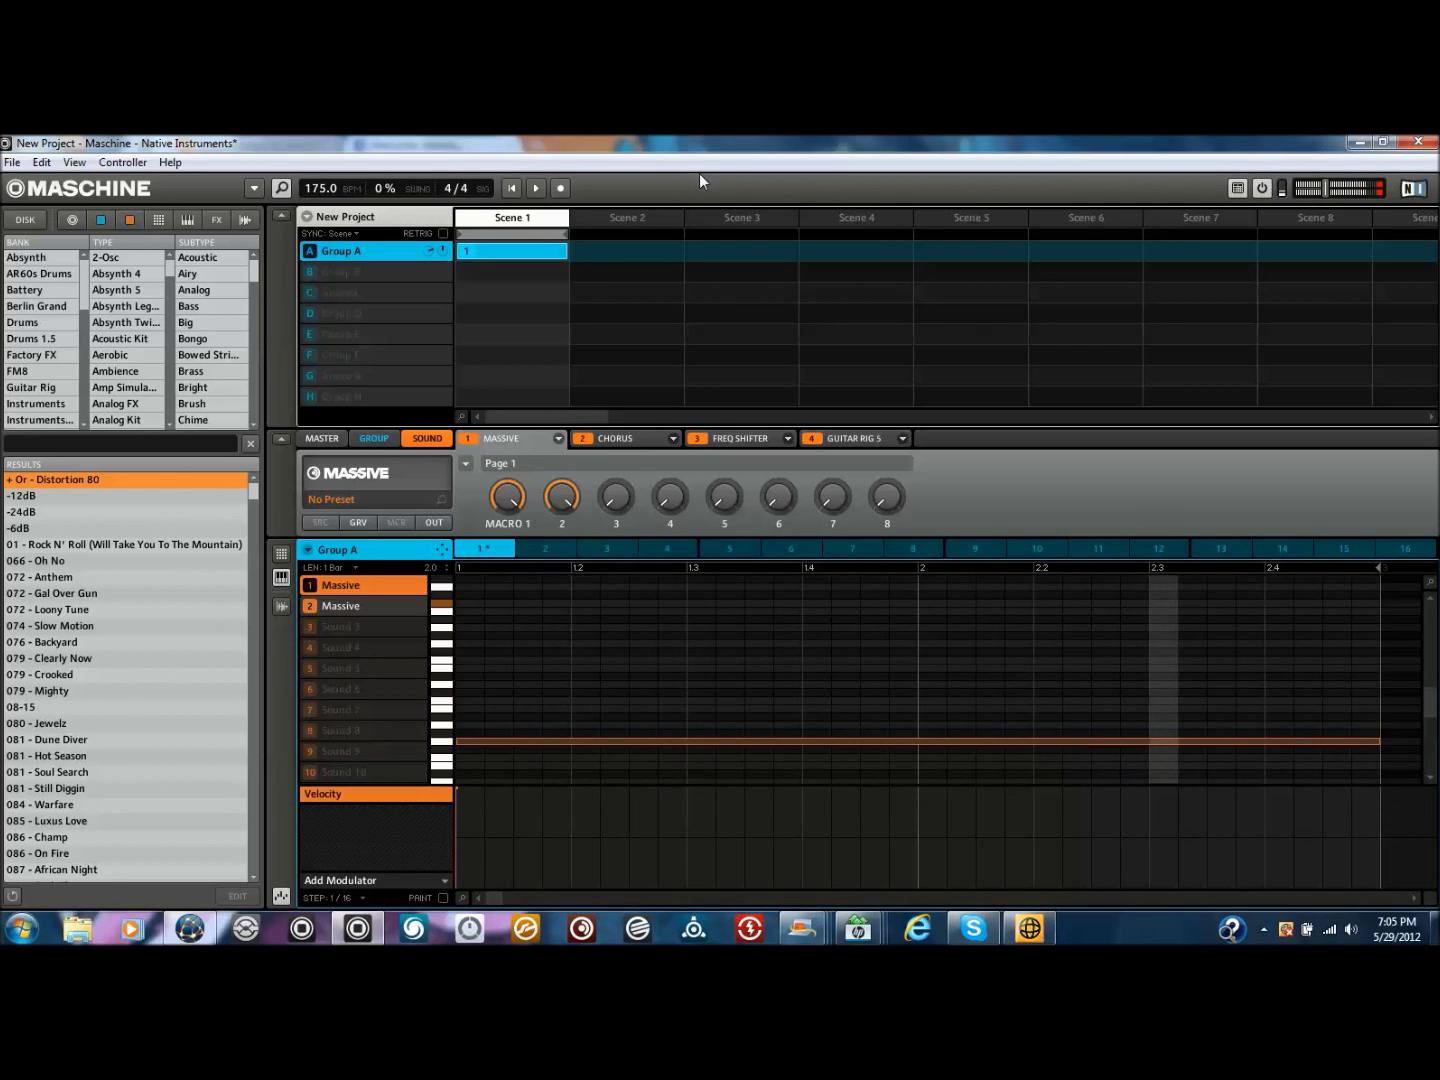
left_click(583, 440)
left_click(698, 438)
left_click(810, 438)
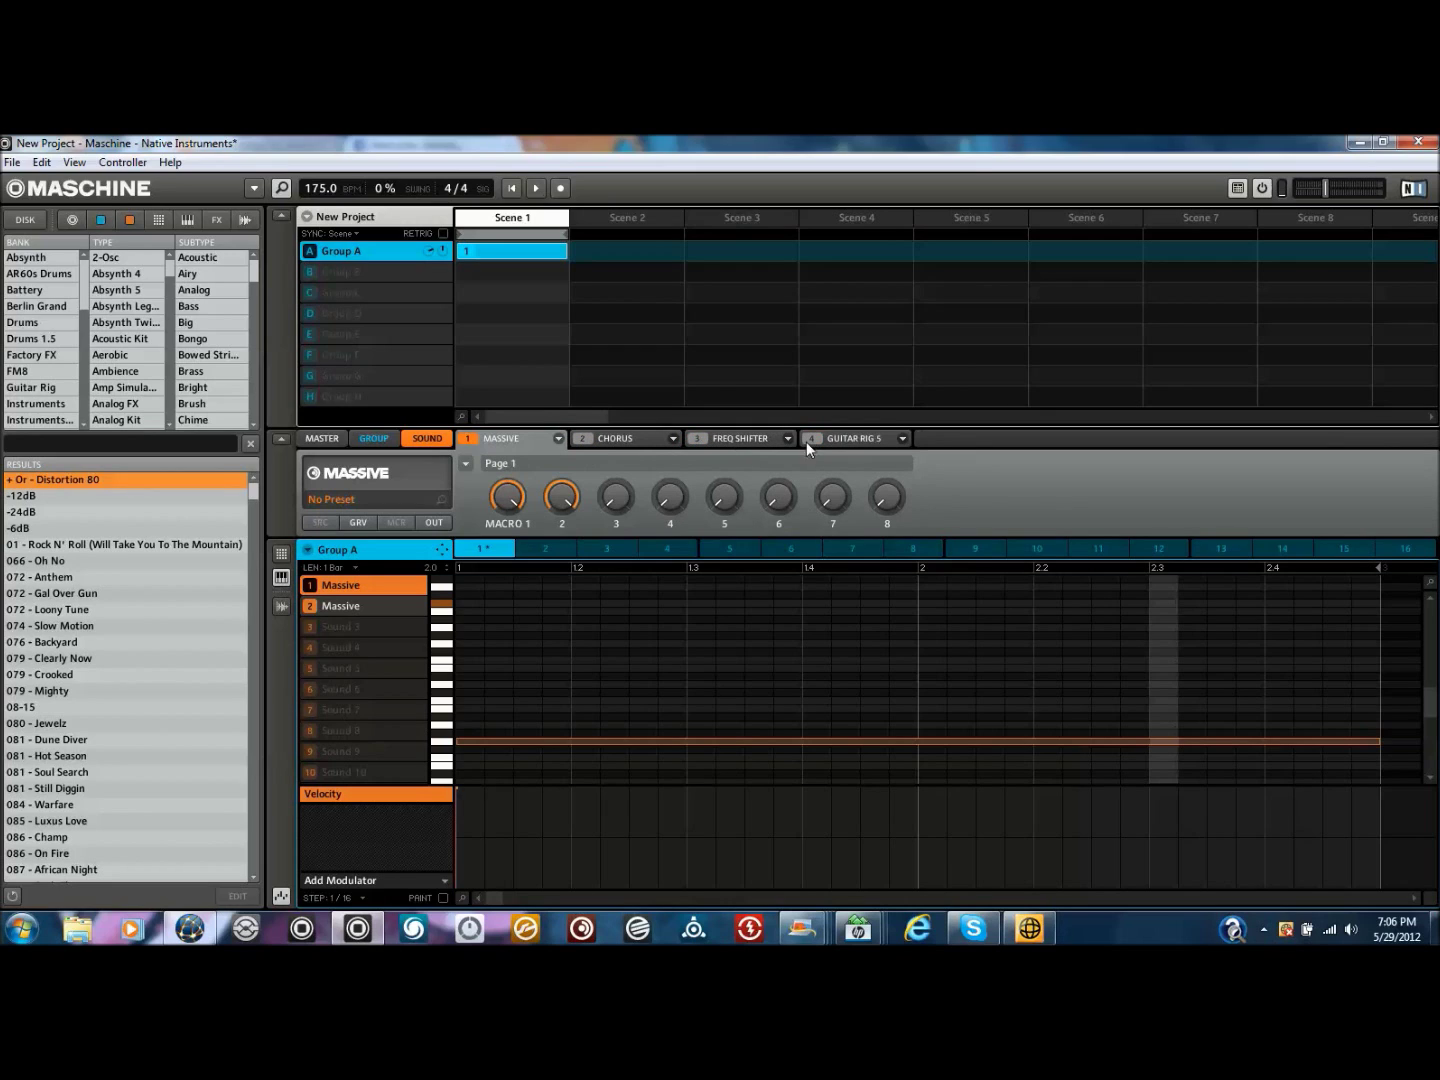
Bypass Freq Shifter, Guitar Rig 5 and EQ on the second Massive sound and audition the dry pattern with the master volume temporarily raised
left_click(360, 606)
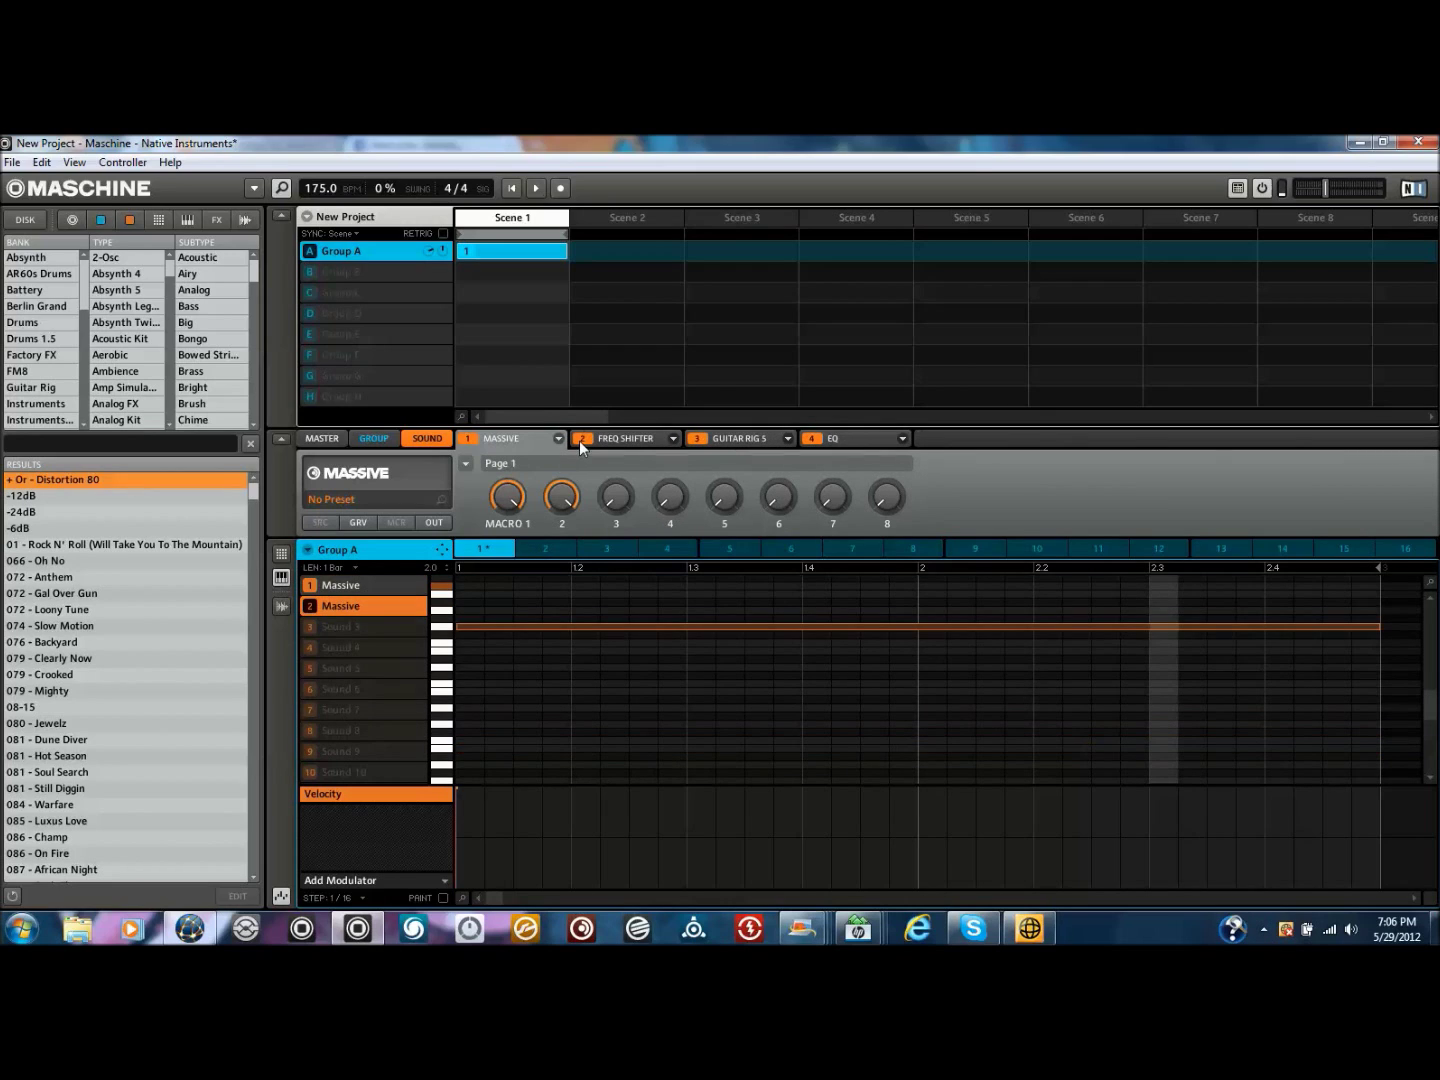
left_click(811, 439)
key("space")
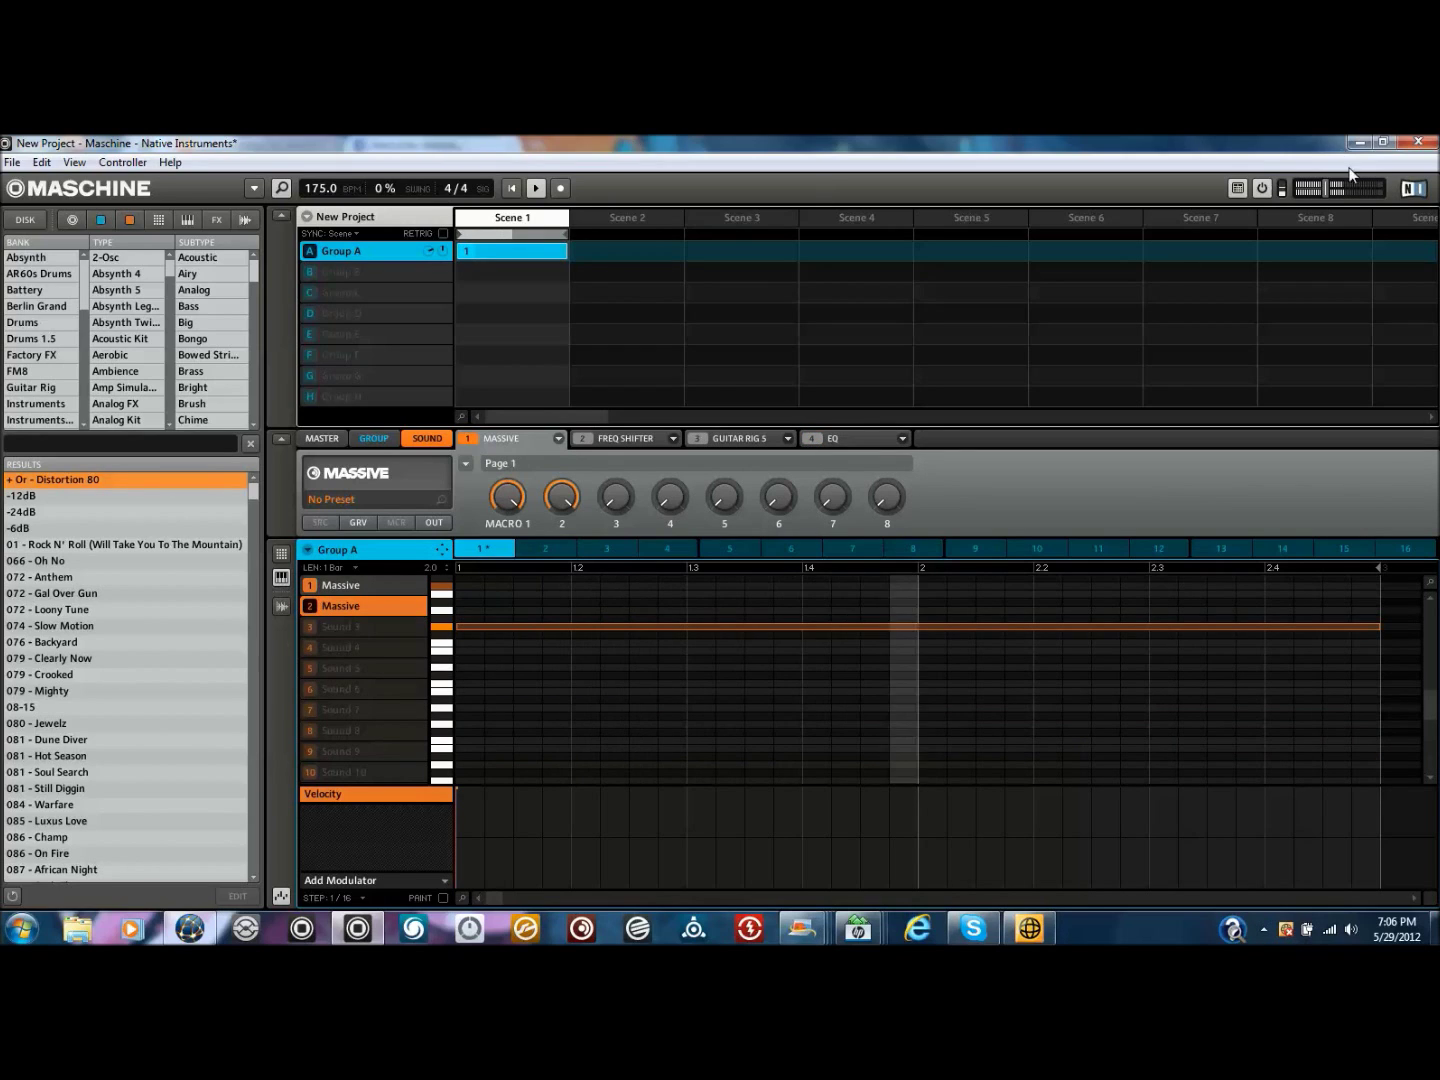
left_click_drag(1327, 186, 1358, 184)
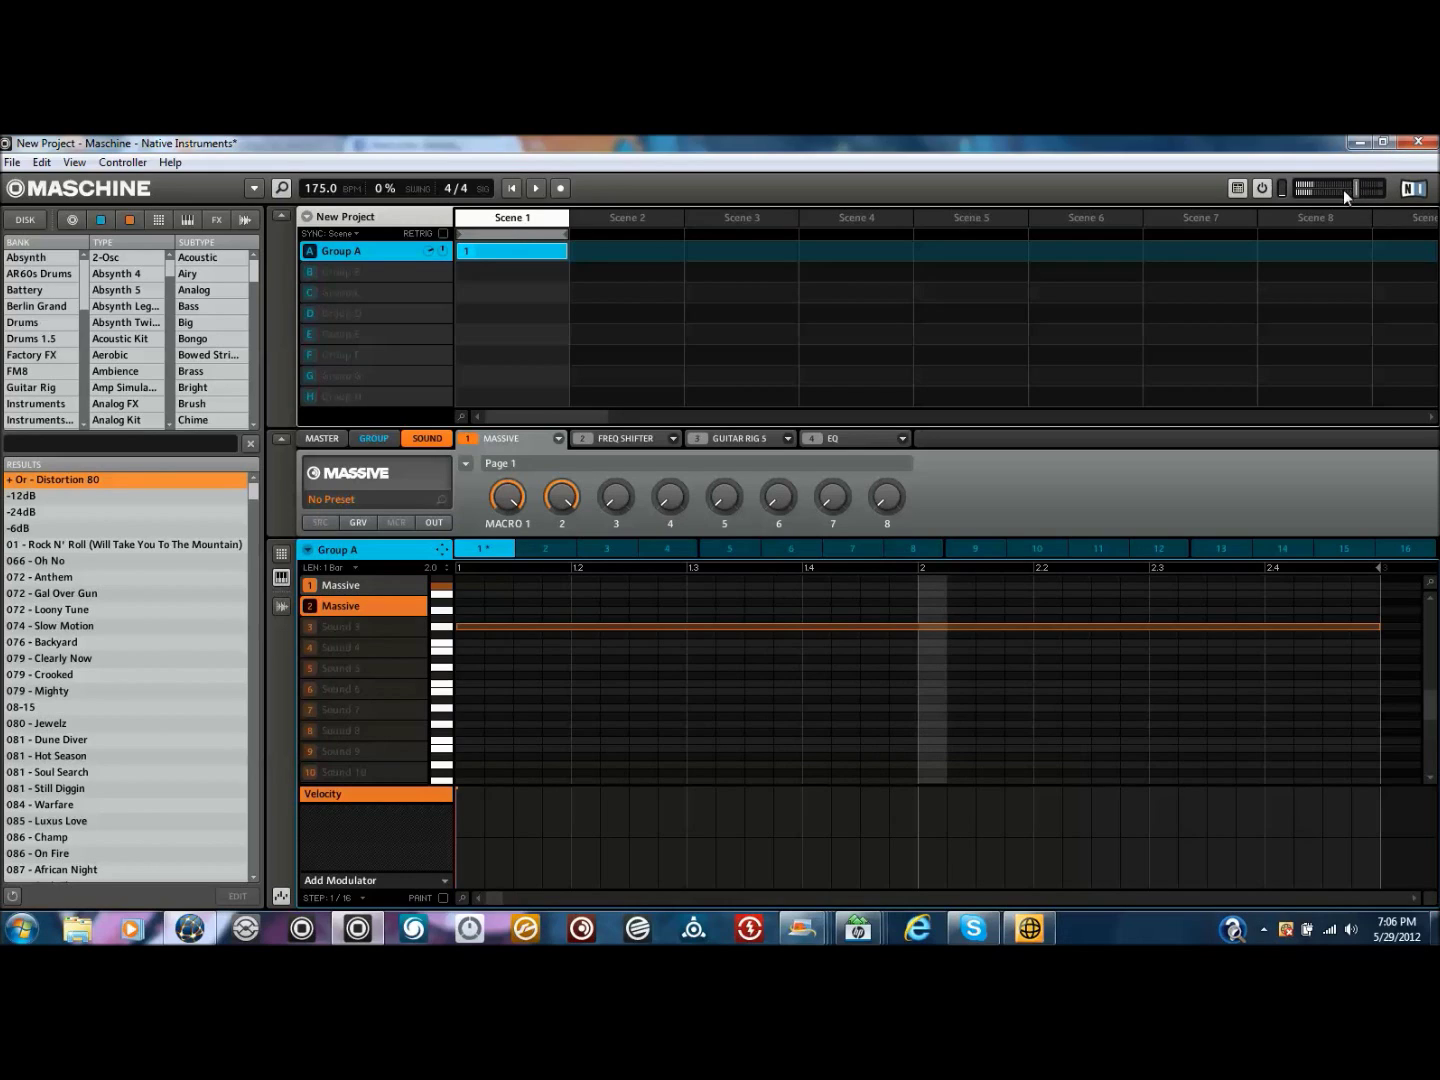
left_click_drag(1327, 198, 1324, 200)
Re-enable the bypassed effect modules on both Massive sounds
left_click(589, 437)
left_click(695, 437)
left_click(362, 585)
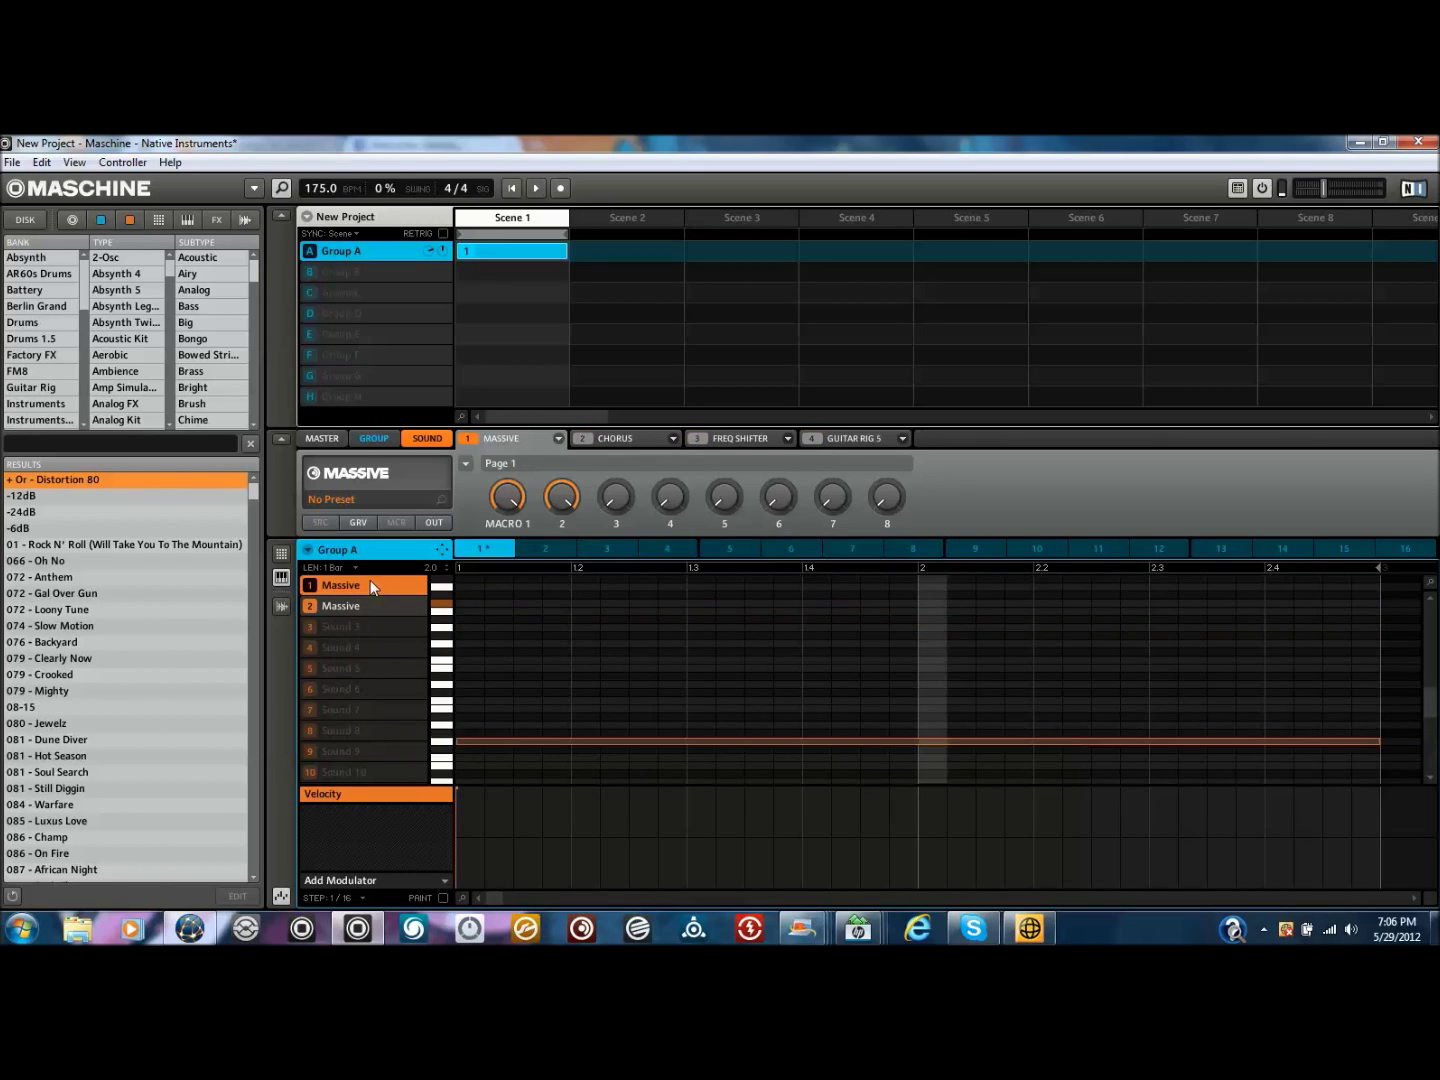
left_click(581, 438)
left_click(697, 438)
left_click(812, 438)
Play the pattern to hear both Massive sounds with their effects active, then stop playback
key("space")
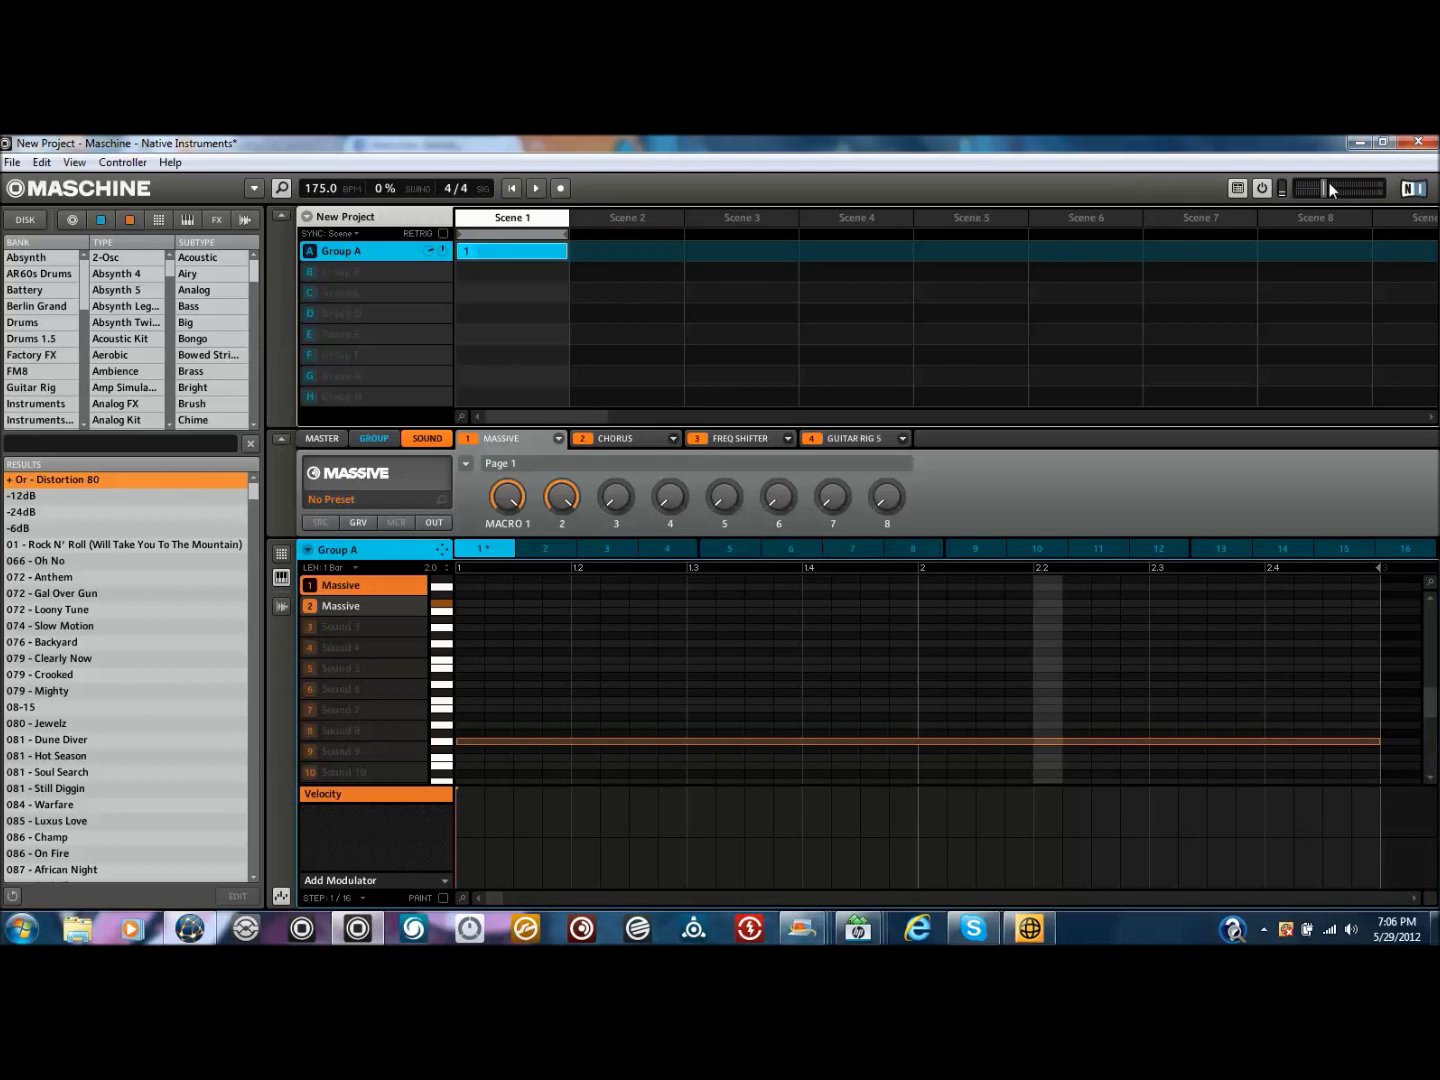
key("space")
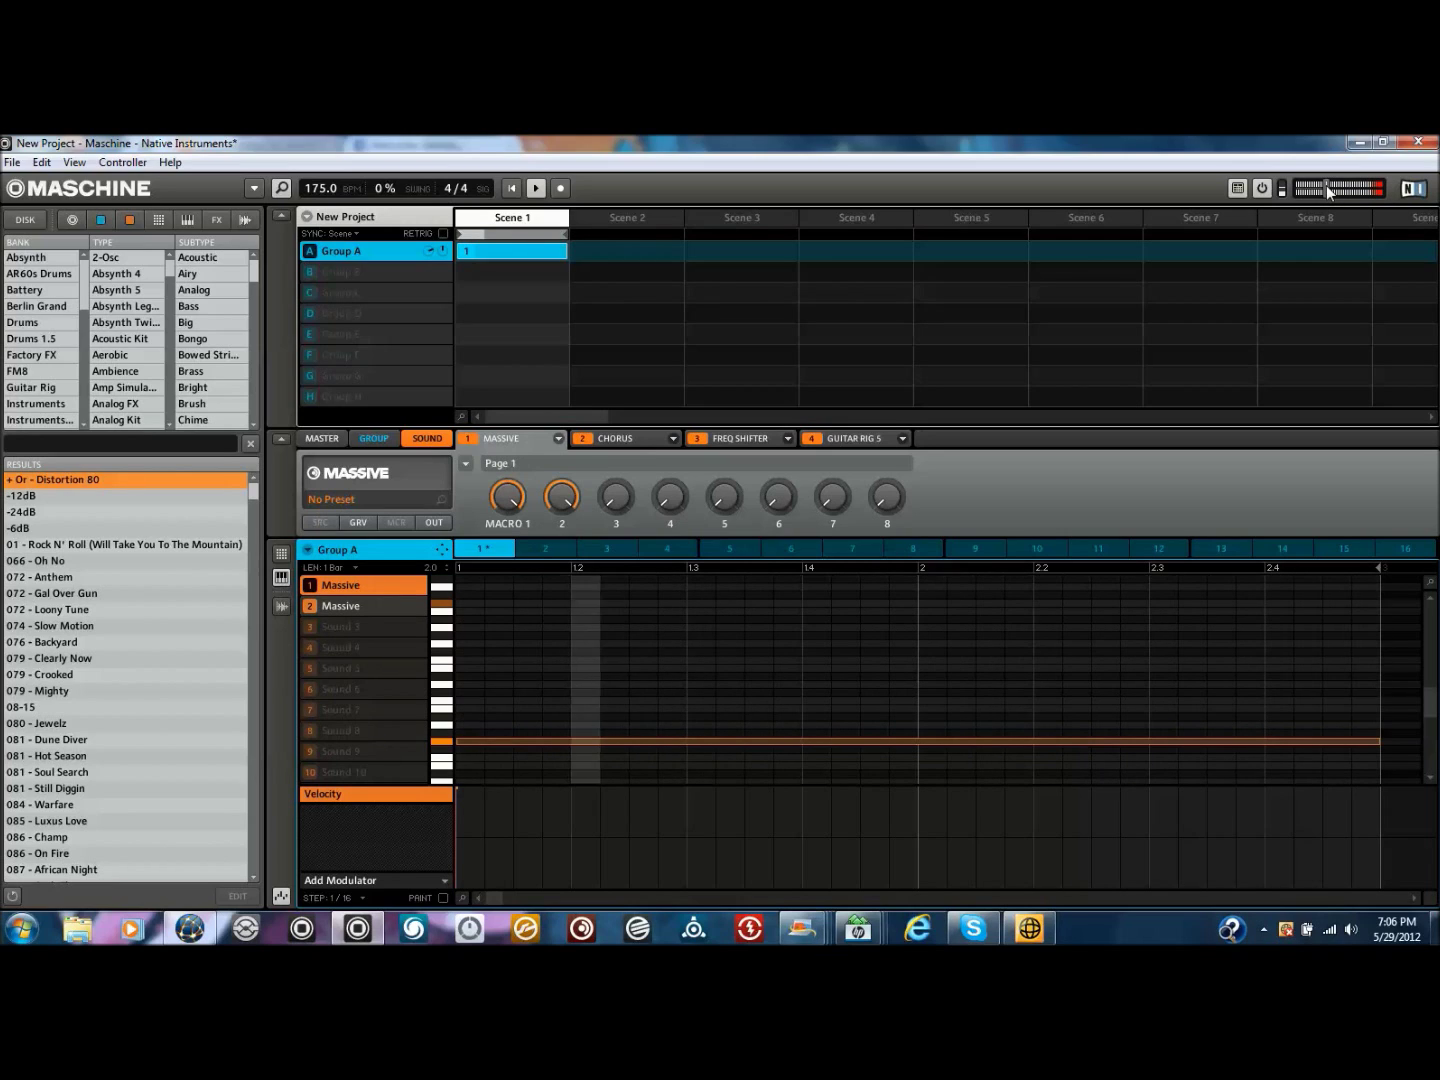
key("space")
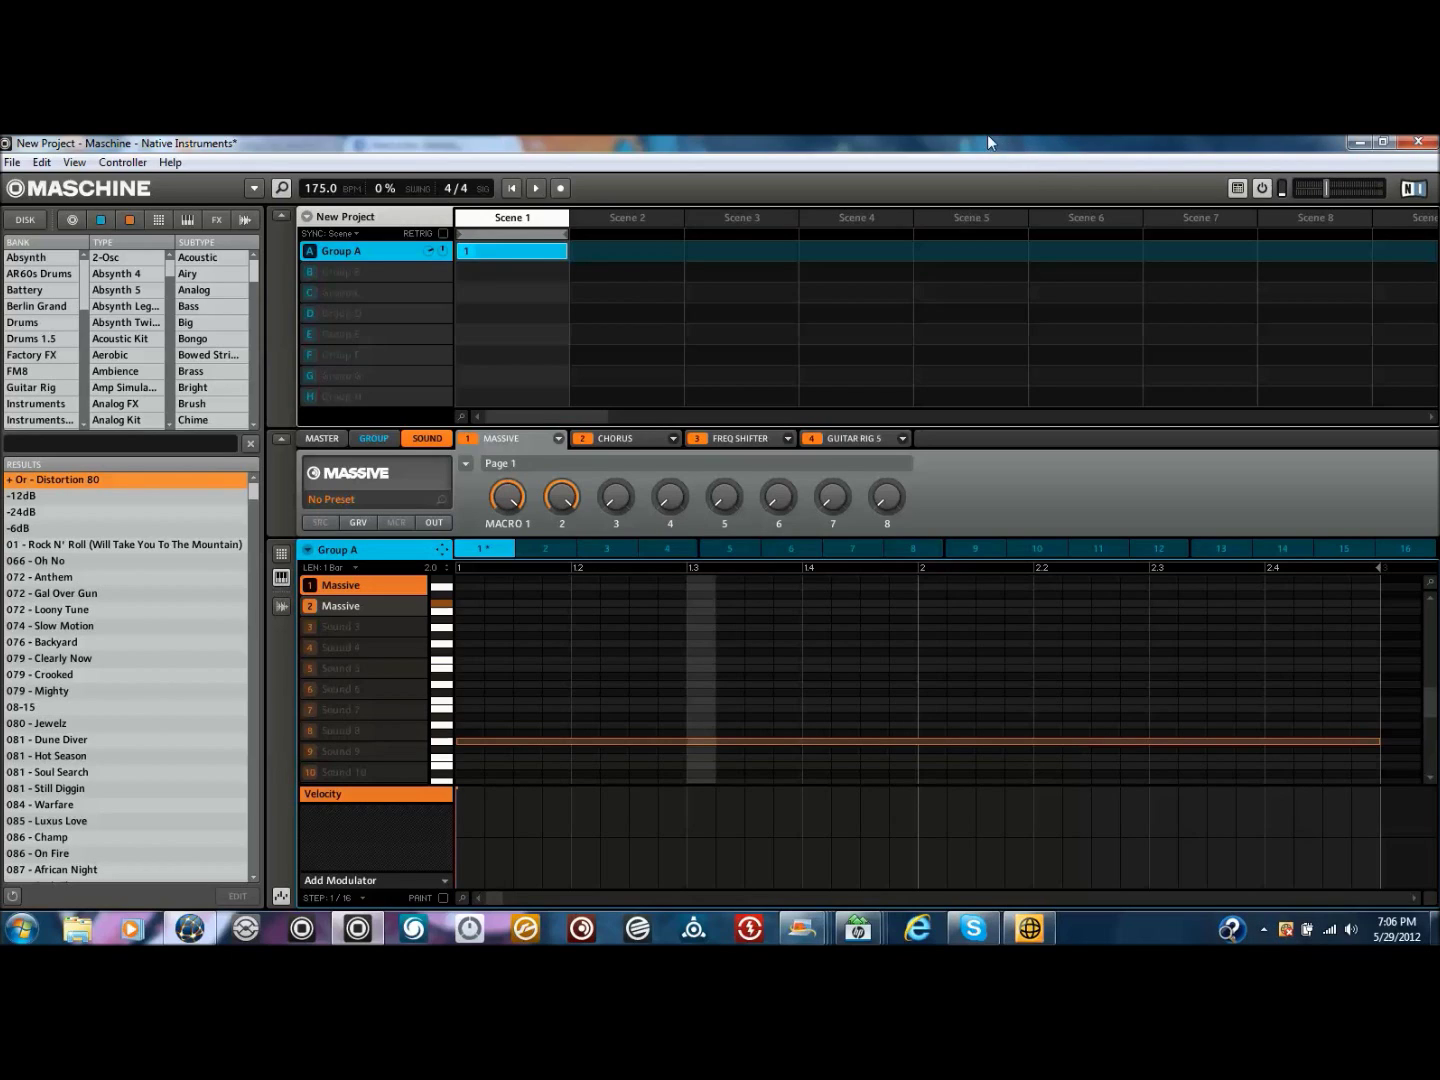
Extend the pattern to four bars and stretch the notes of both Massive sounds to its full length
left_click_drag(463, 895, 1051, 484)
left_click(1050, 567)
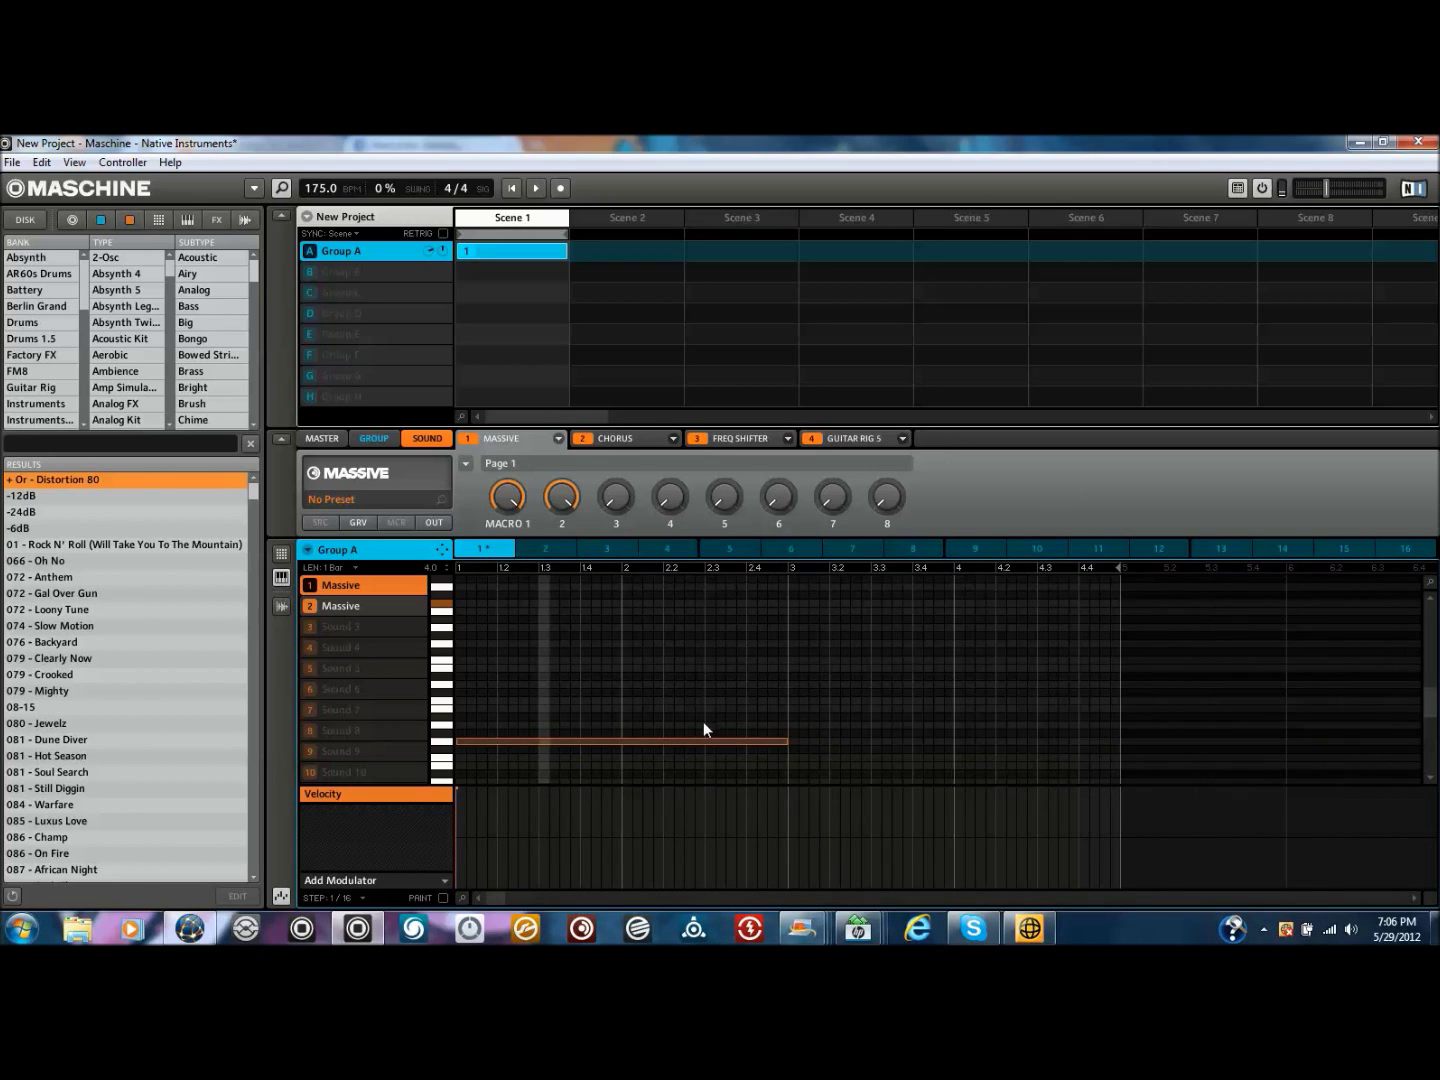
left_click_drag(790, 746, 1115, 762)
left_click(353, 607)
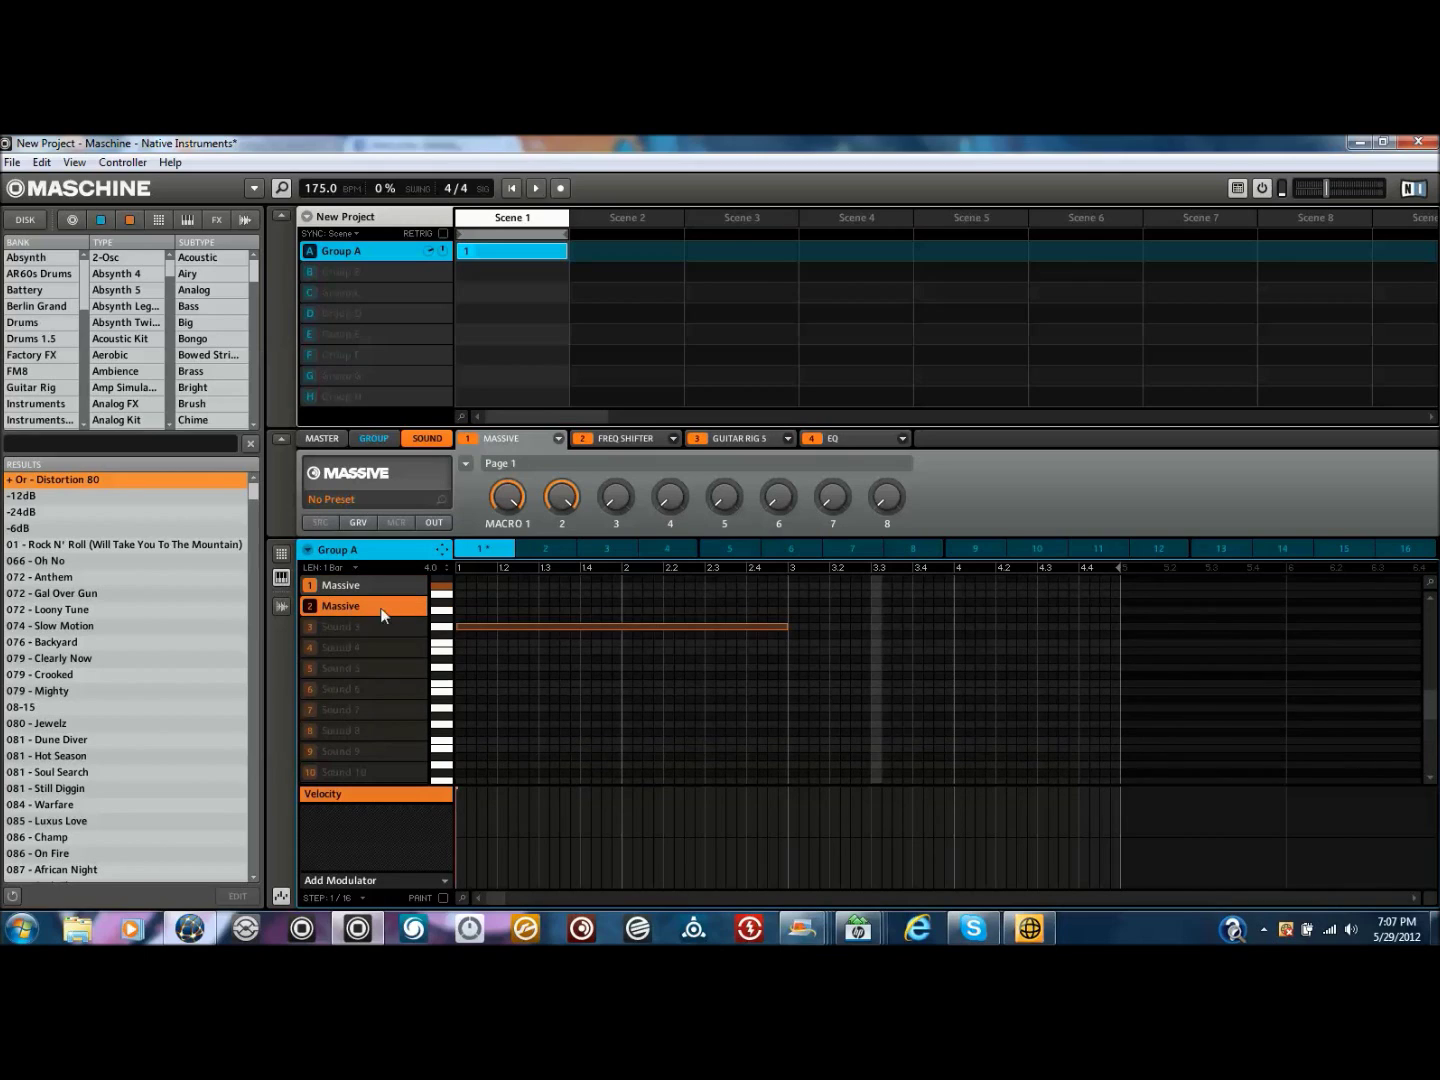
left_click_drag(788, 625, 1119, 651)
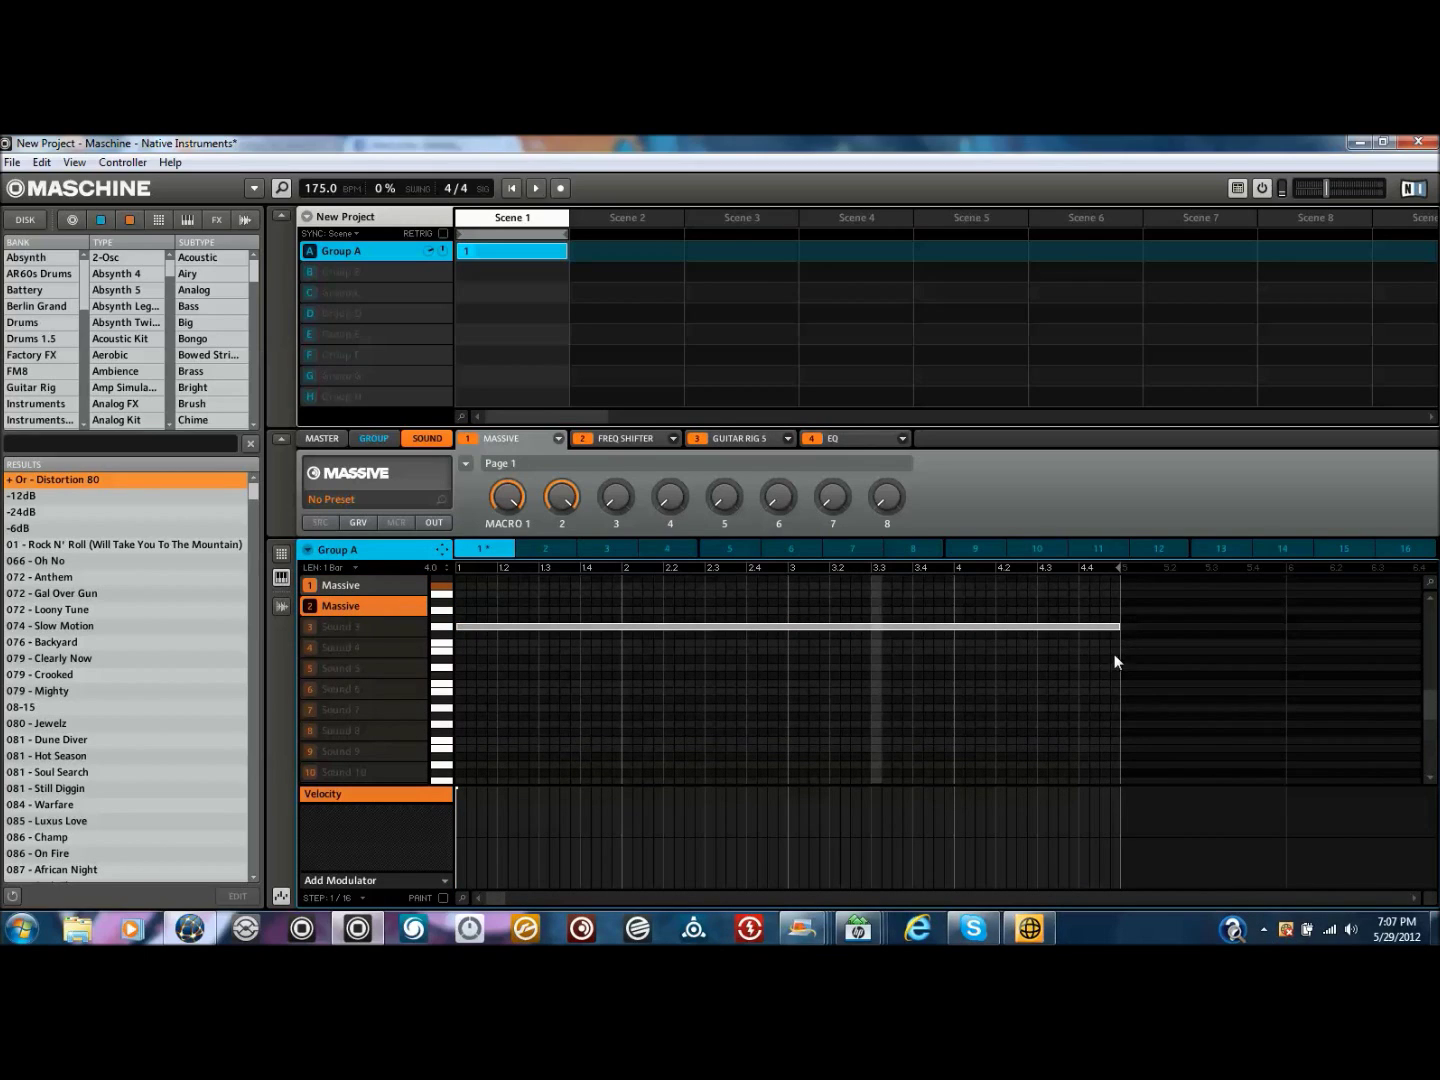
Select the first Massive sound and switch the pattern editor from the keyboard view back to the overview of all sounds
left_click(377, 584)
left_click(282, 553)
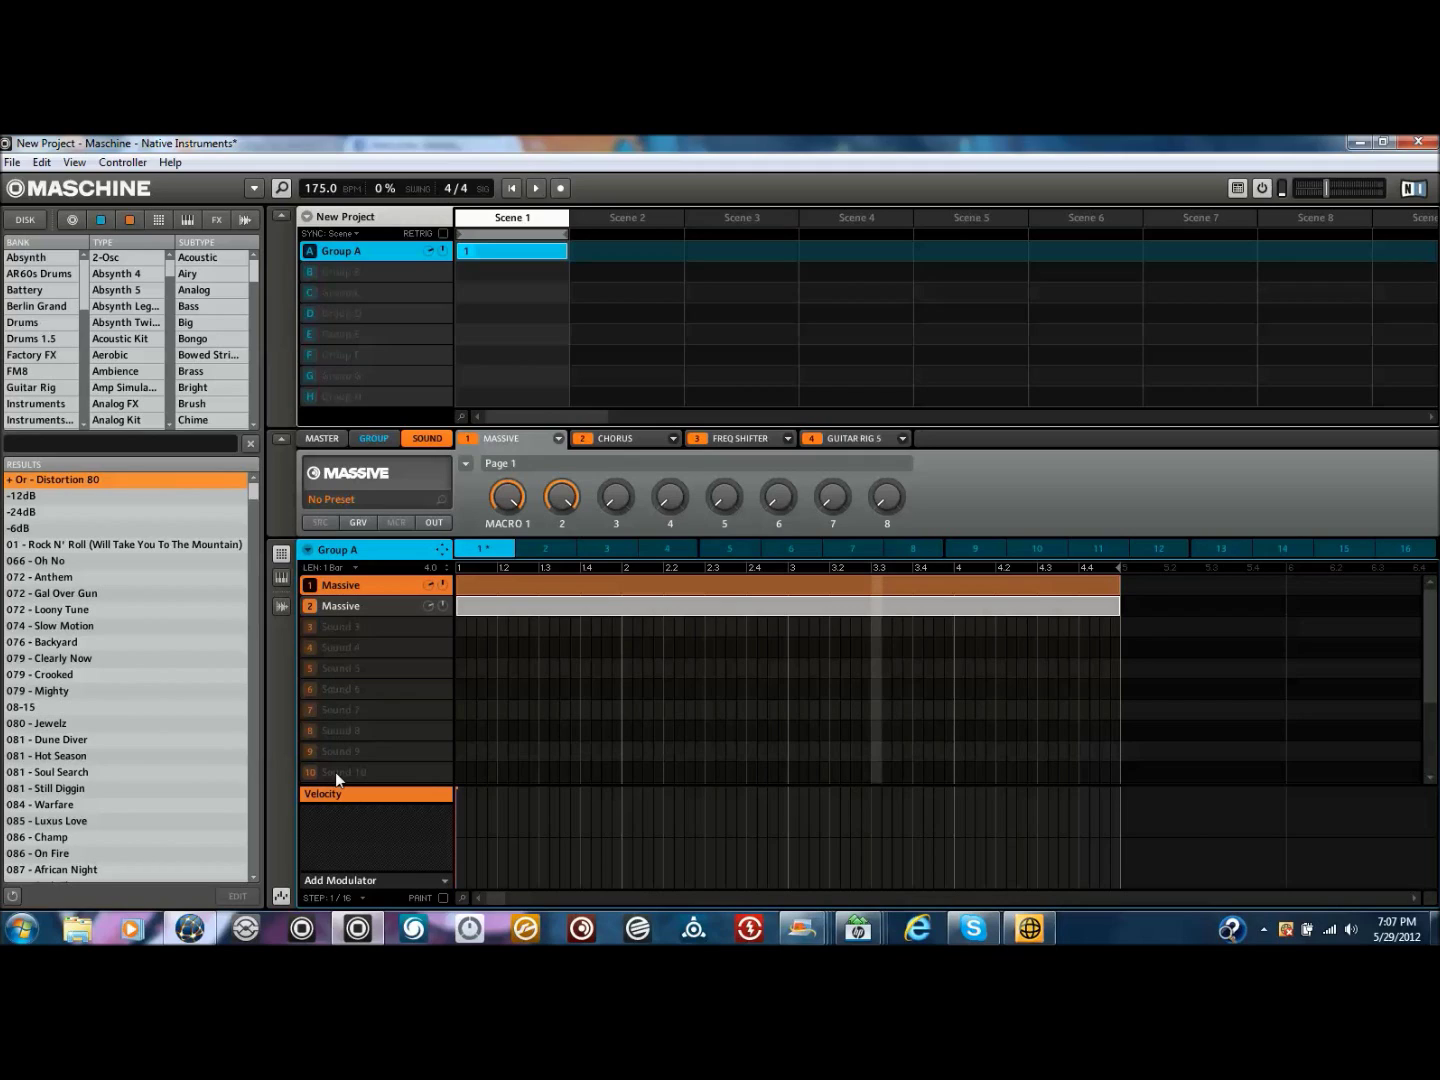
left_click(365, 880)
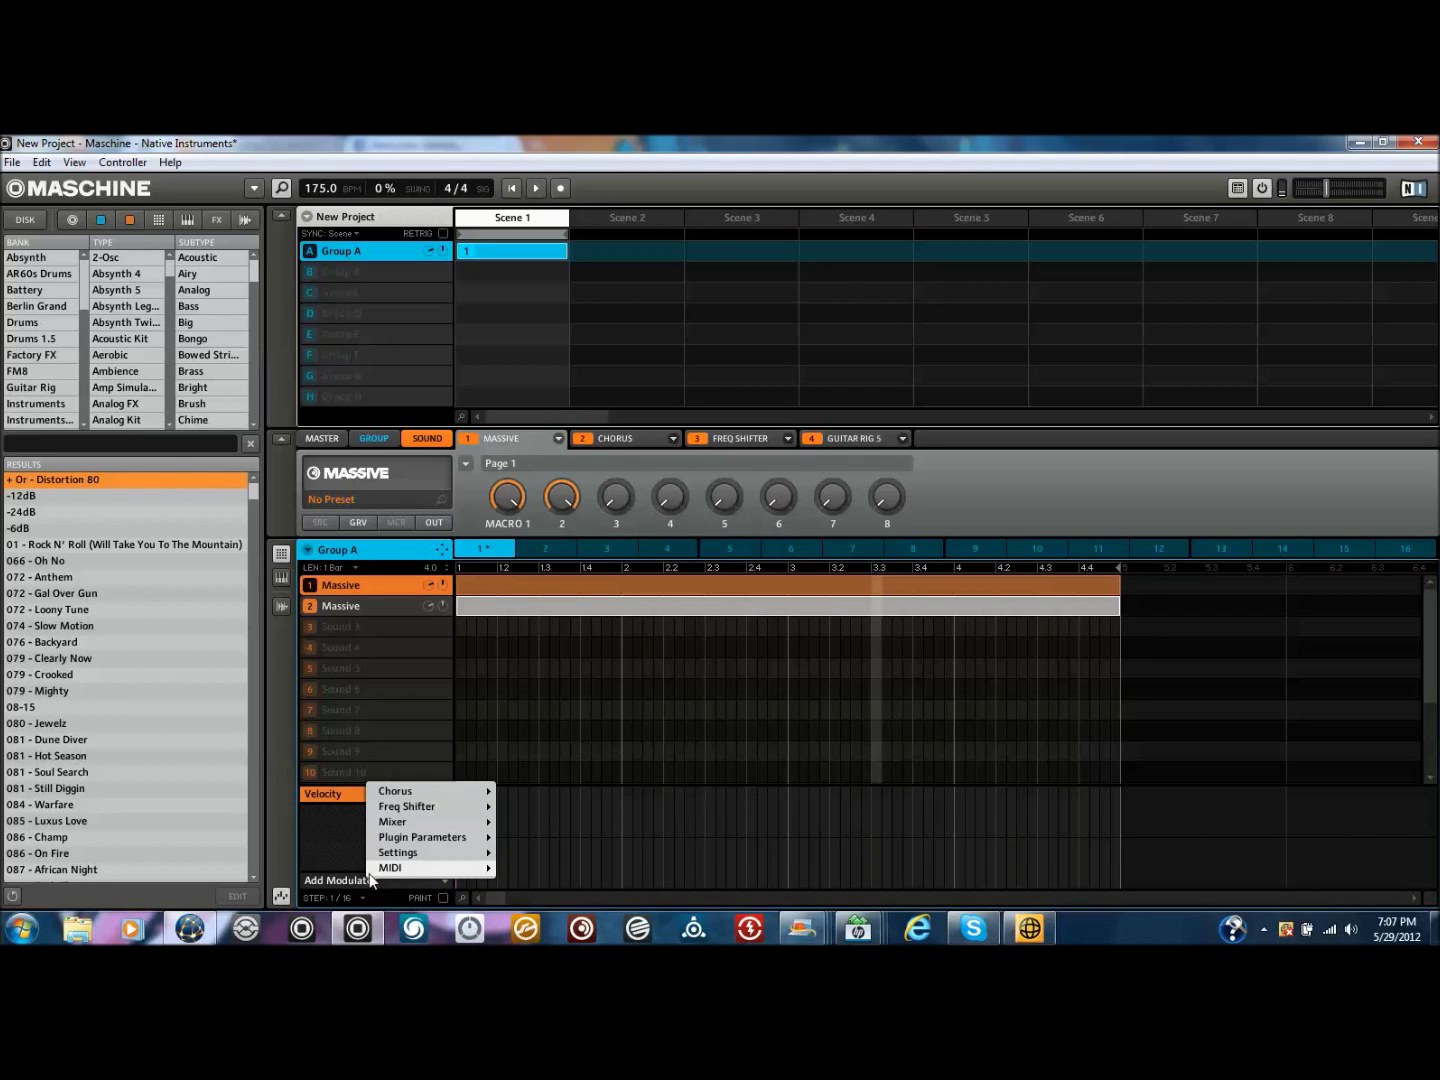
mouse_move(370, 874)
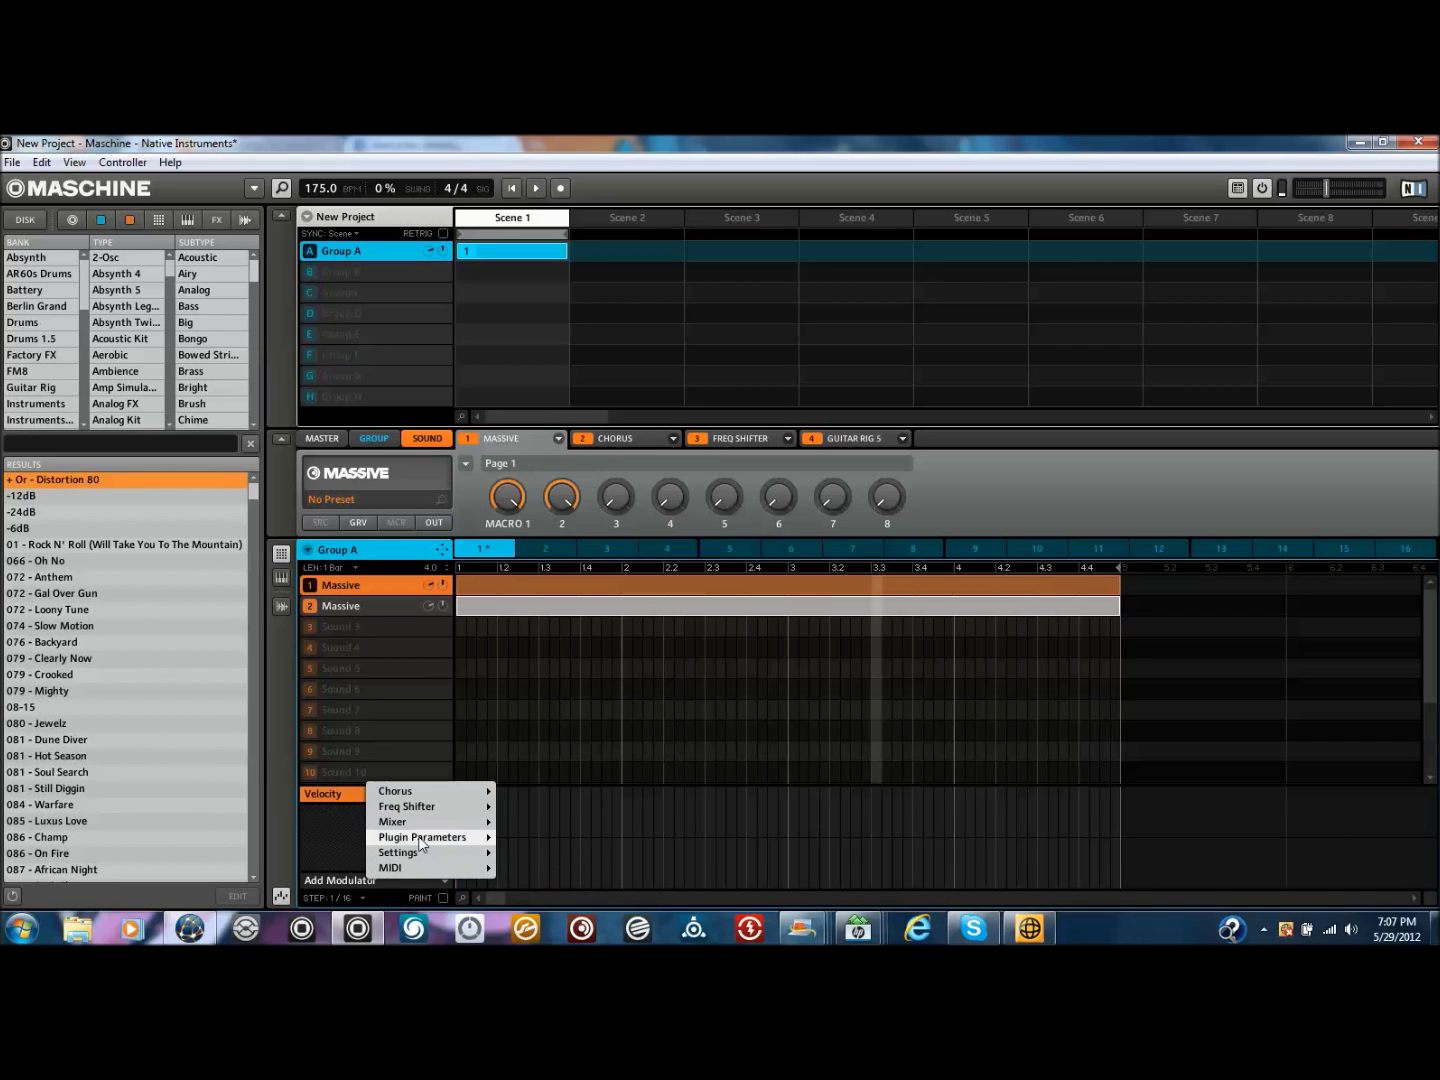
mouse_move(418, 841)
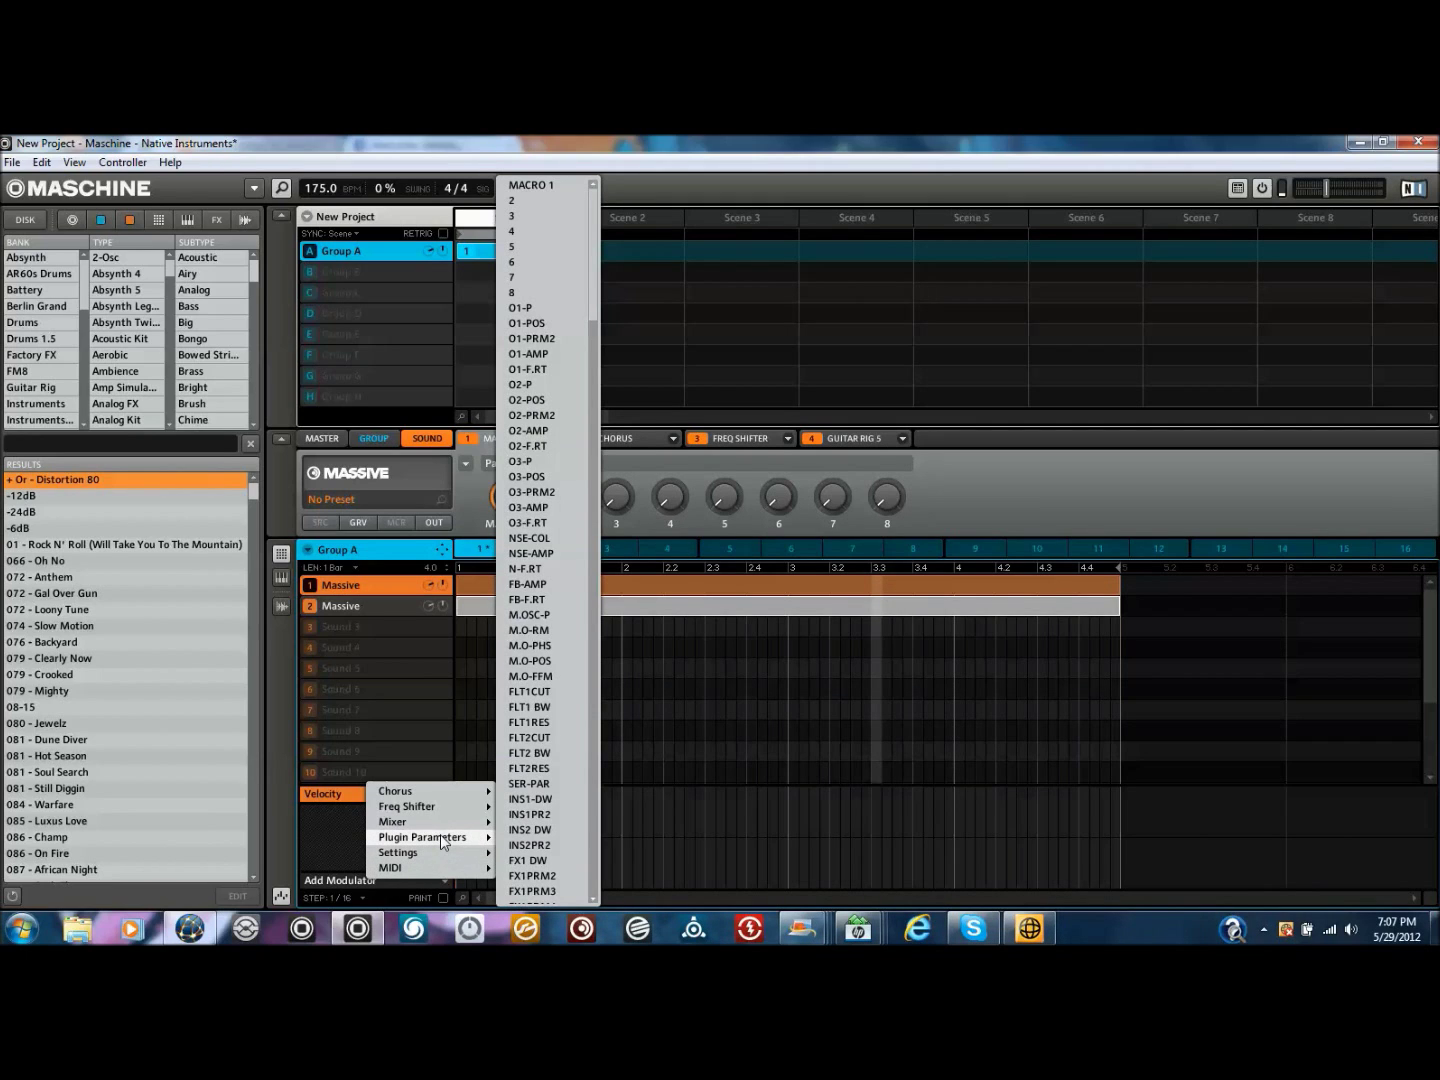
left_click(446, 140)
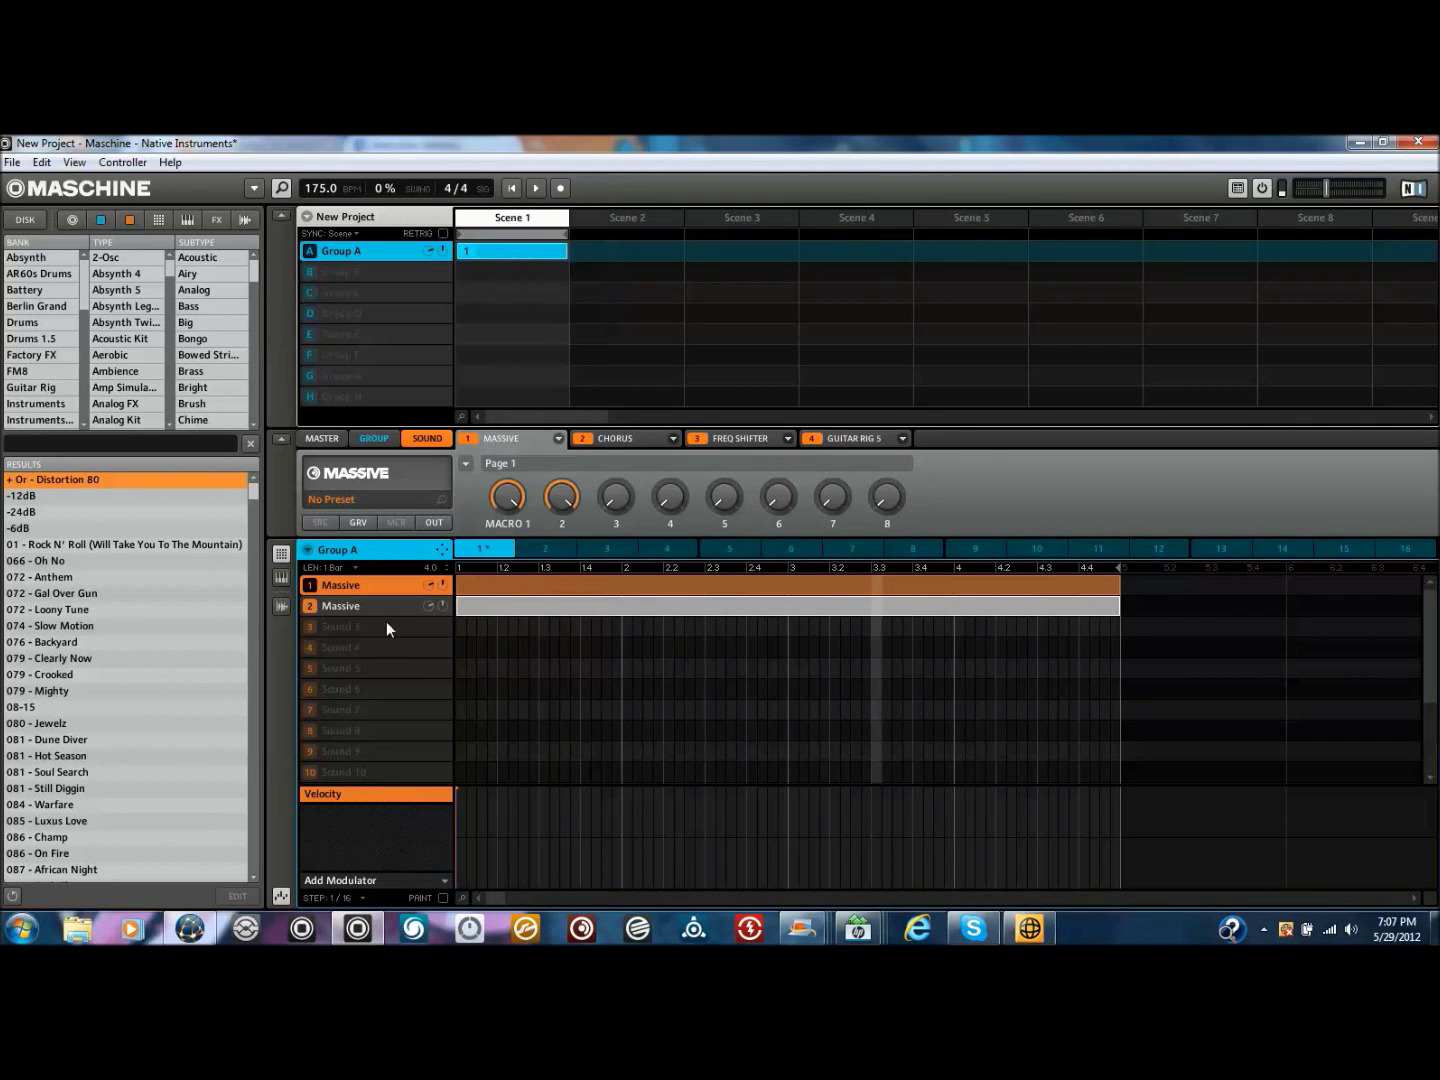
Add the Massive plugin parameters MACRO 1 and 2 as modulators for the first sound
left_click(352, 882)
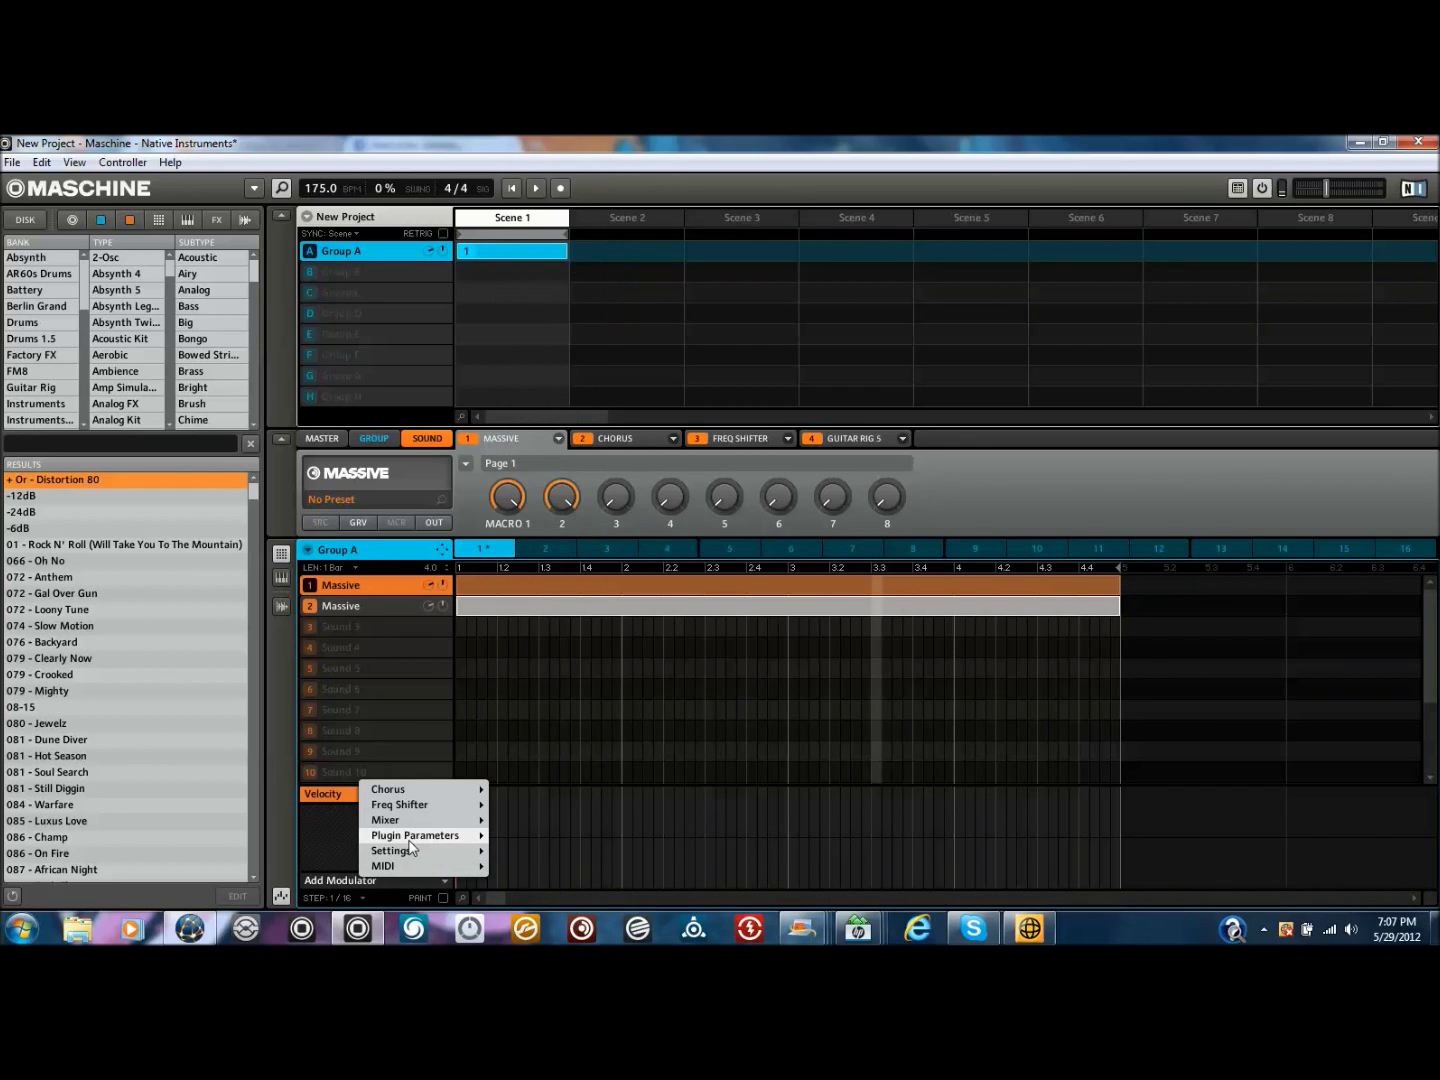
mouse_move(412, 839)
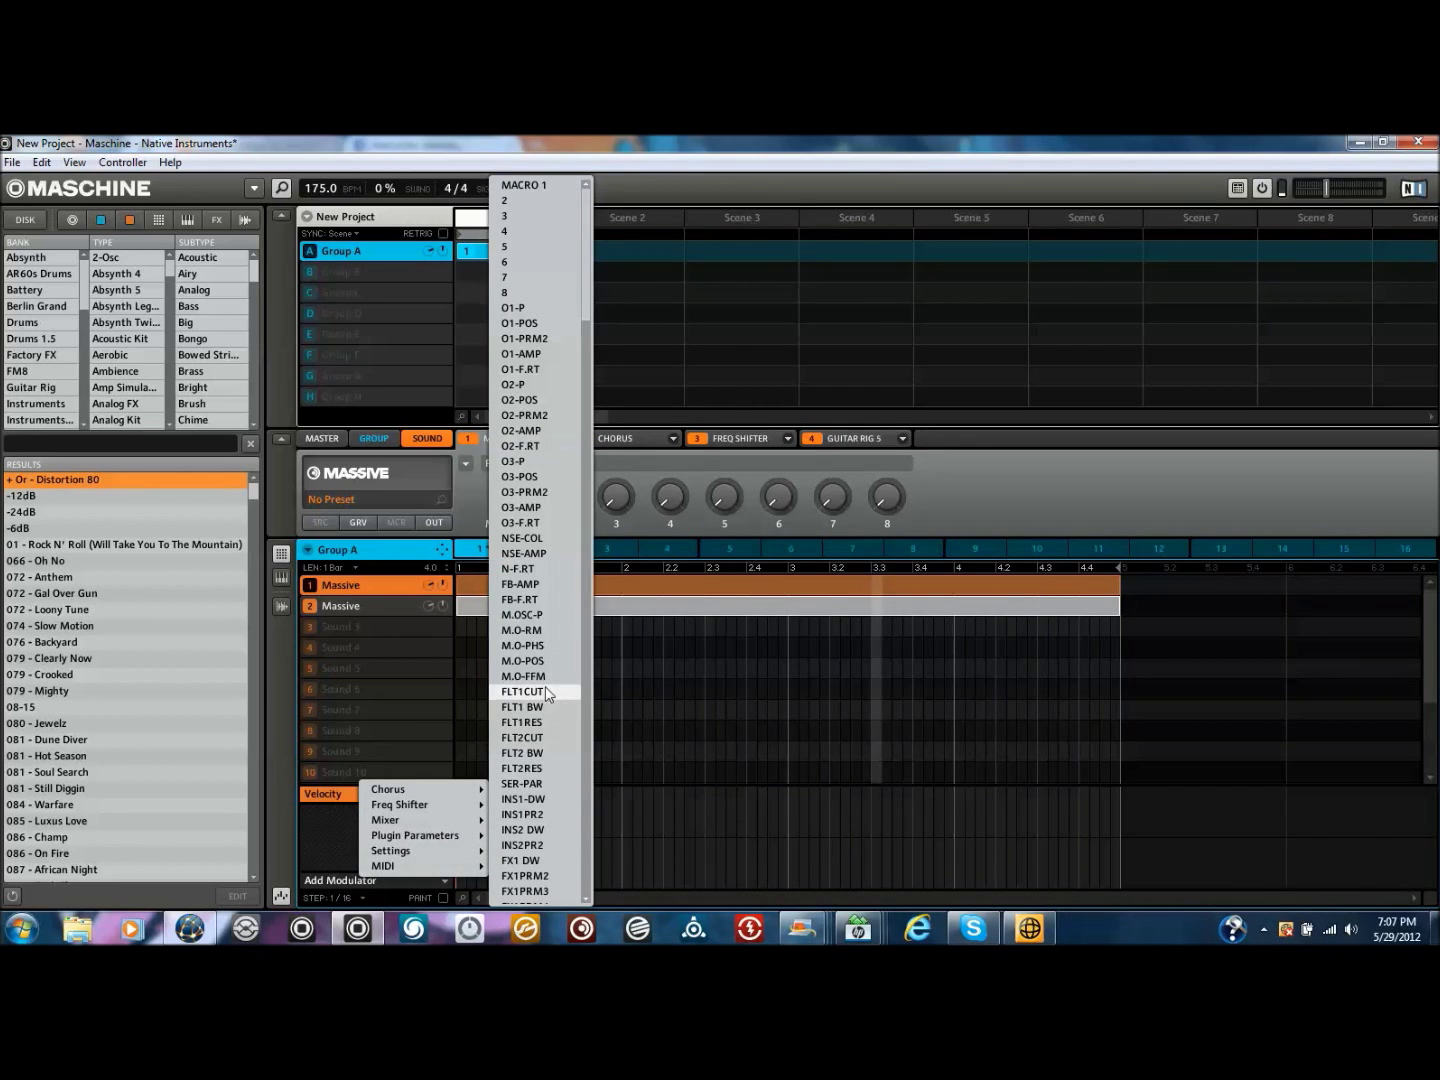
left_click(530, 188)
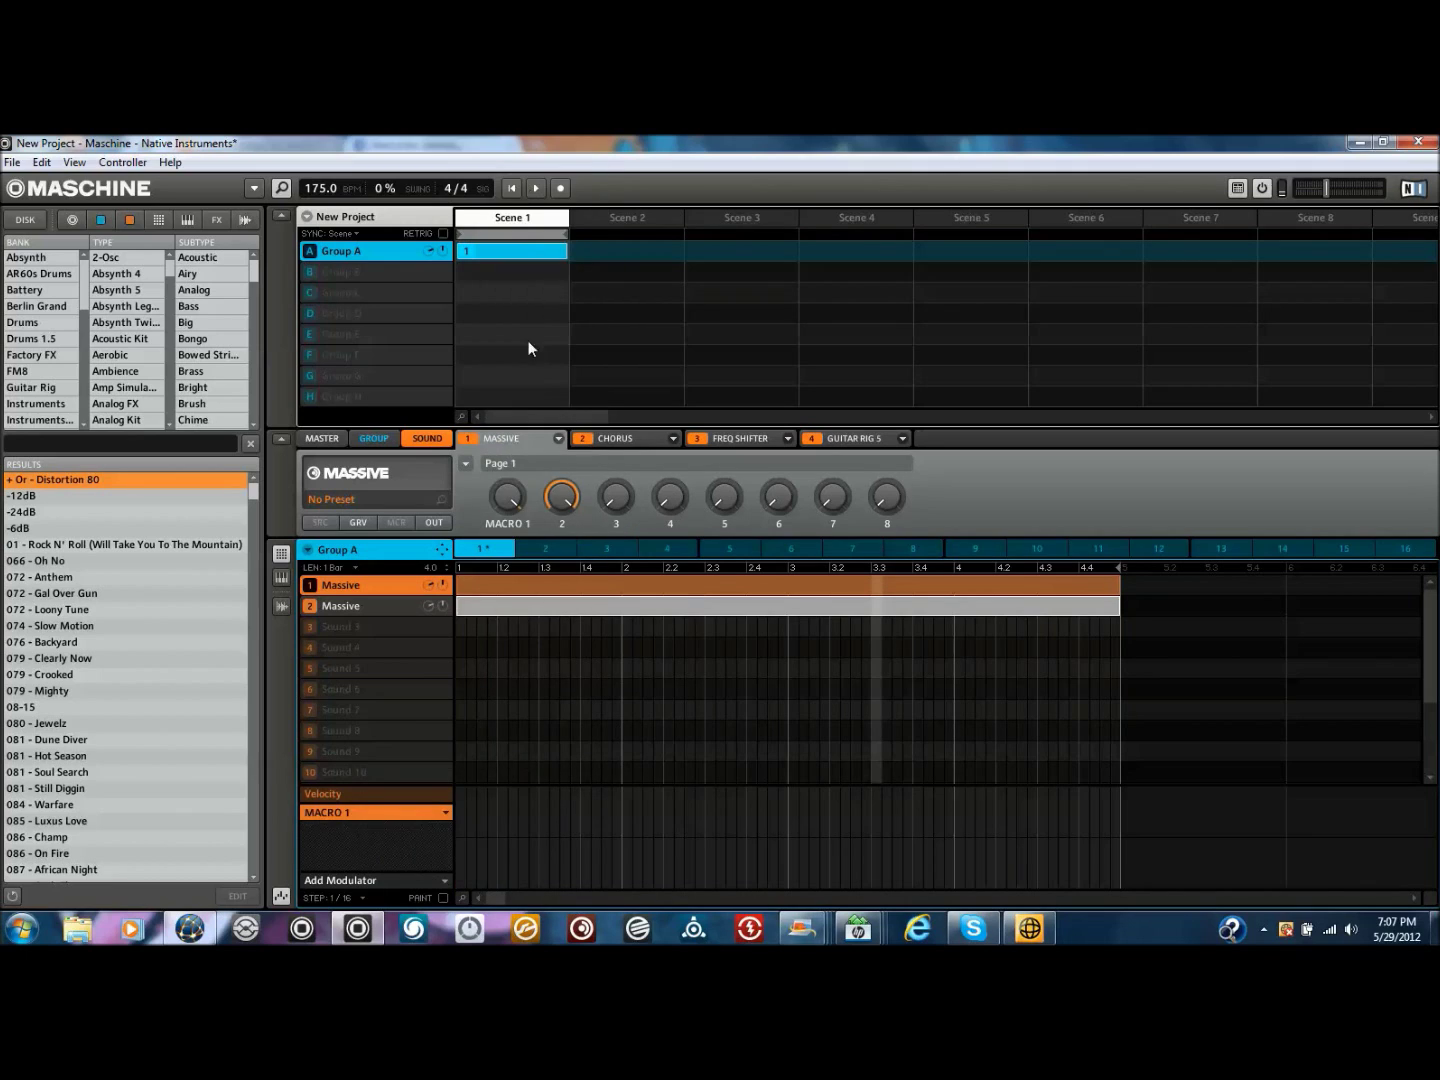
left_click(378, 879)
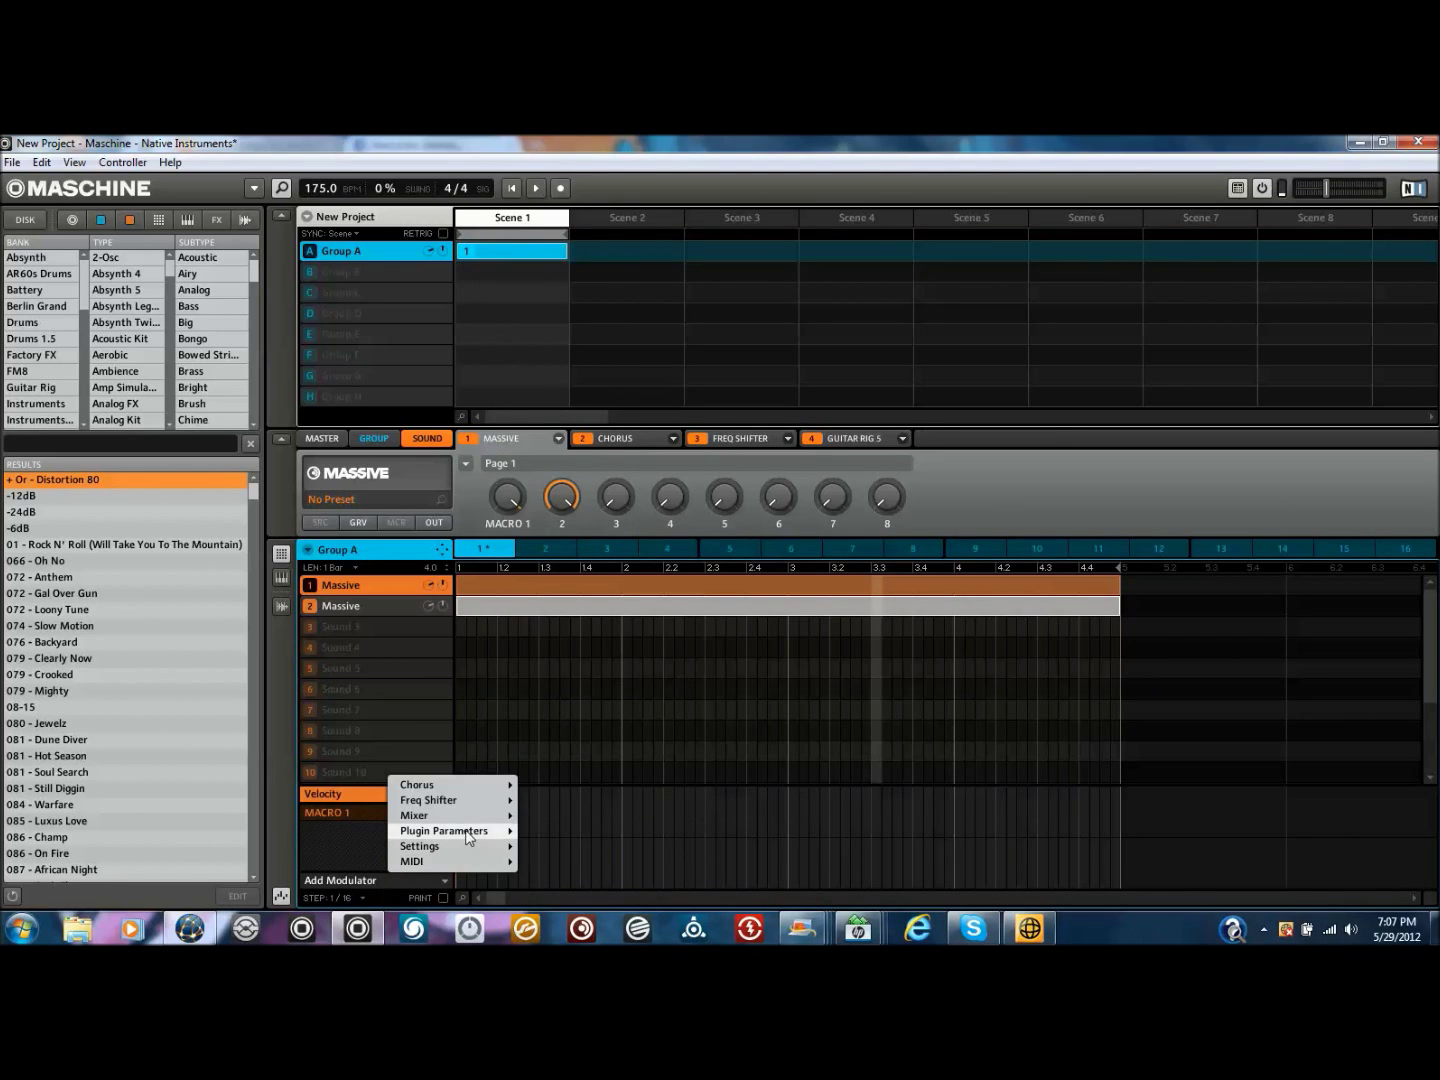
mouse_move(462, 836)
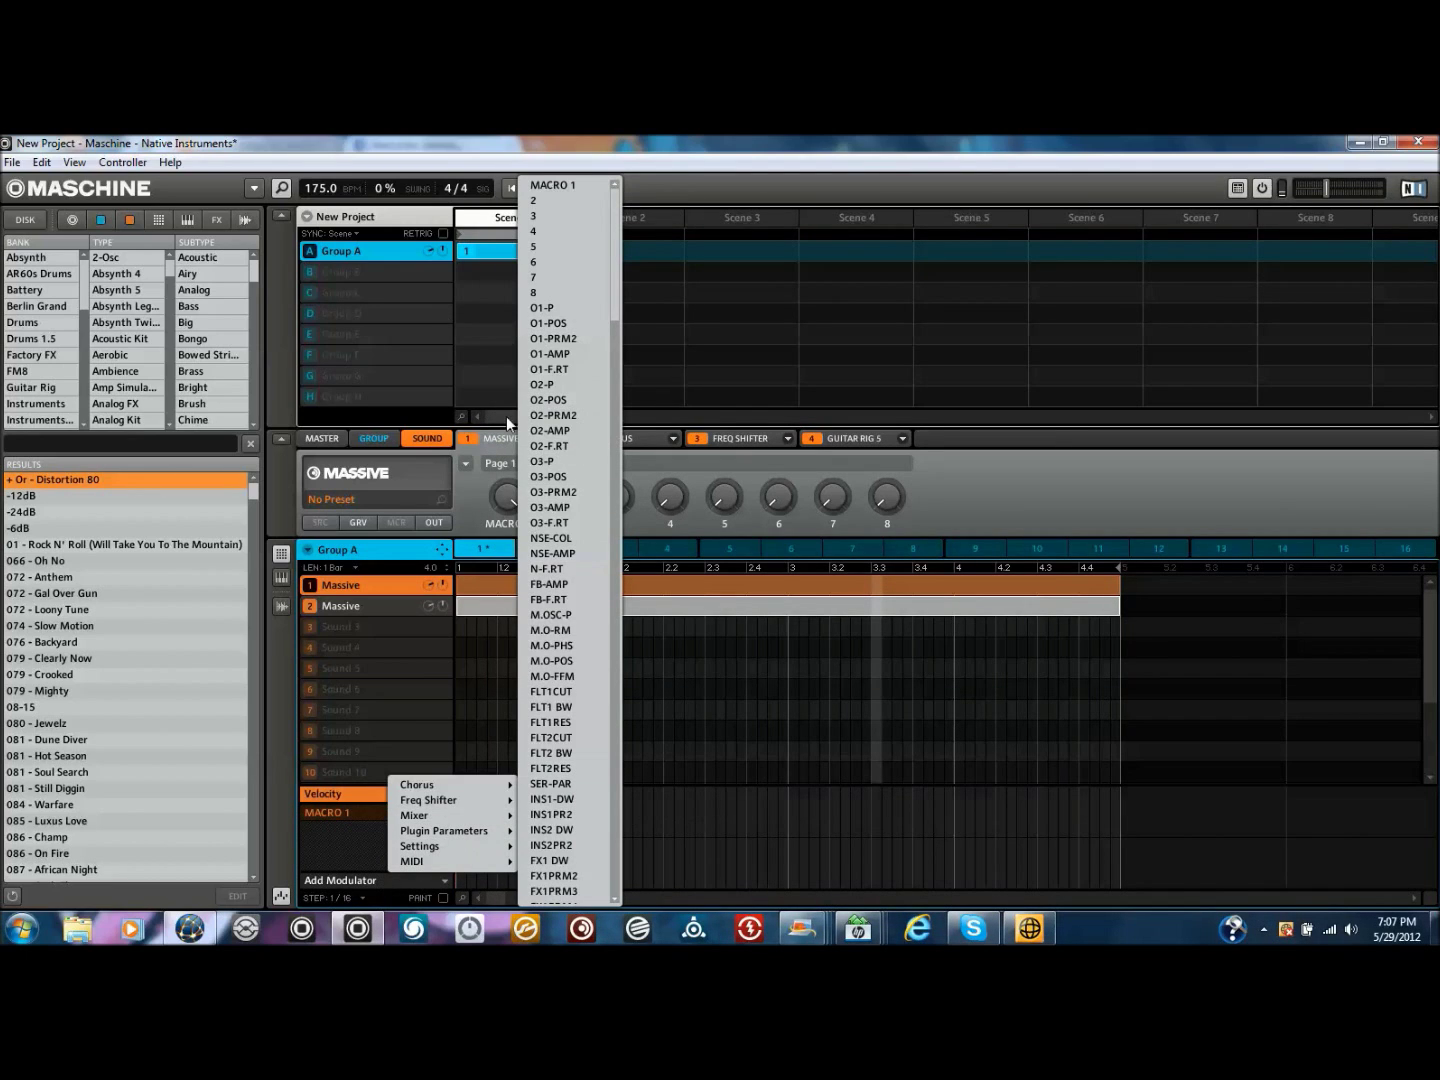
left_click(568, 201)
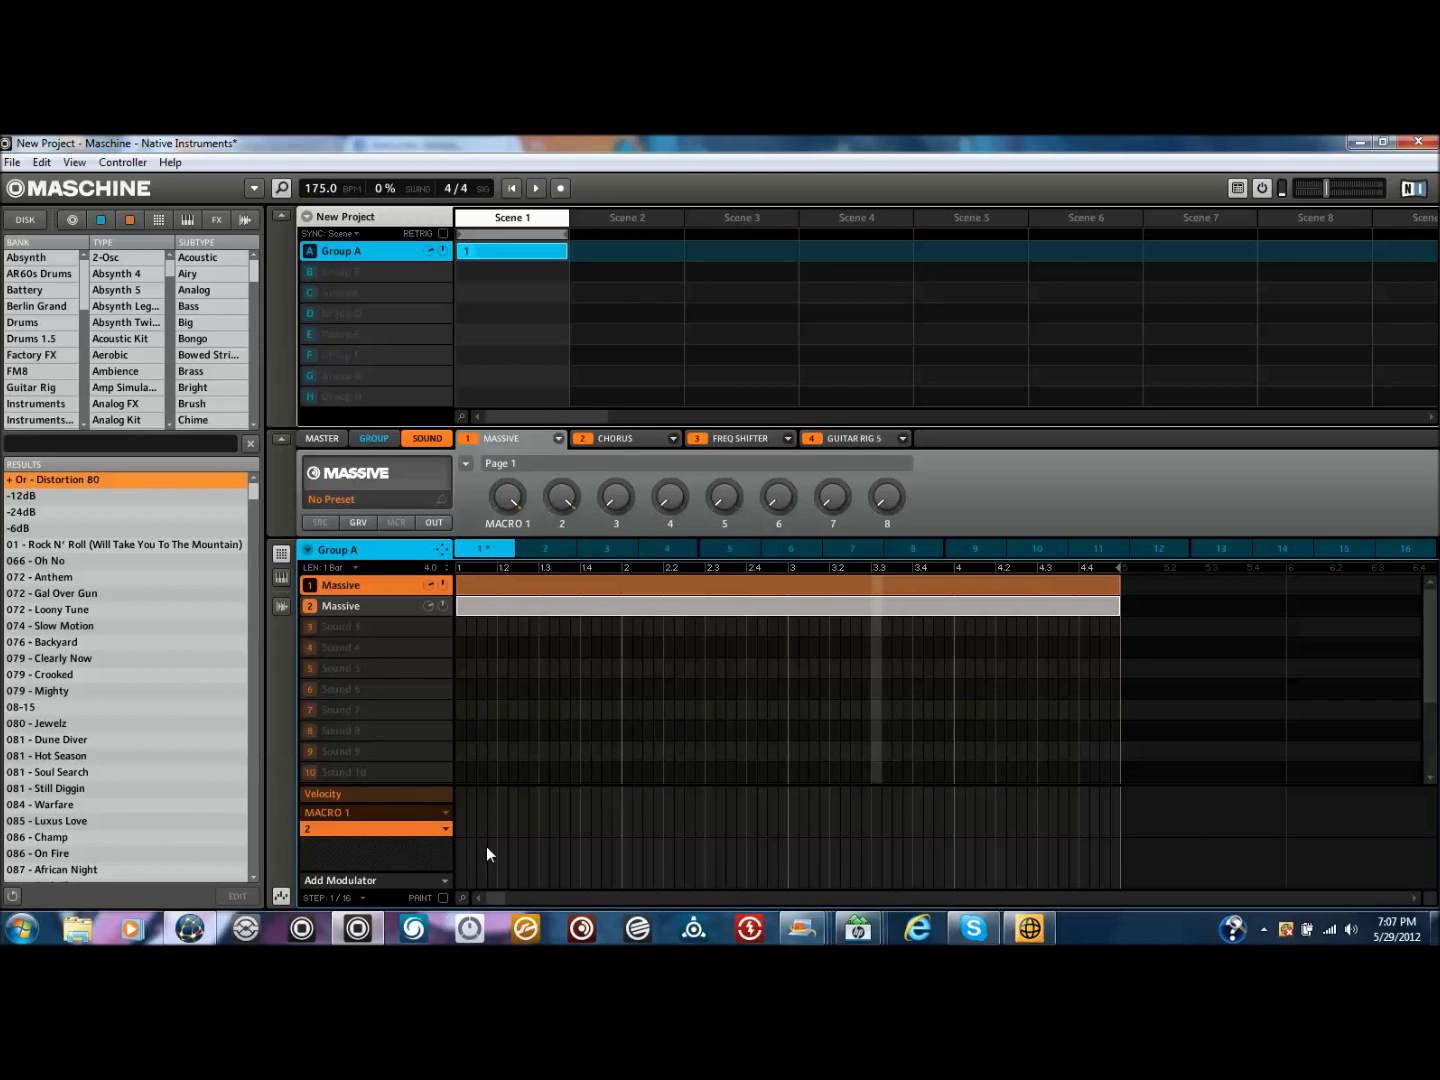
In the first sound's MACRO 1 lane, place a minimum value at the pattern start and a centre value at 3.3
left_click(334, 814)
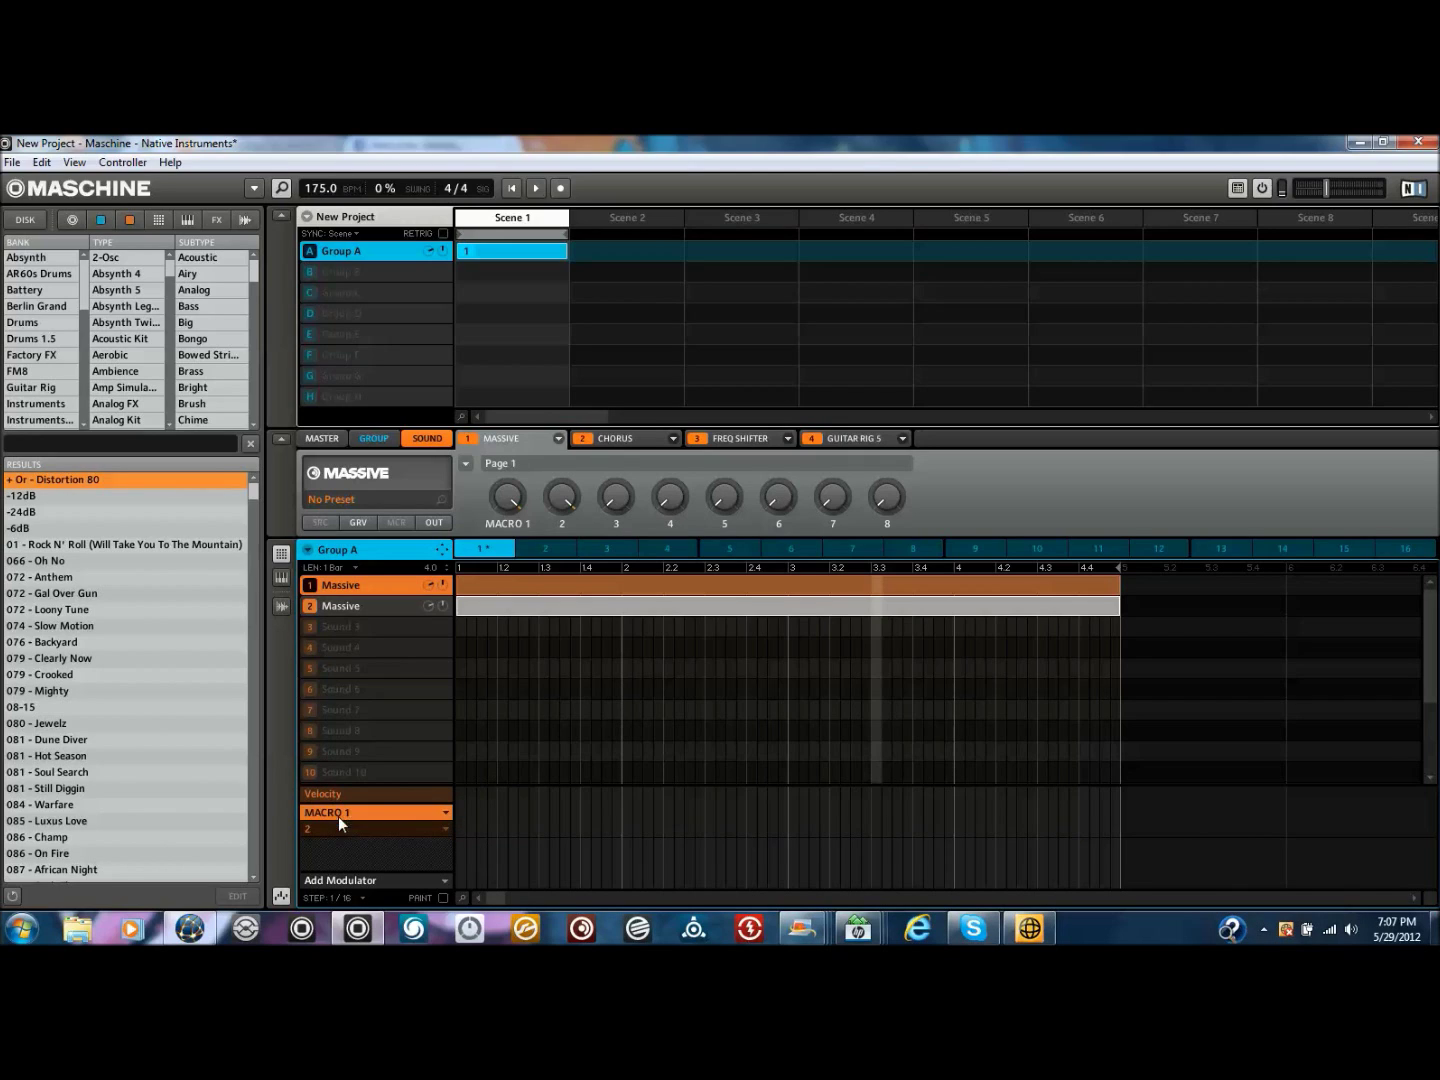
left_click(457, 842)
mouse_move(457, 841)
left_mouse_down()
mouse_move(450, 938)
mouse_move(449, 925)
left_mouse_up()
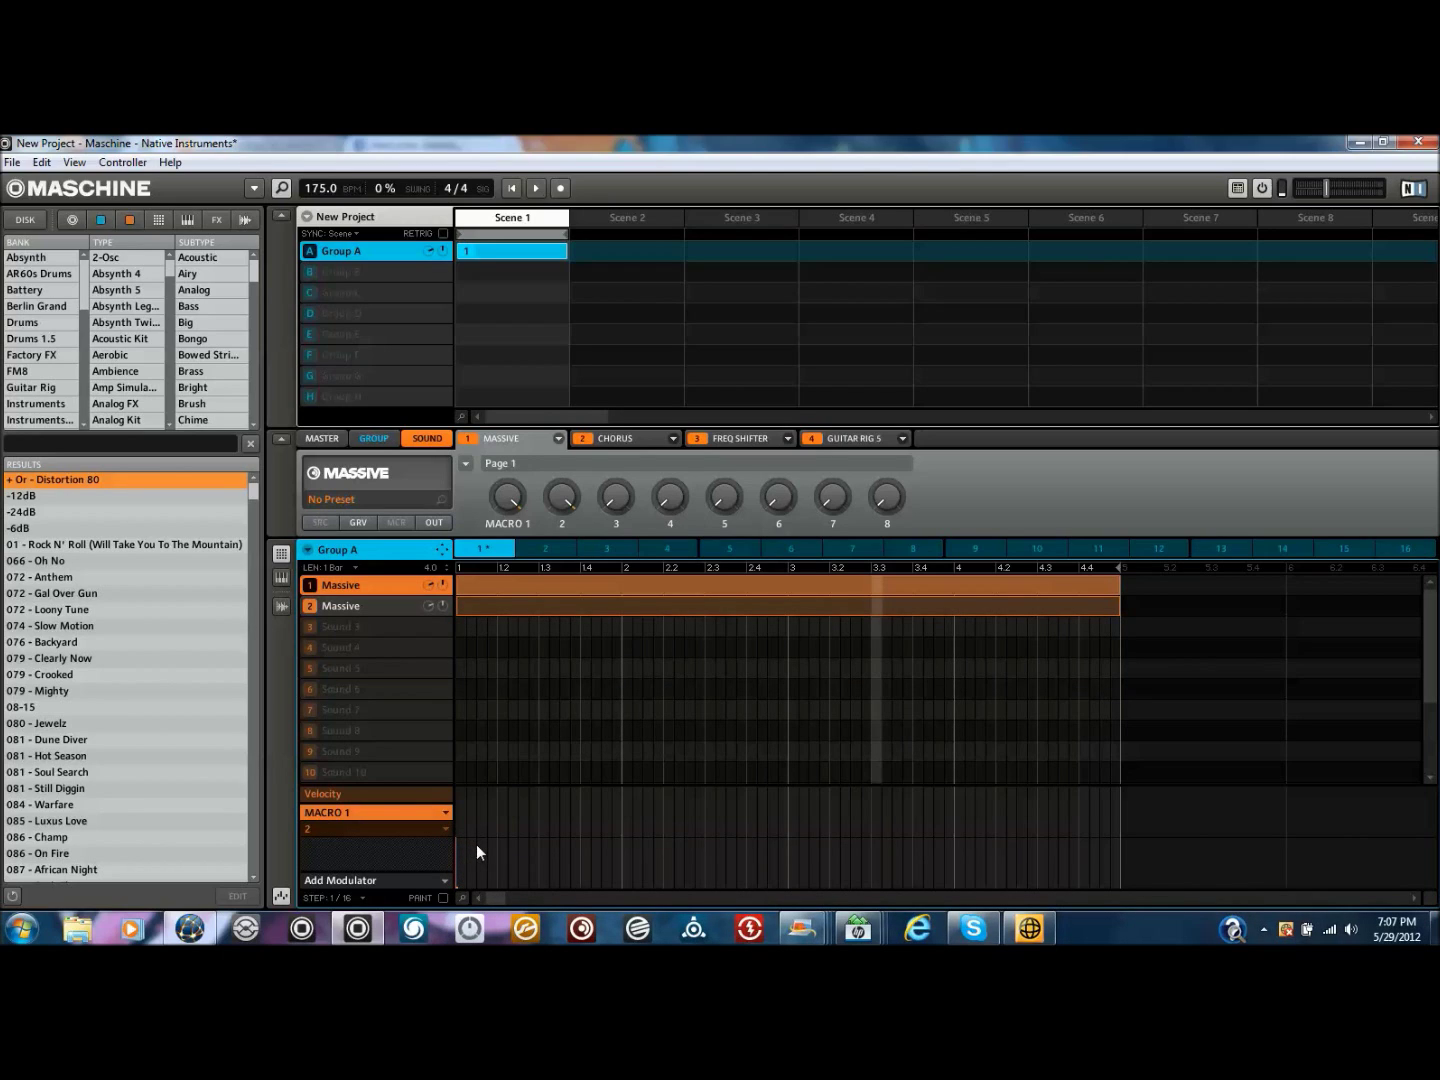
left_click(871, 839)
Add the plugin parameters MACRO 1 and 2 as modulators for the second Massive sound
left_click(365, 607)
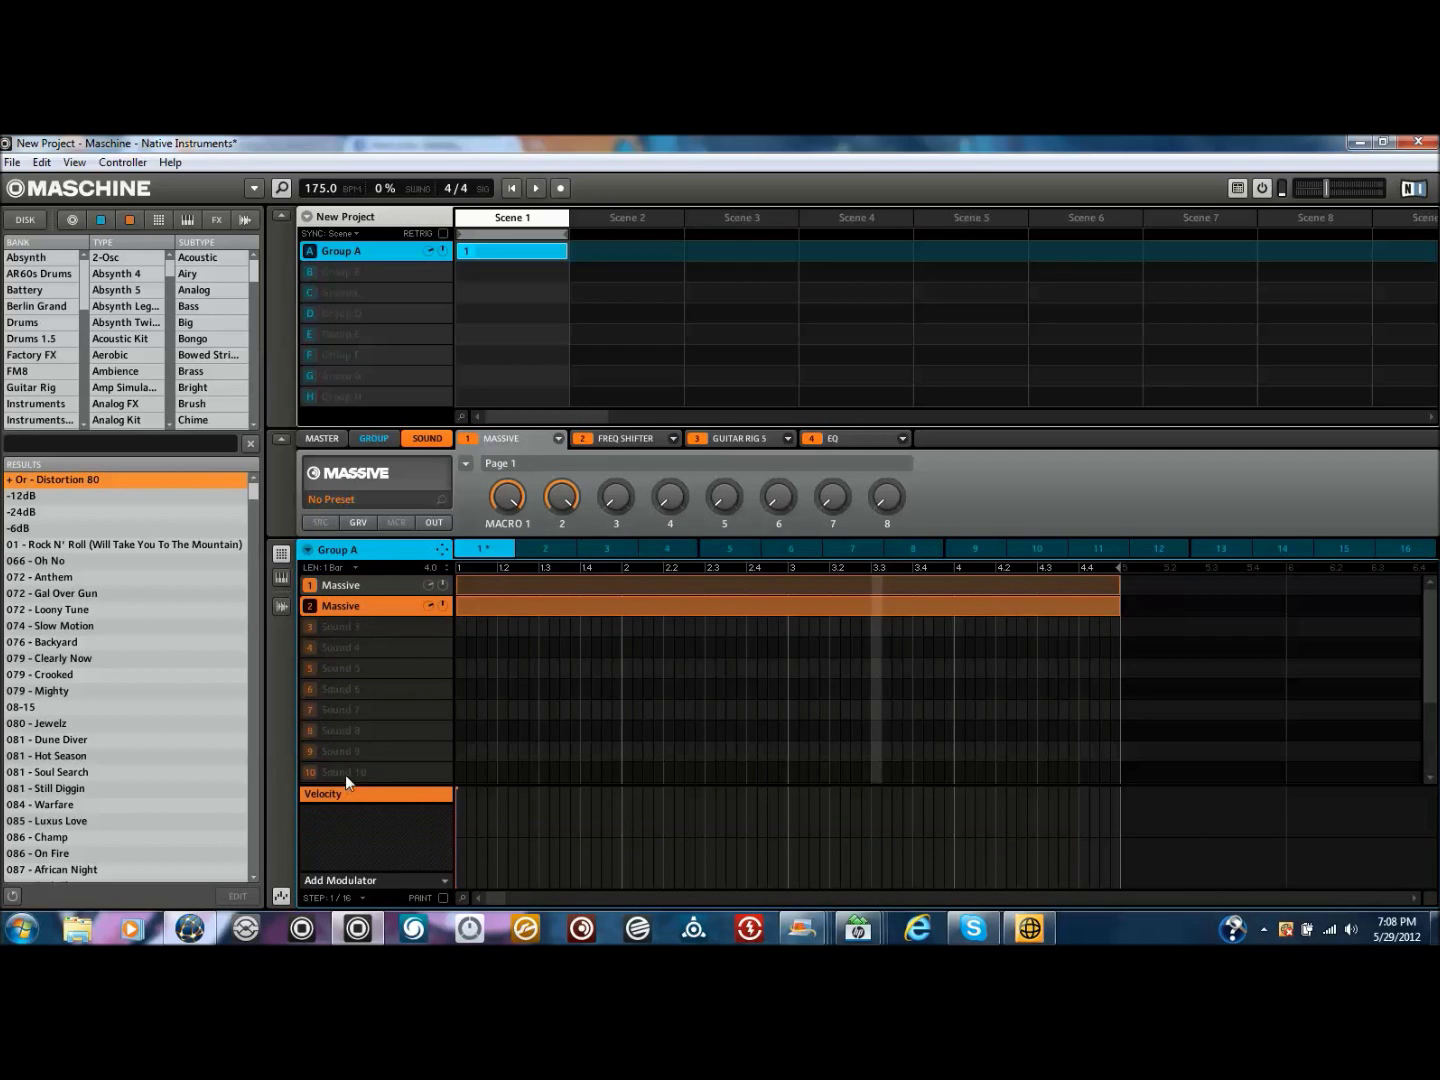
left_click(344, 881)
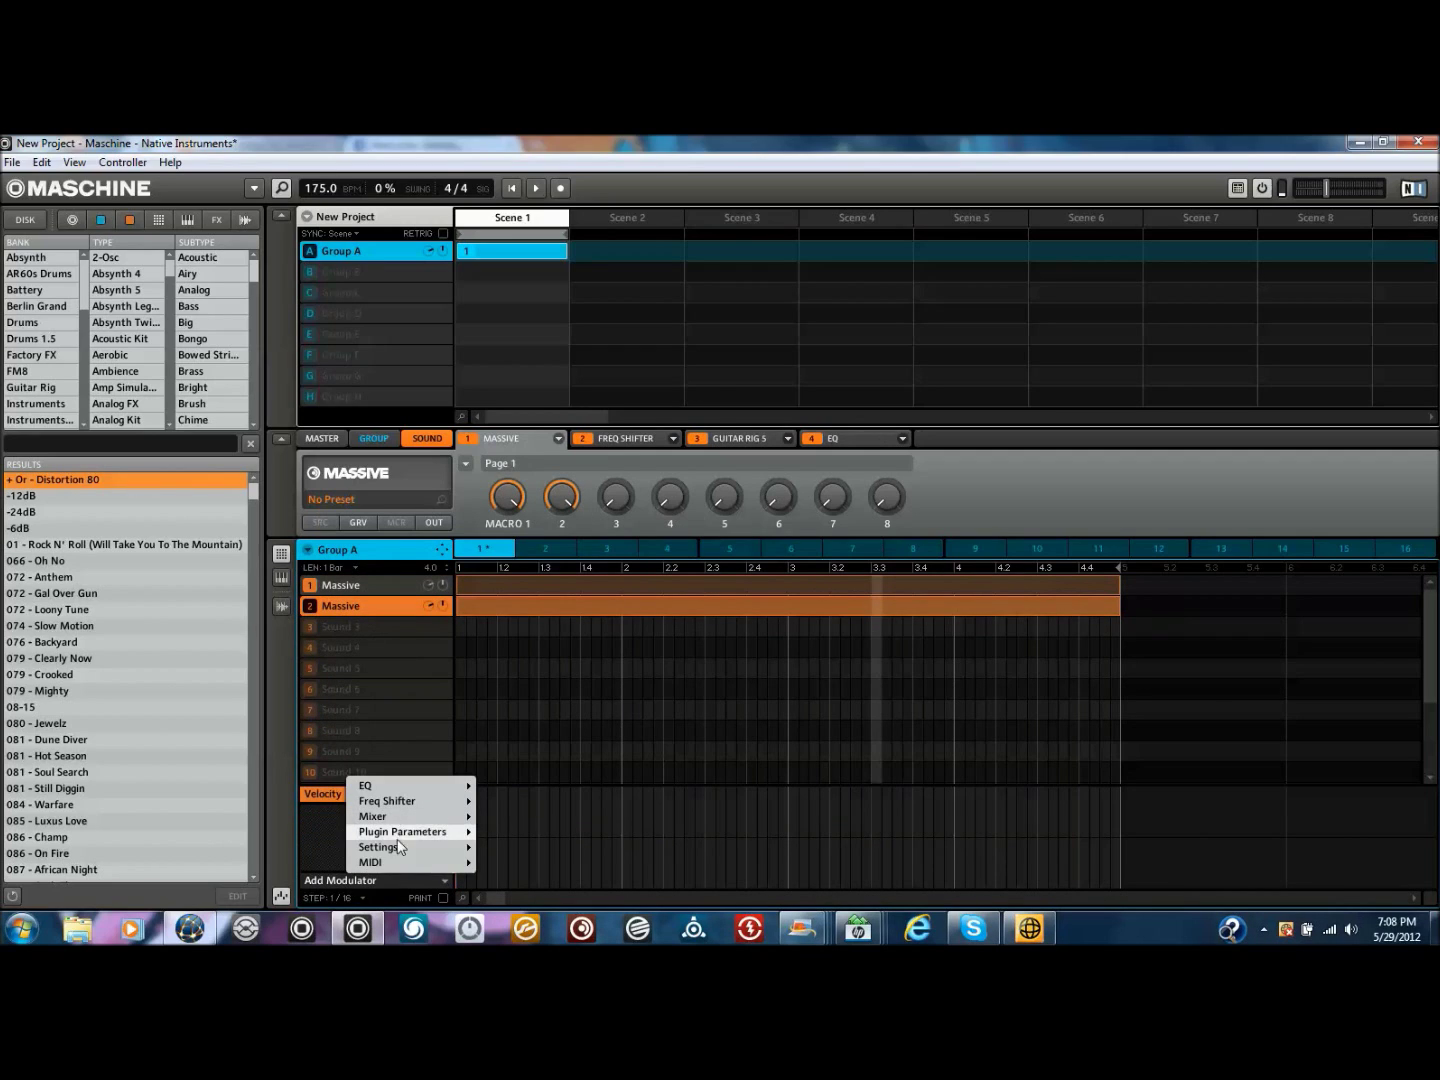
mouse_move(401, 835)
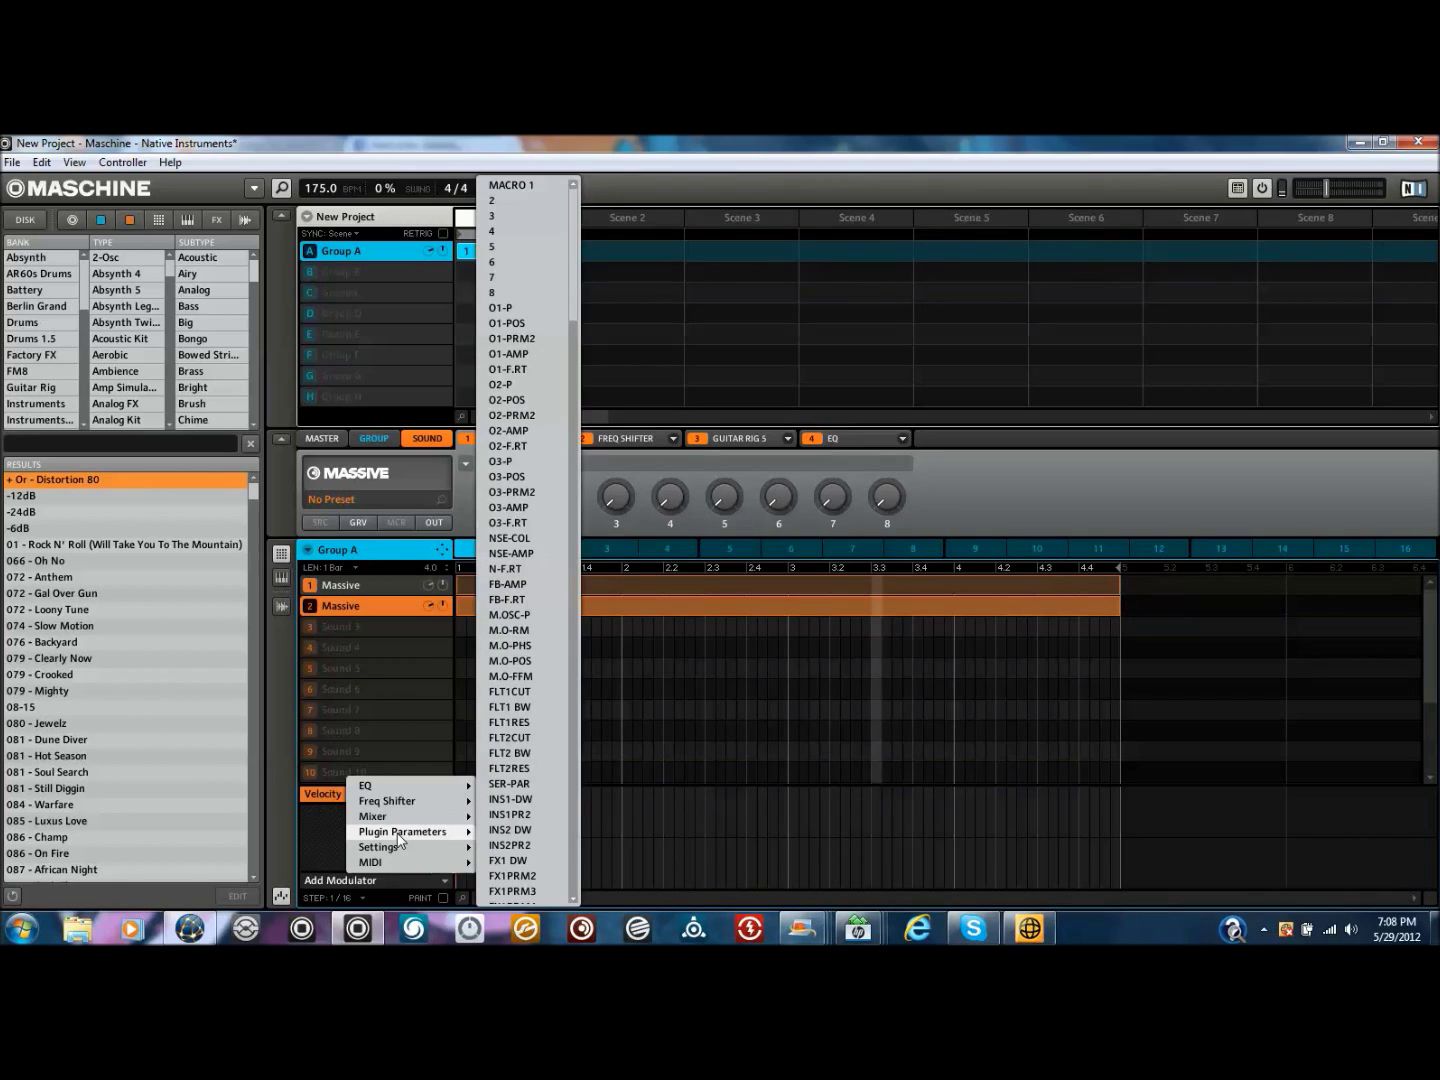
left_click(509, 184)
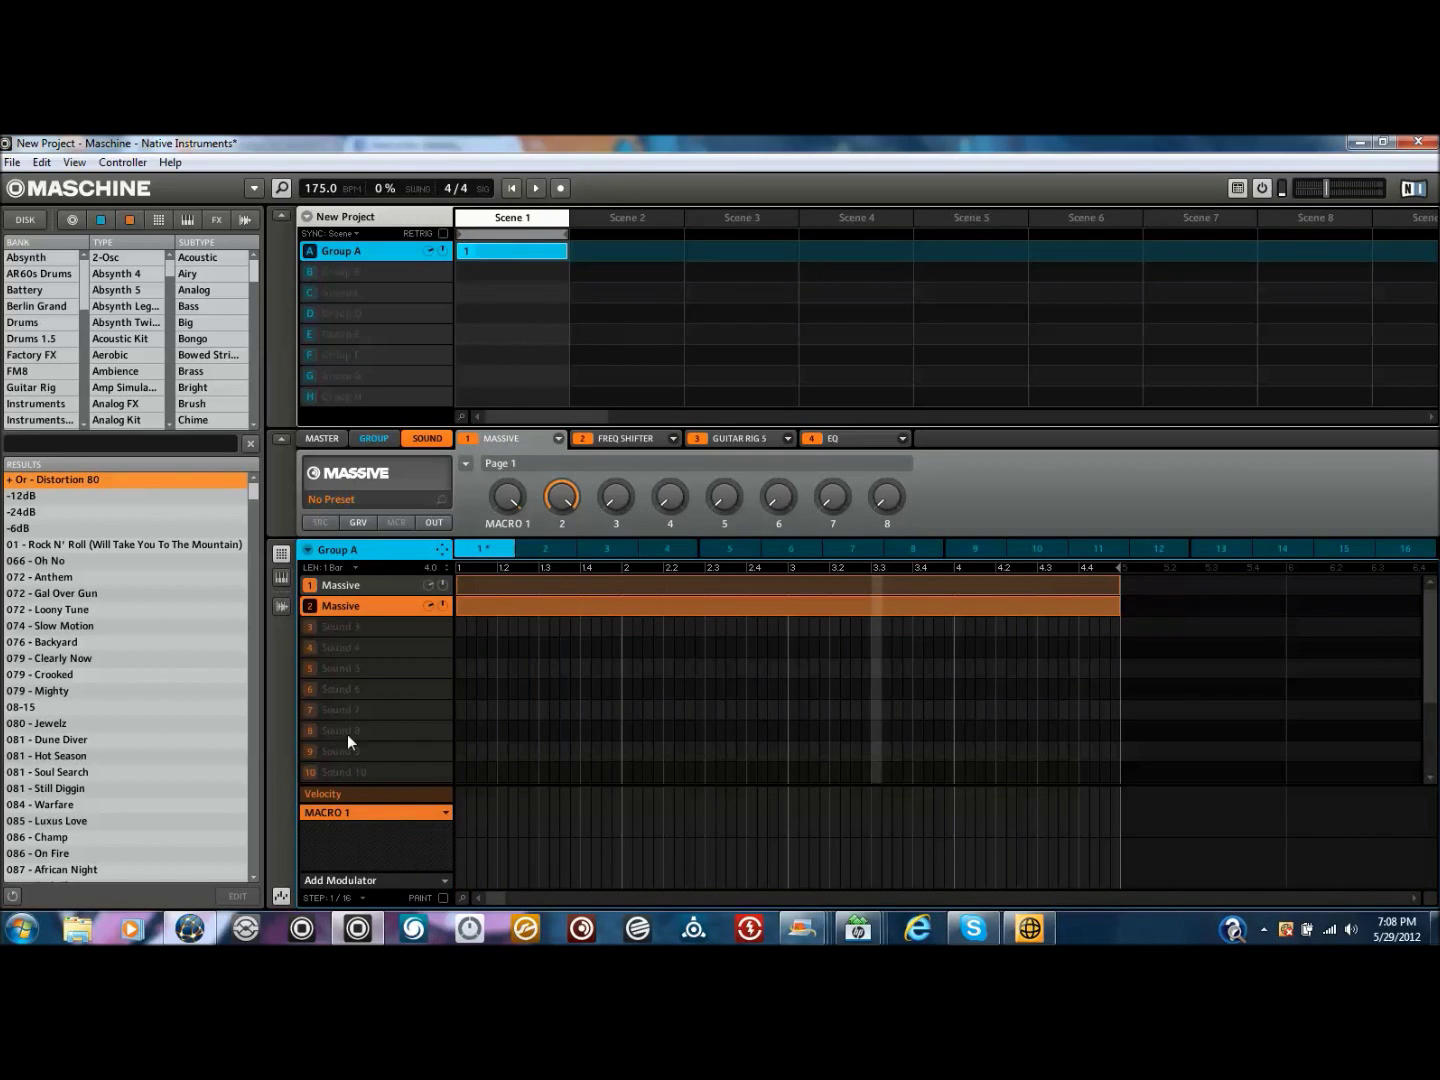
left_click(351, 879)
mouse_move(434, 830)
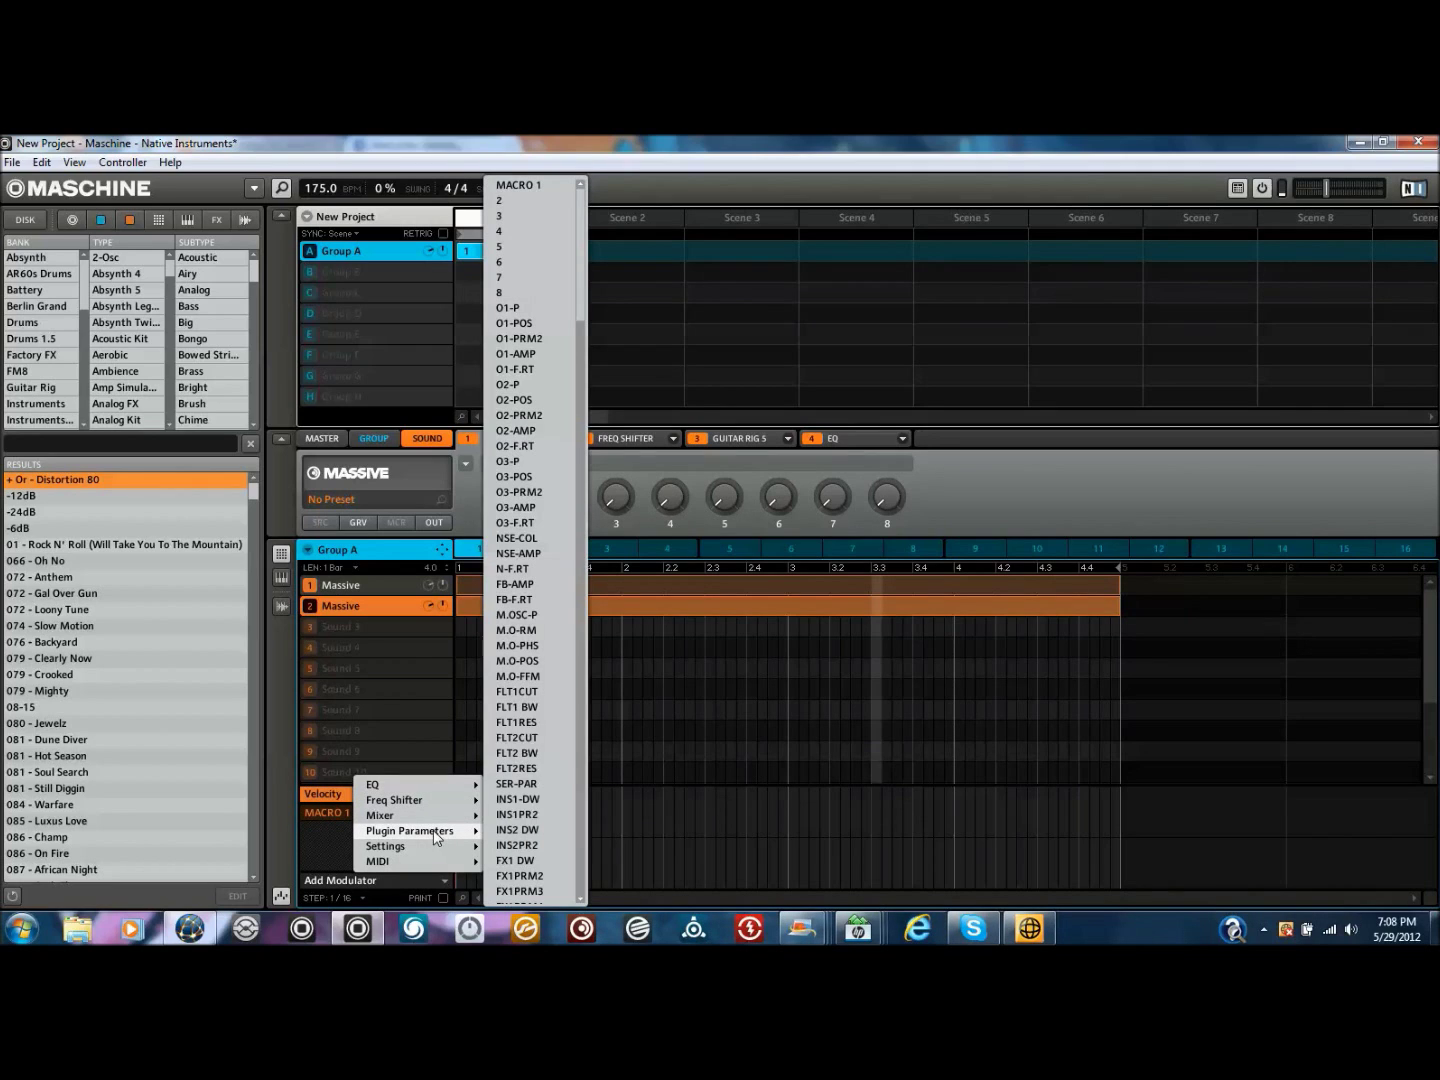
left_click(527, 201)
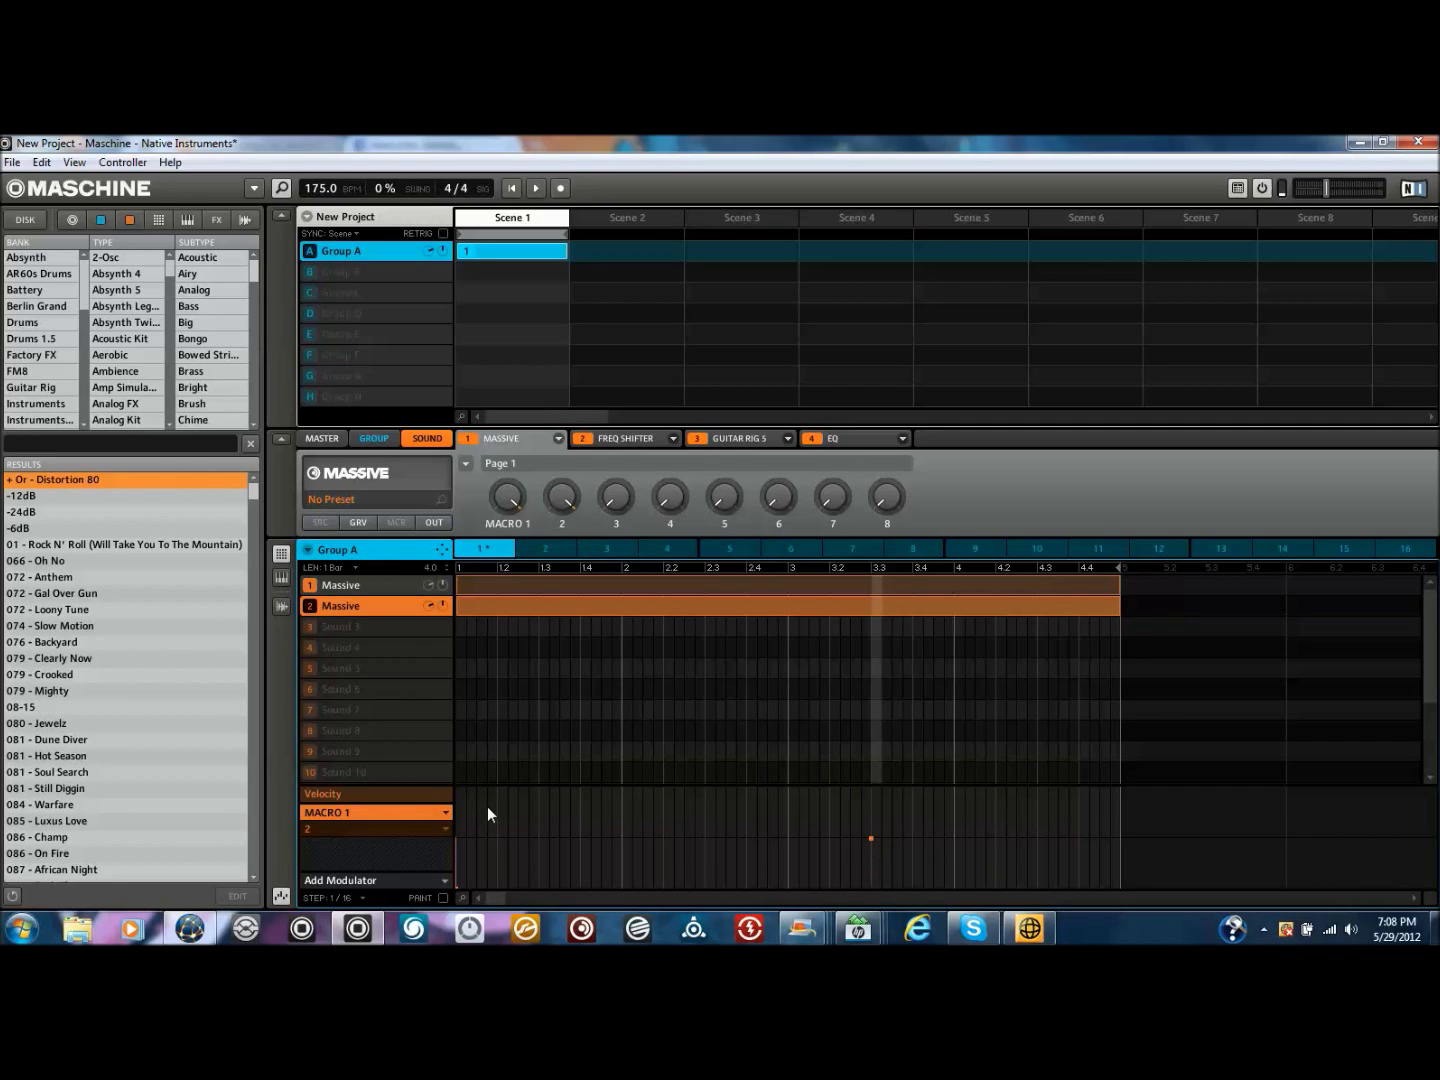
Select the first Massive sound and play the pattern to hear the macro modulation
left_click(345, 585)
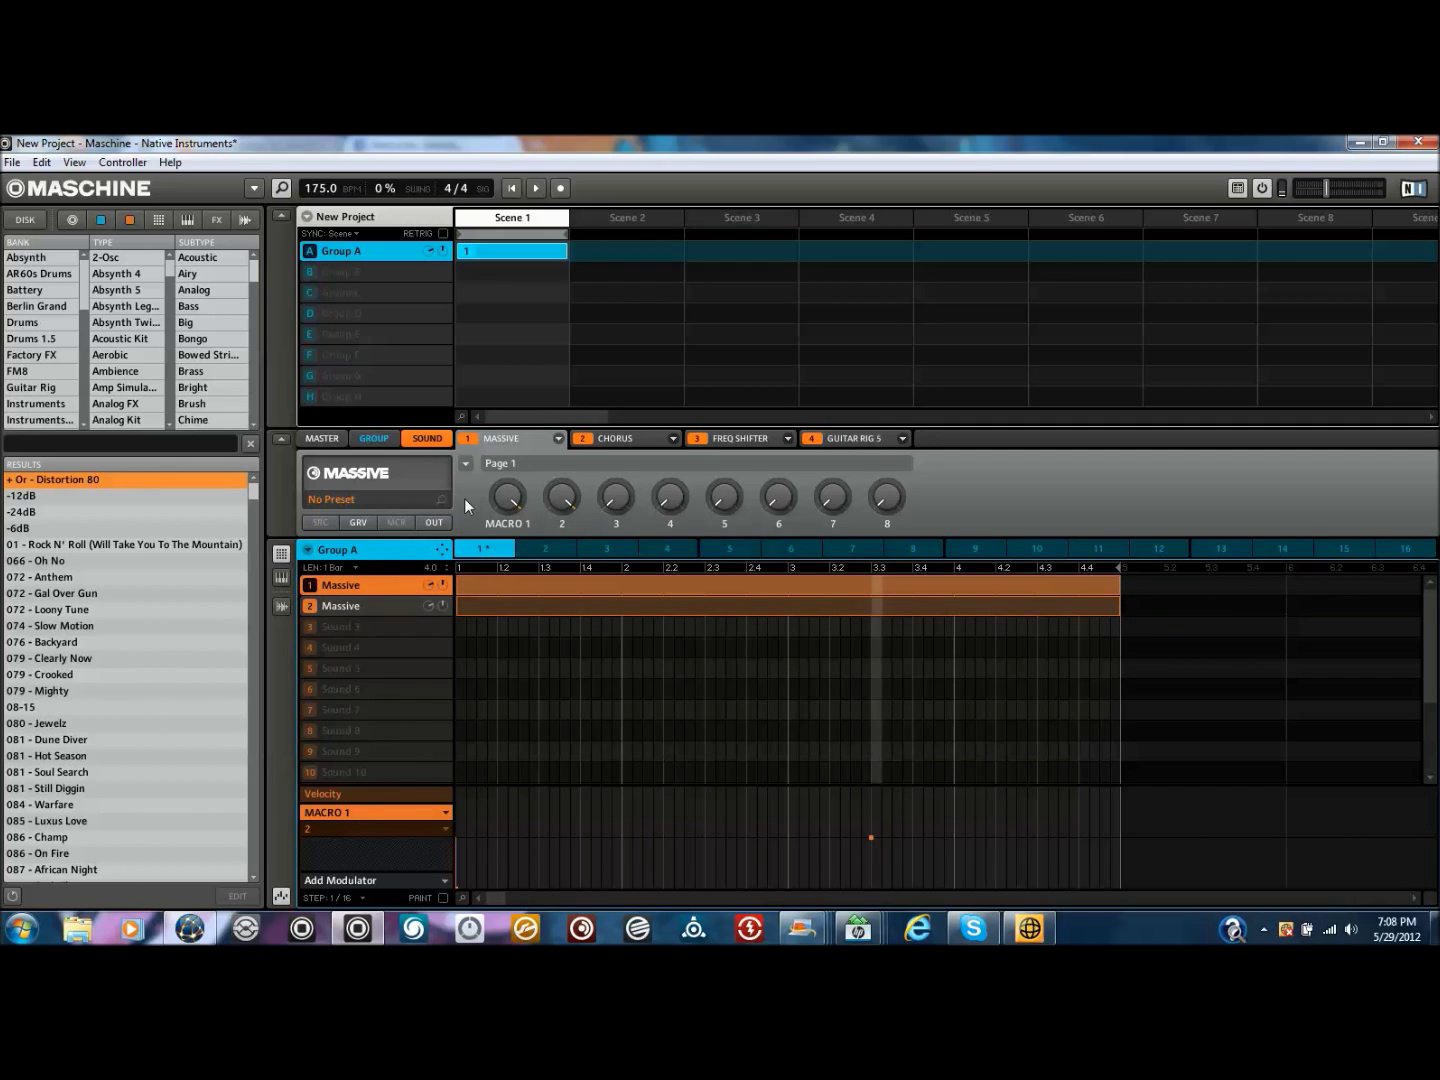
key("space")
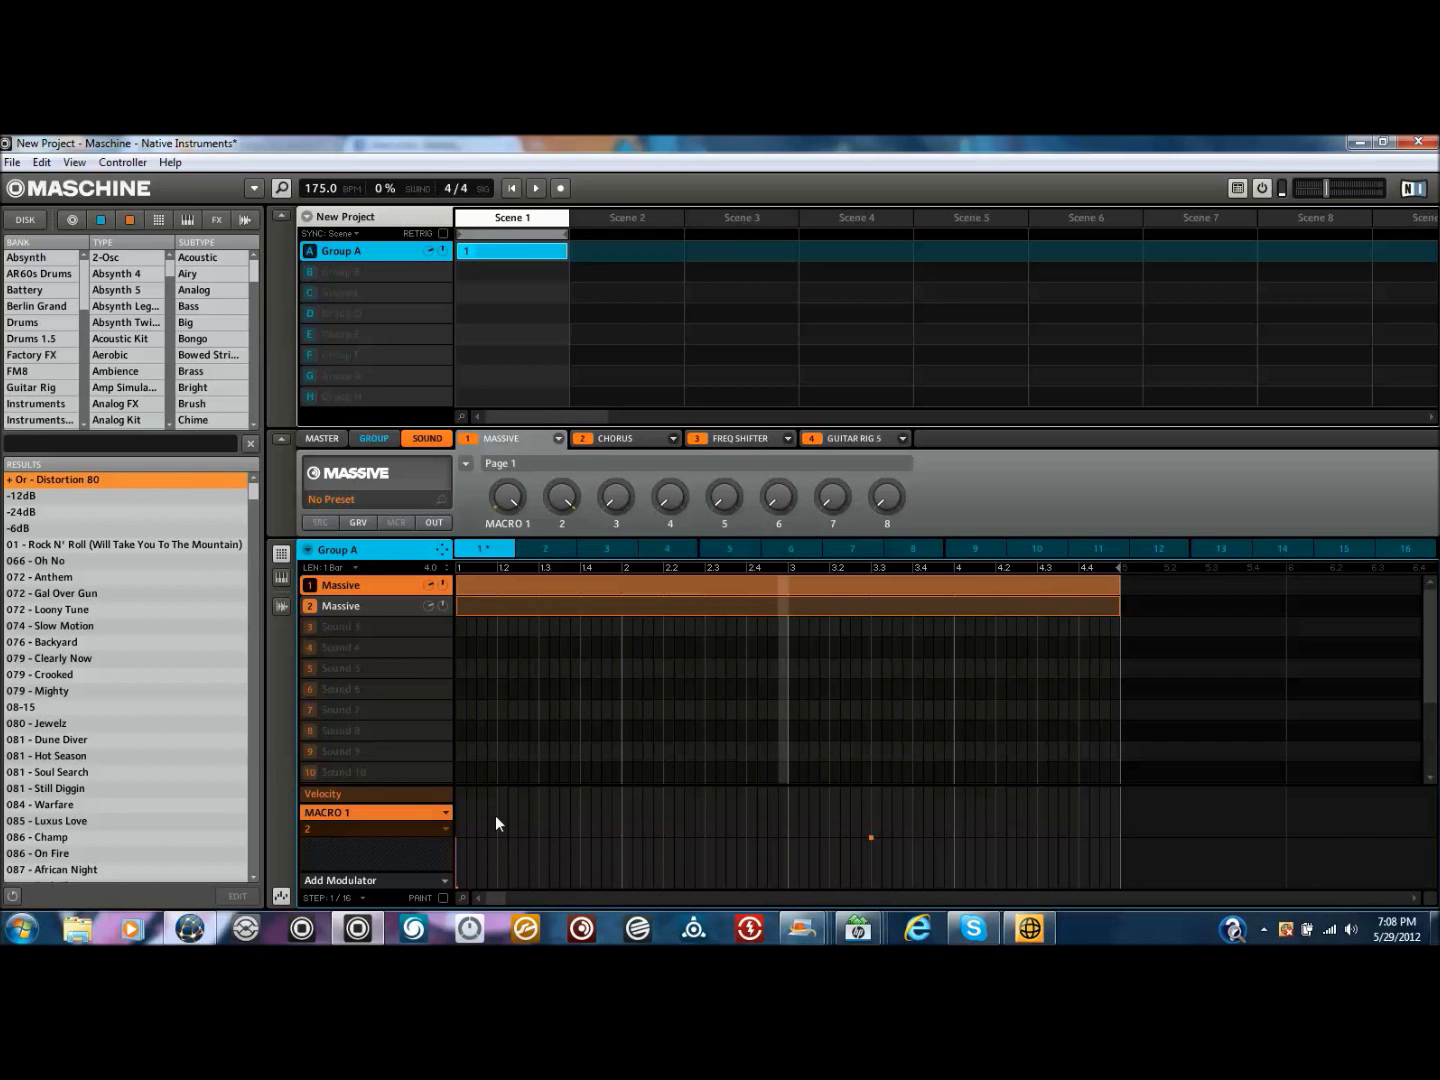
Examine performers 7 and 8 in the first sound's Massive editor while playing the pattern, then close the editor
left_click(438, 463)
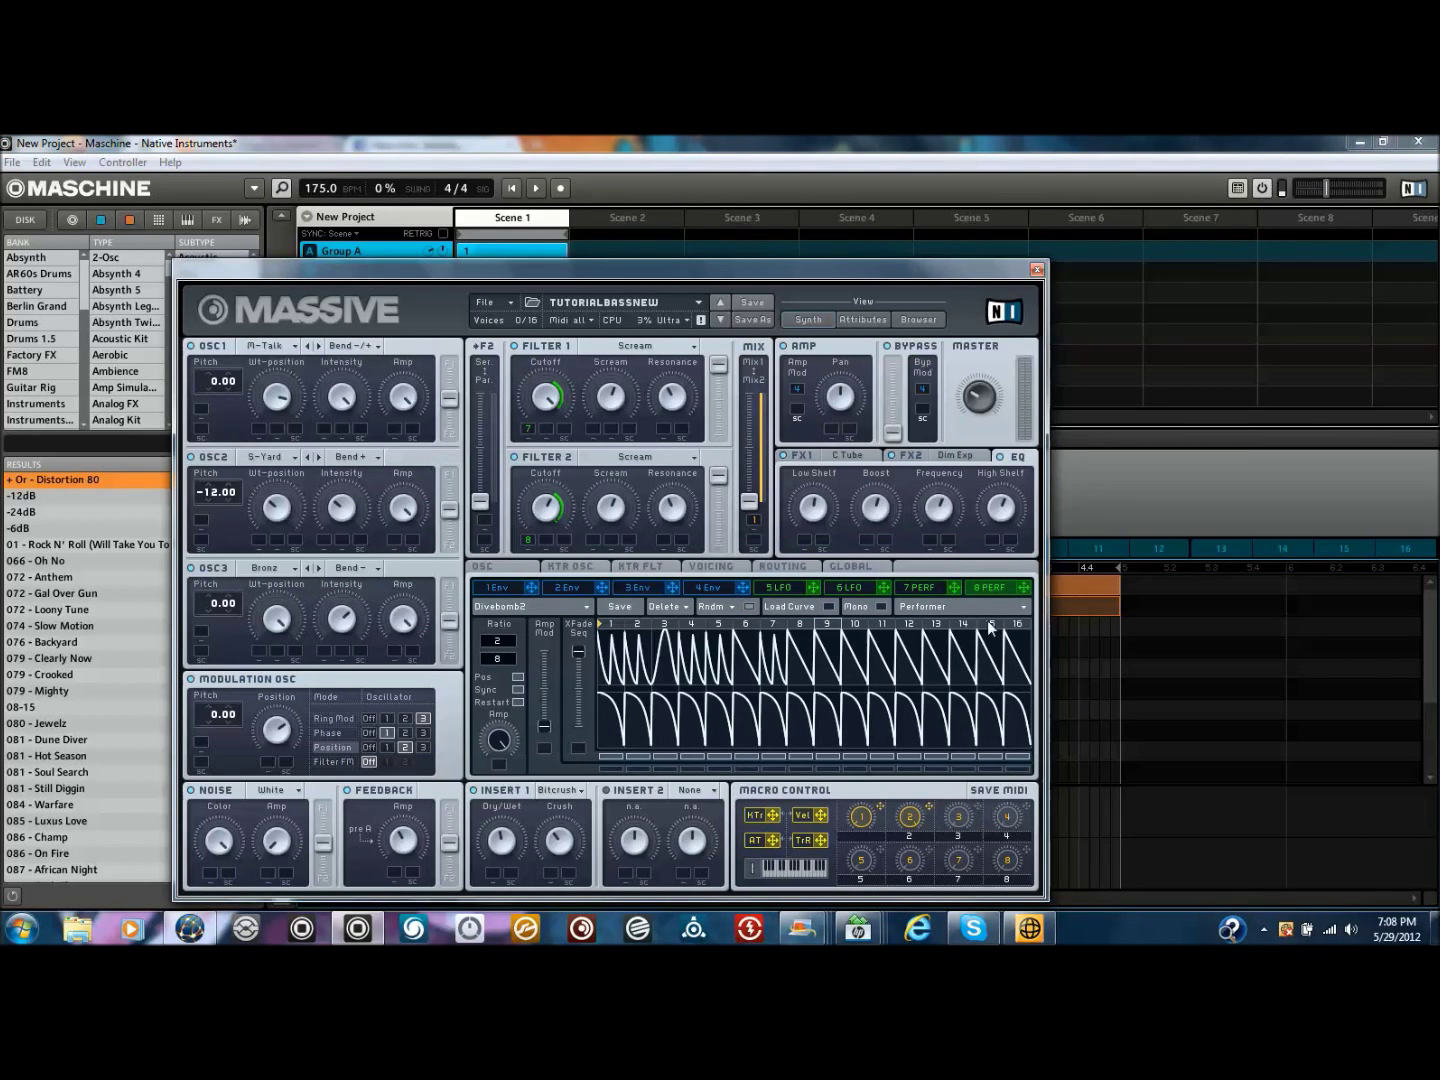
left_click(931, 584)
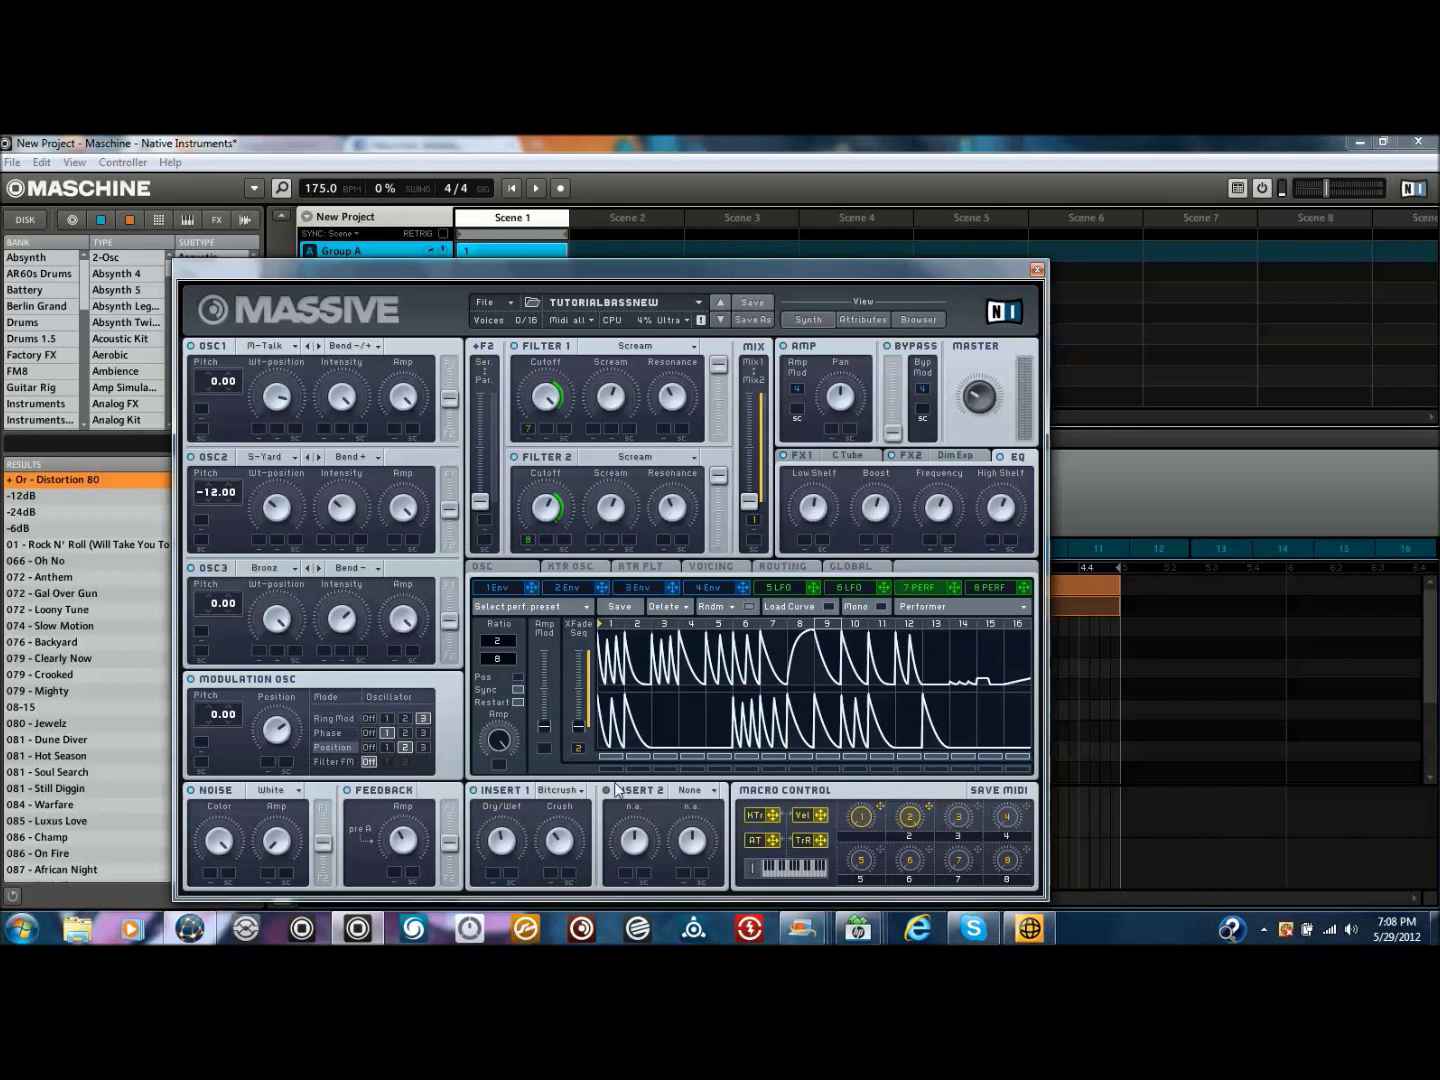
left_click_drag(514, 272, 900, 223)
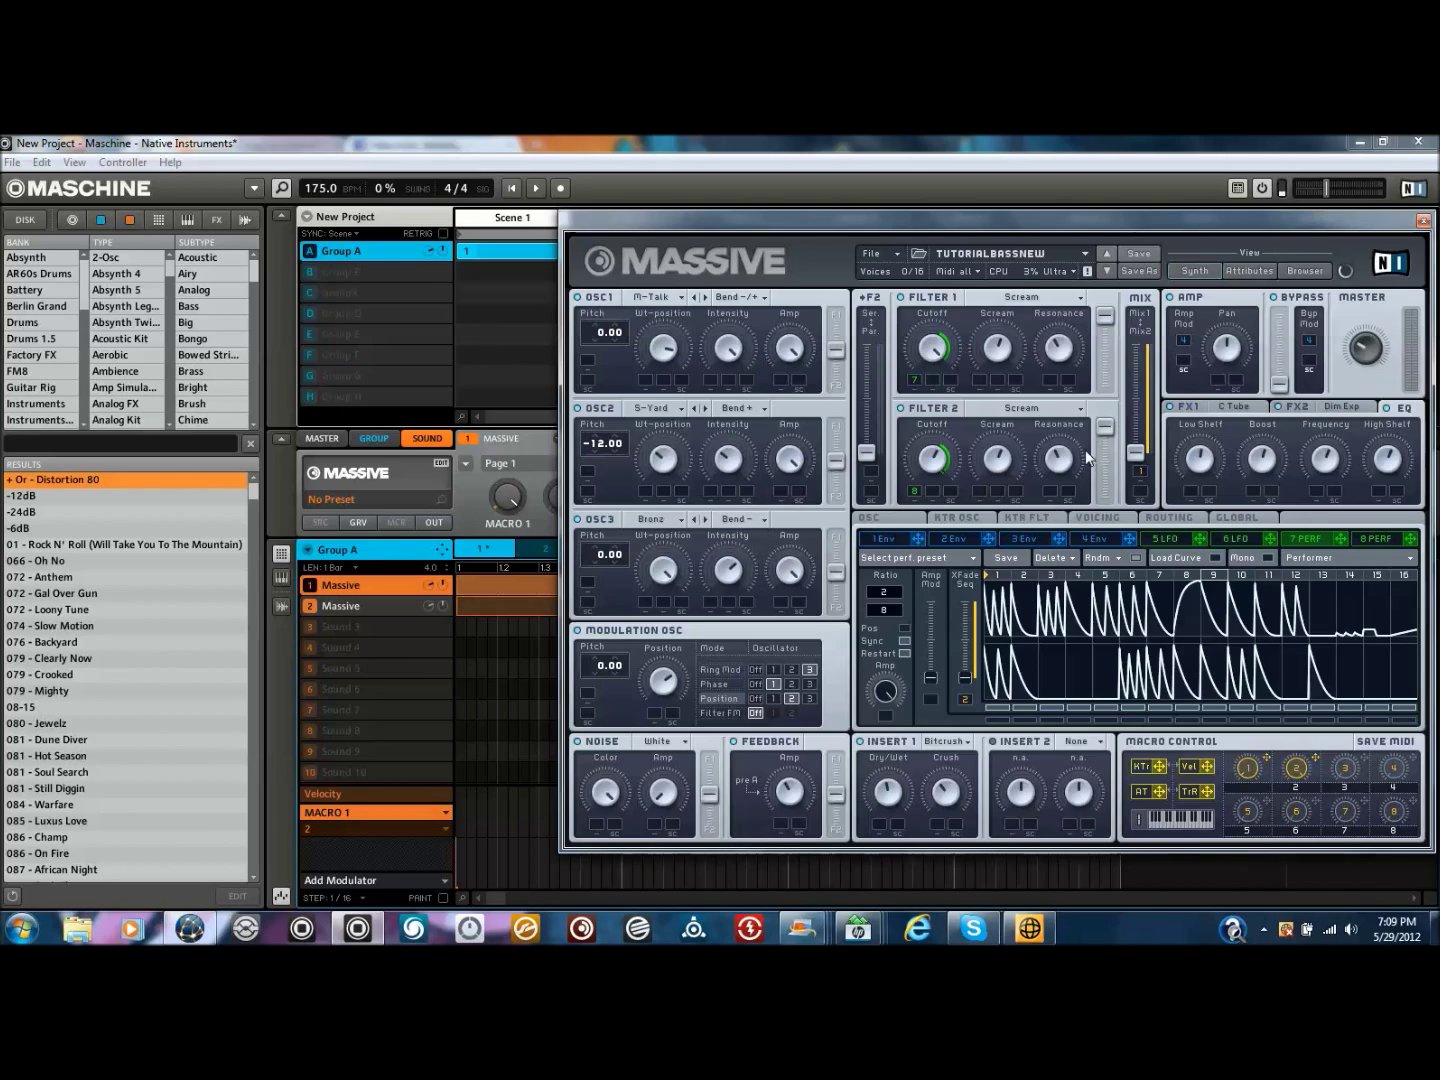
left_click(1380, 539)
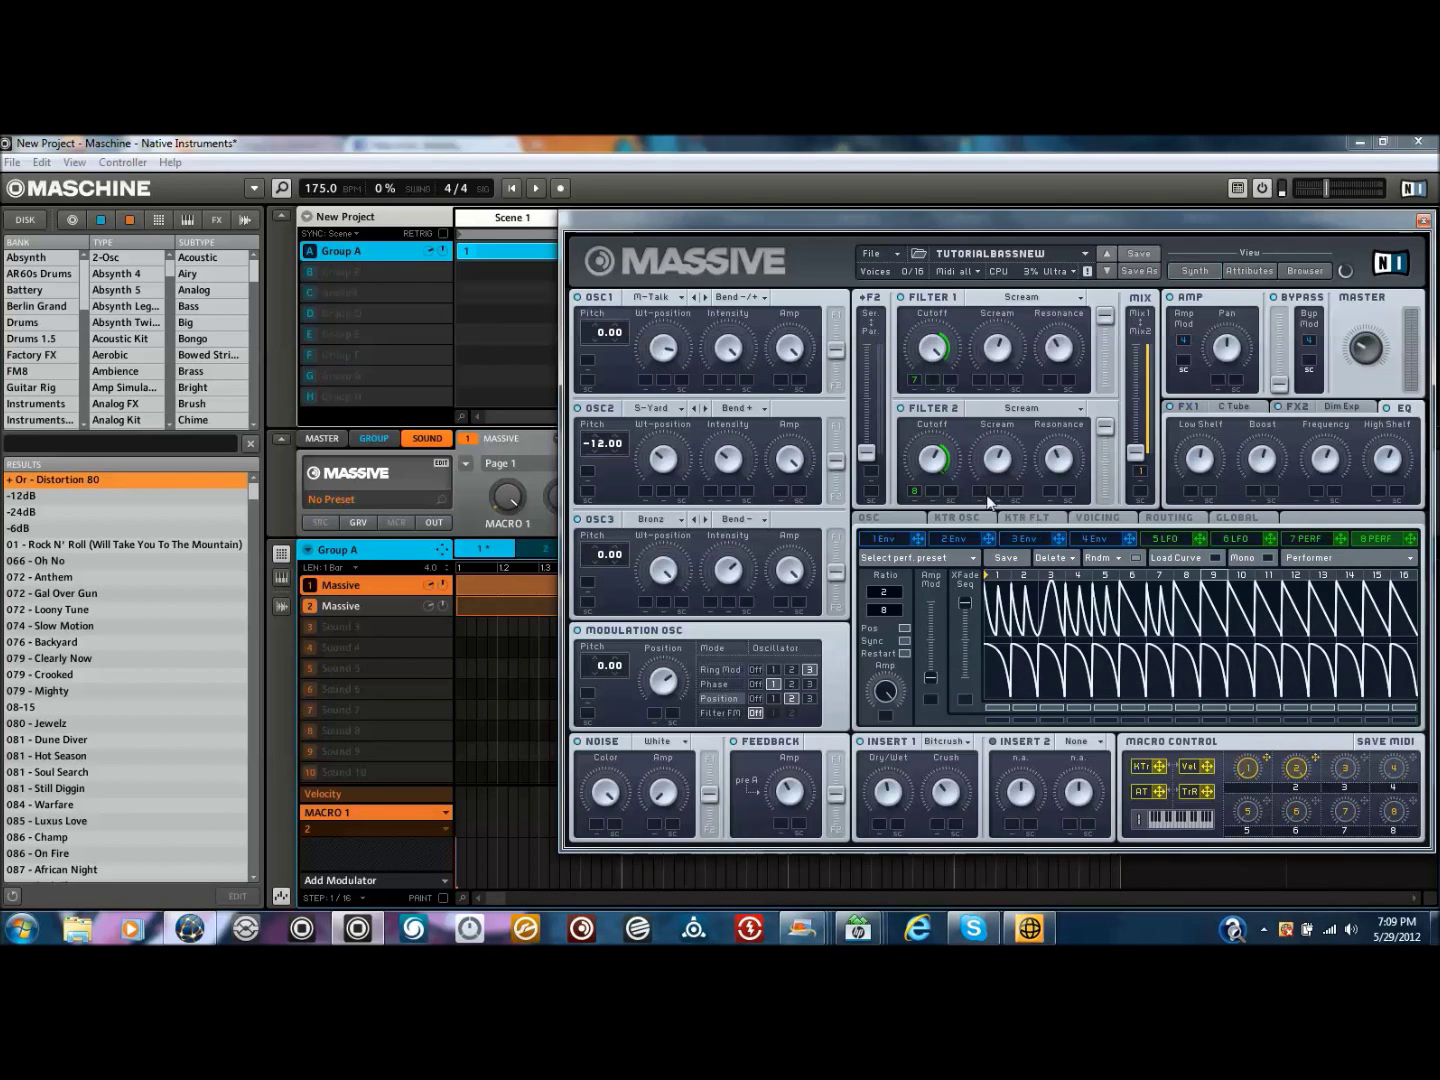
left_click(536, 188)
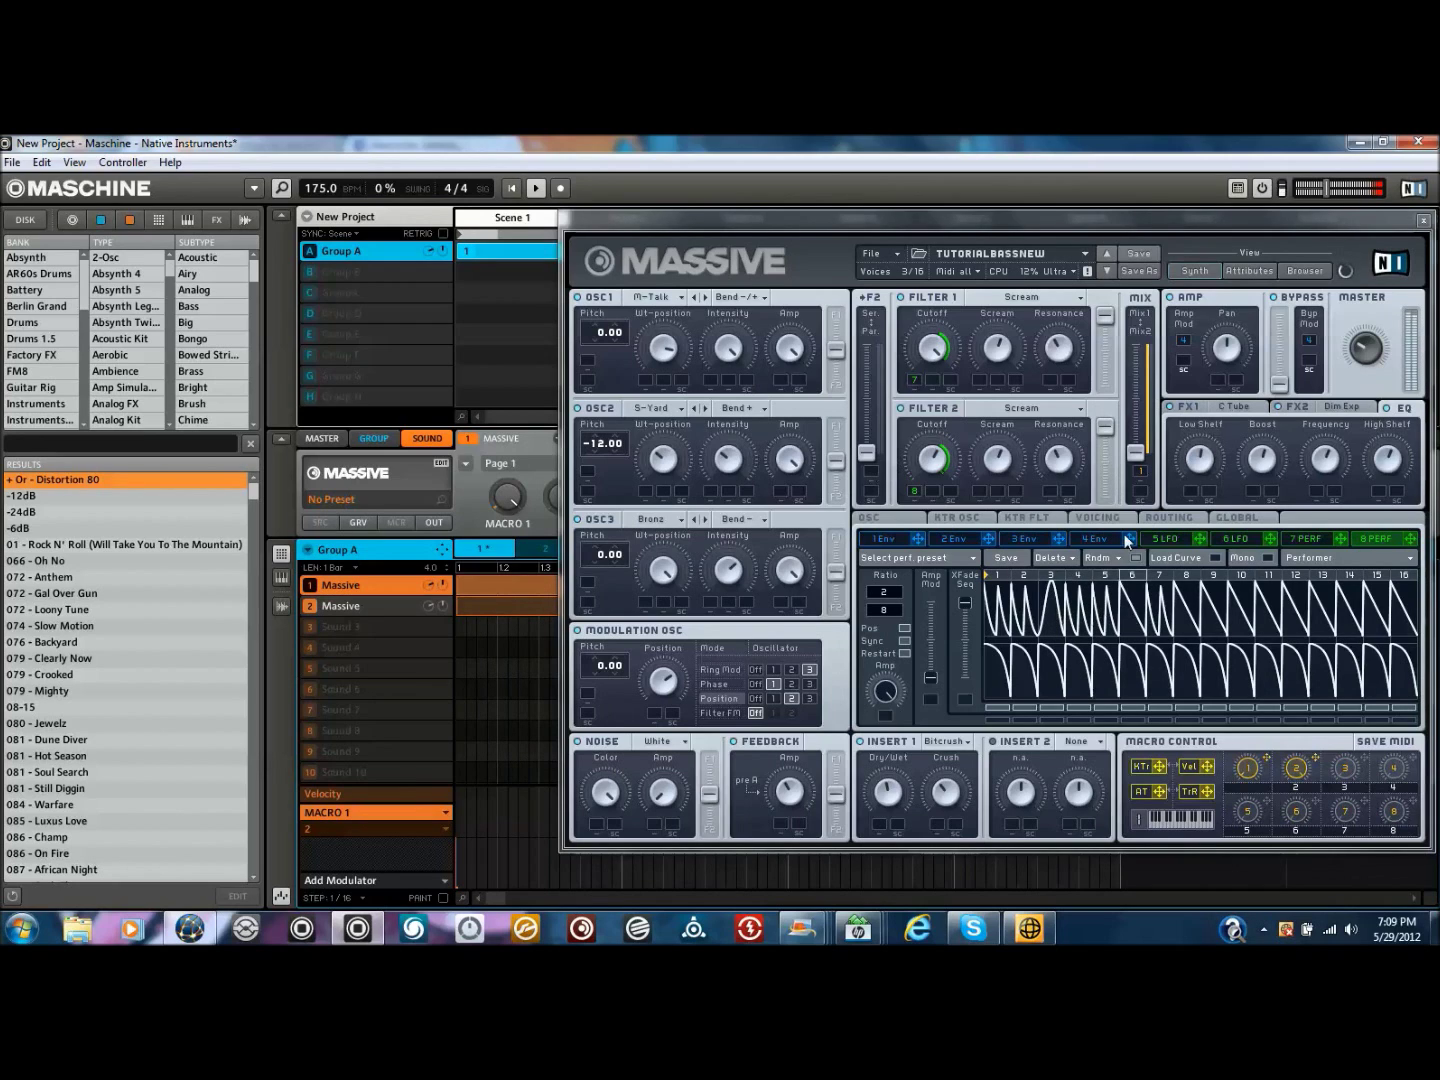
left_click(1322, 540)
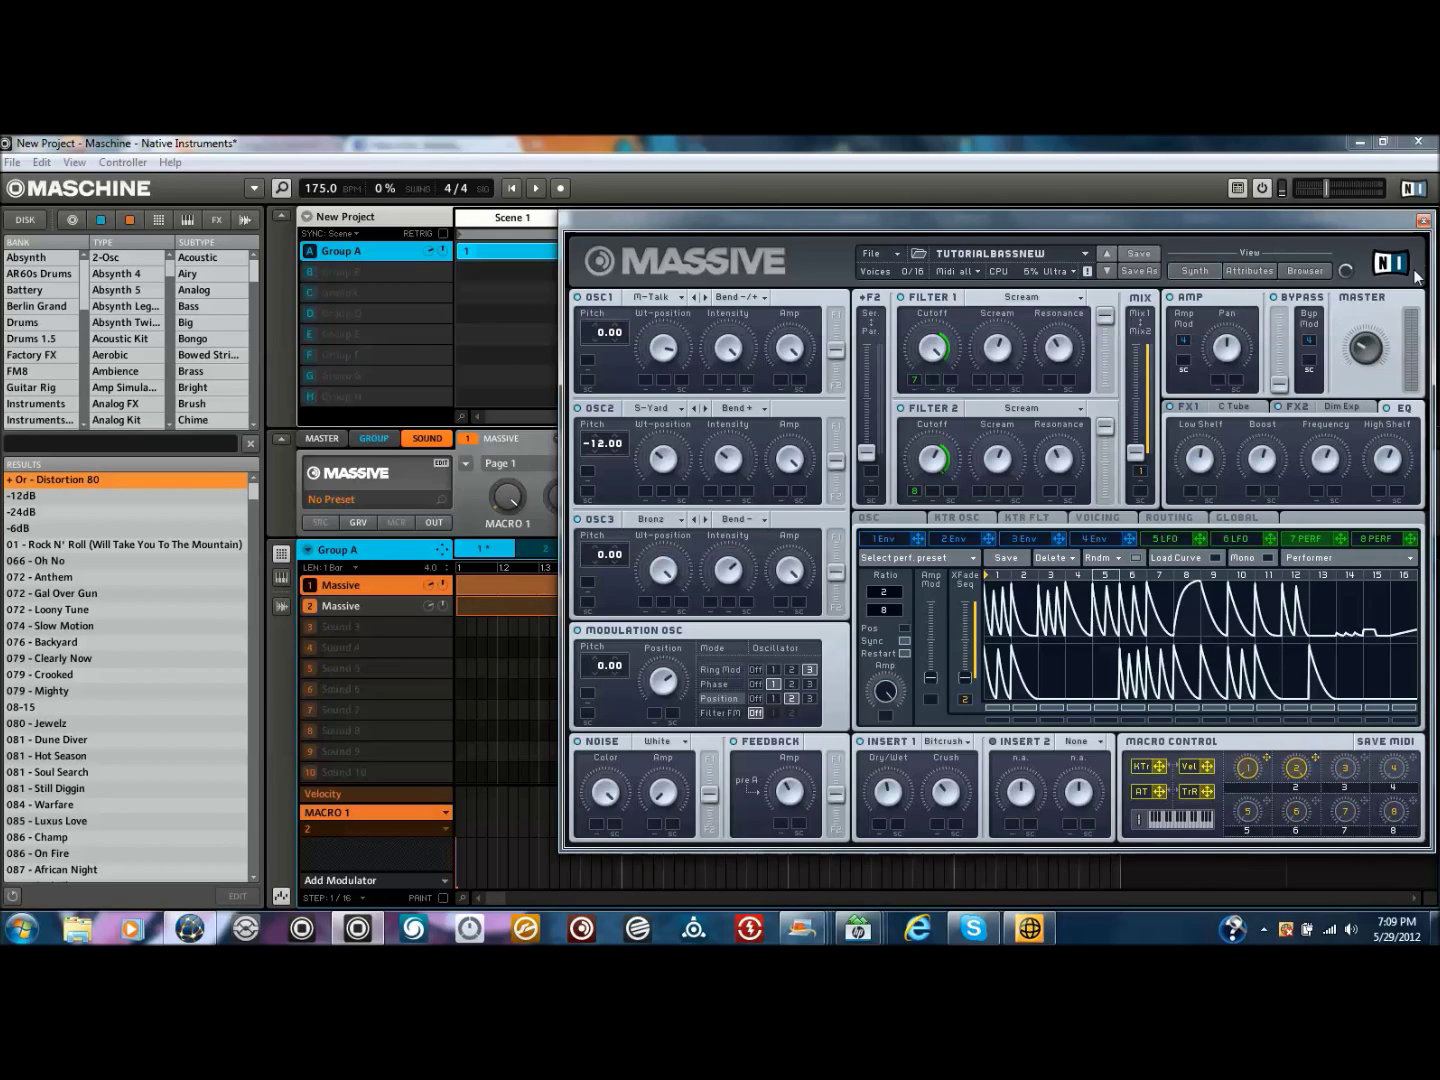
left_click(1424, 220)
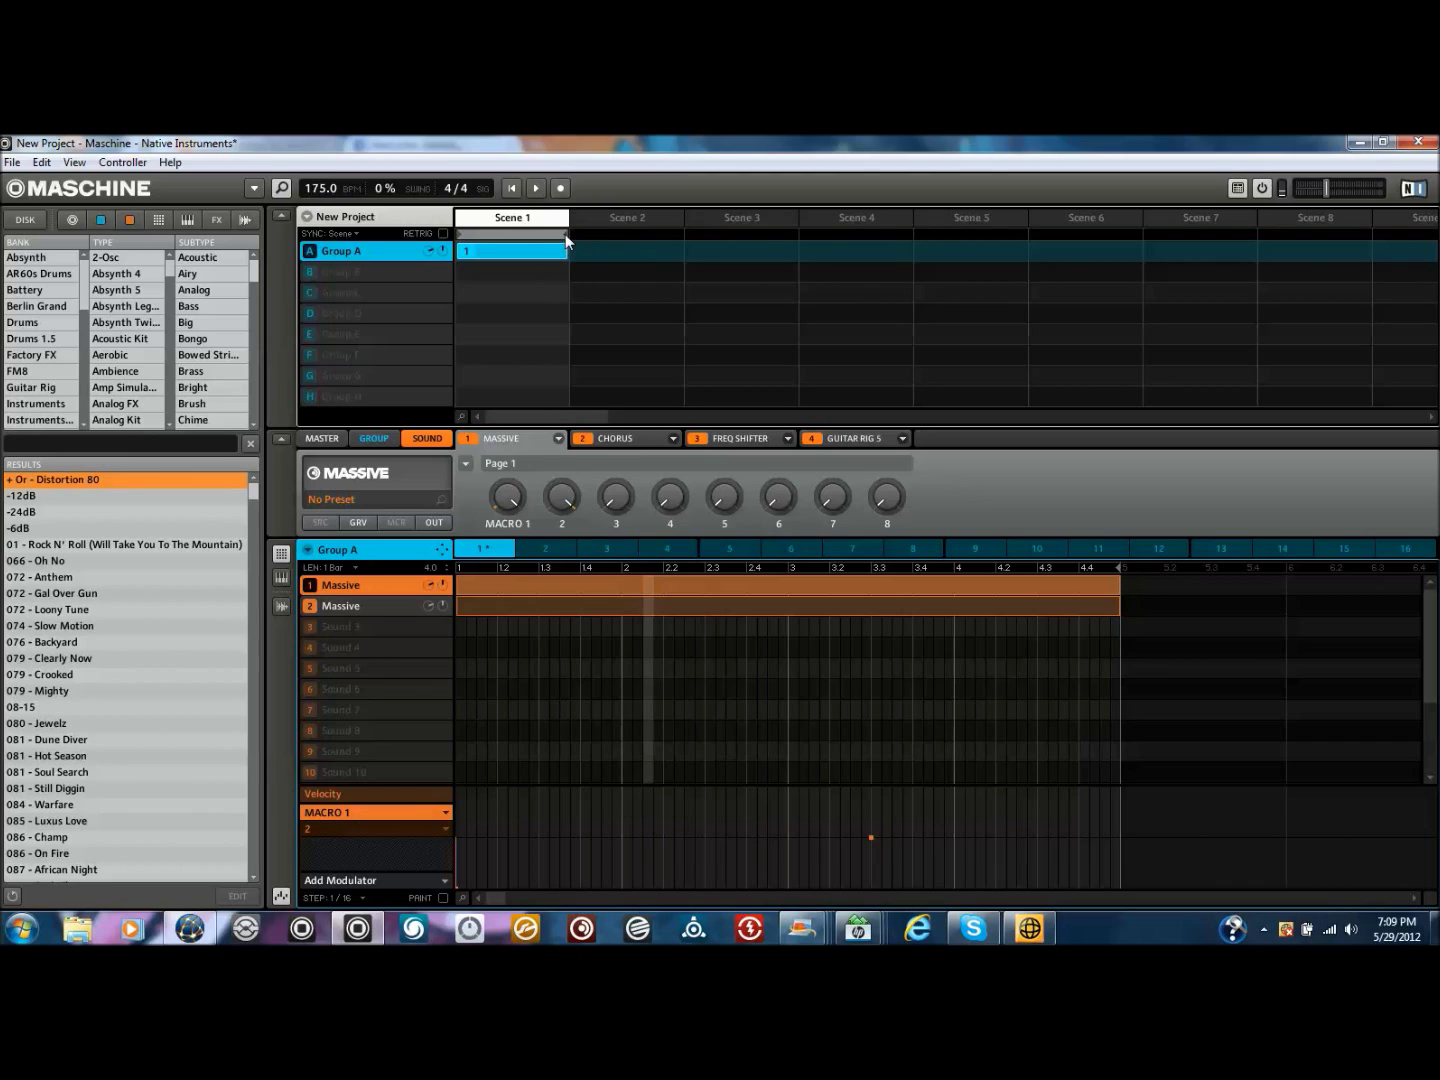
Move the loop range to cover Scene 2 and select Scene 2
left_click_drag(564, 233, 585, 235)
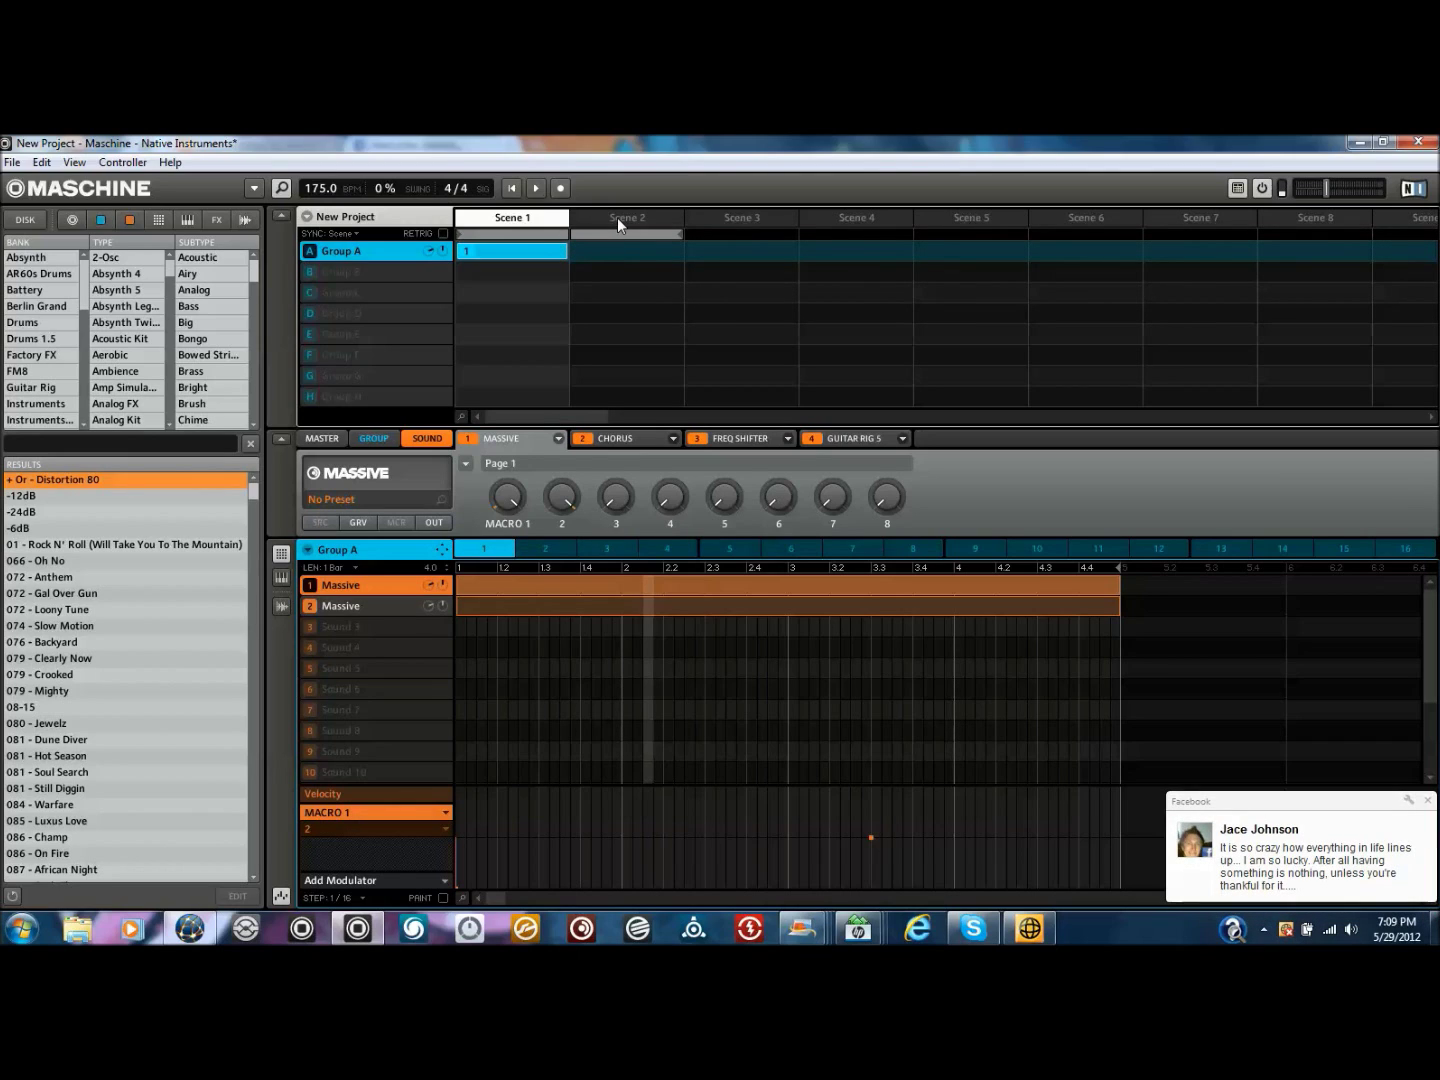
left_click(617, 218)
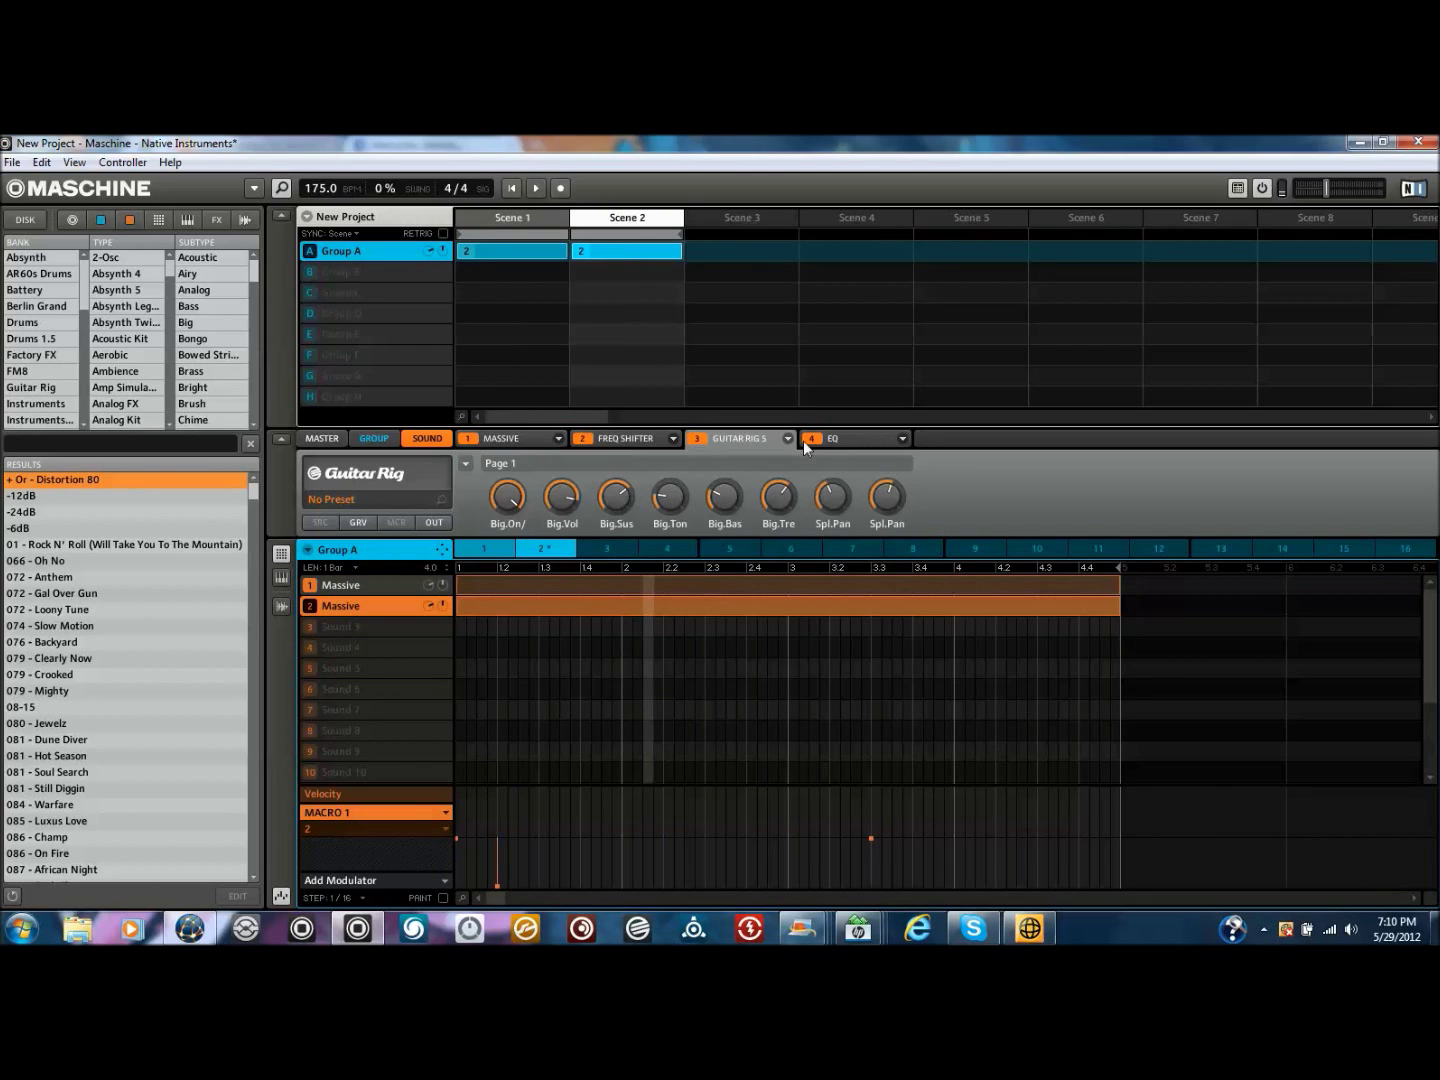
Review the EQ, Freq Shifter and Massive modules of the second Massive sound and play both scenes
left_click(830, 441)
left_click(647, 447)
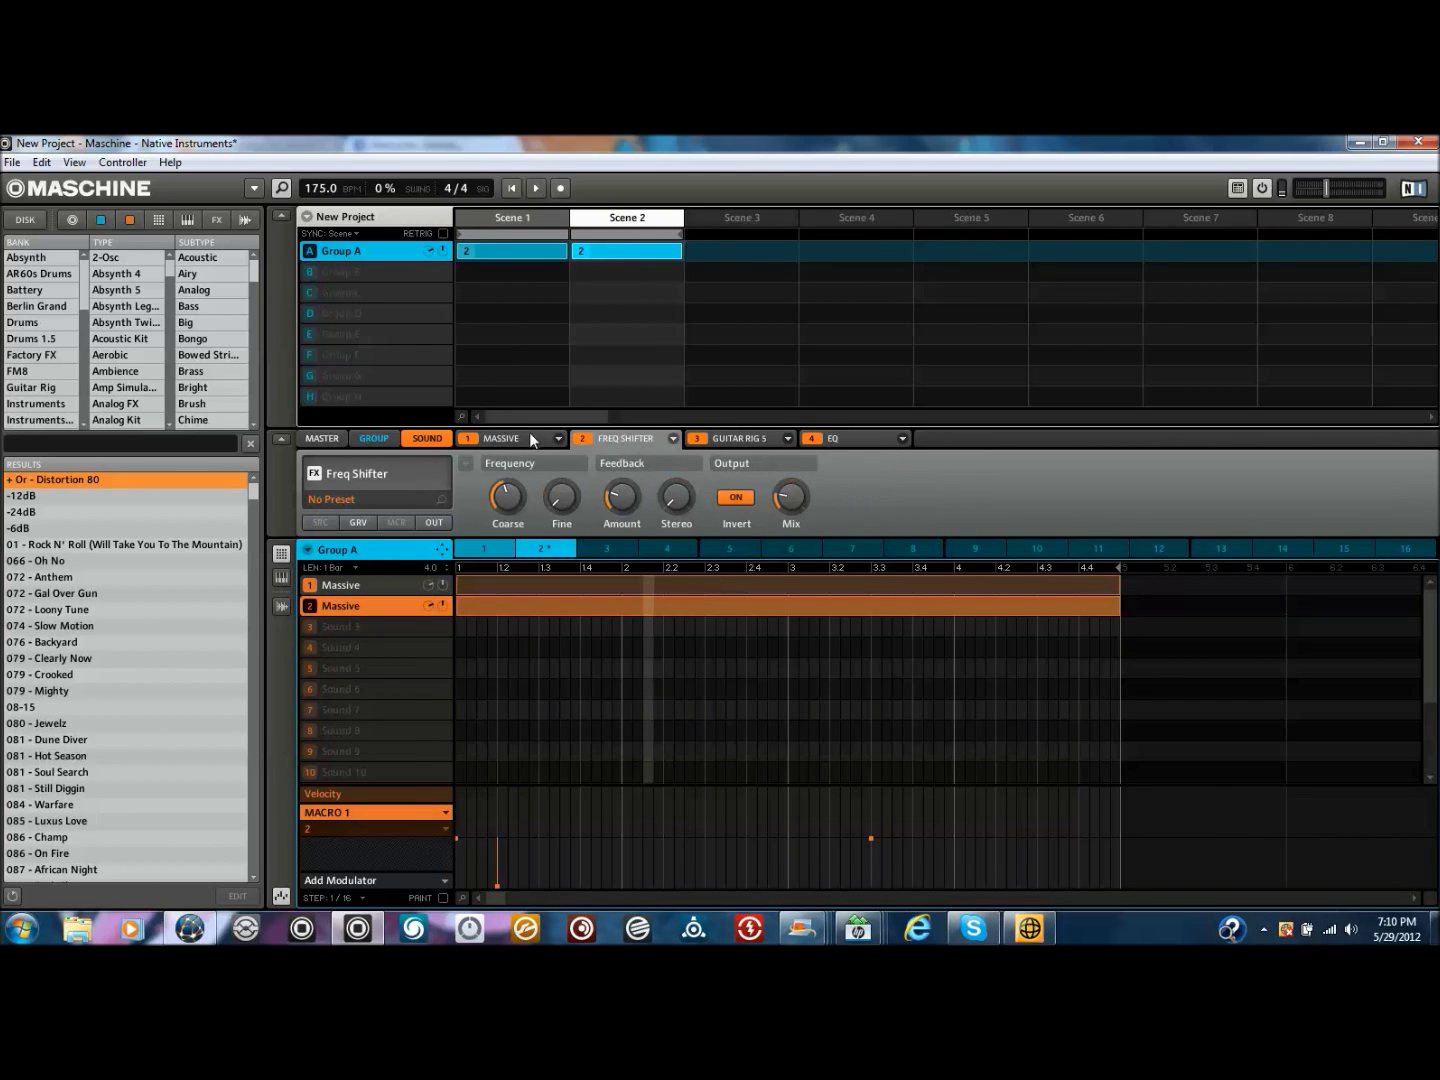
left_click(529, 434)
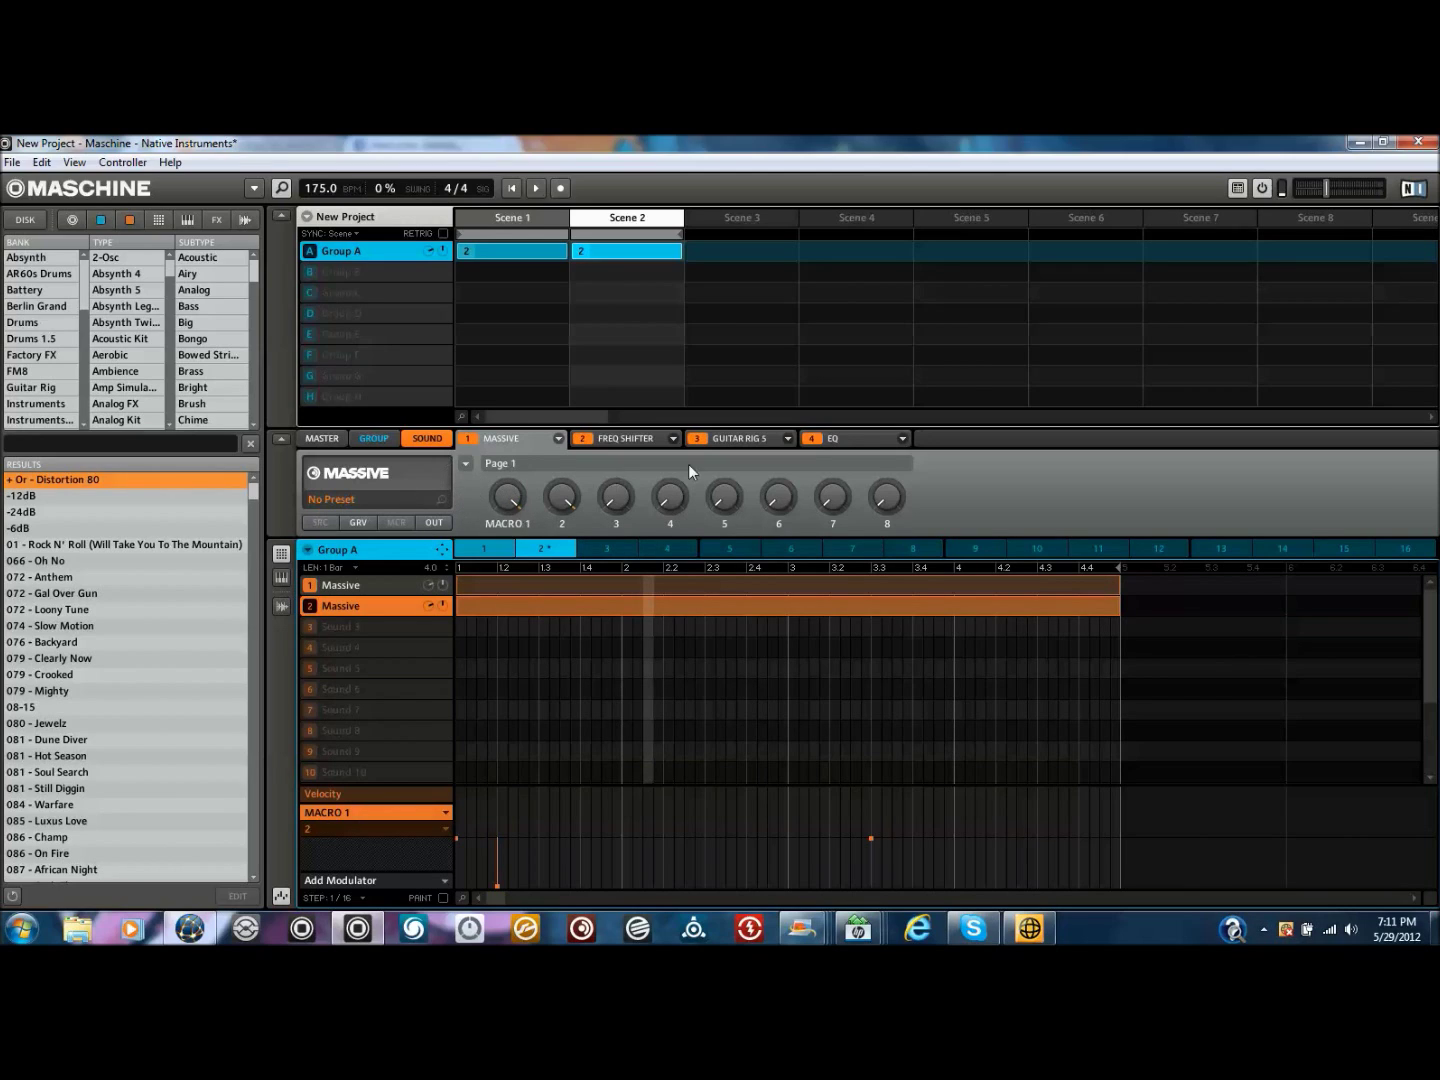
key("space")
Load the saved group DivebombBasslines into Group A
left_click(347, 628)
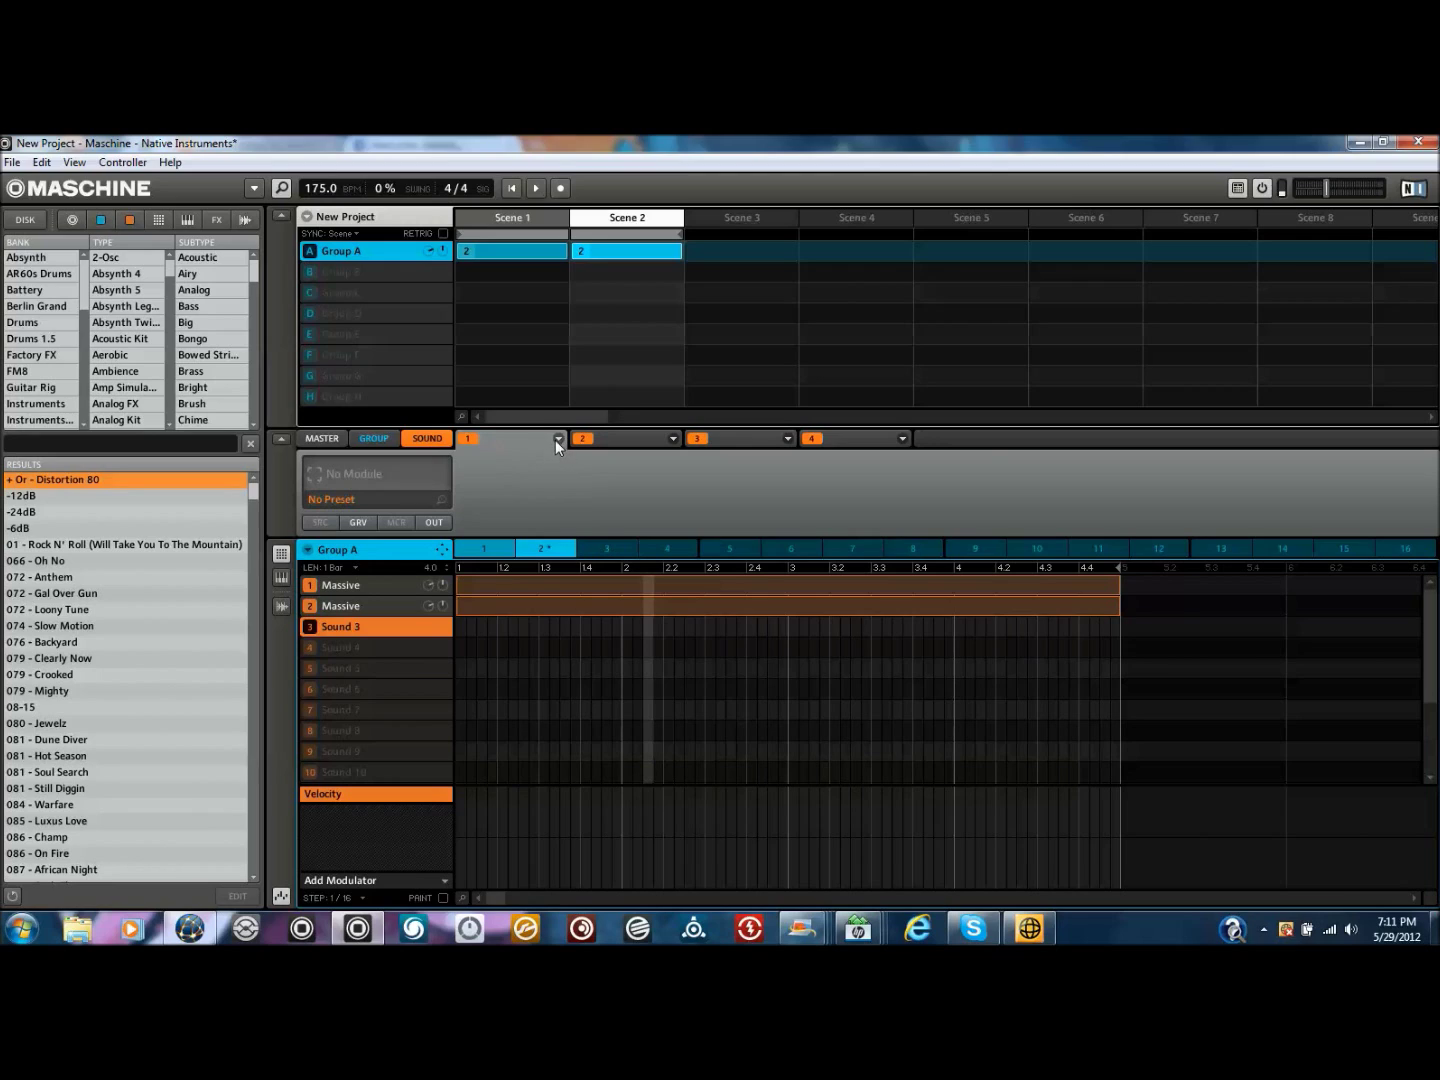
right_click(356, 251)
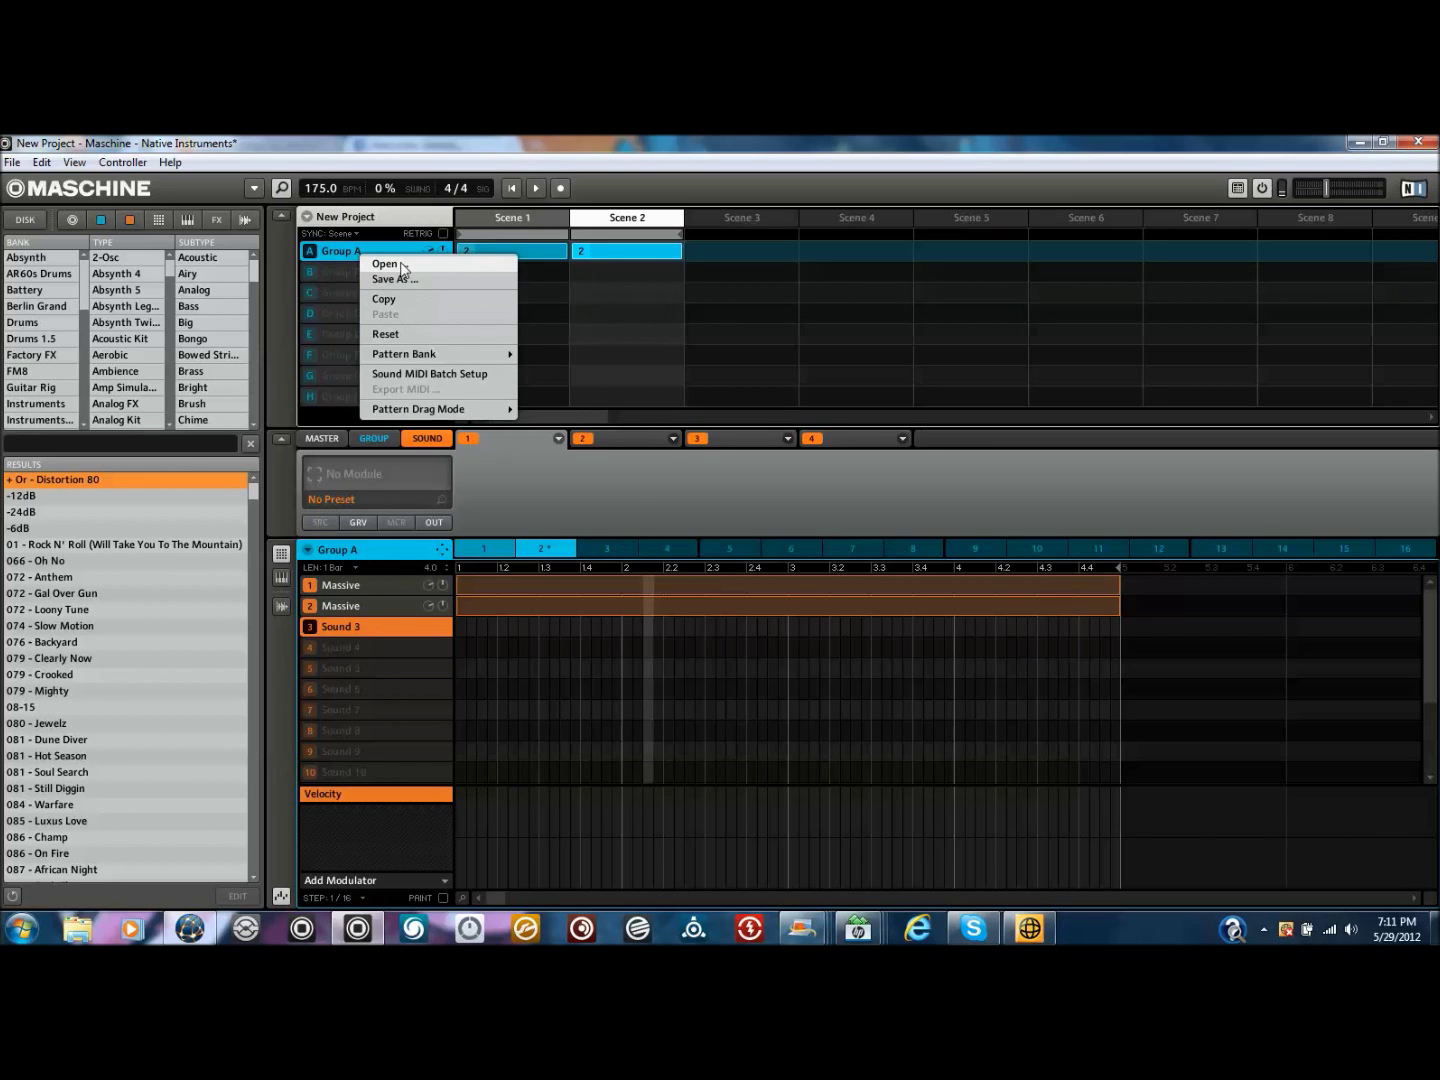
left_click(400, 266)
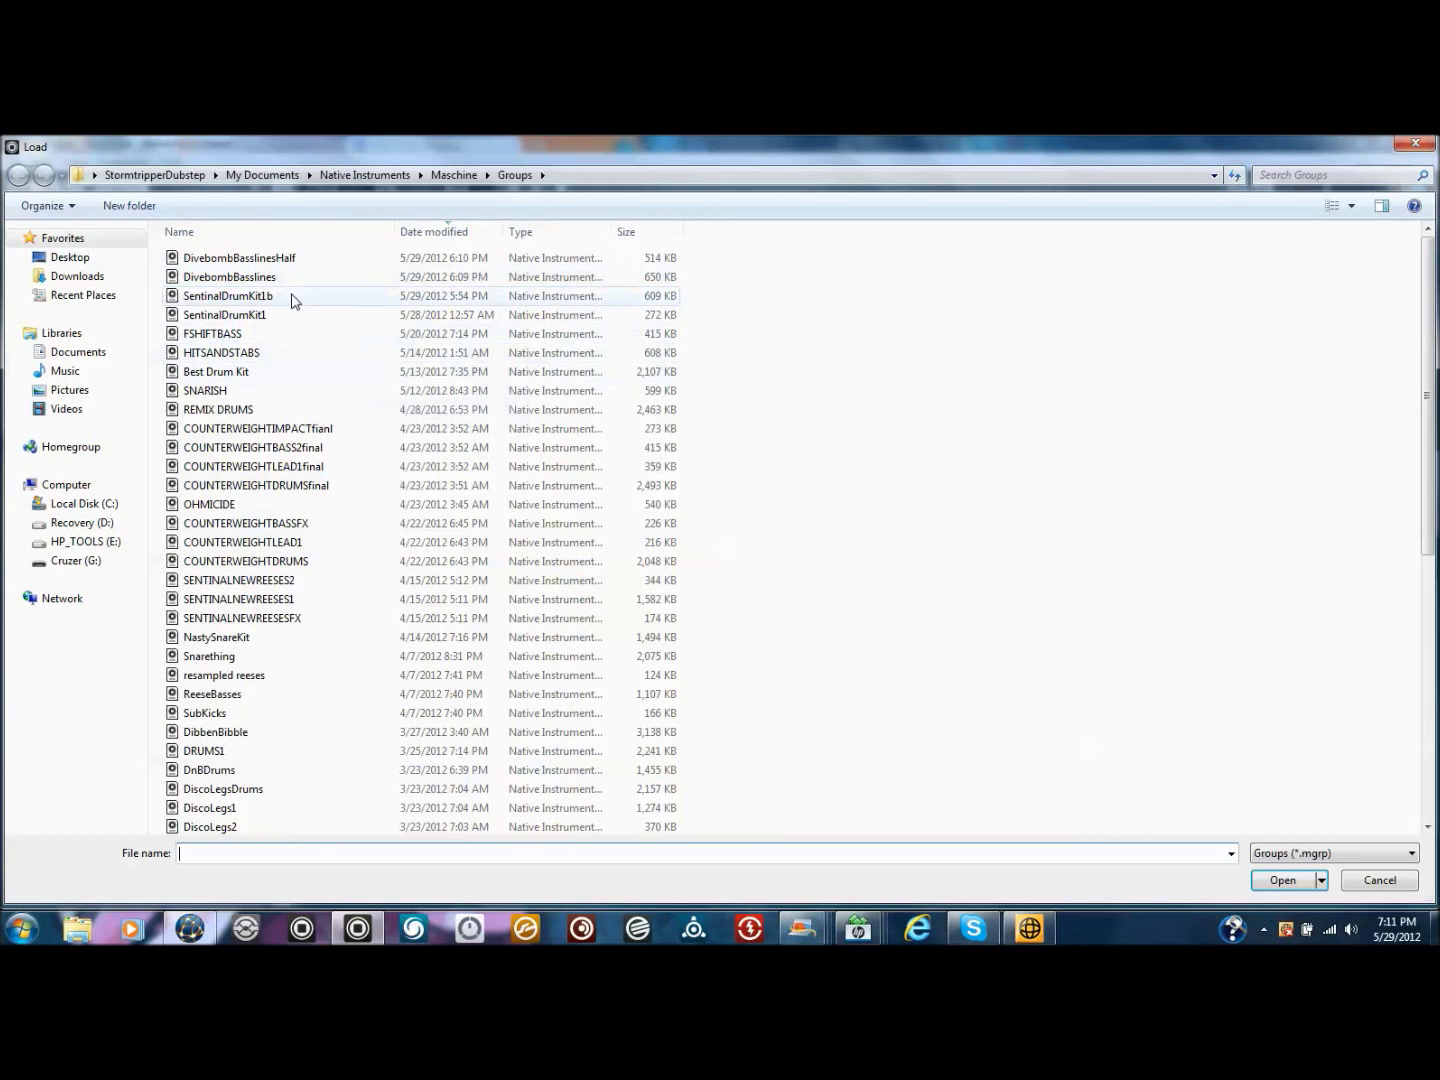
double_click(281, 280)
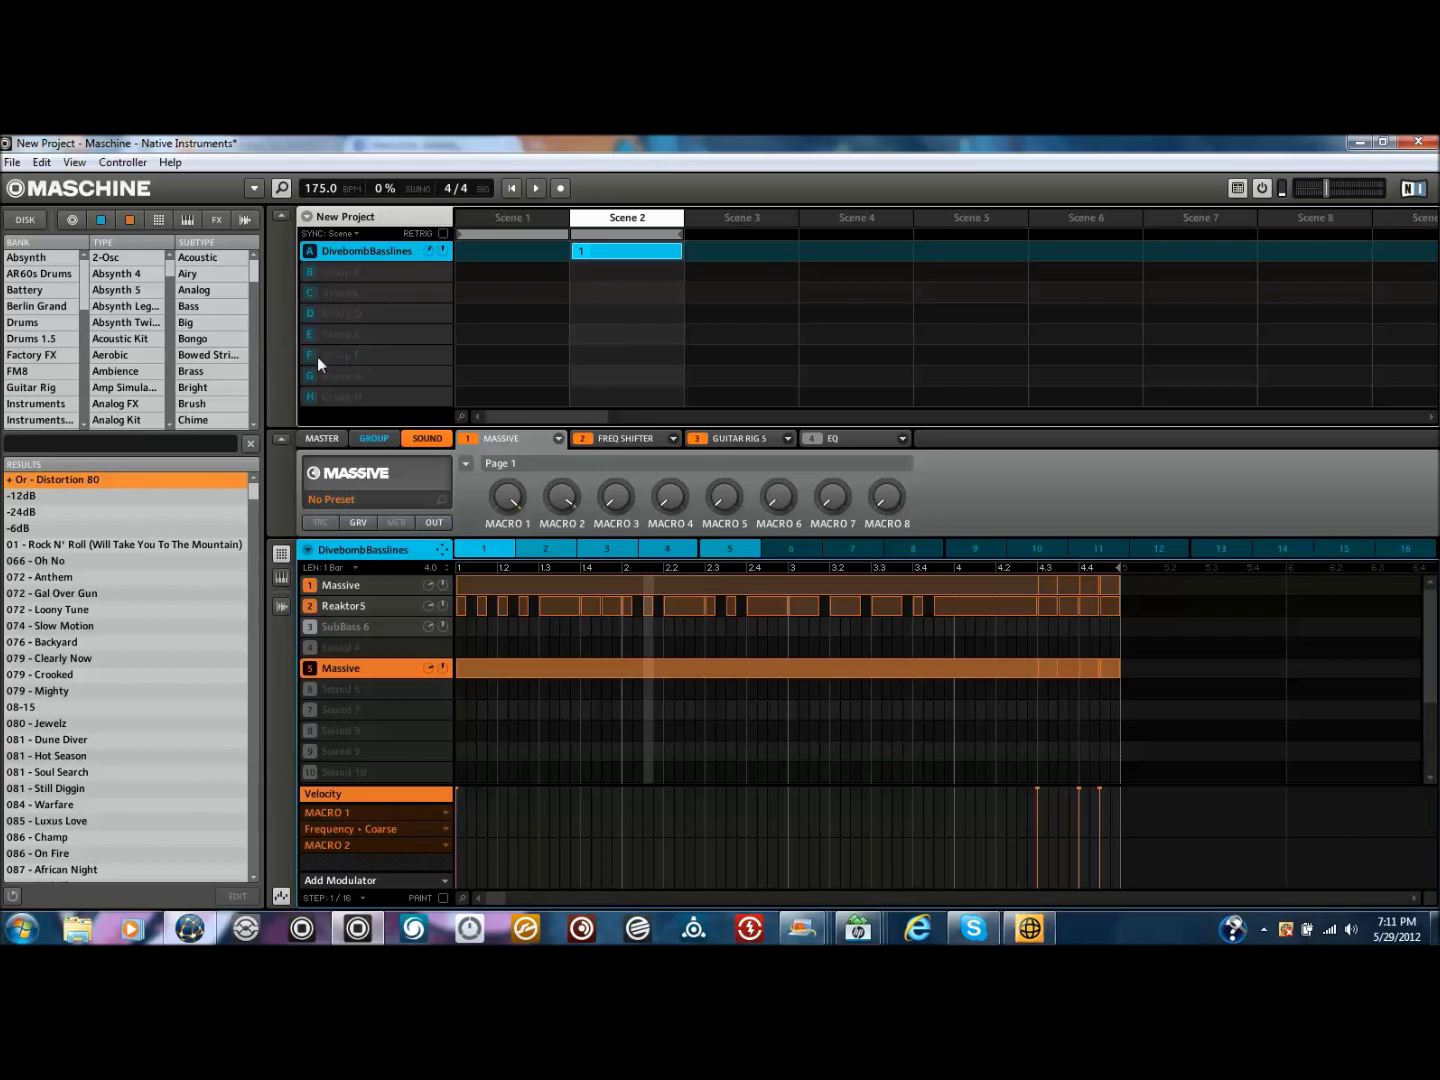
Select the first Massive sound, mute the Reaktor5 sound and play the pattern
left_click(341, 584)
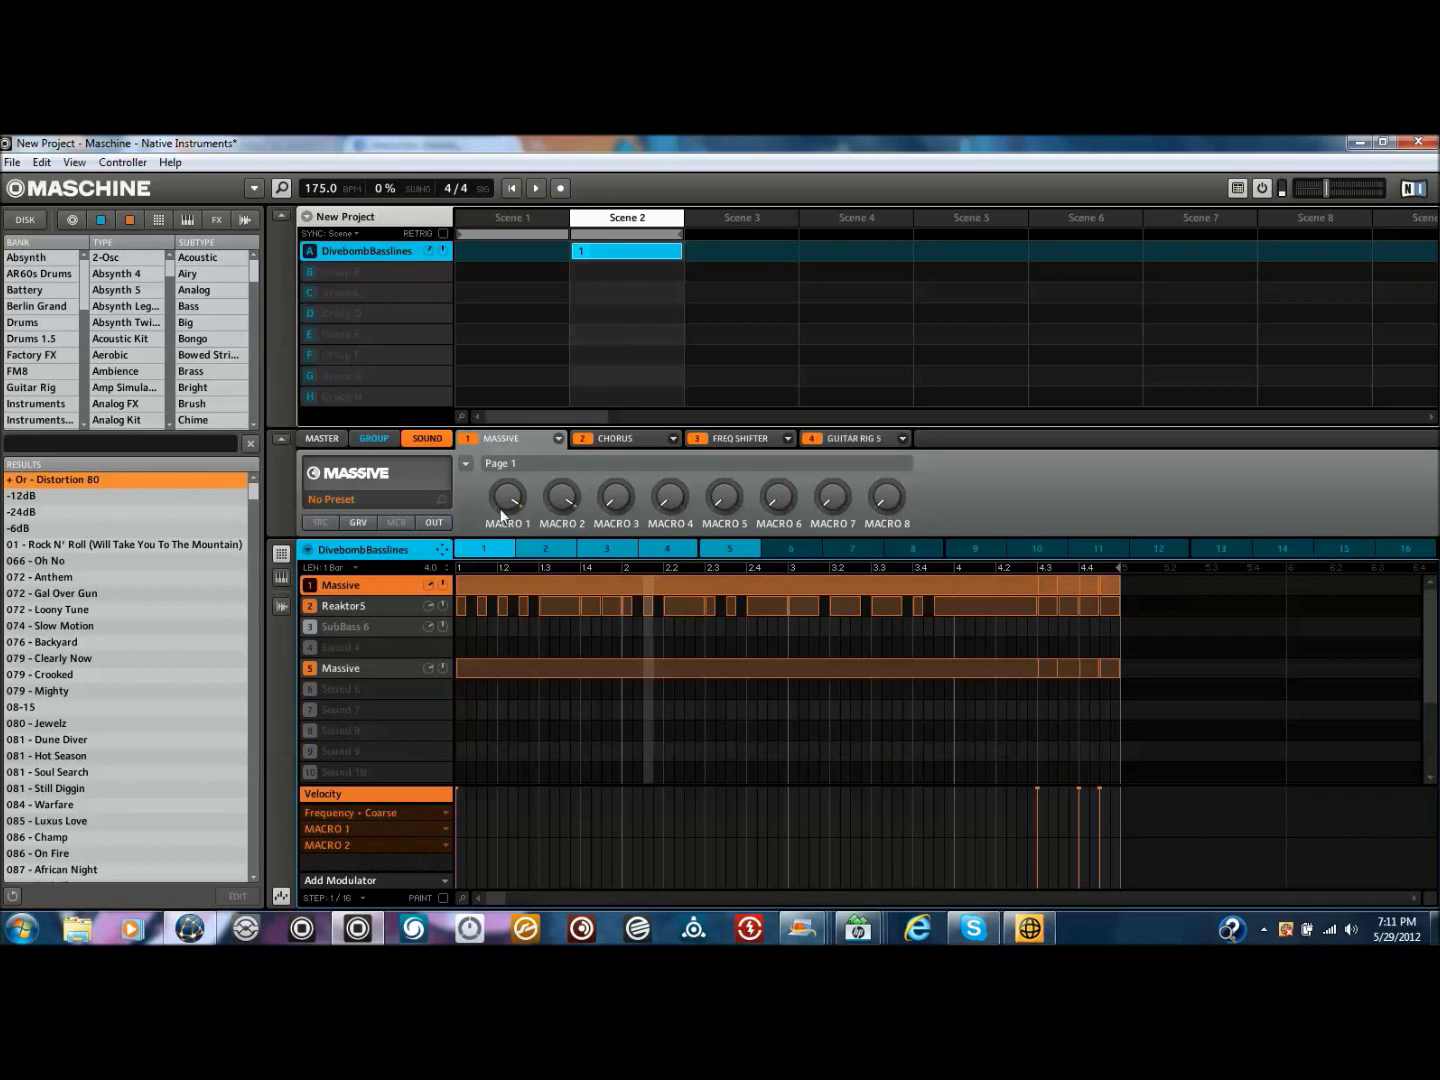
left_click(311, 606)
key("space")
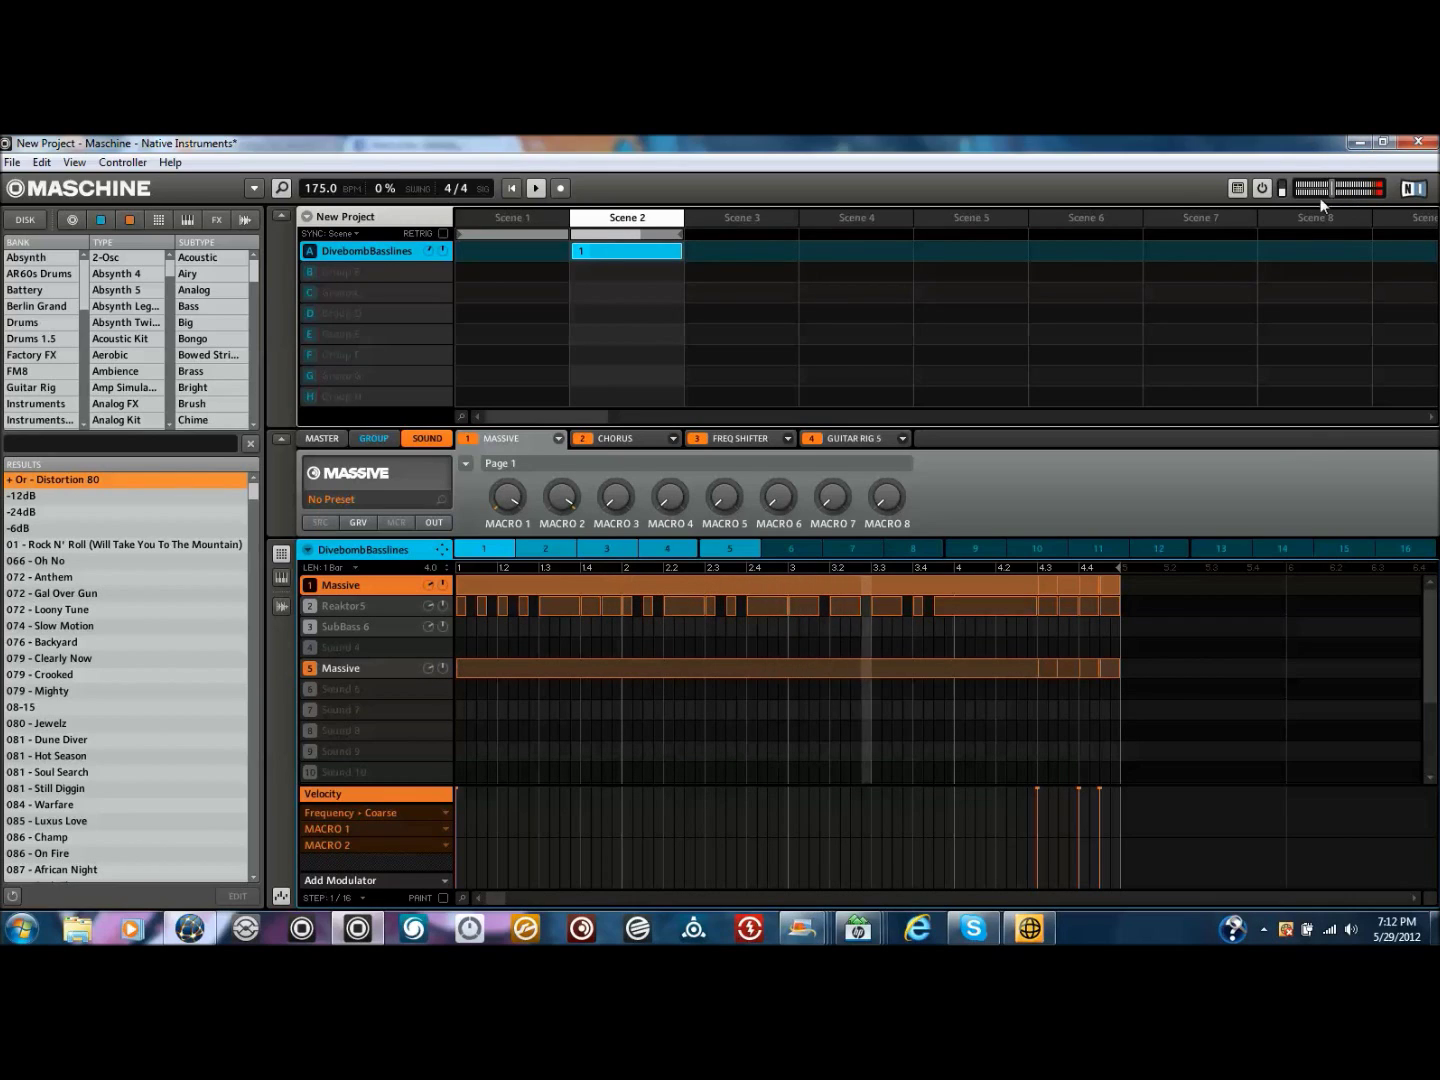
key("space")
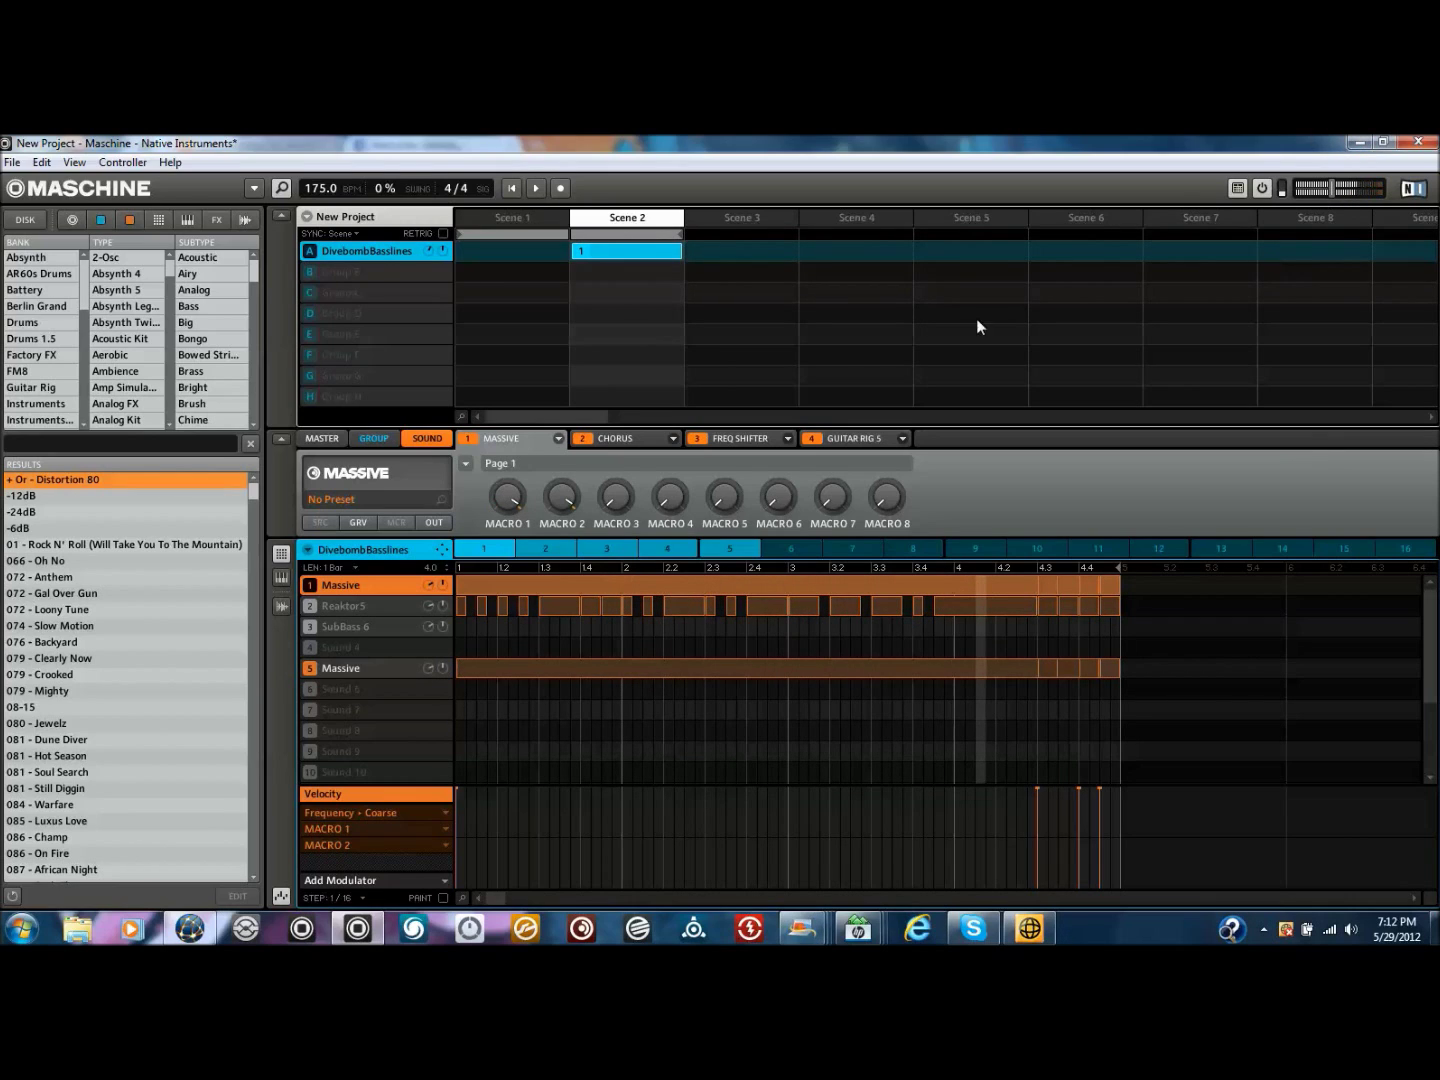
Unmute the Reaktor5 sound, examine its Razor patch including the Safe Bass settings, and close the editor
left_click(362, 607)
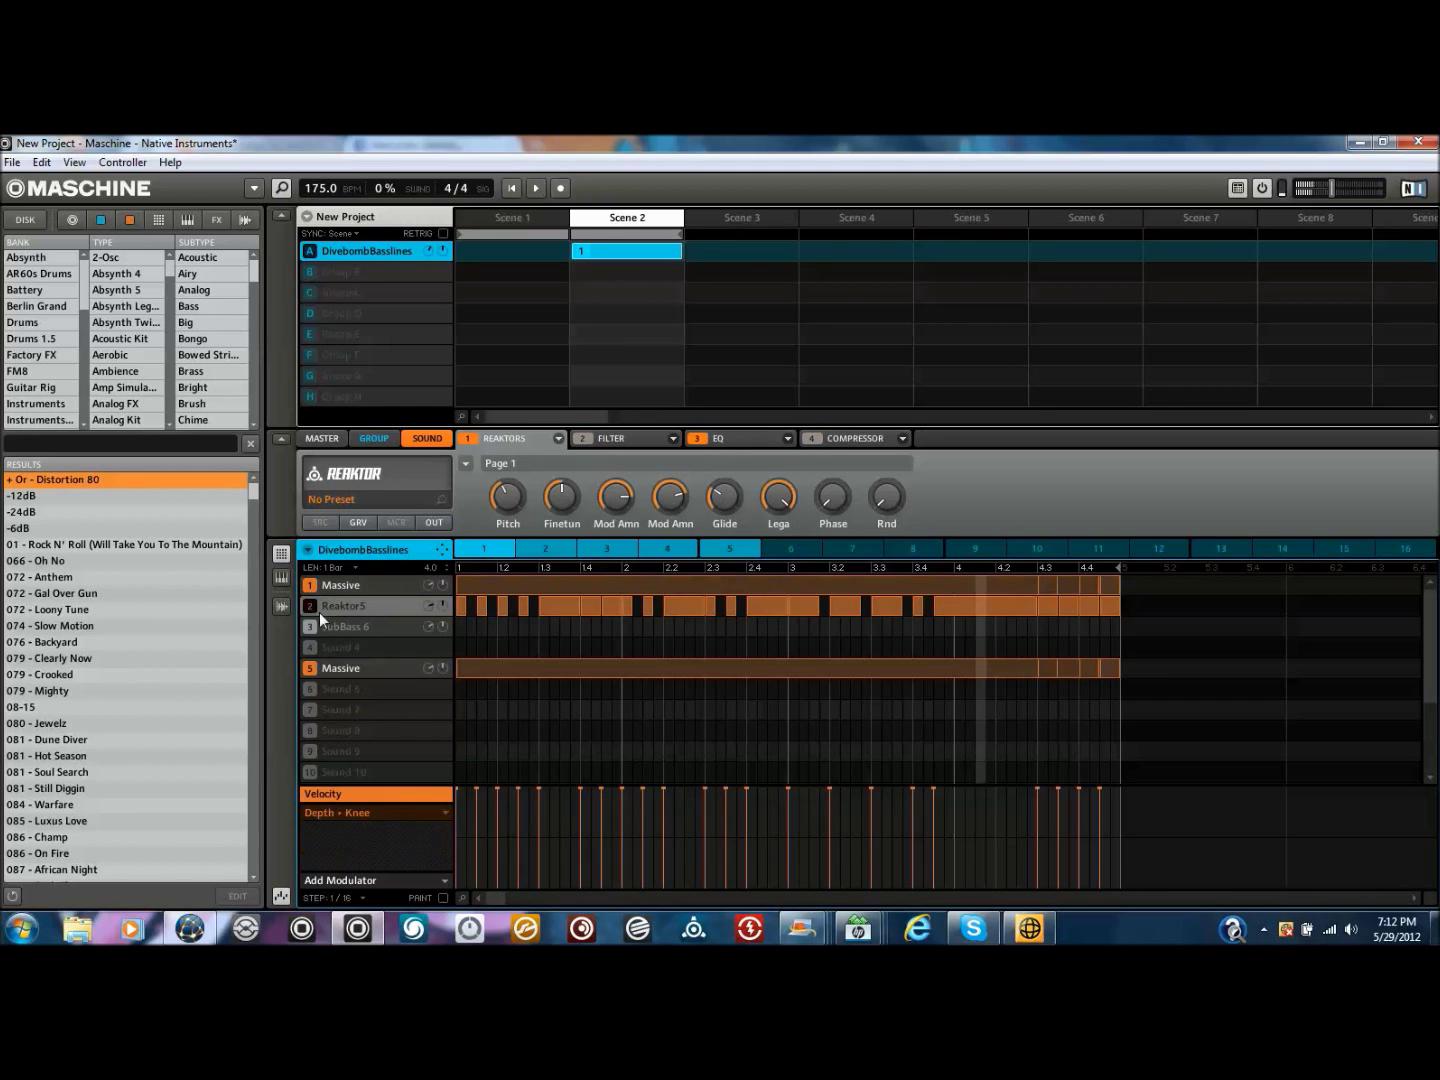
left_click(324, 608)
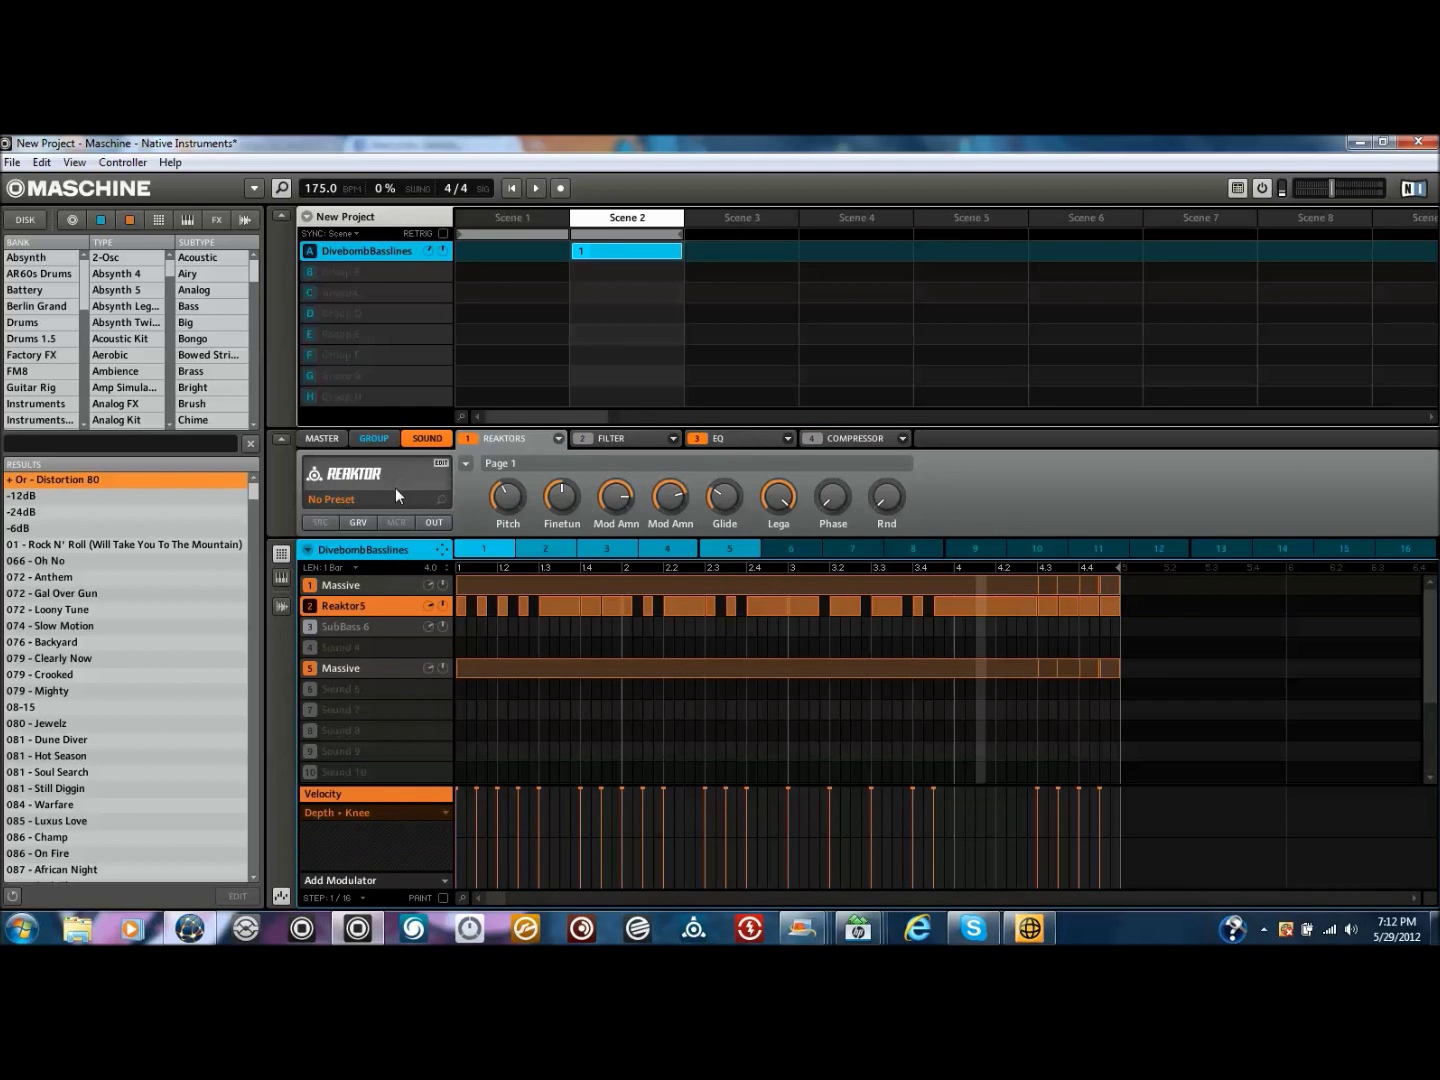
left_click(364, 478)
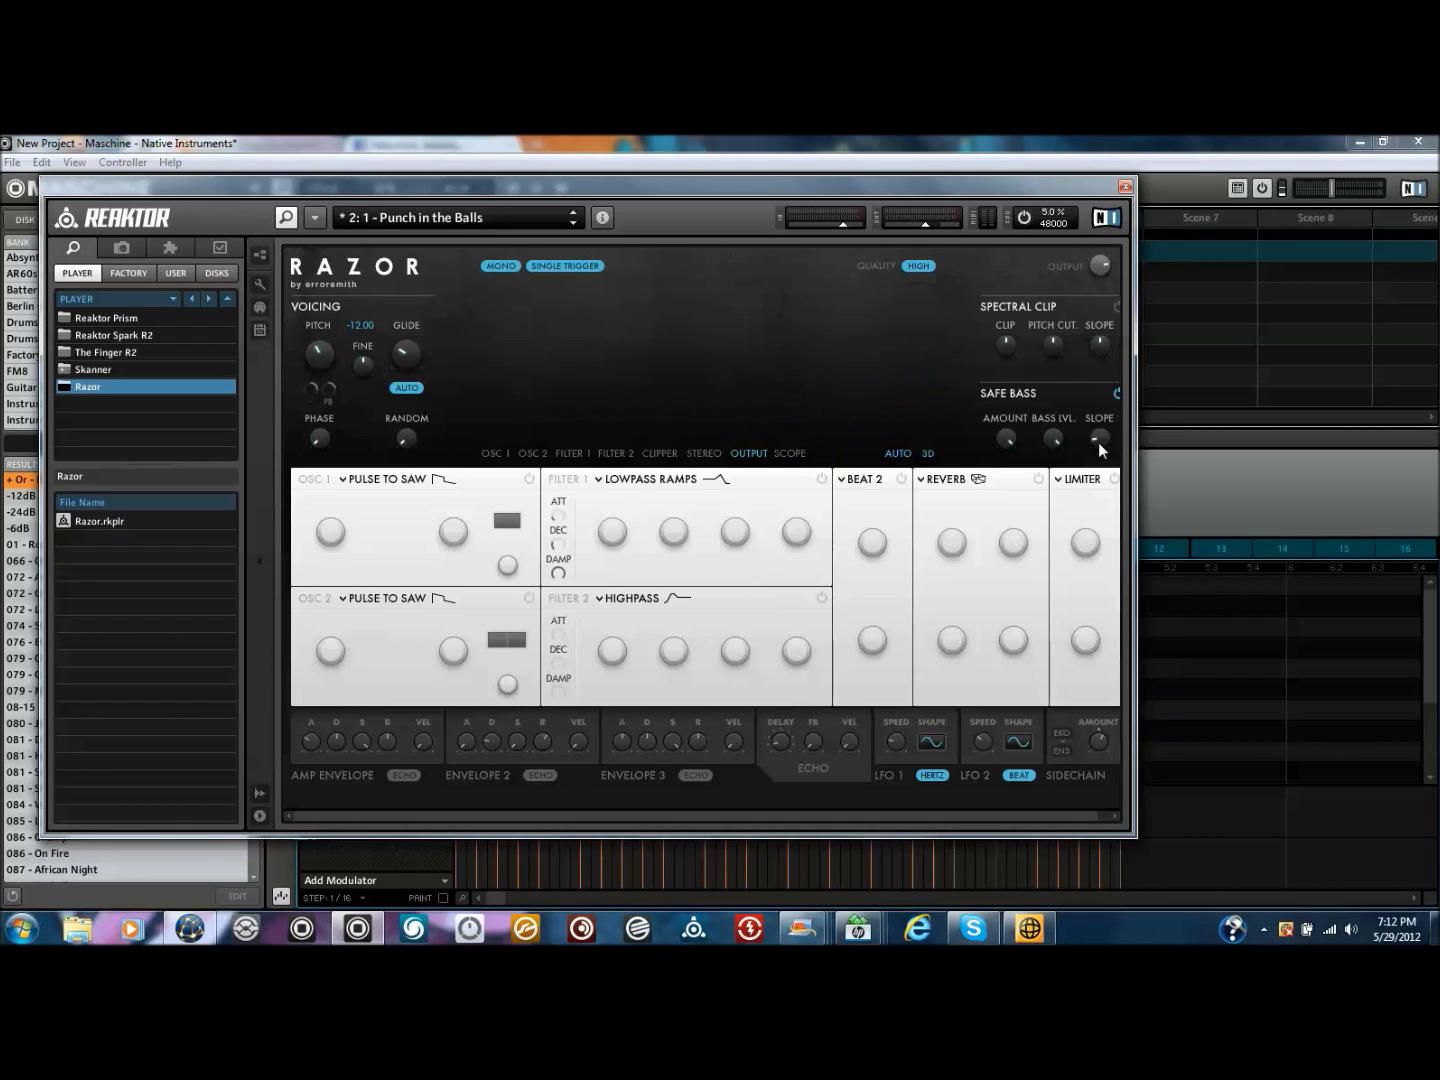
mouse_move(1098, 439)
left_mouse_down()
mouse_move(1094, 316)
mouse_move(1085, 388)
mouse_move(1103, 450)
left_mouse_up()
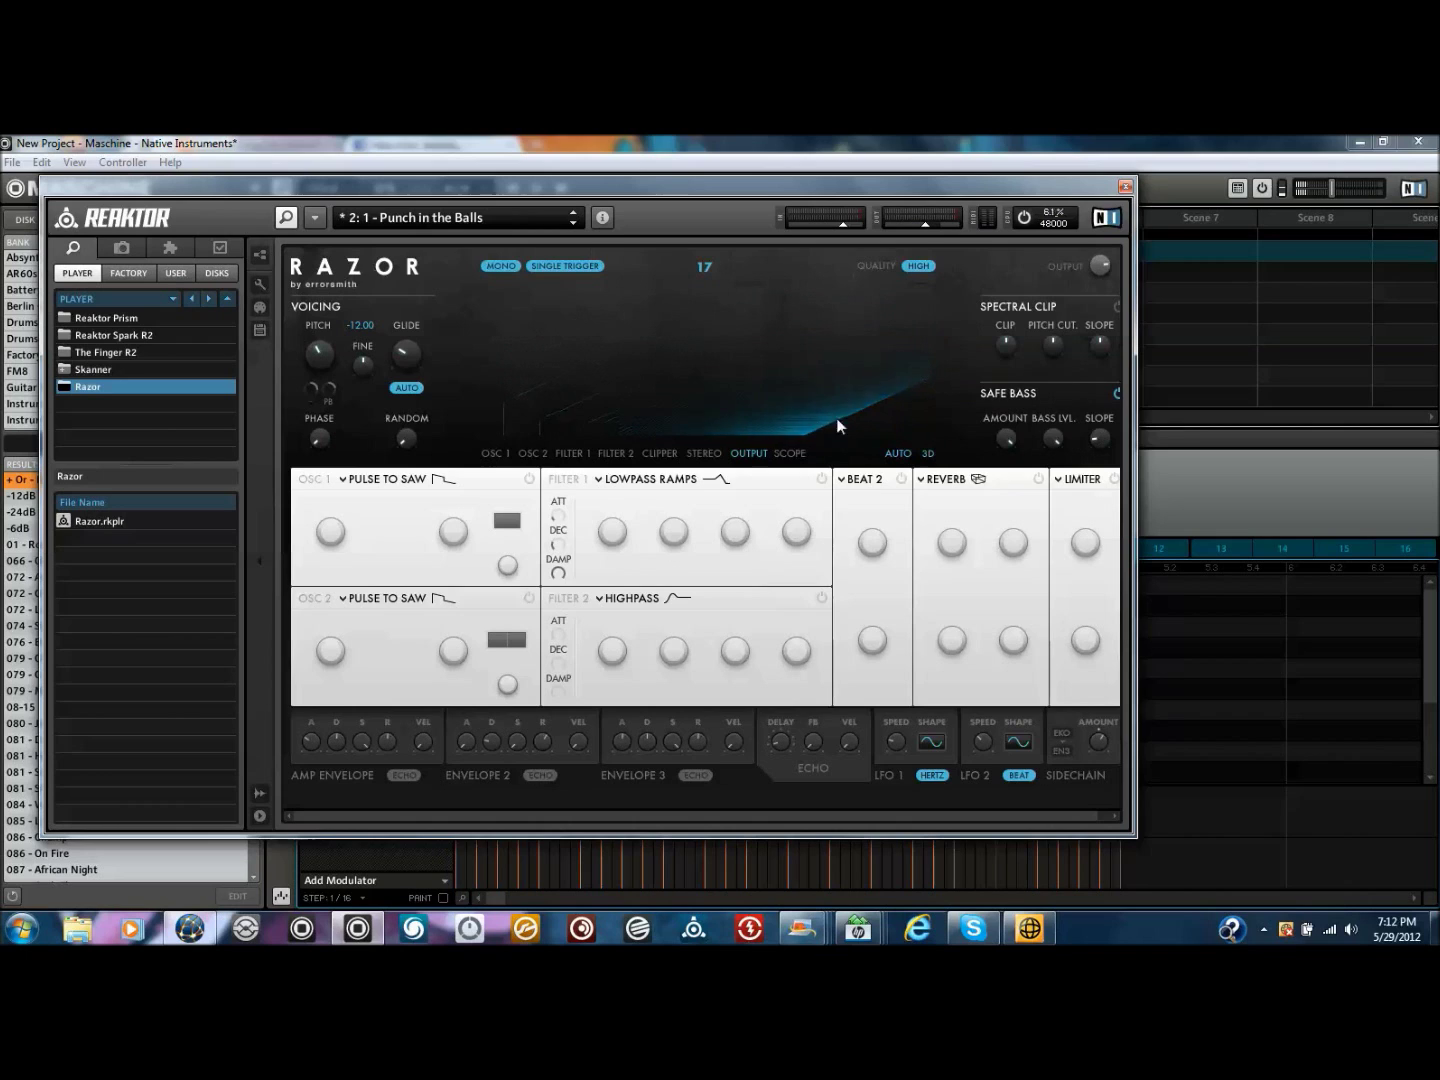
left_click(1125, 186)
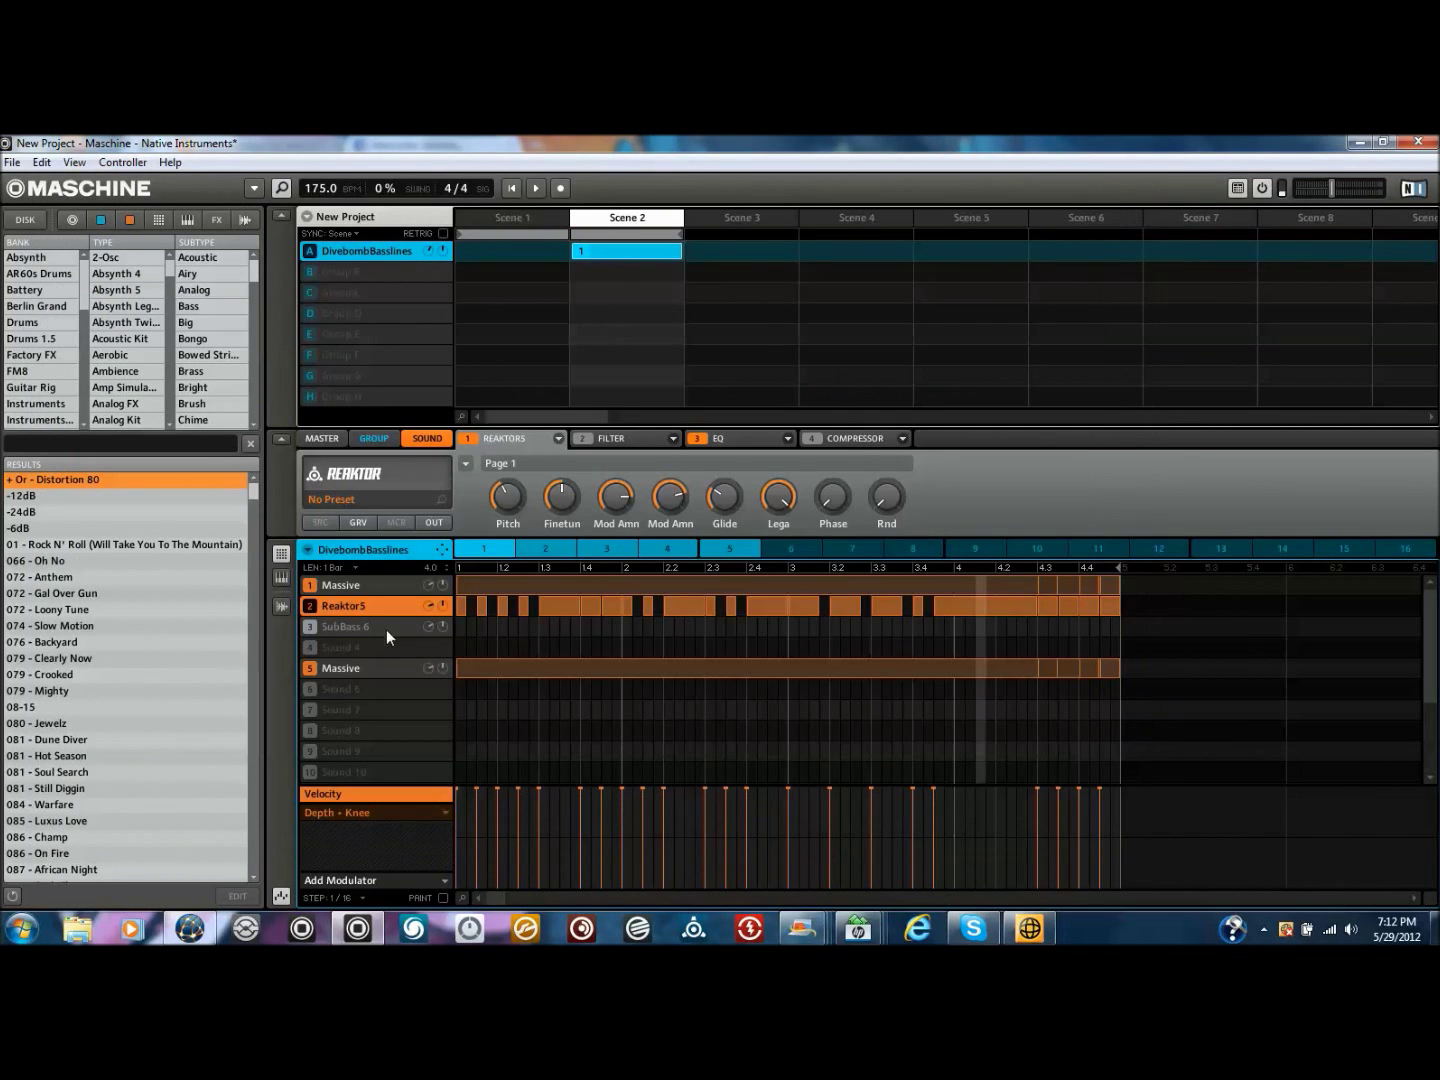
Play the pattern with the Reaktor5 sound muted, then unmute that sound
left_click(312, 606)
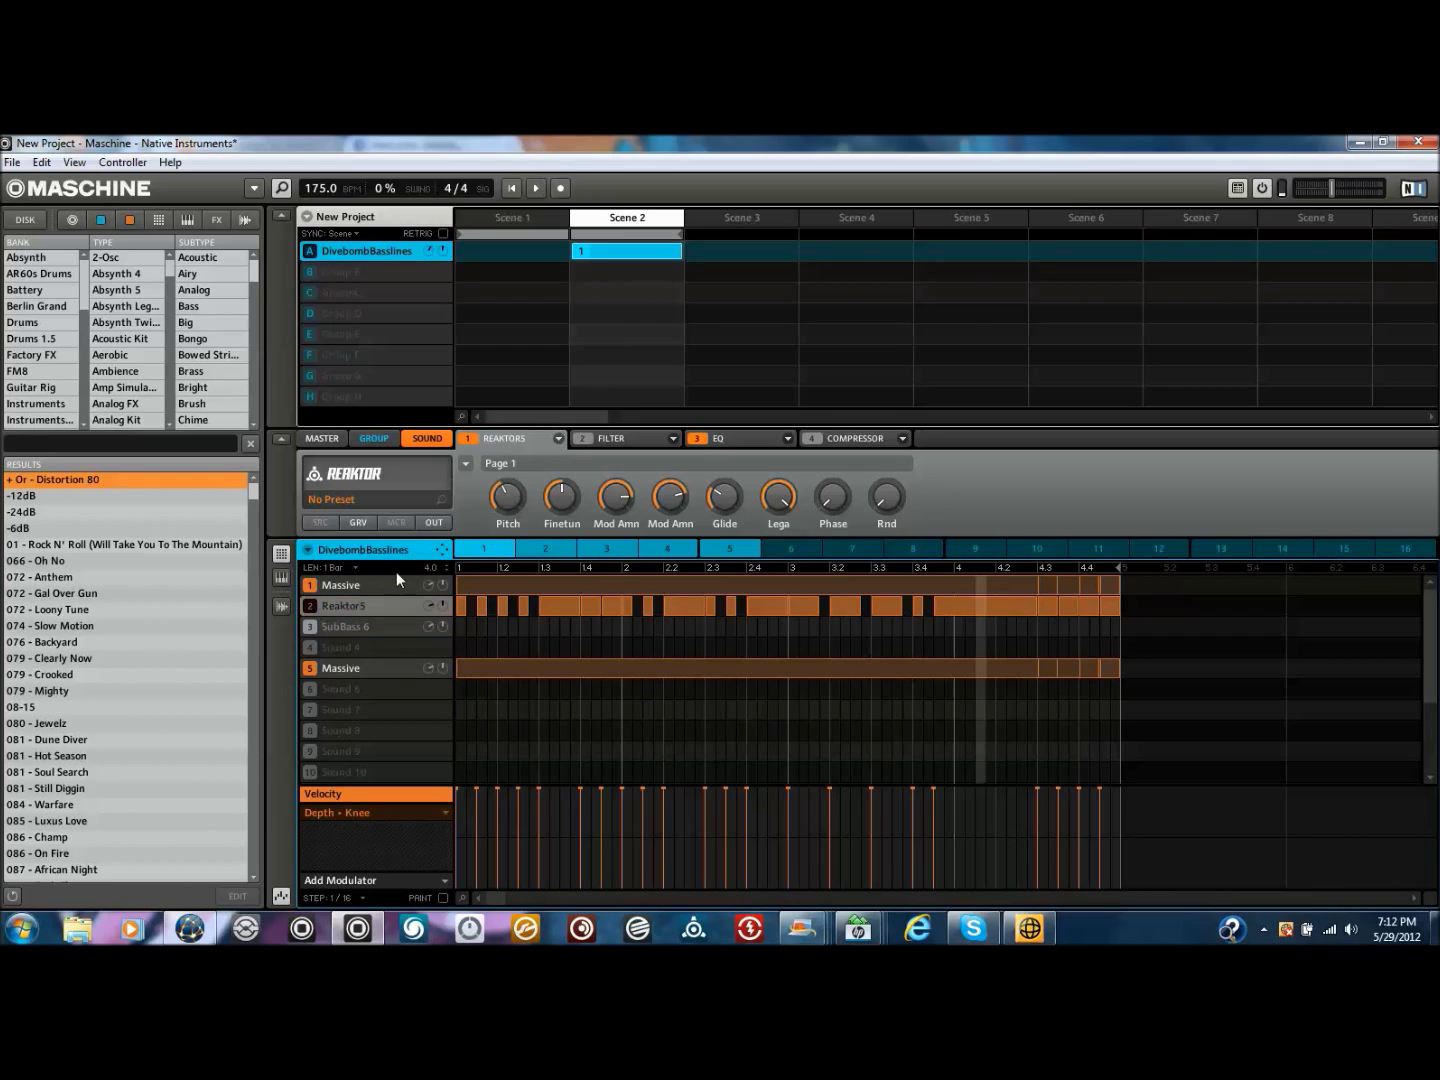
key("space")
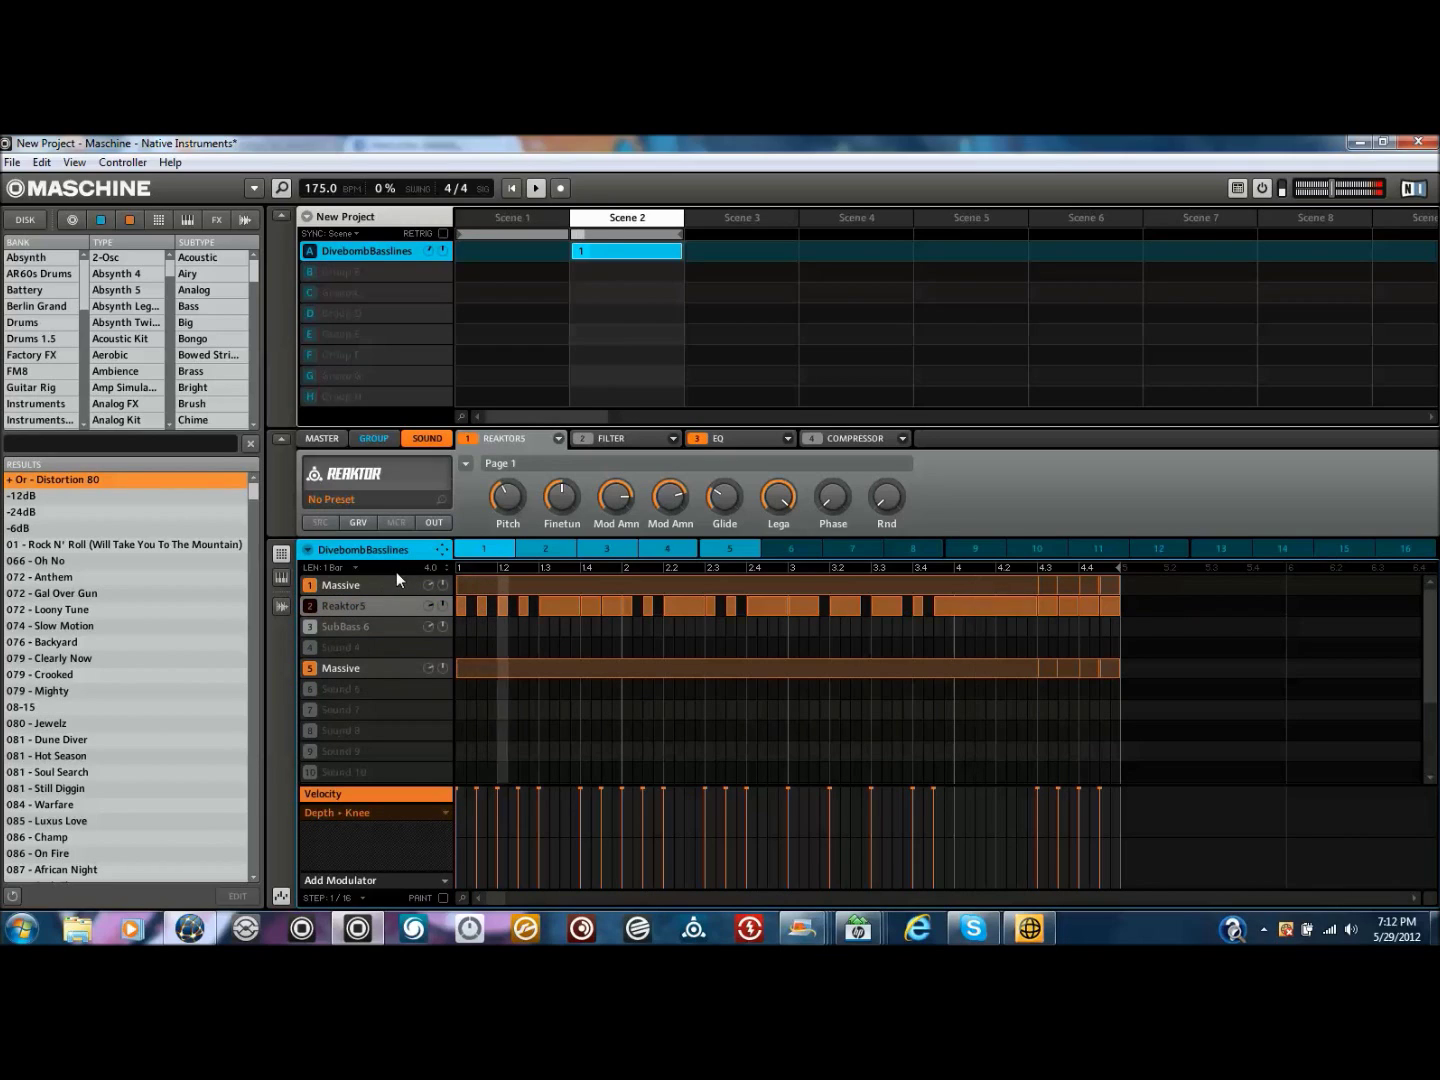
left_click(309, 607)
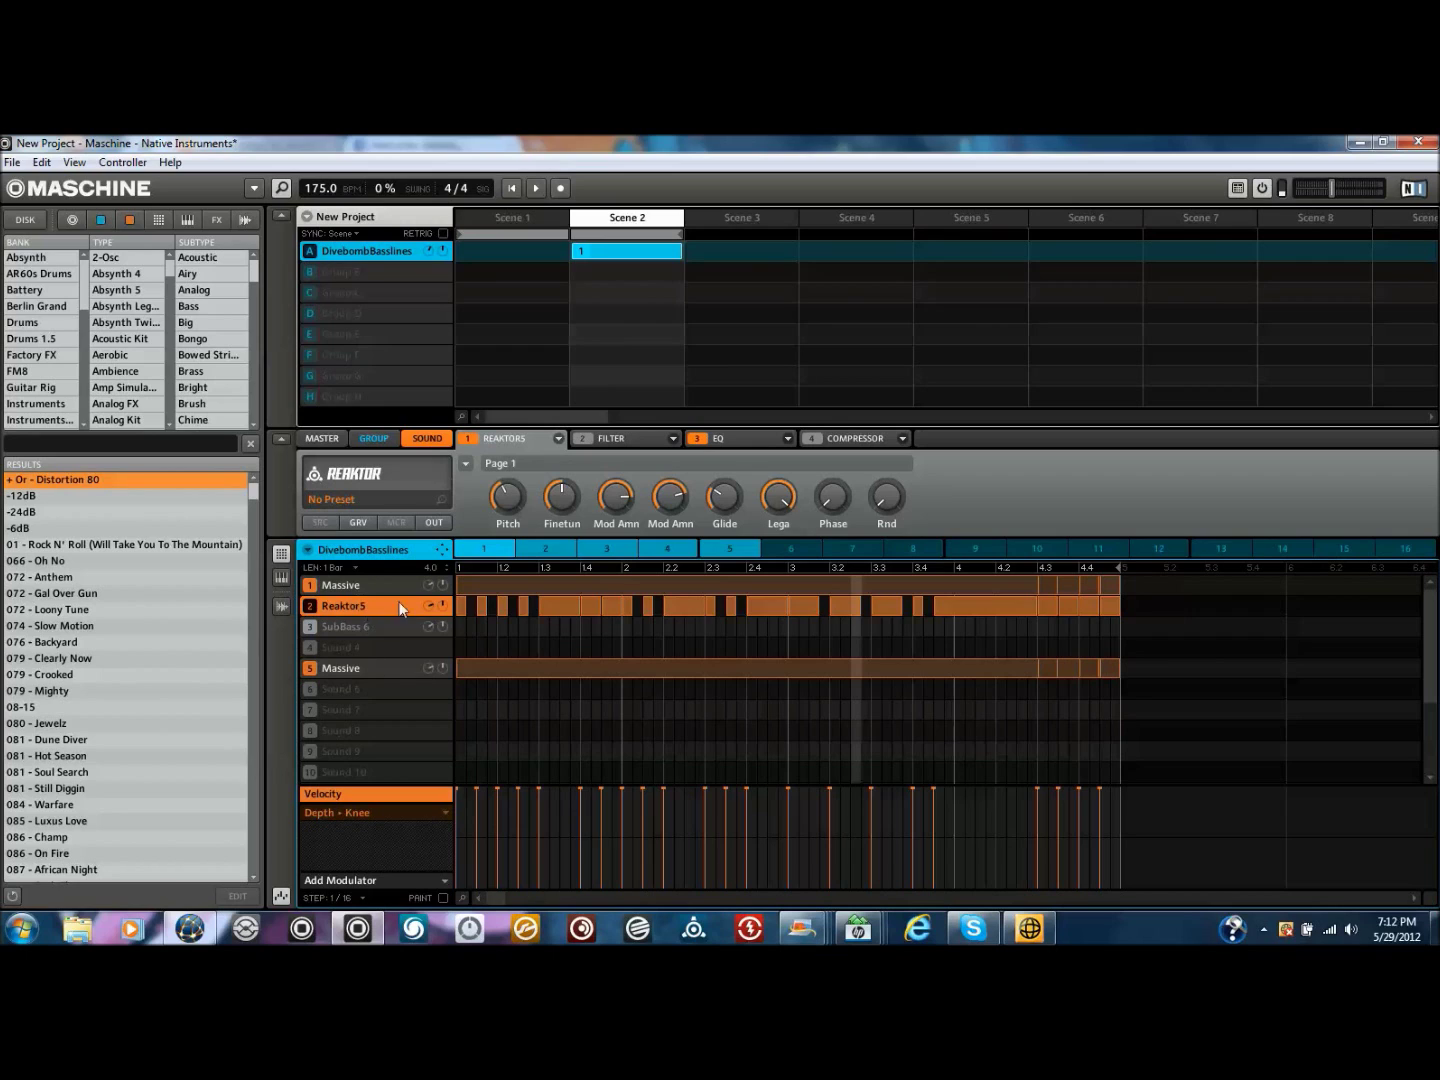
Examine the first Massive sound's notes in the piano roll and return to the all-sounds pattern view
left_click(283, 578)
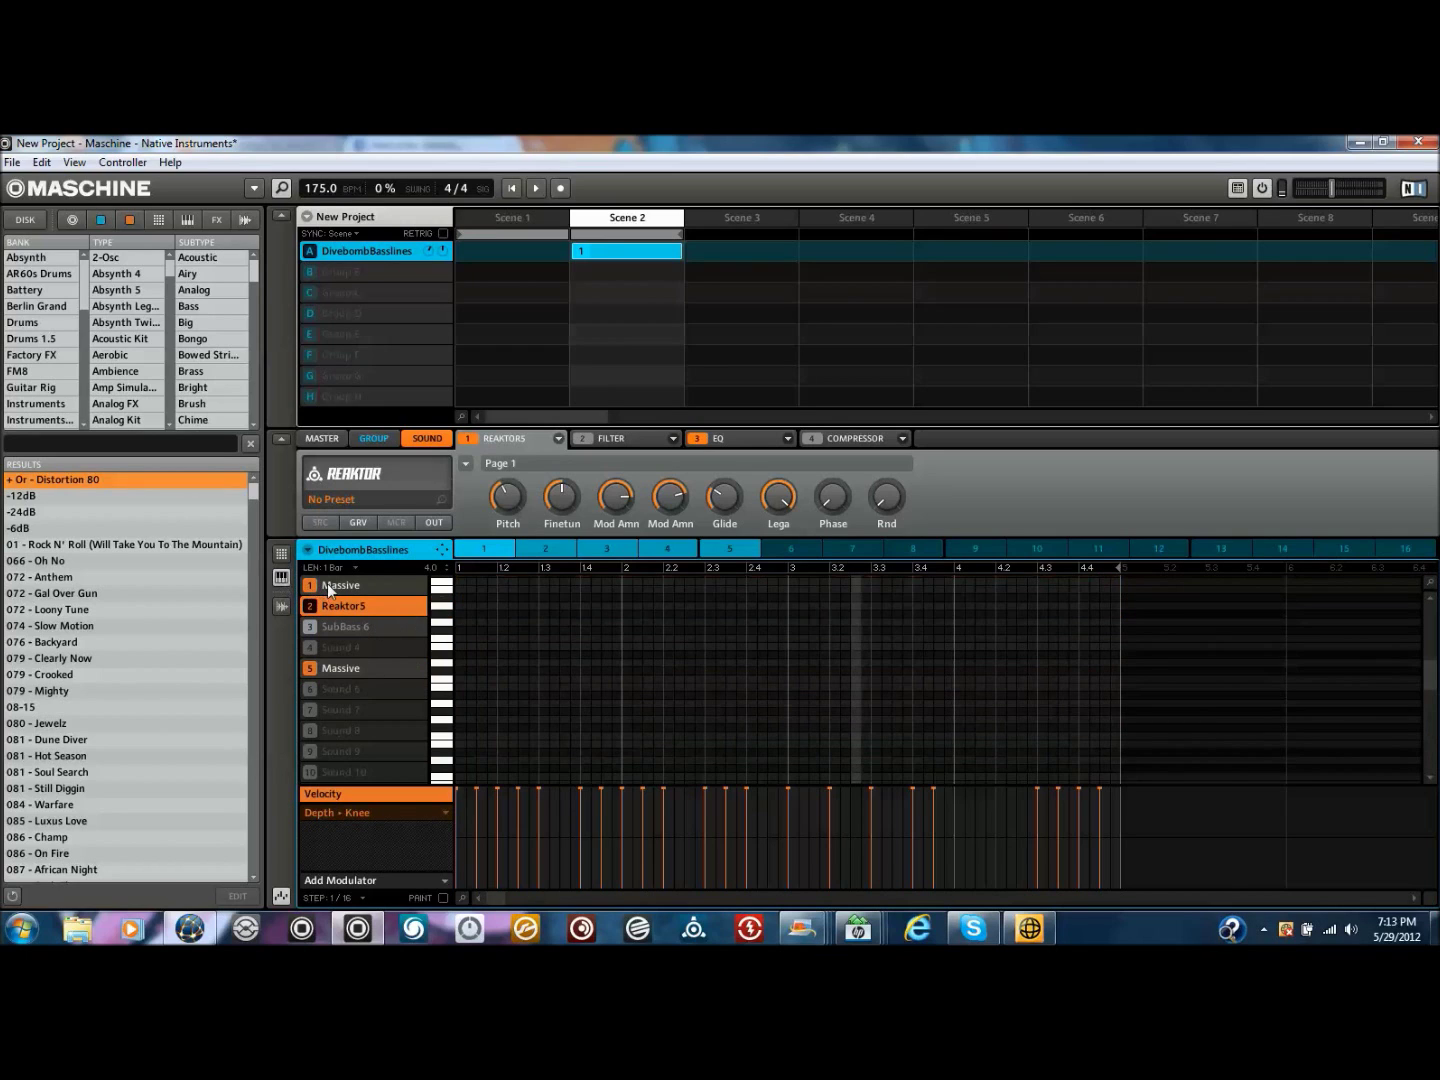
left_click(327, 584)
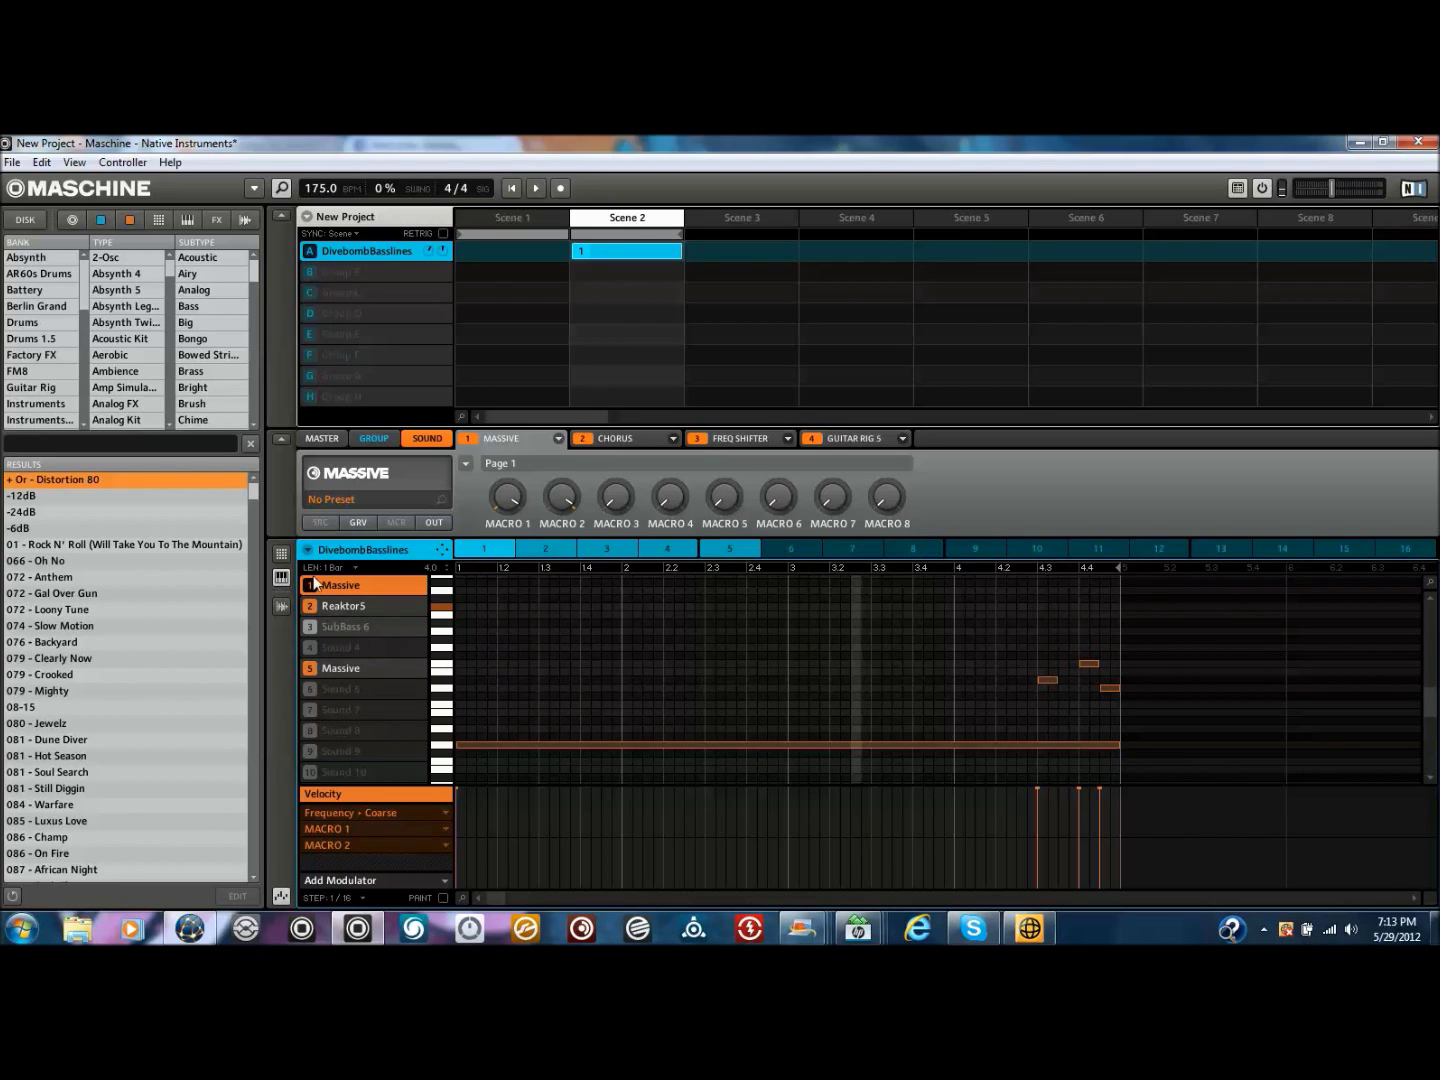
left_click(280, 554)
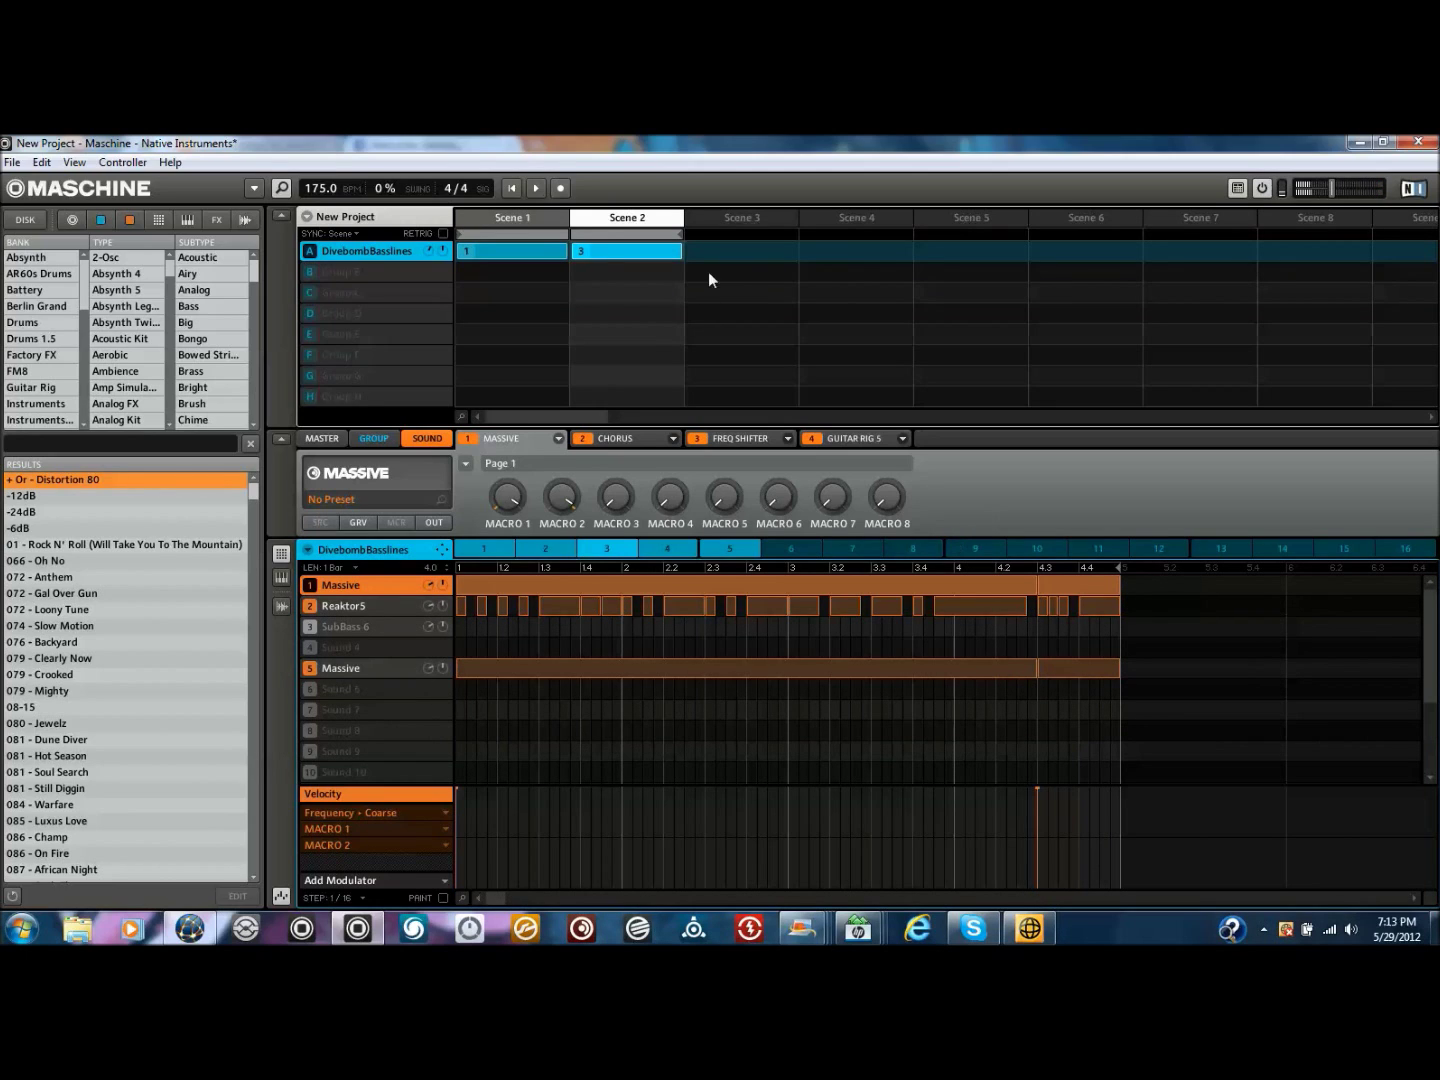
Select Scene 2 and compare the first Massive sound's MACRO 1 and MACRO 2 modulation
left_click(744, 218)
left_click(613, 217)
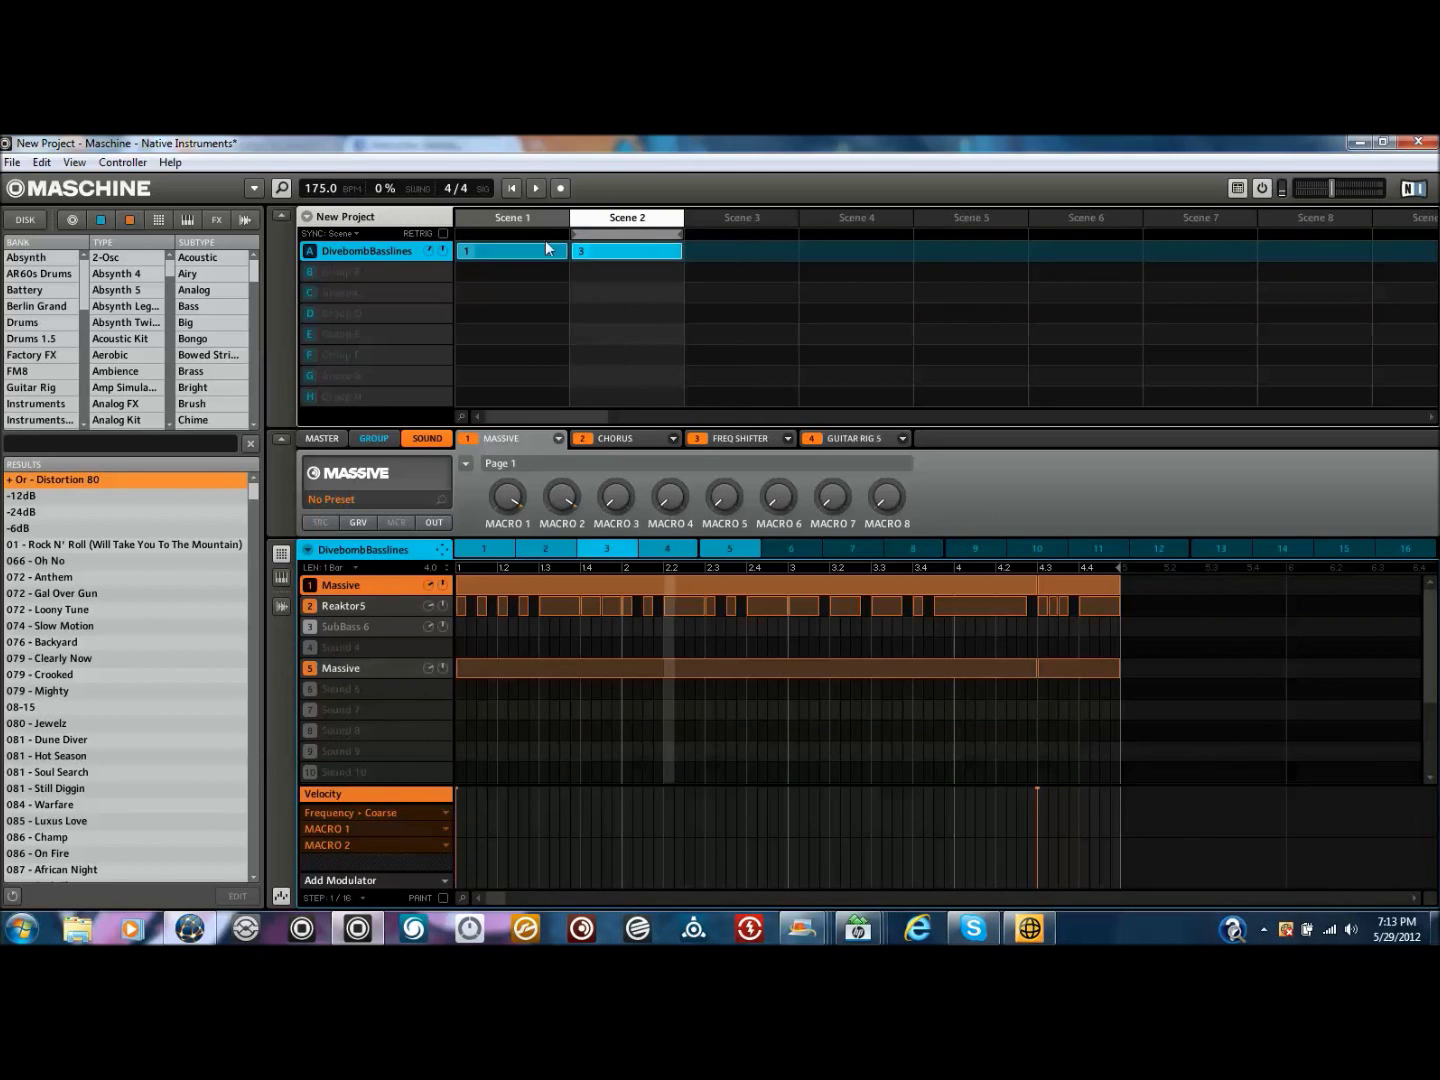
left_click(356, 829)
left_click(358, 845)
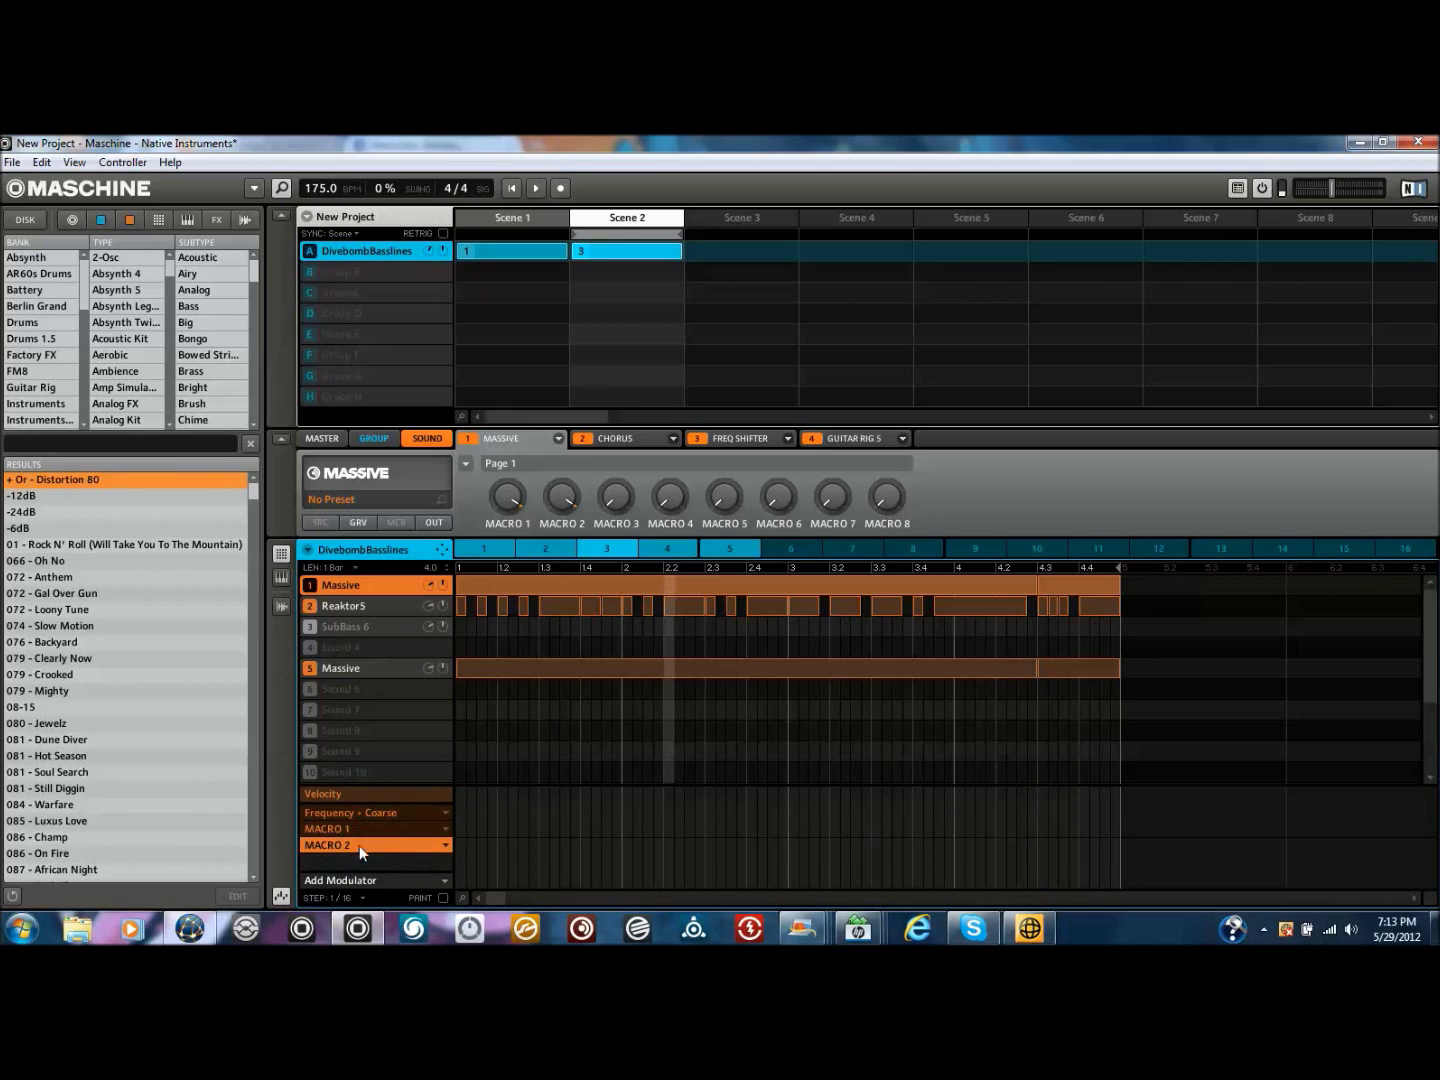
left_click(355, 829)
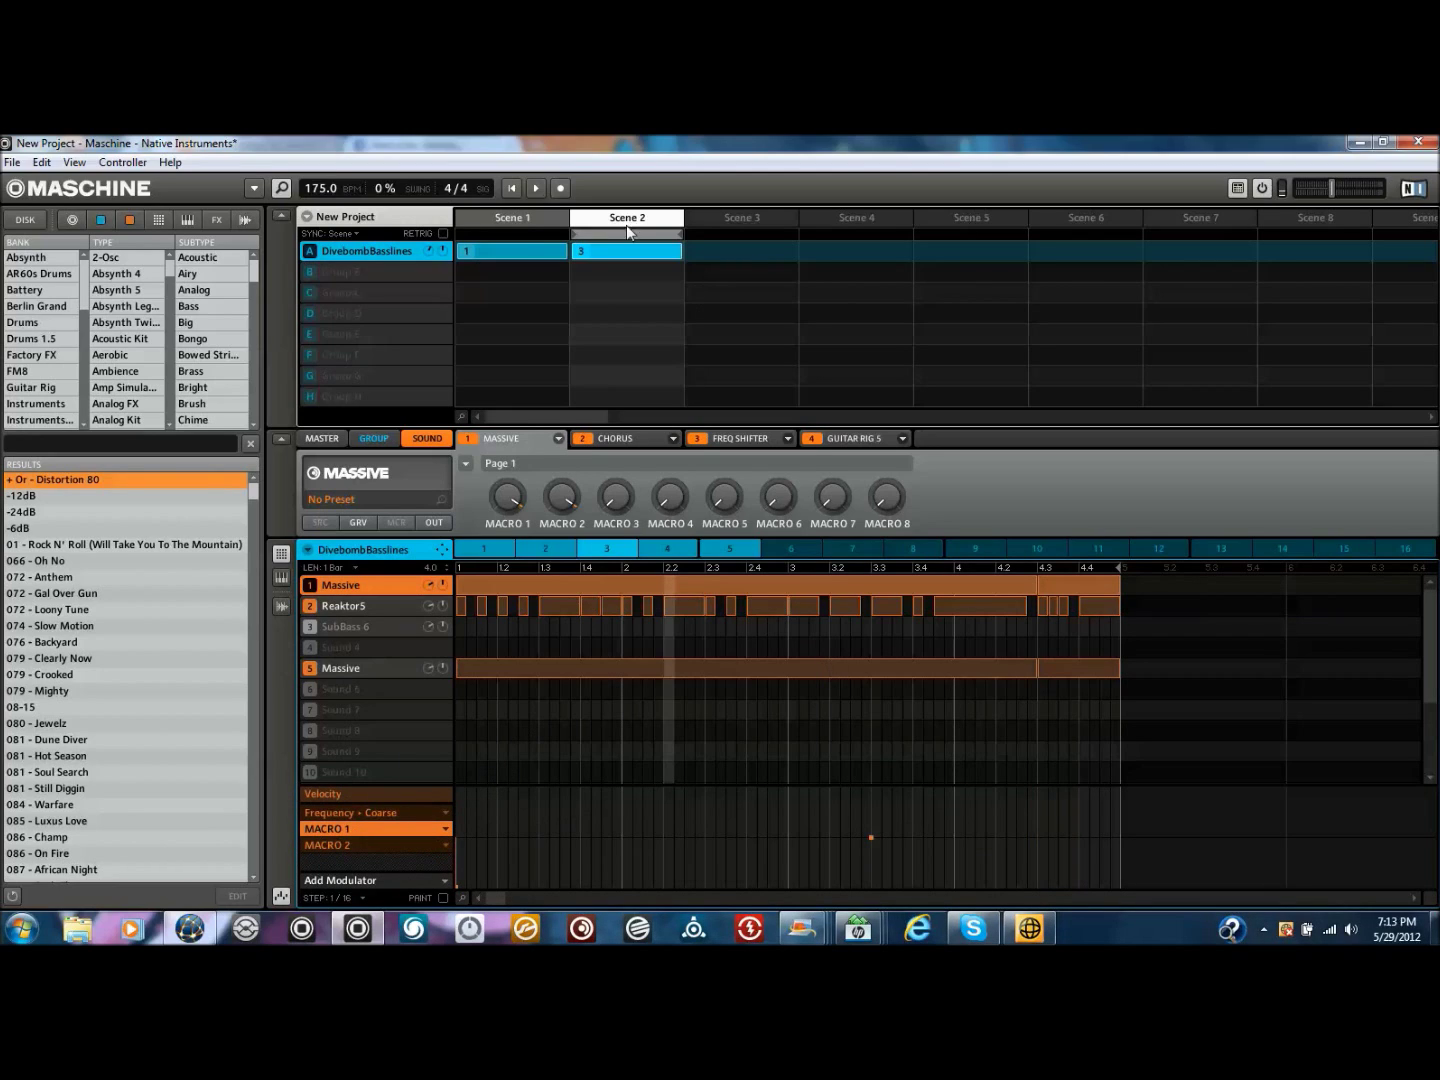
Assign pattern 3 to Scene 1 and pattern 1 to Scene 2
left_click(545, 218)
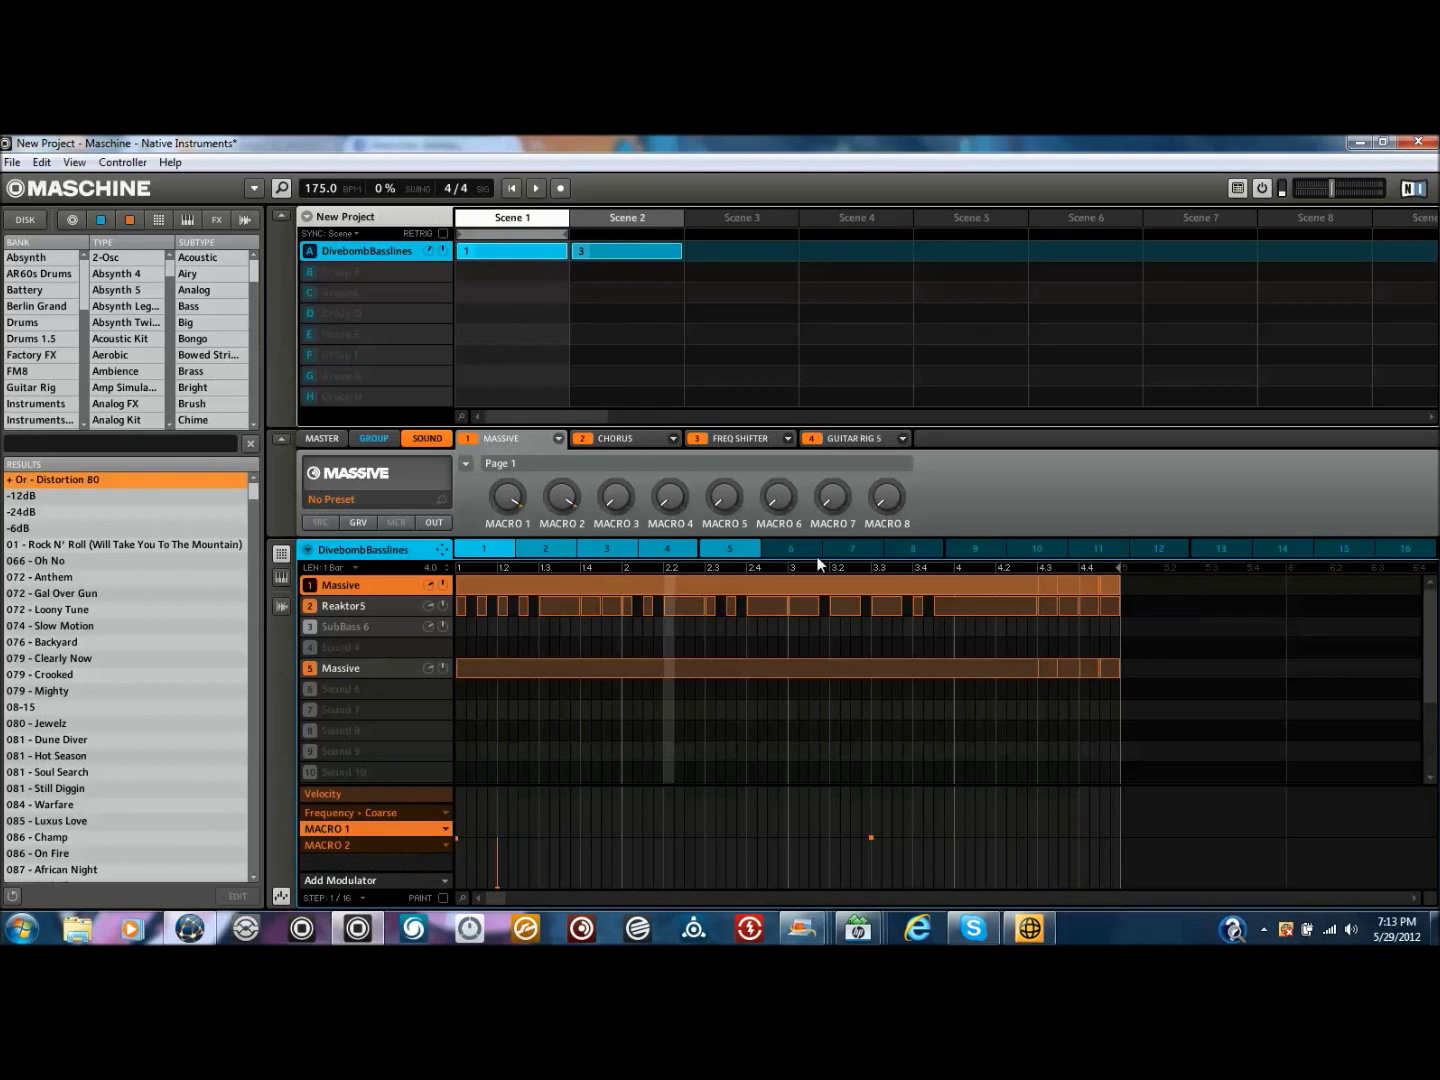
left_click(612, 549)
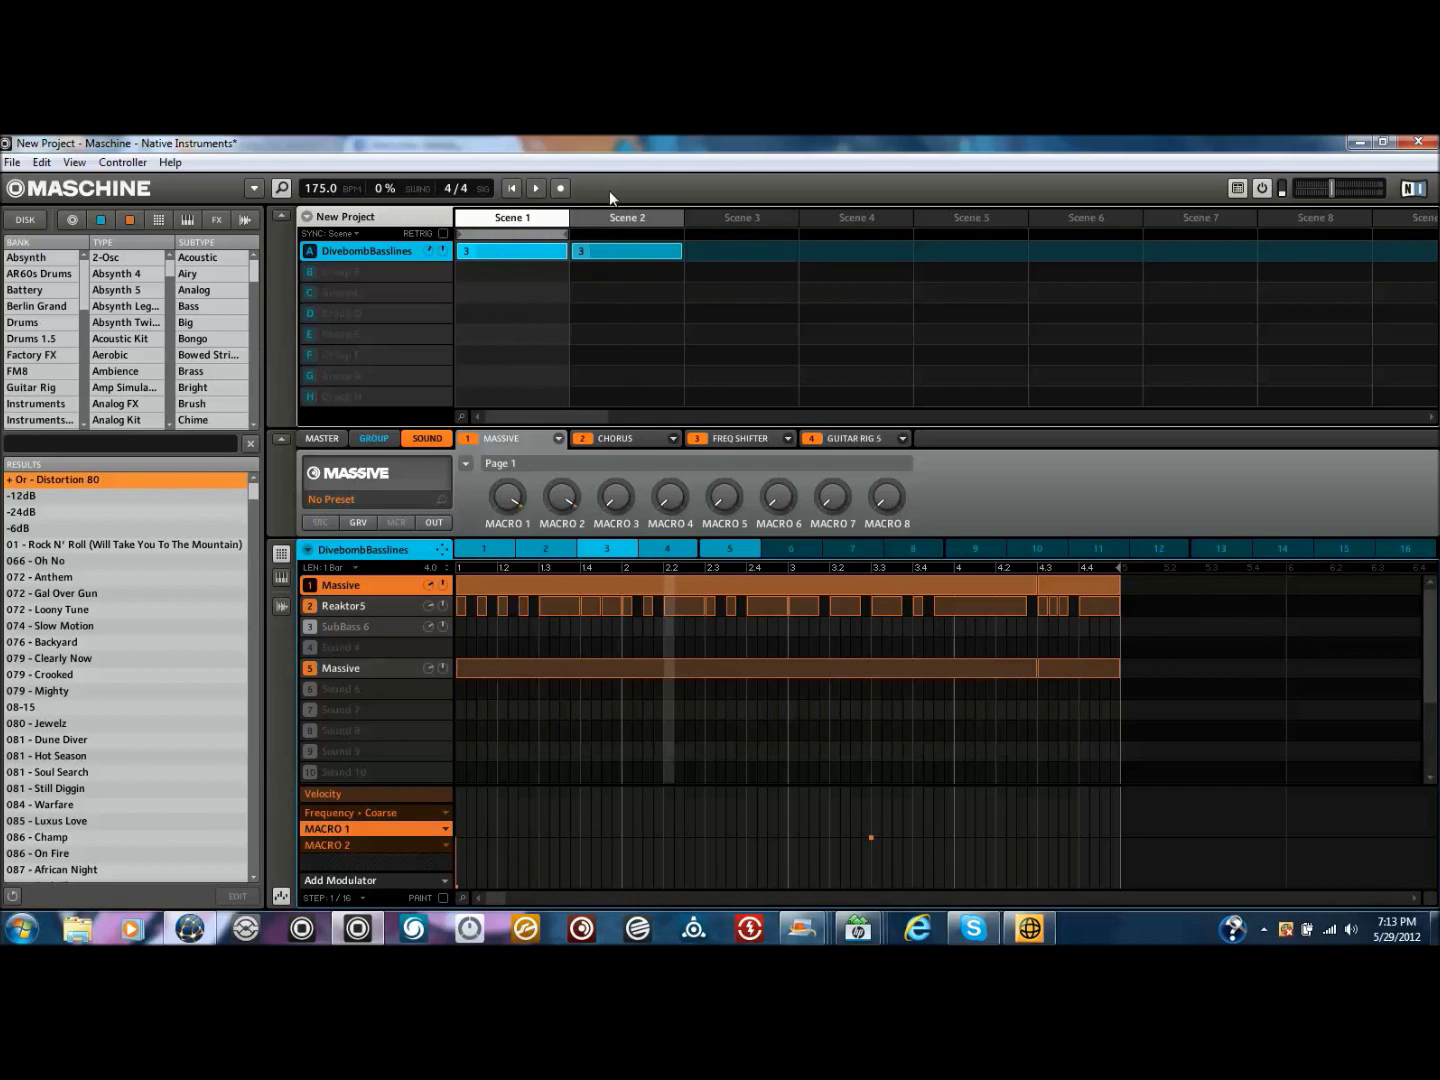
left_click(596, 218)
left_click(492, 550)
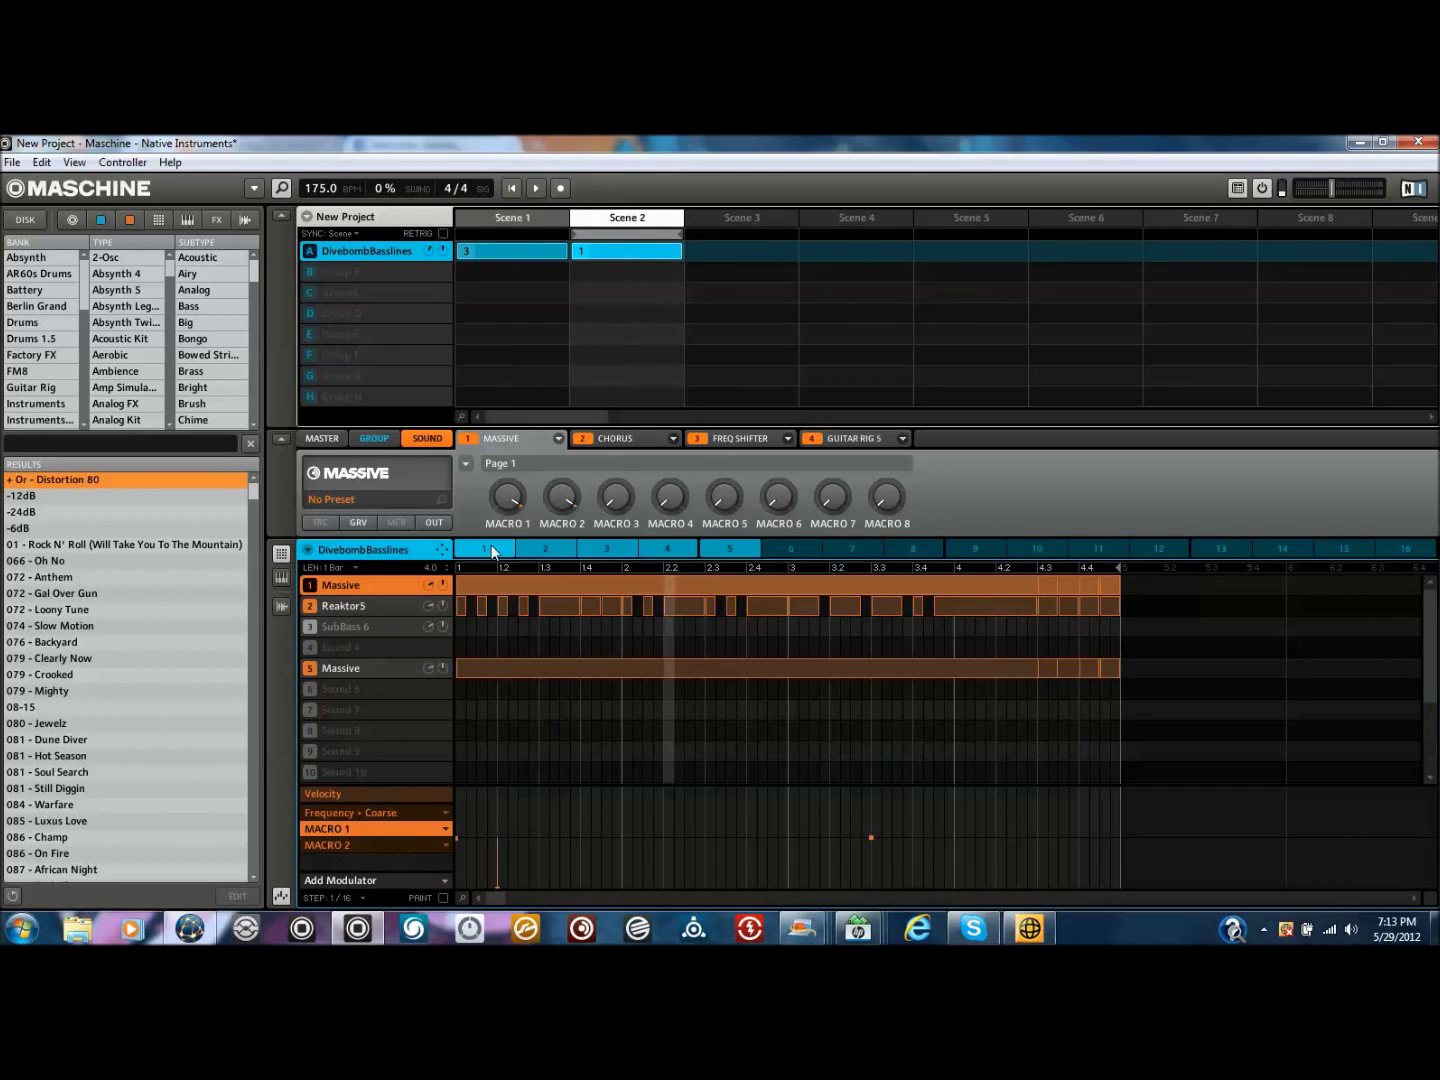
Assign pattern 2 to Scene 3 and pattern 4 to Scene 4
left_click(704, 218)
left_click(851, 218)
left_click(762, 220)
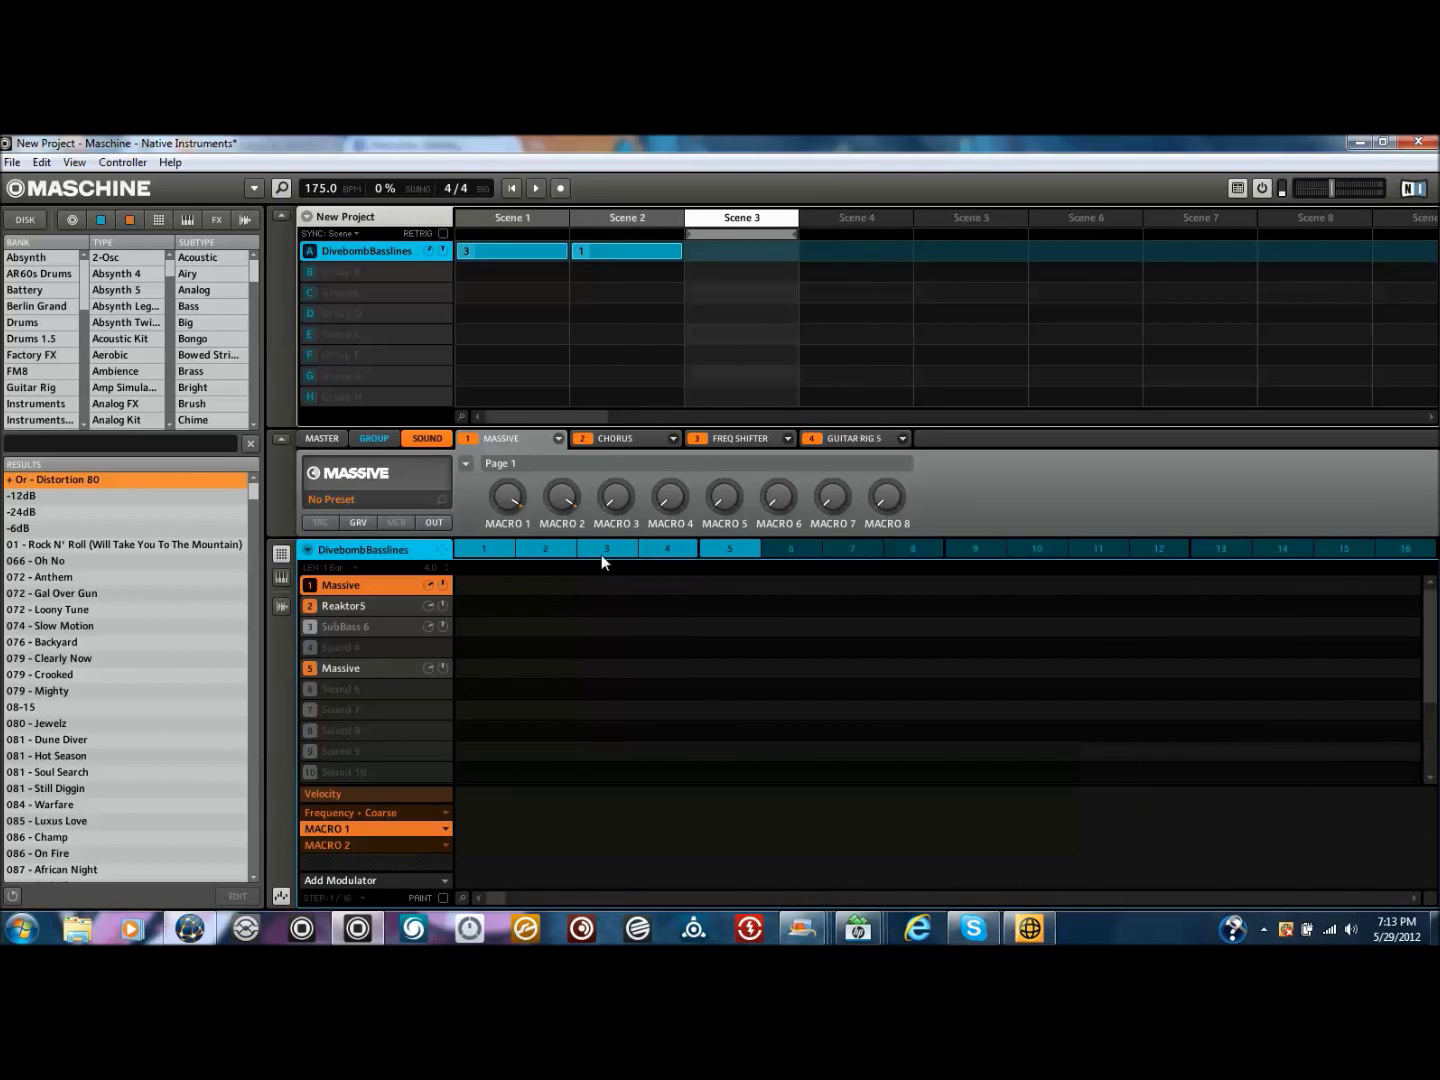
left_click(568, 551)
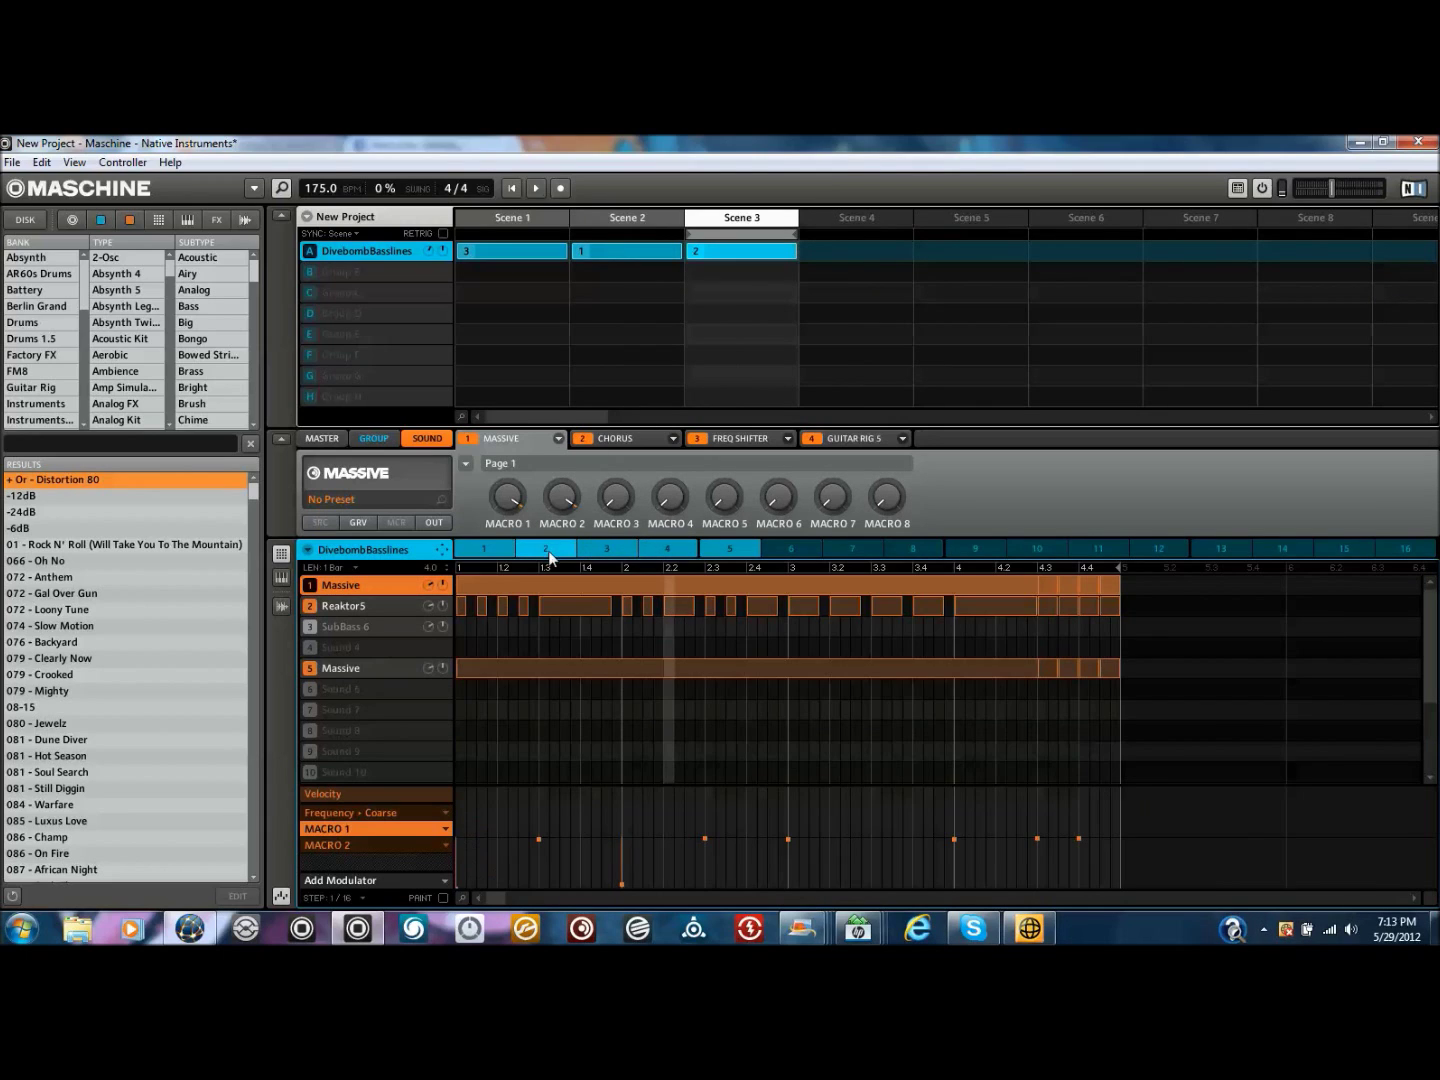
left_click(665, 552)
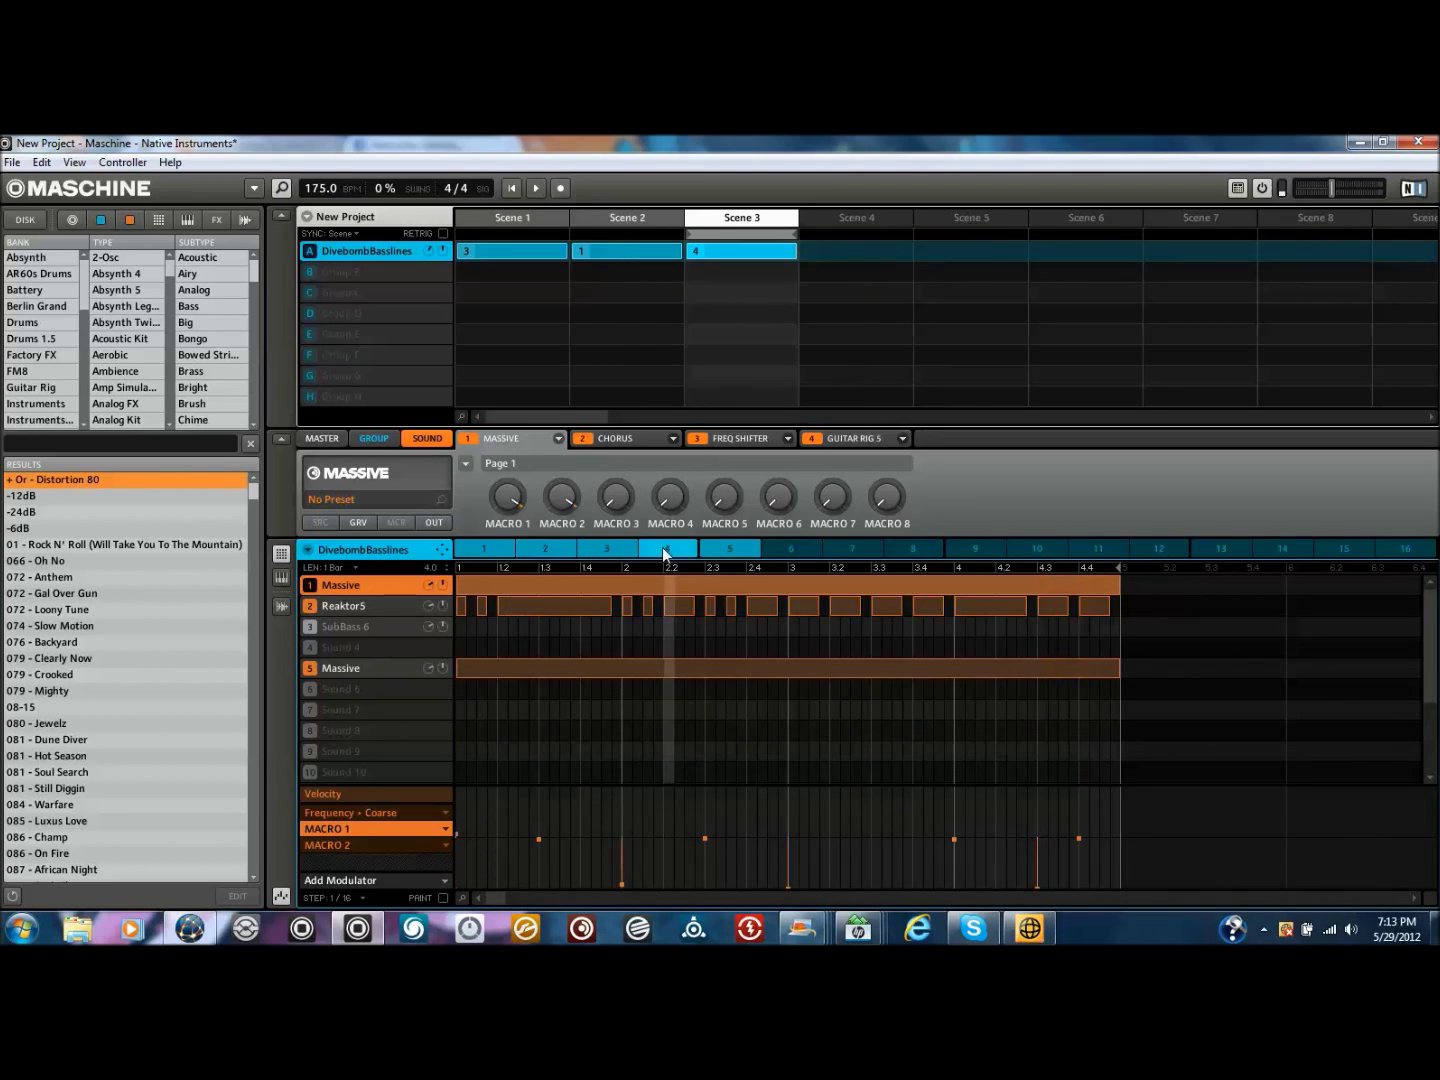
left_click(554, 551)
left_click(728, 548)
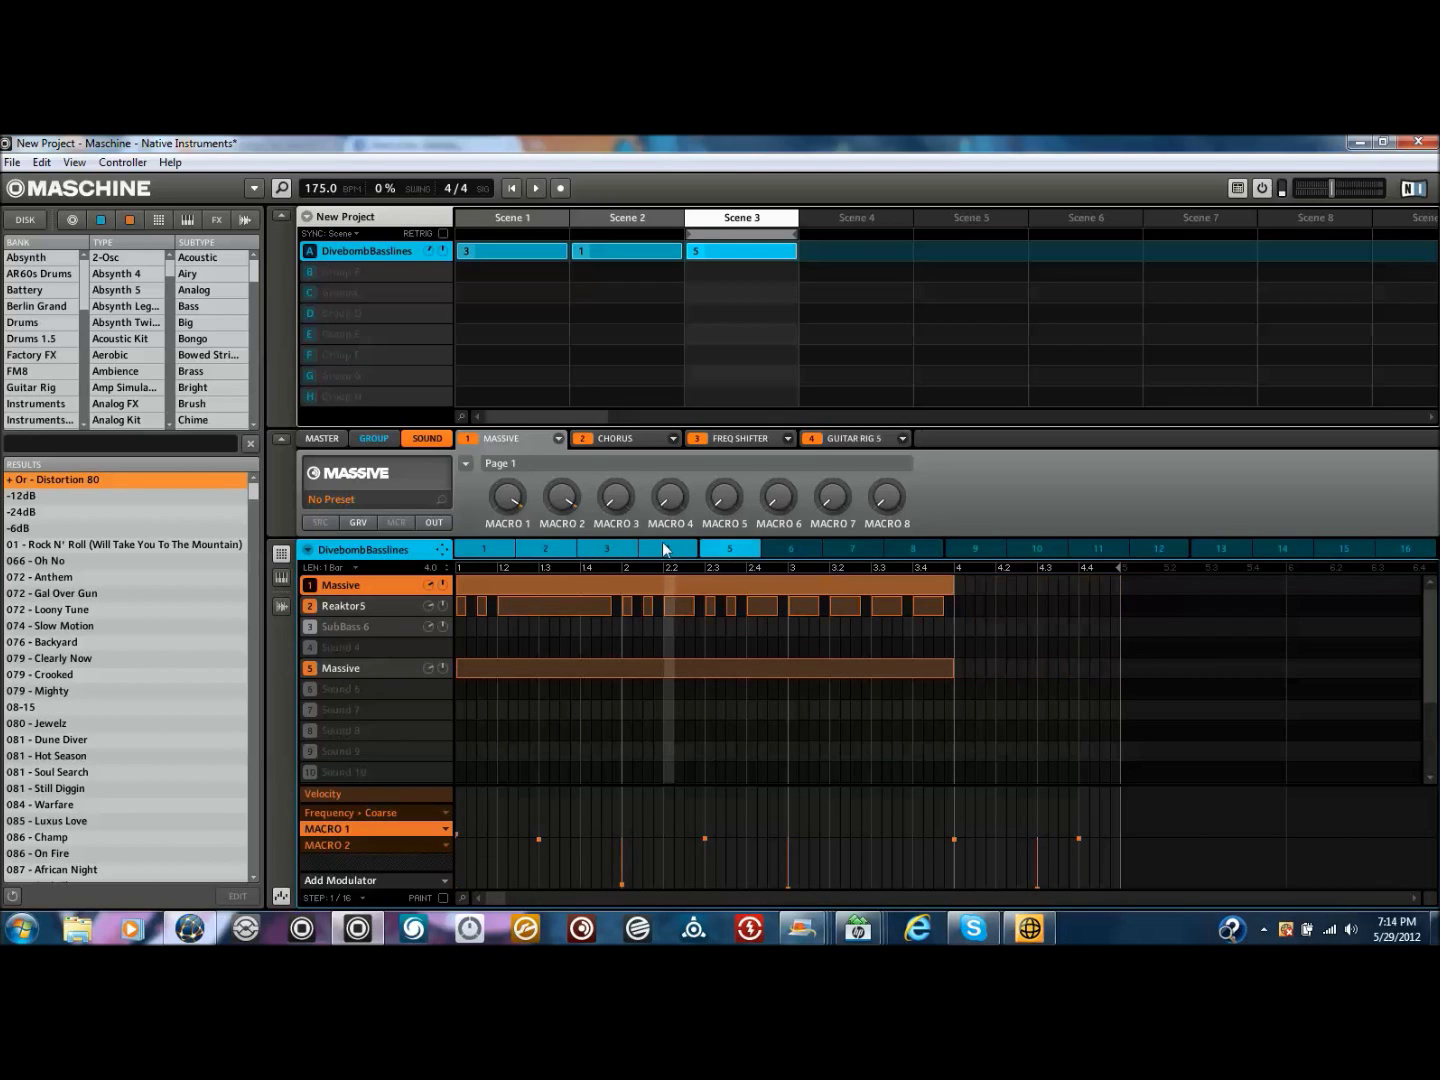
left_click(551, 552)
left_click(859, 218)
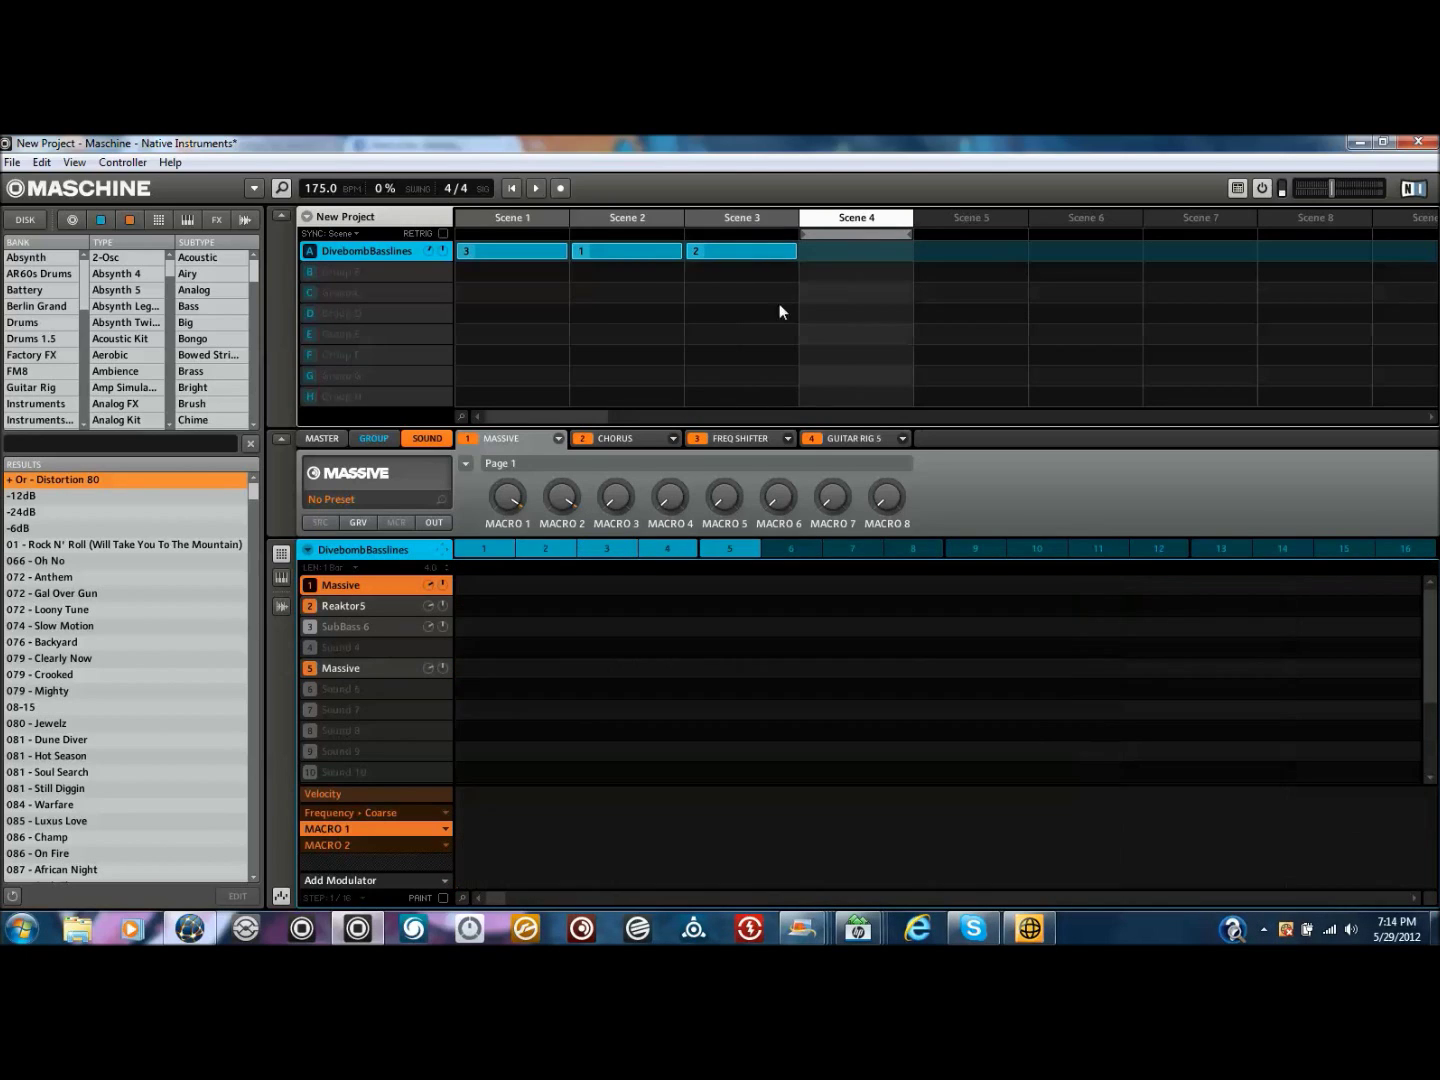
left_click(683, 552)
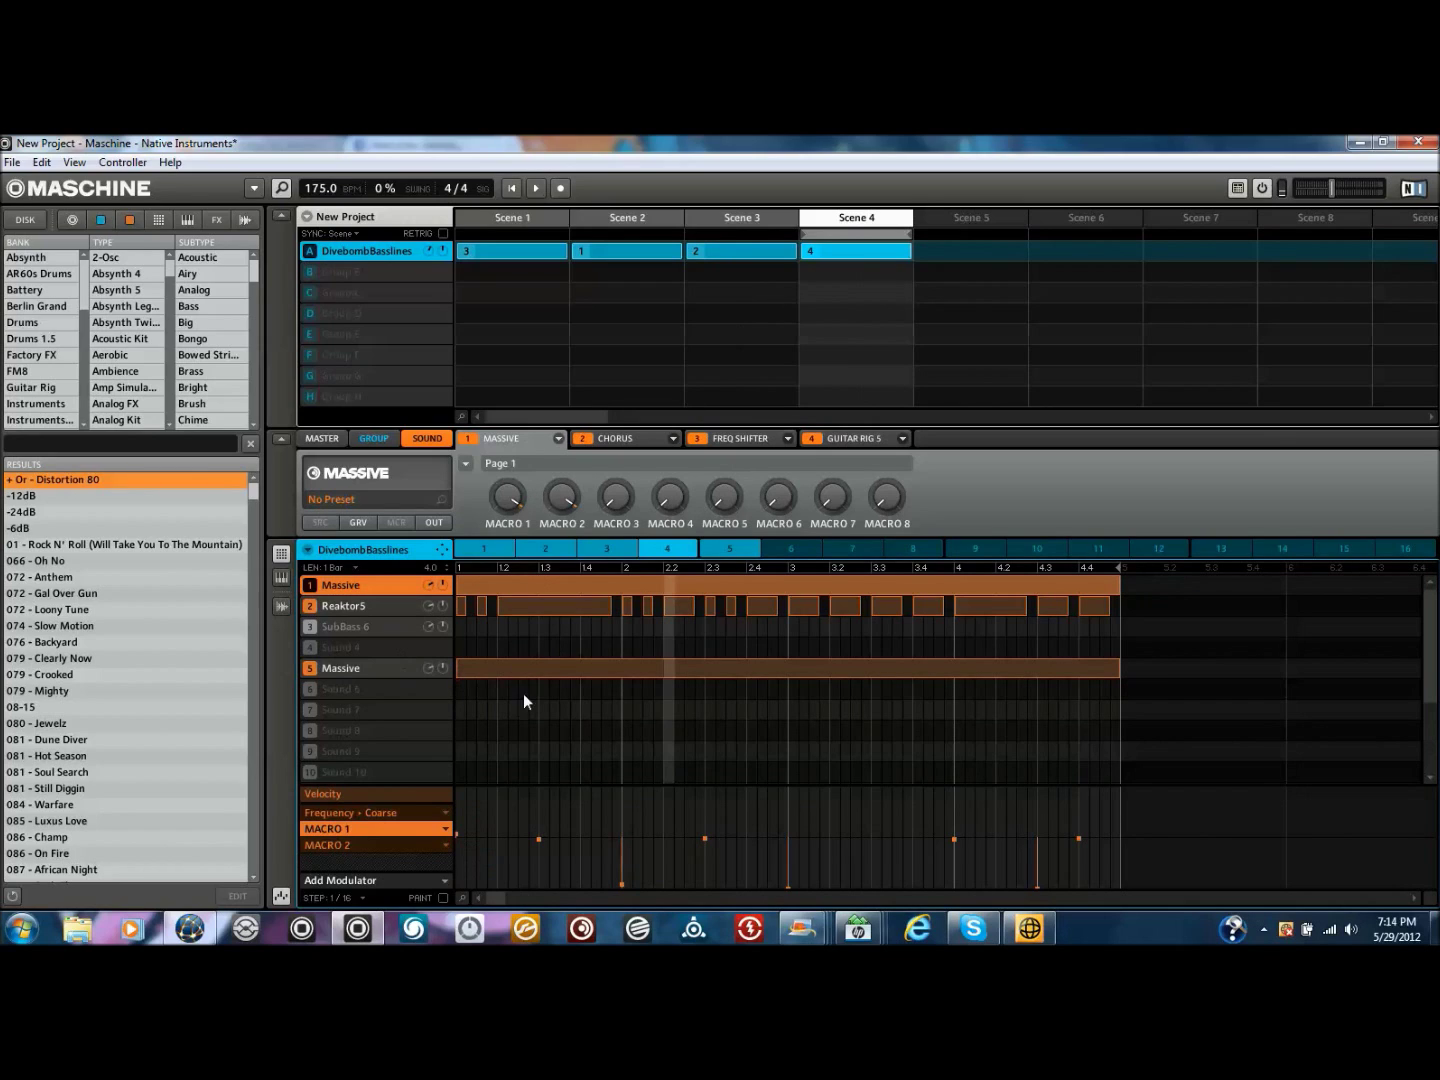
Compare the MACRO 2 and MACRO 1 modulation of the first Massive sound in Scene 4
left_click(366, 846)
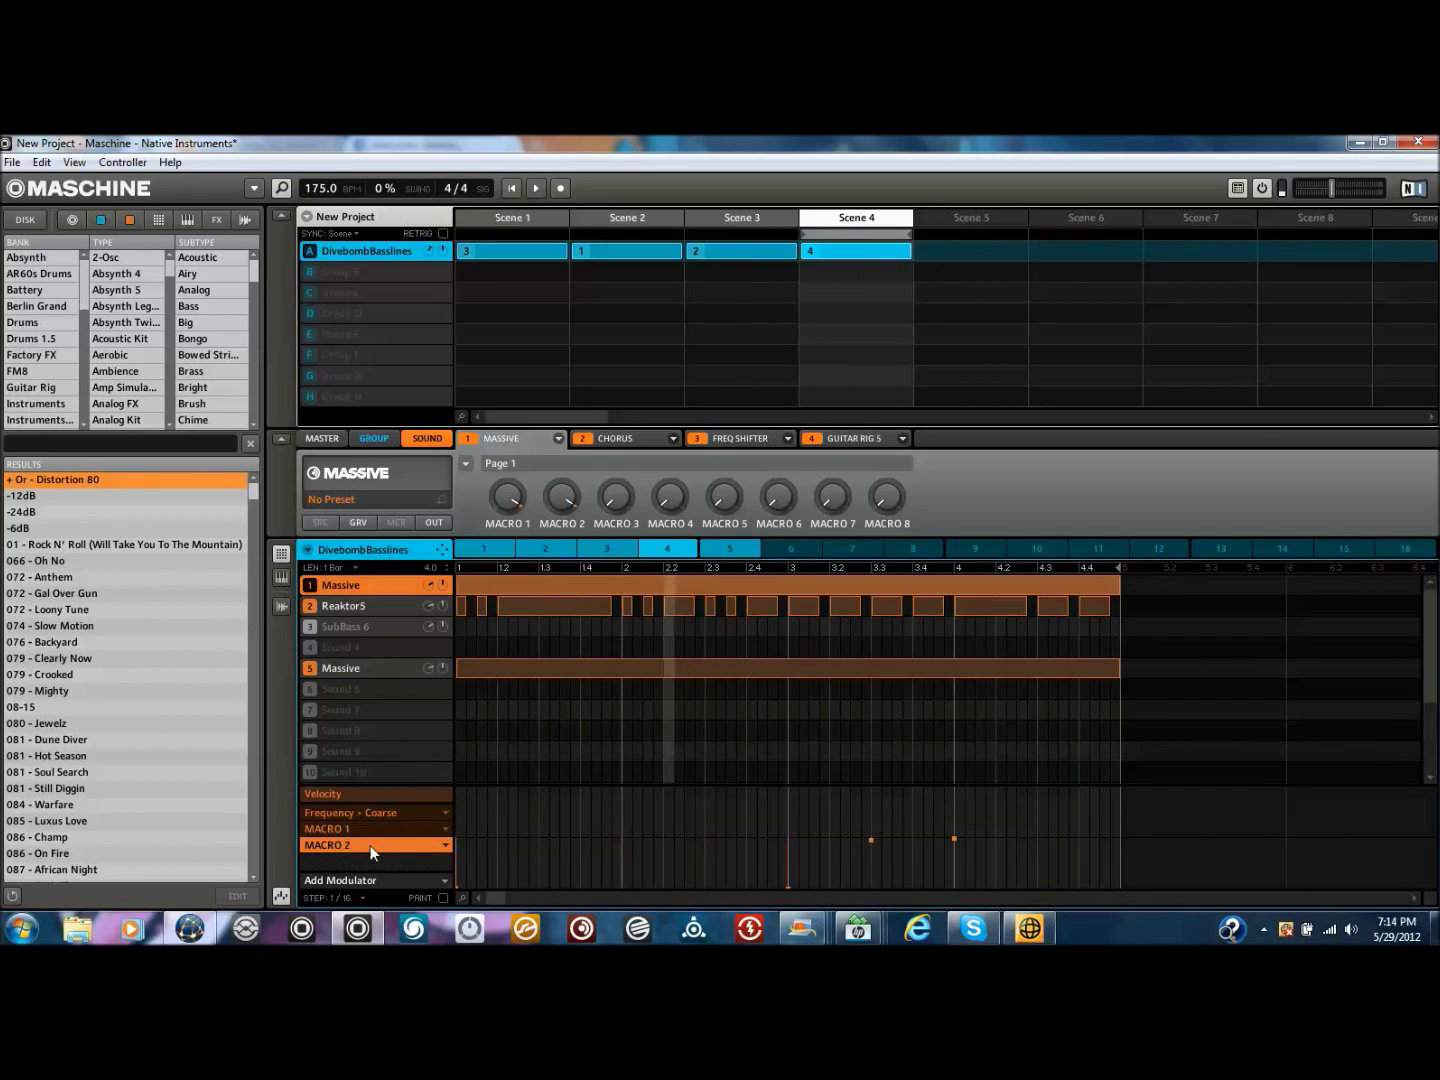
left_click(364, 829)
left_click(368, 845)
left_click(364, 832)
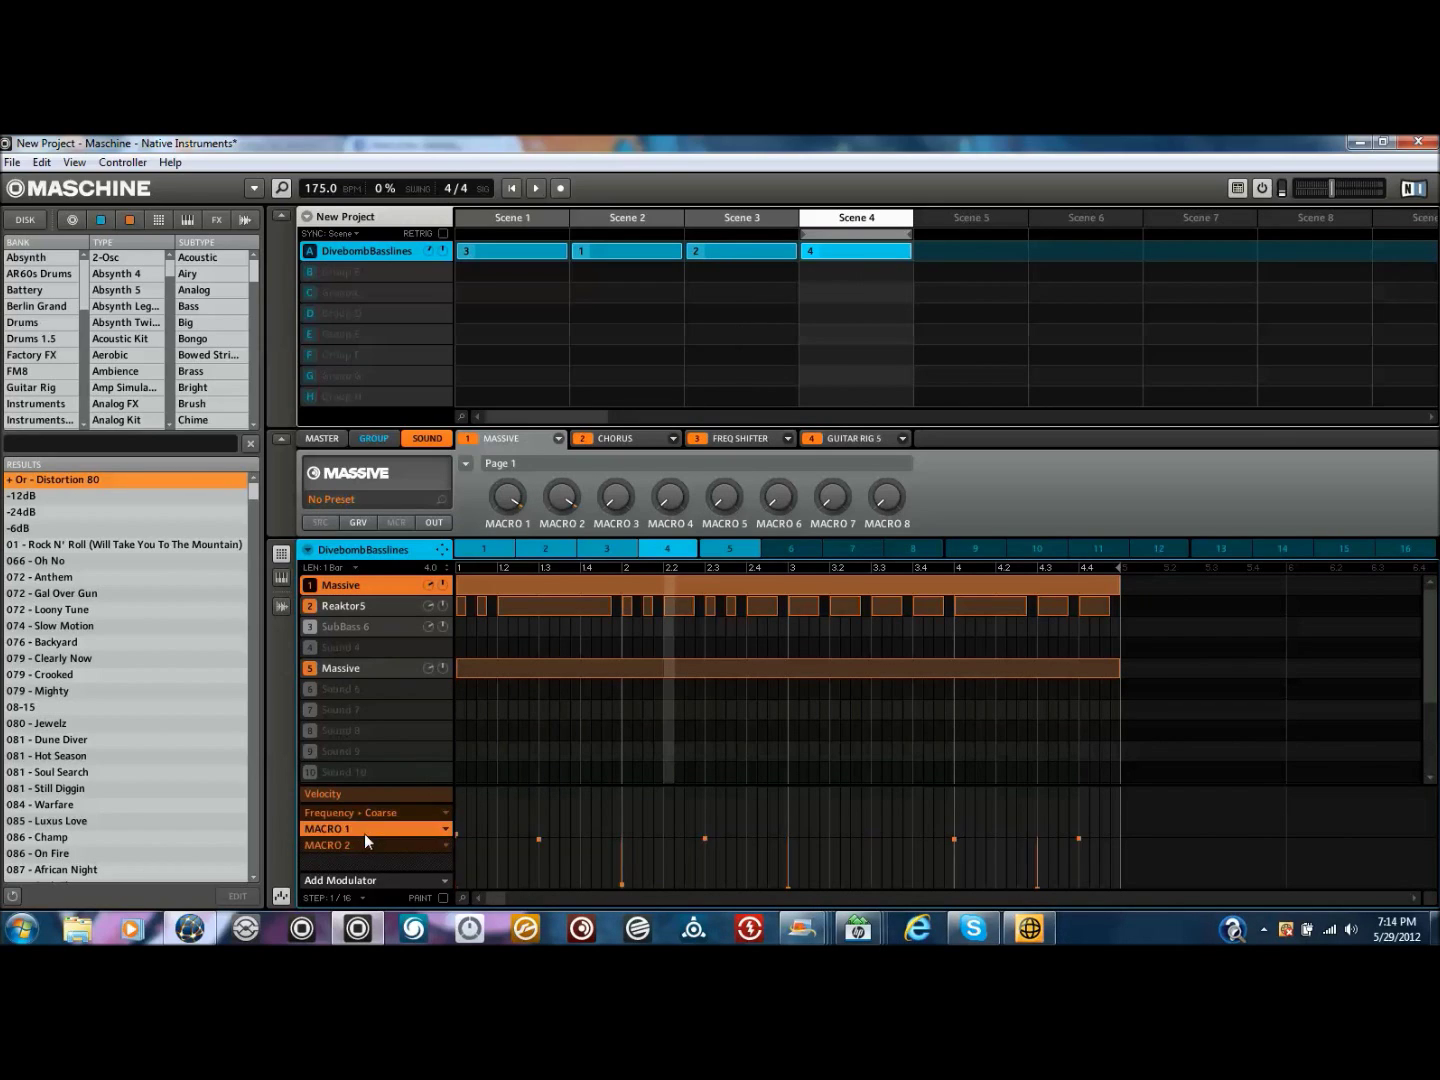
Select Scene 1, extend the loop range across Scenes 1 to 4 and play the arrangement
left_click(507, 219)
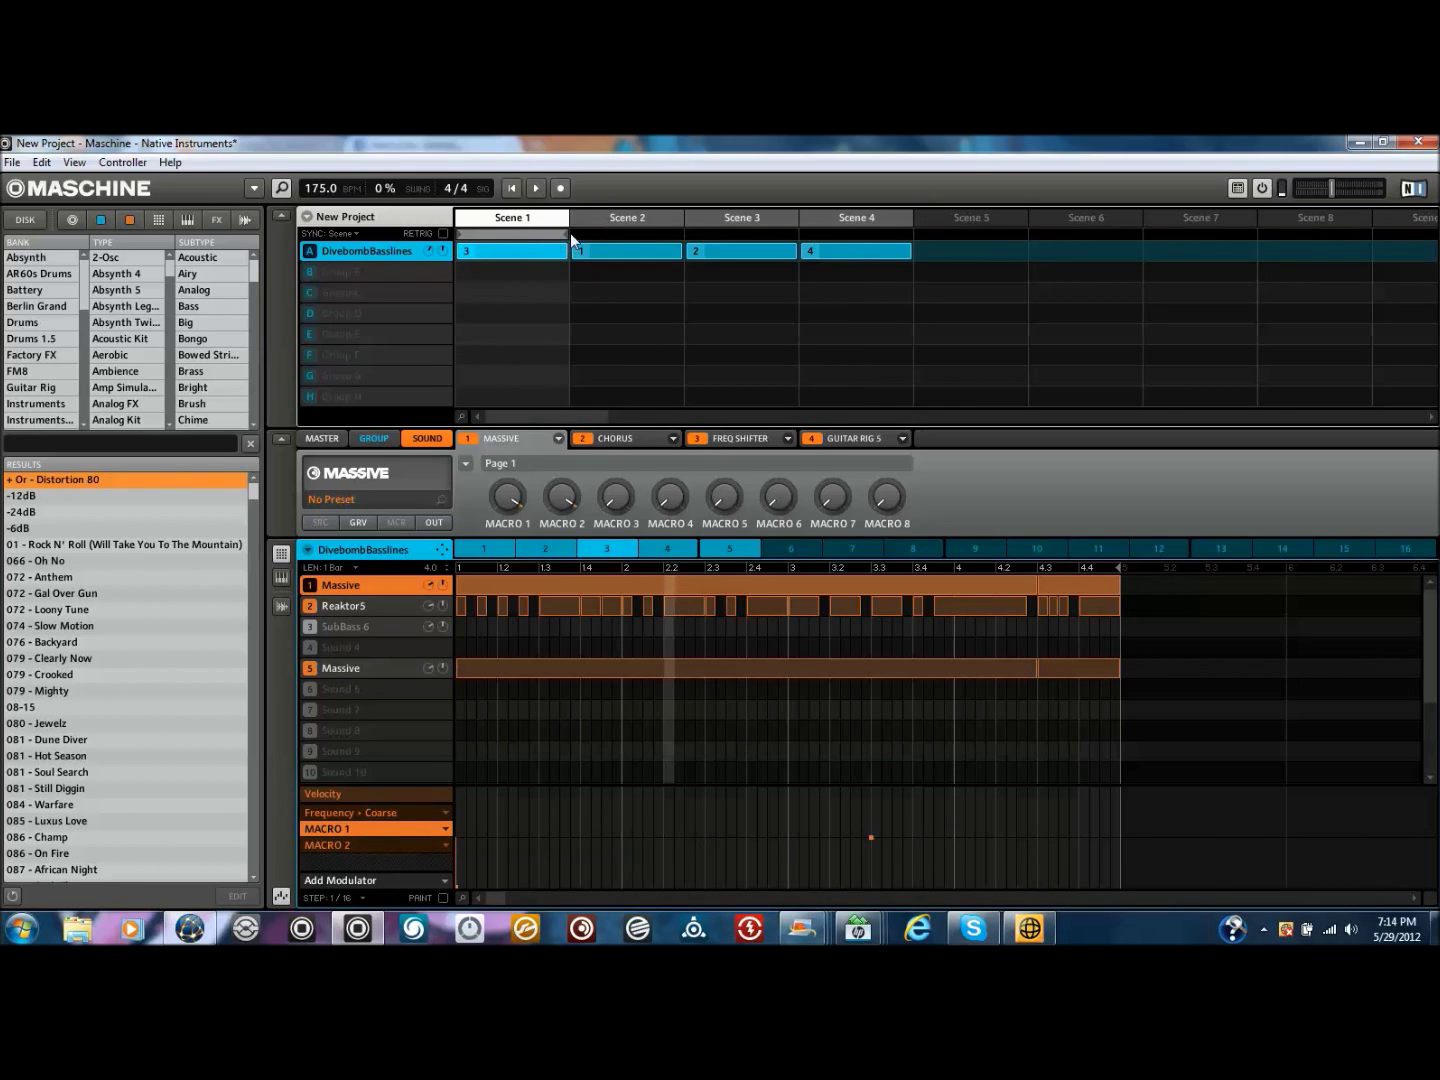
left_click_drag(567, 234, 850, 234)
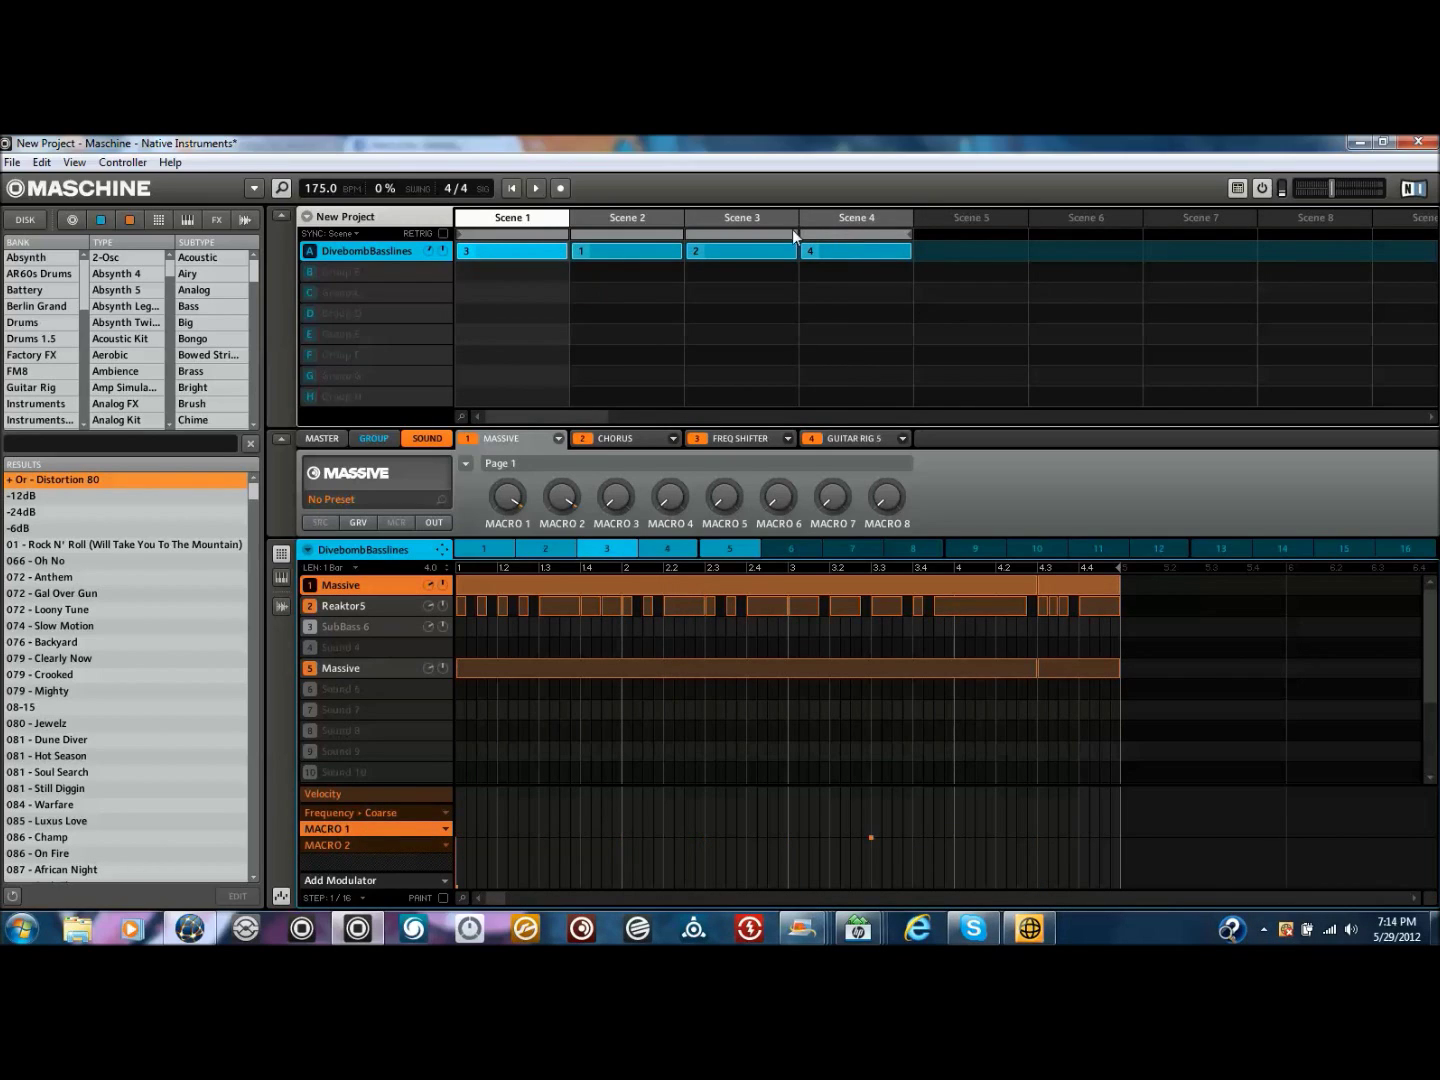
key("space")
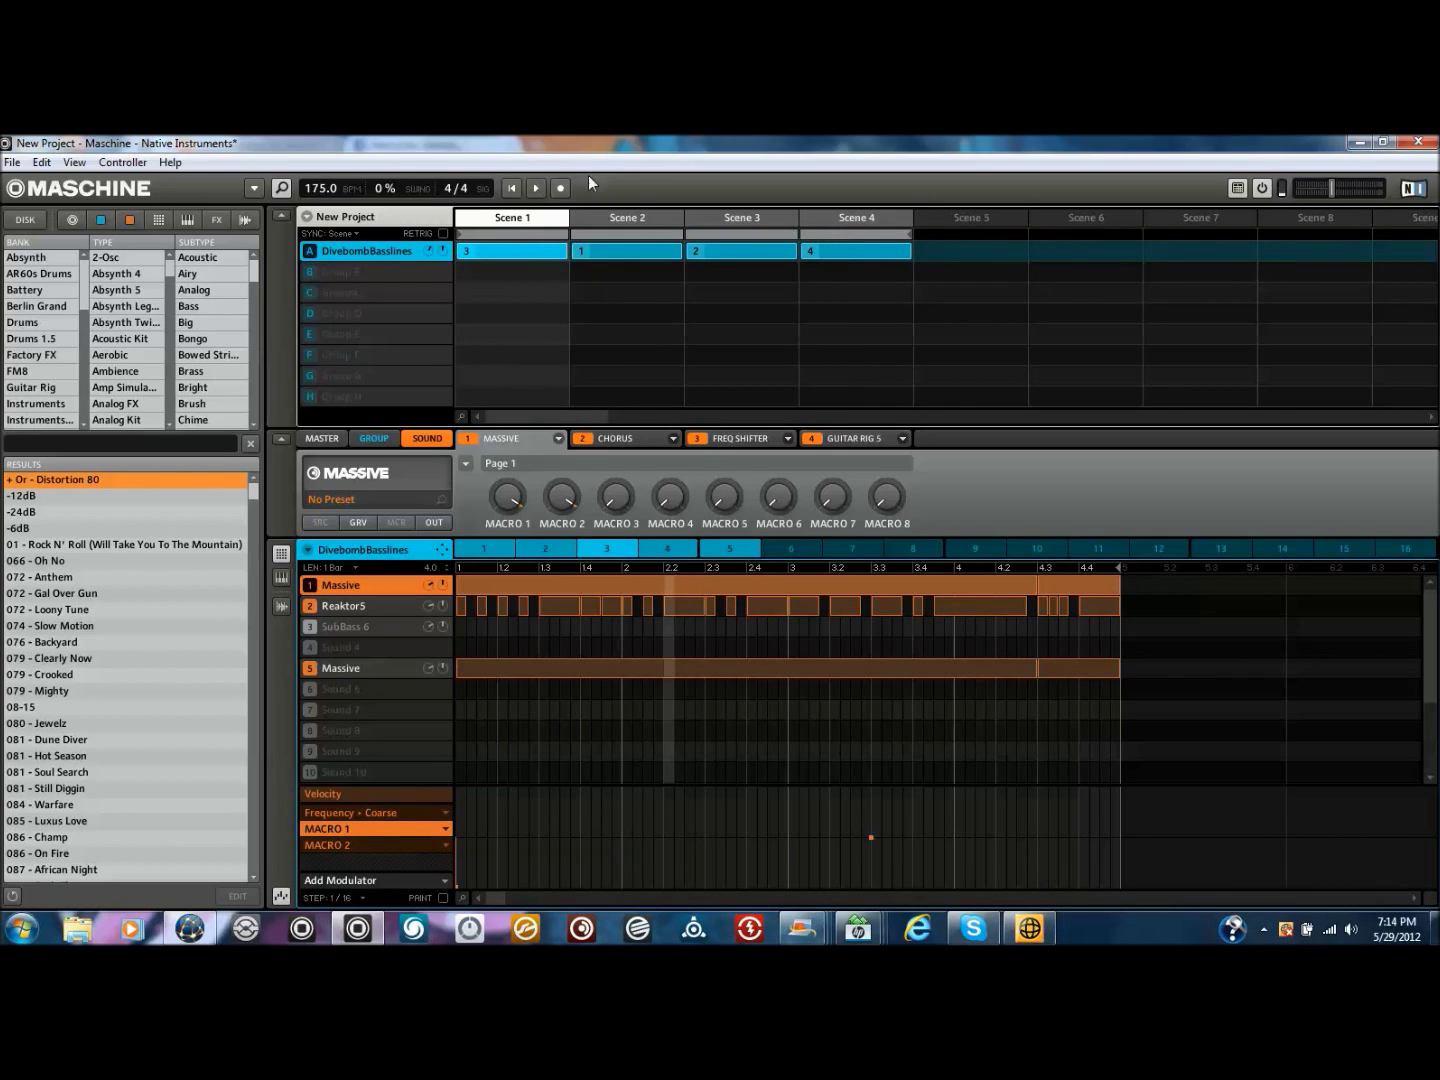
Play the arrangement from the start, viewing the DivebombBasslines patterns in Scenes 2, 3 and 4, and stop playback
left_click(510, 189)
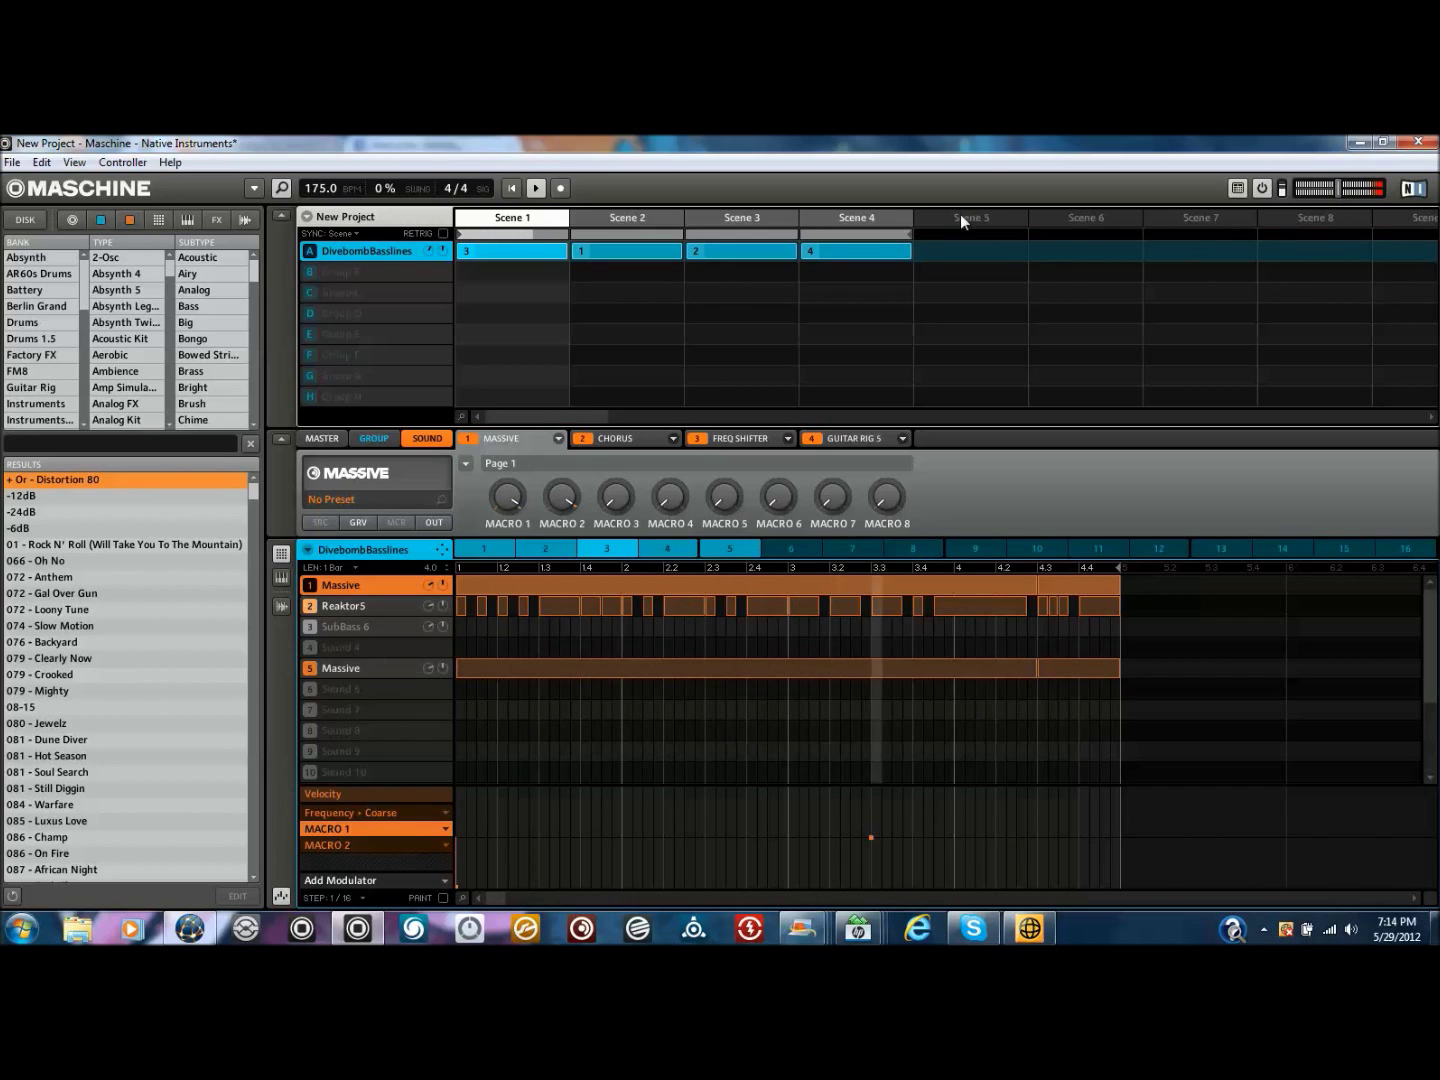
left_click(628, 219)
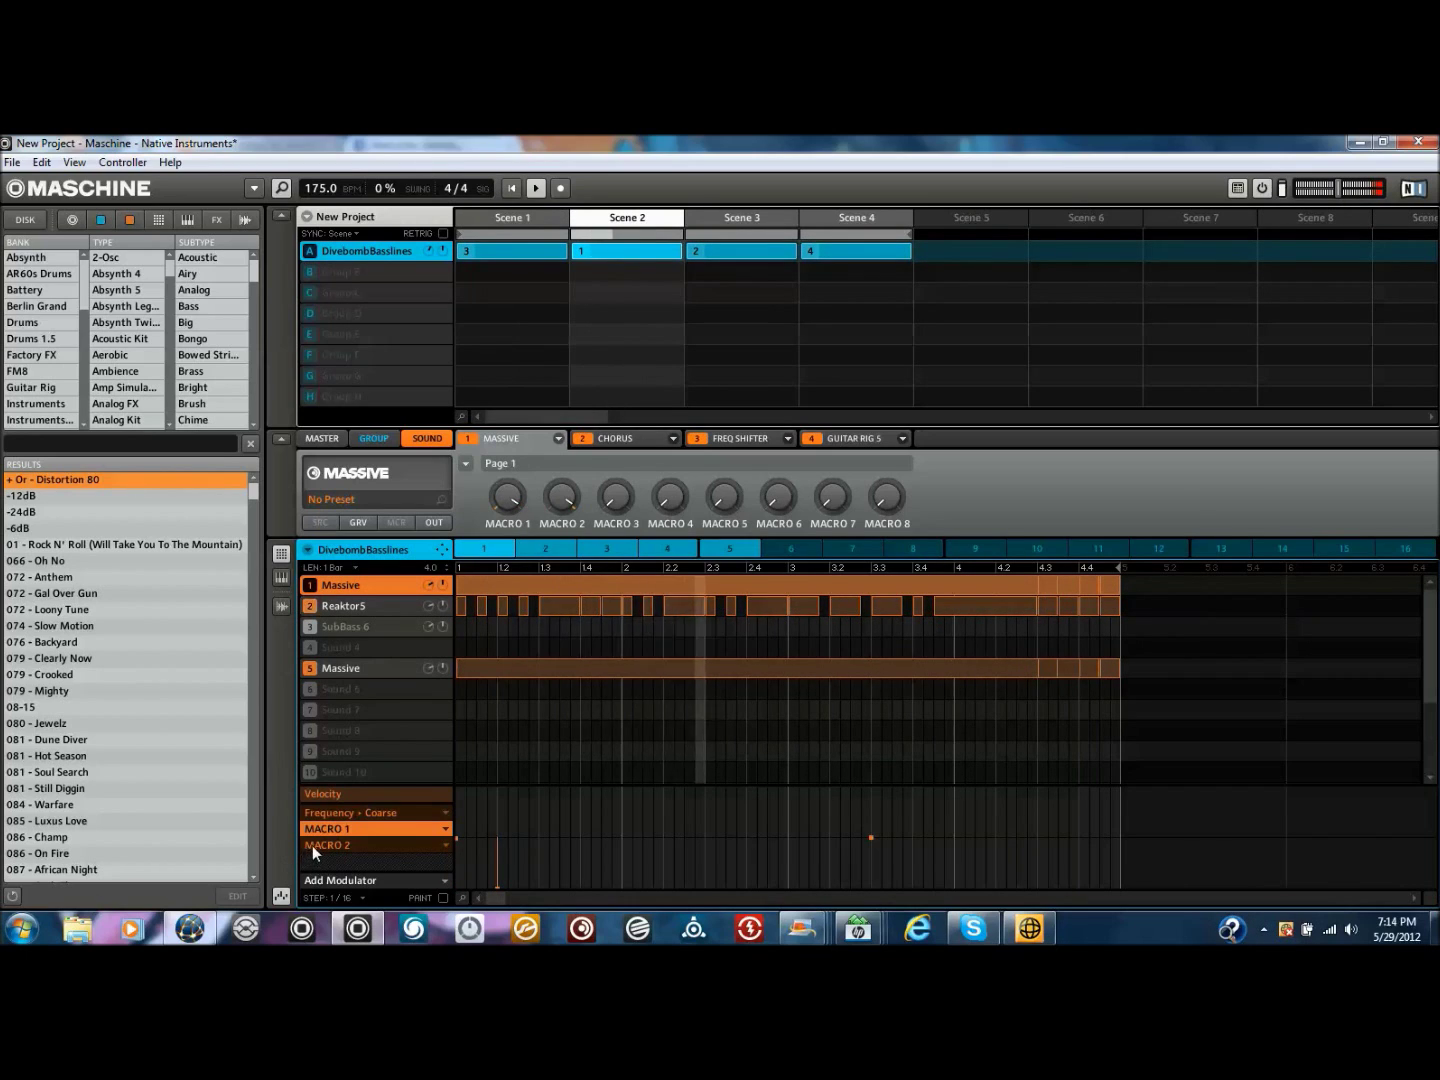
left_click(757, 214)
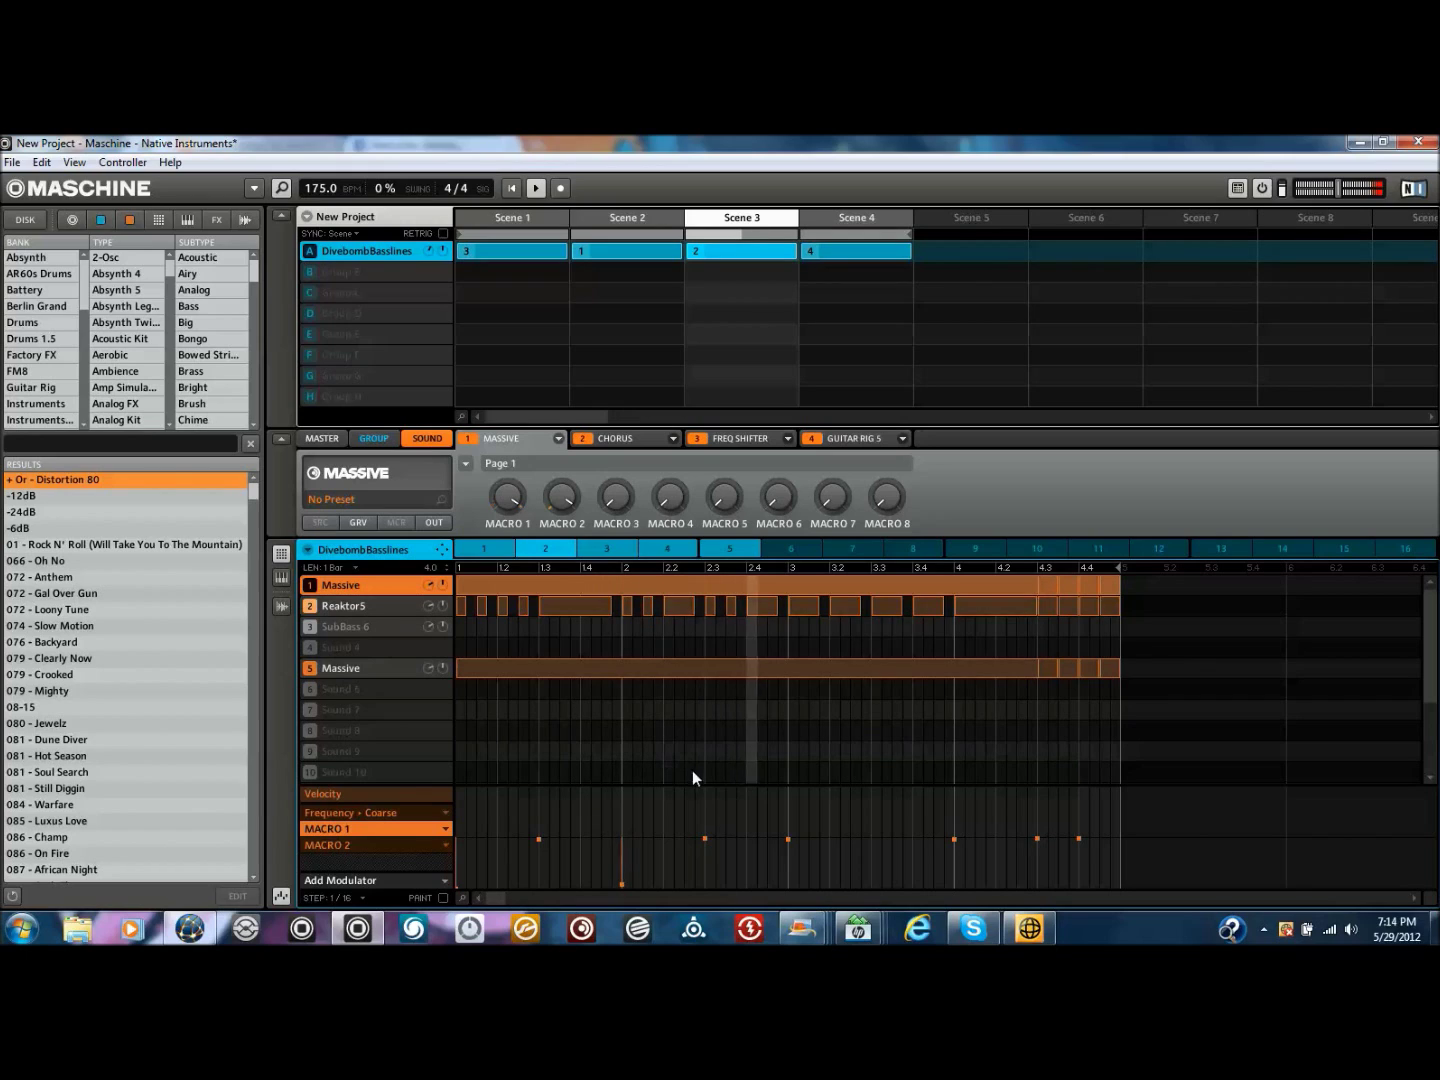
left_click(838, 215)
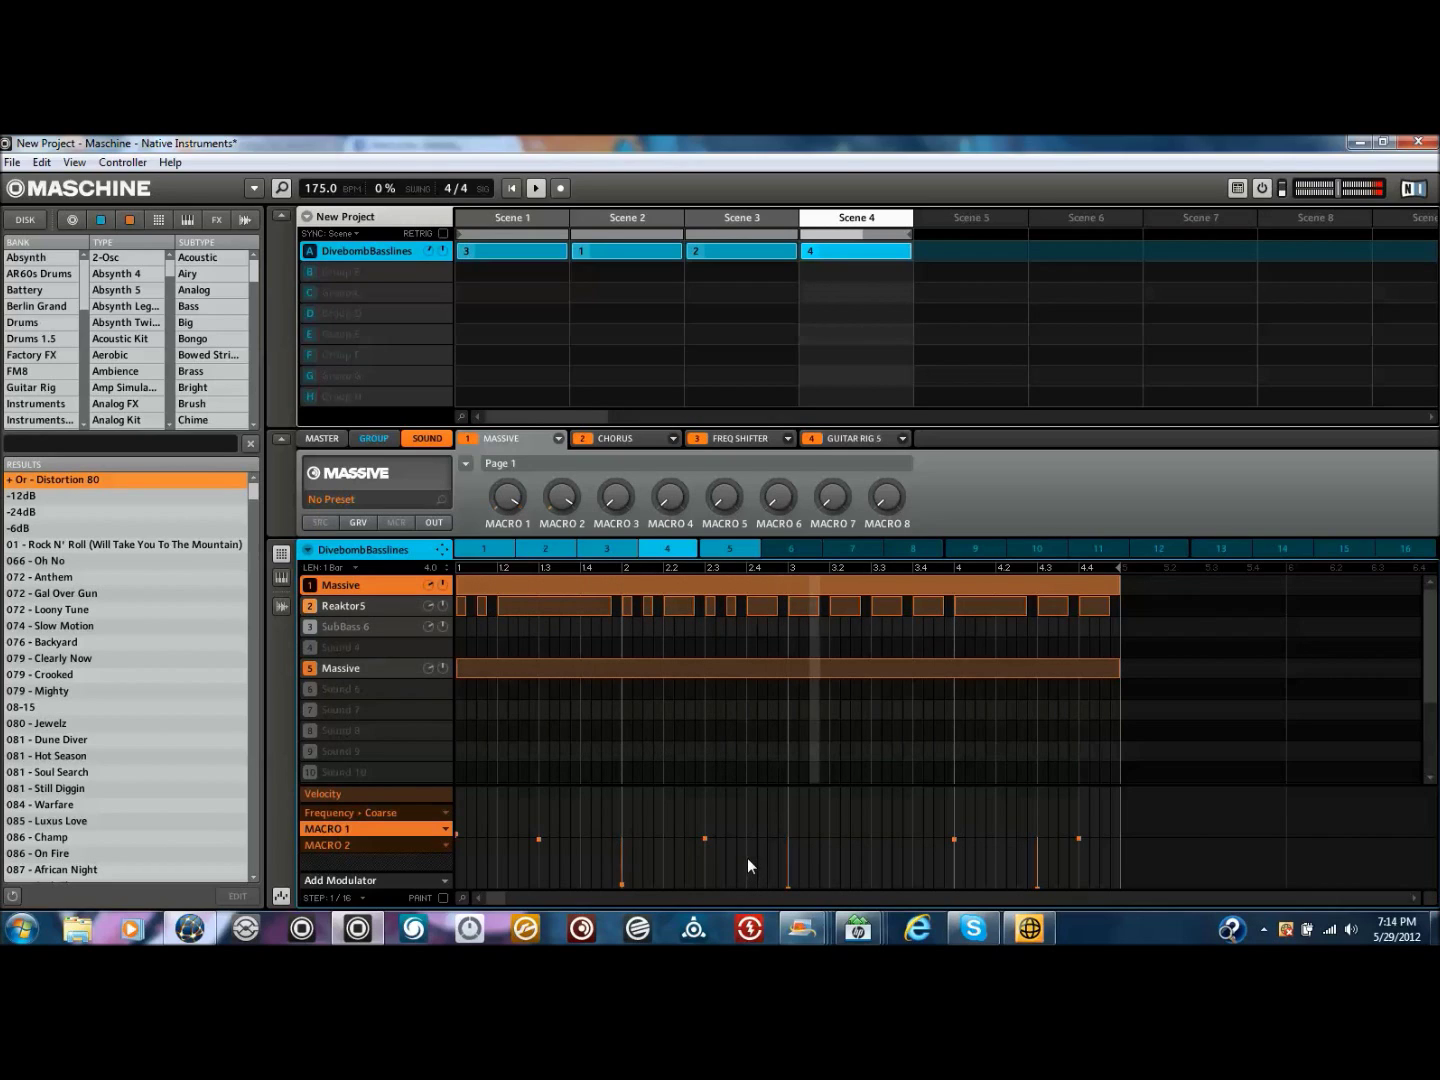
left_click(537, 189)
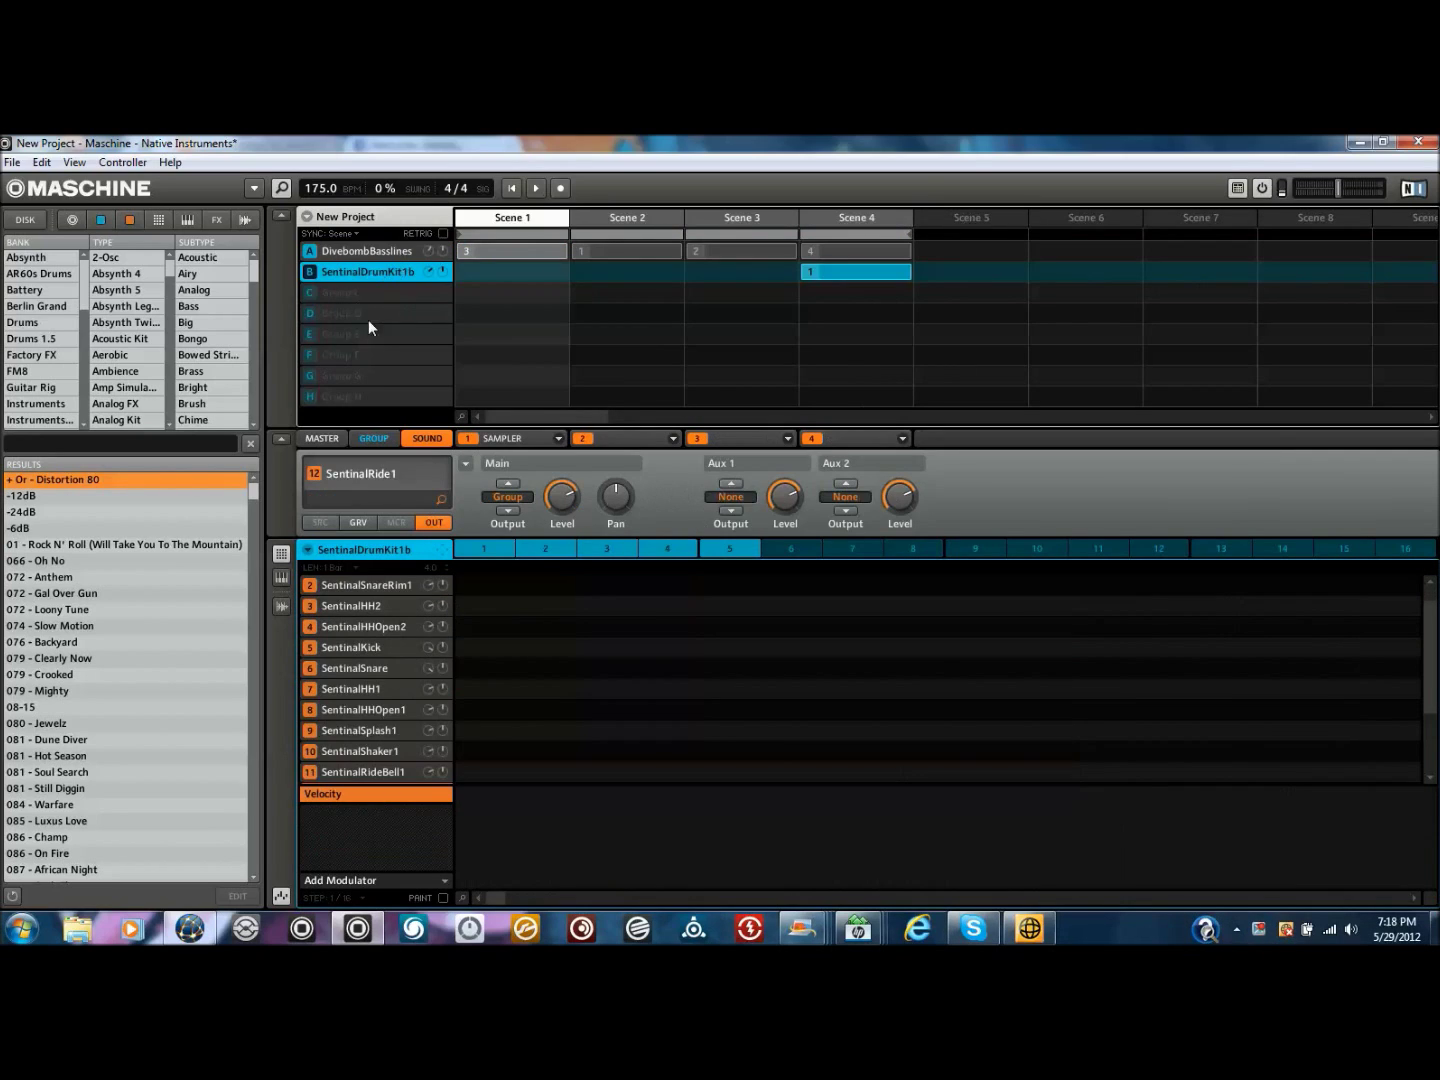
Open the saved Divebomb project from the Groups folder, discarding the changes to New Project
left_click(12, 163)
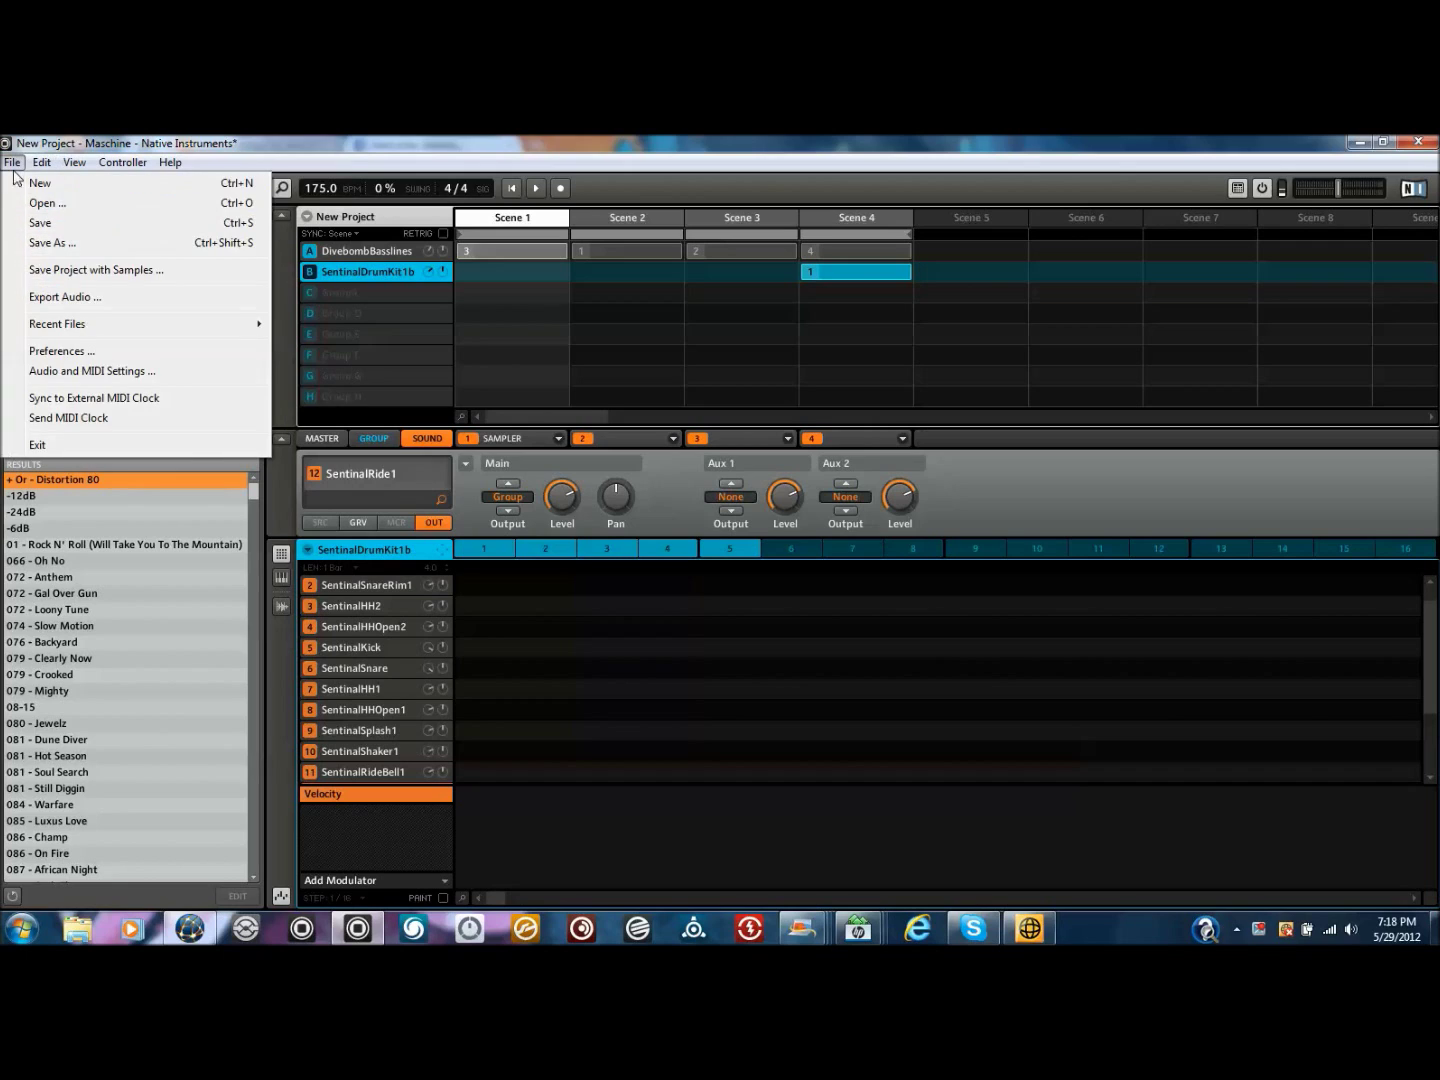
left_click(31, 206)
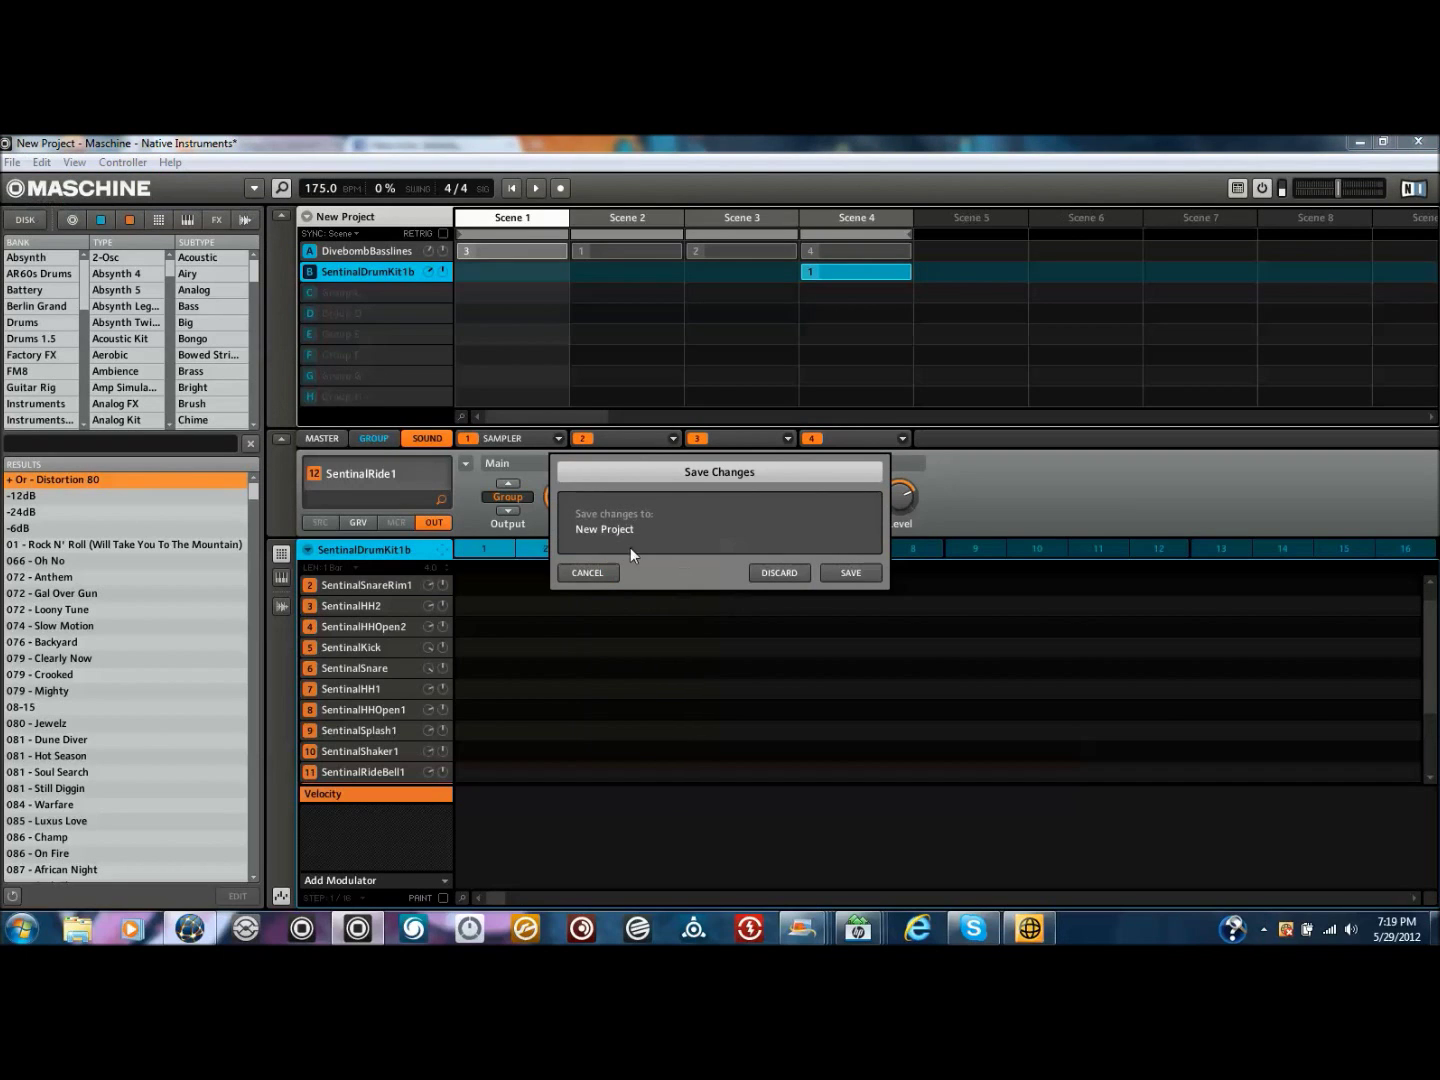
left_click(779, 573)
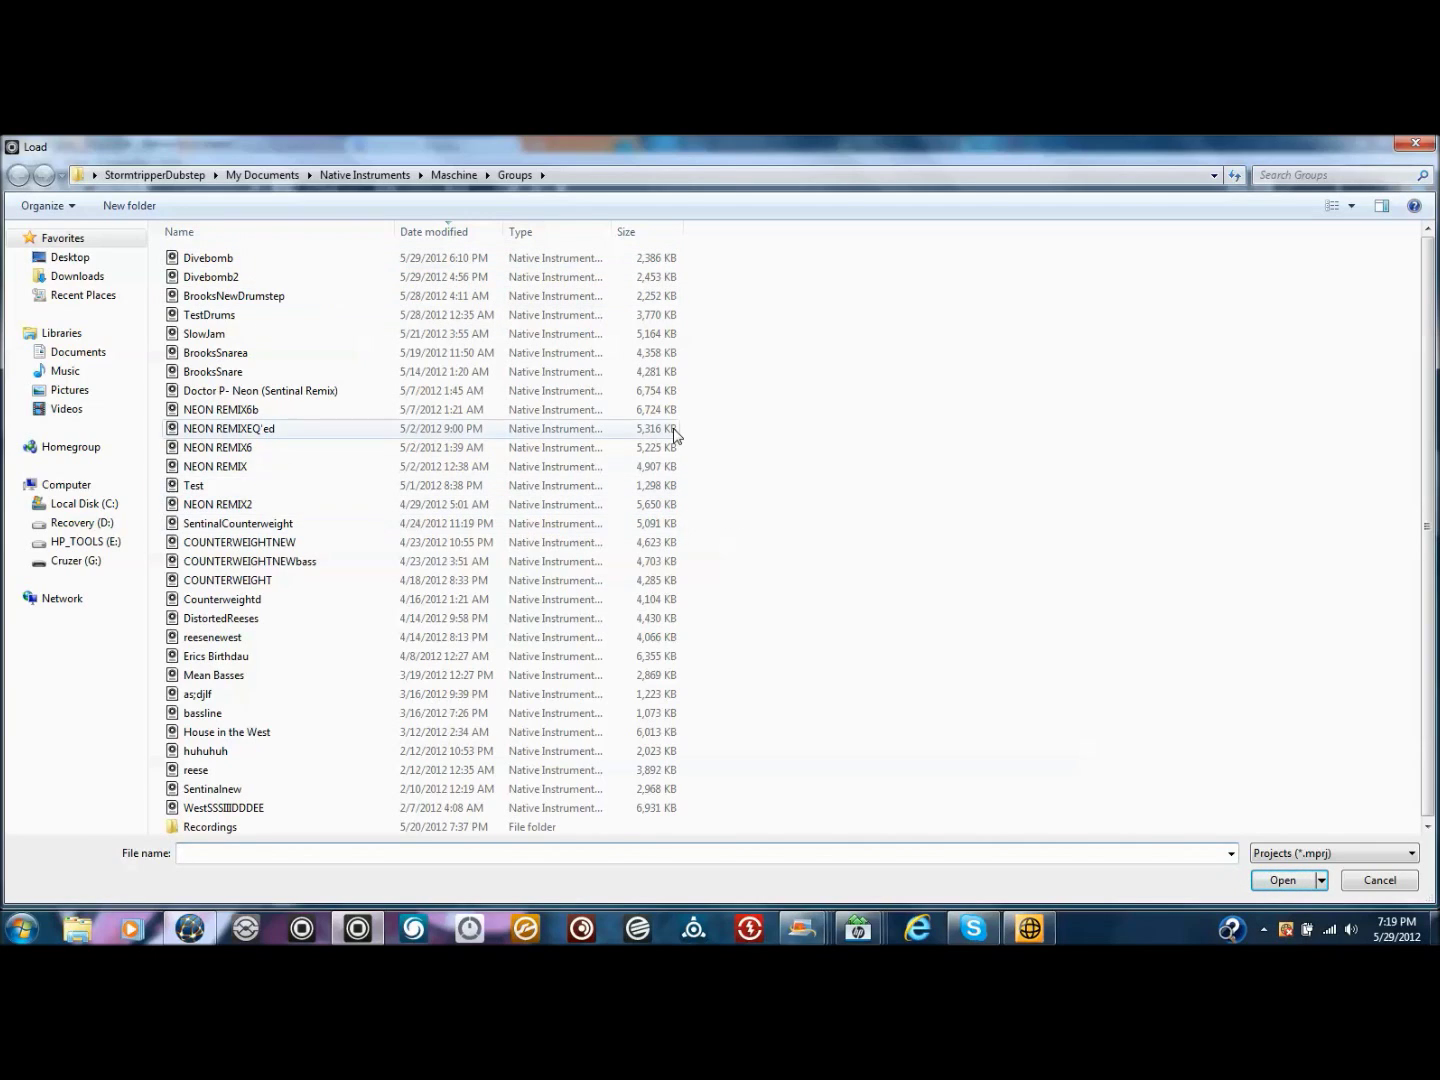
double_click(280, 262)
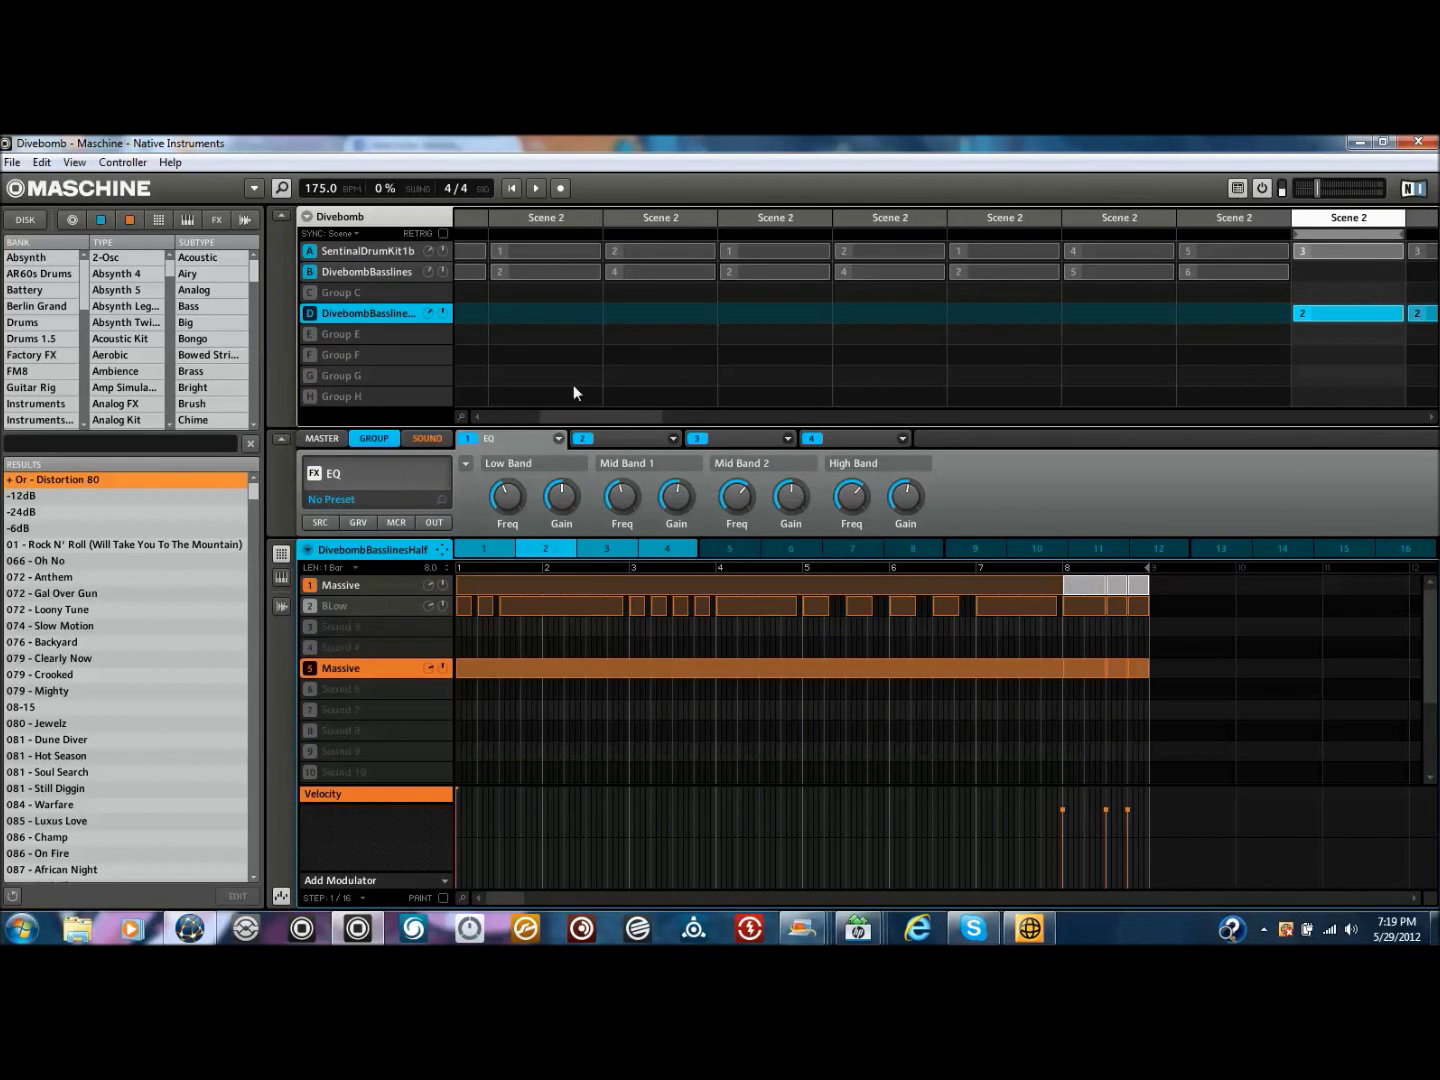
Audition the DivebombBasslines group from the start of the first Scene 1 and stop playback
left_click_drag(607, 418, 471, 409)
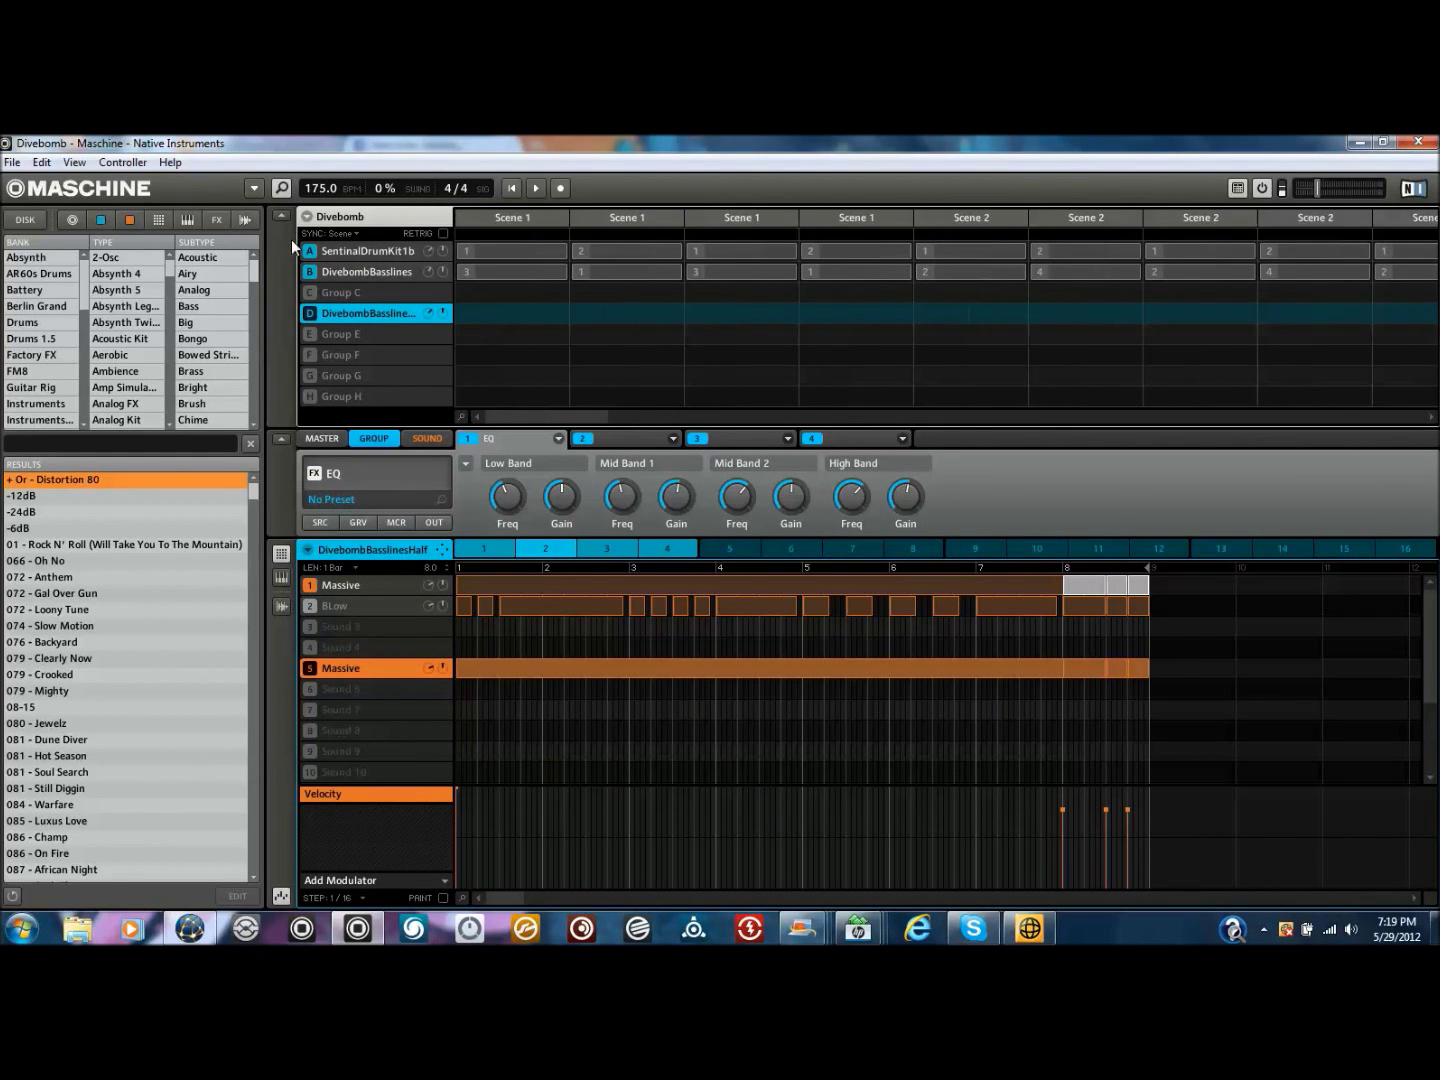
left_click(498, 222)
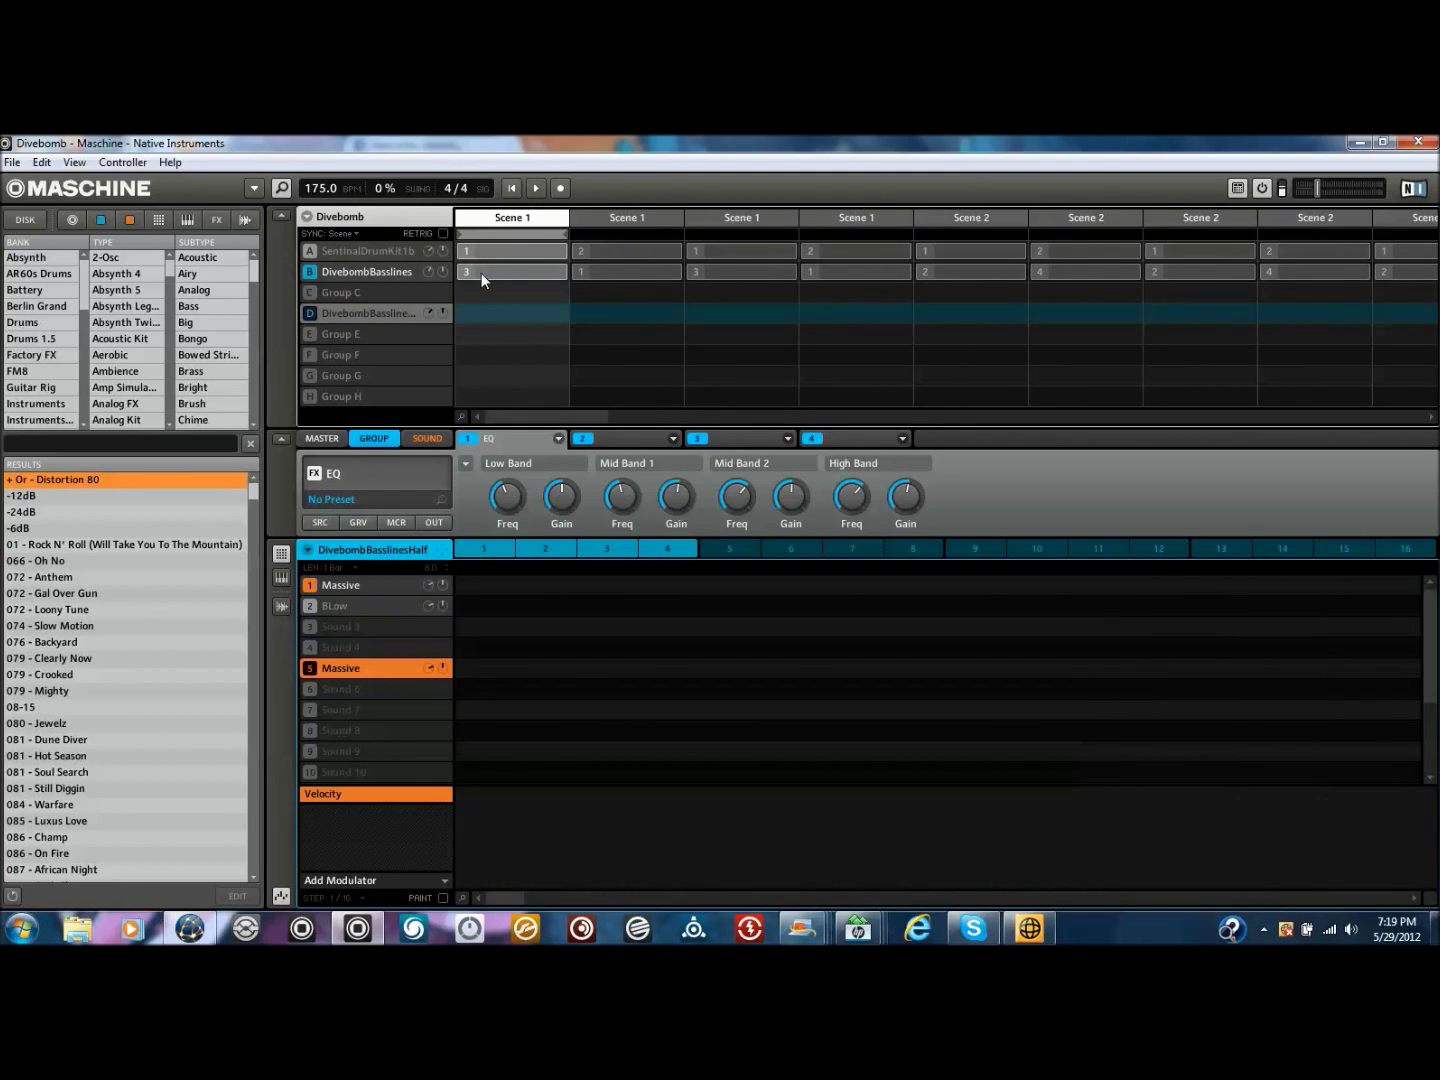
left_click(401, 270)
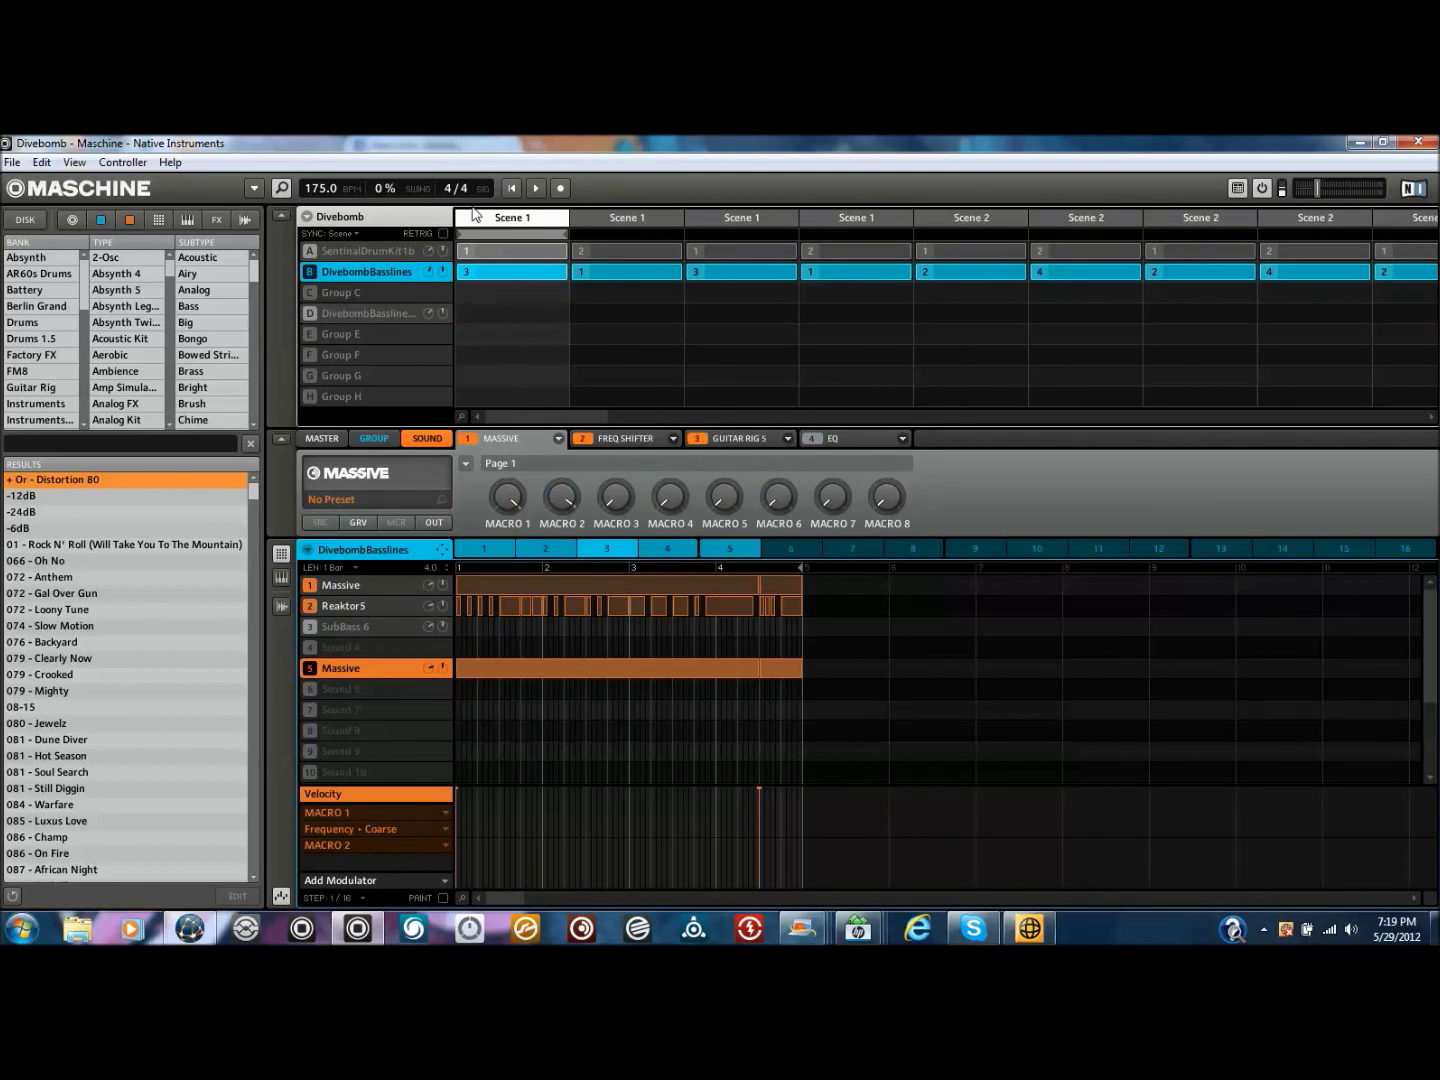
left_click(511, 189)
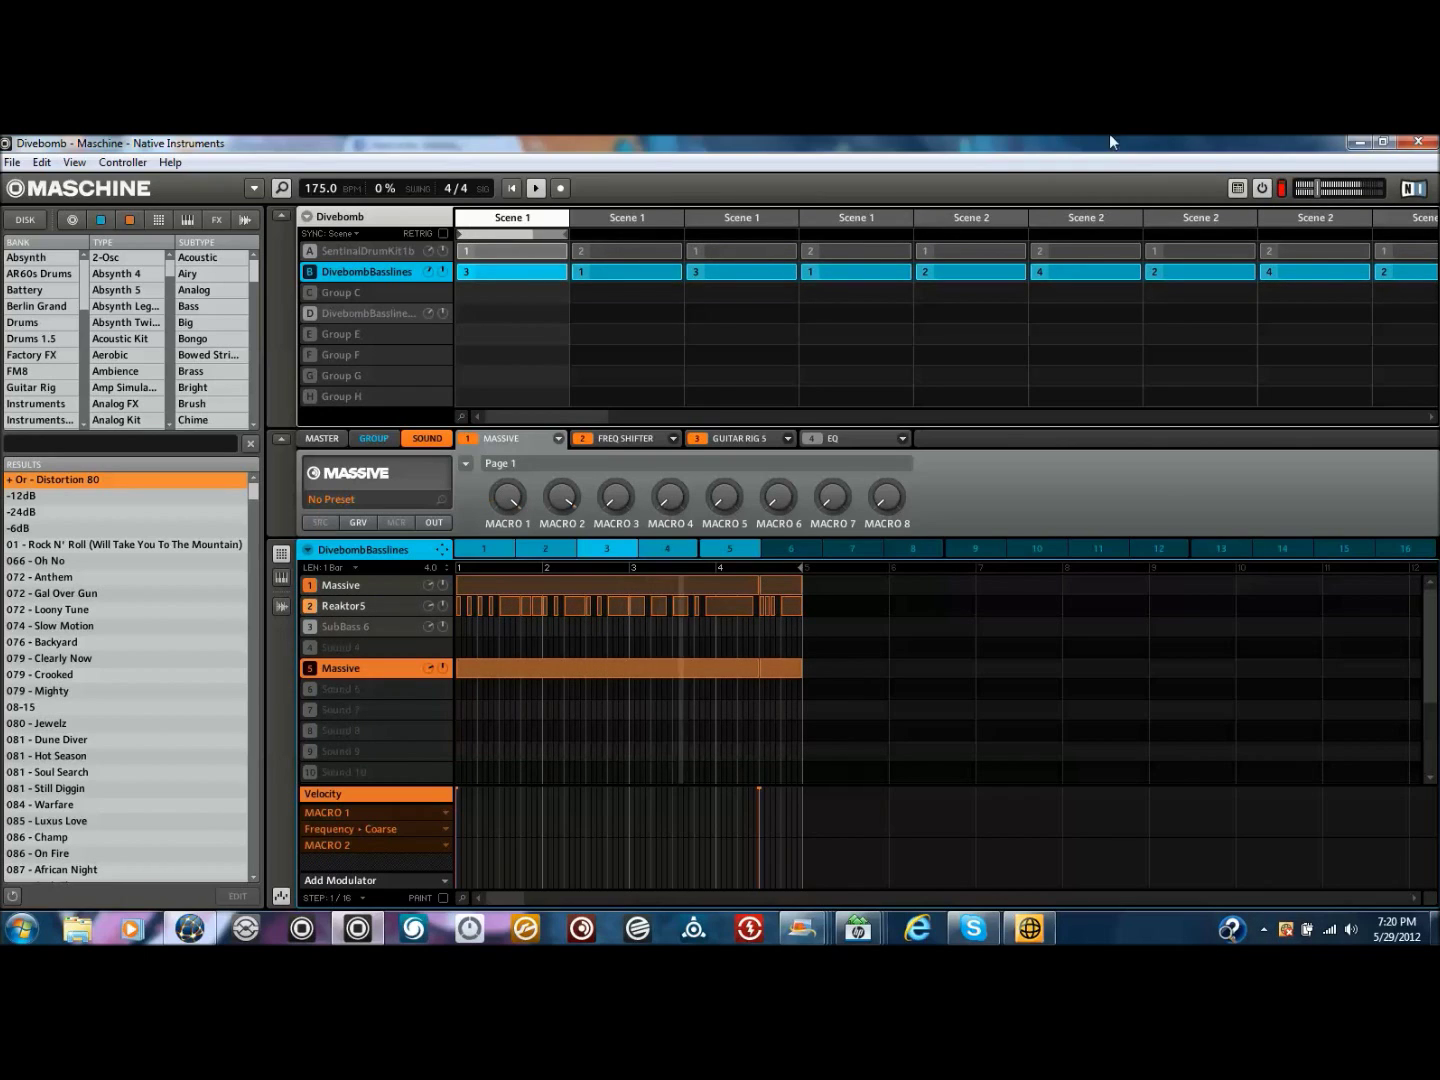
left_click(537, 188)
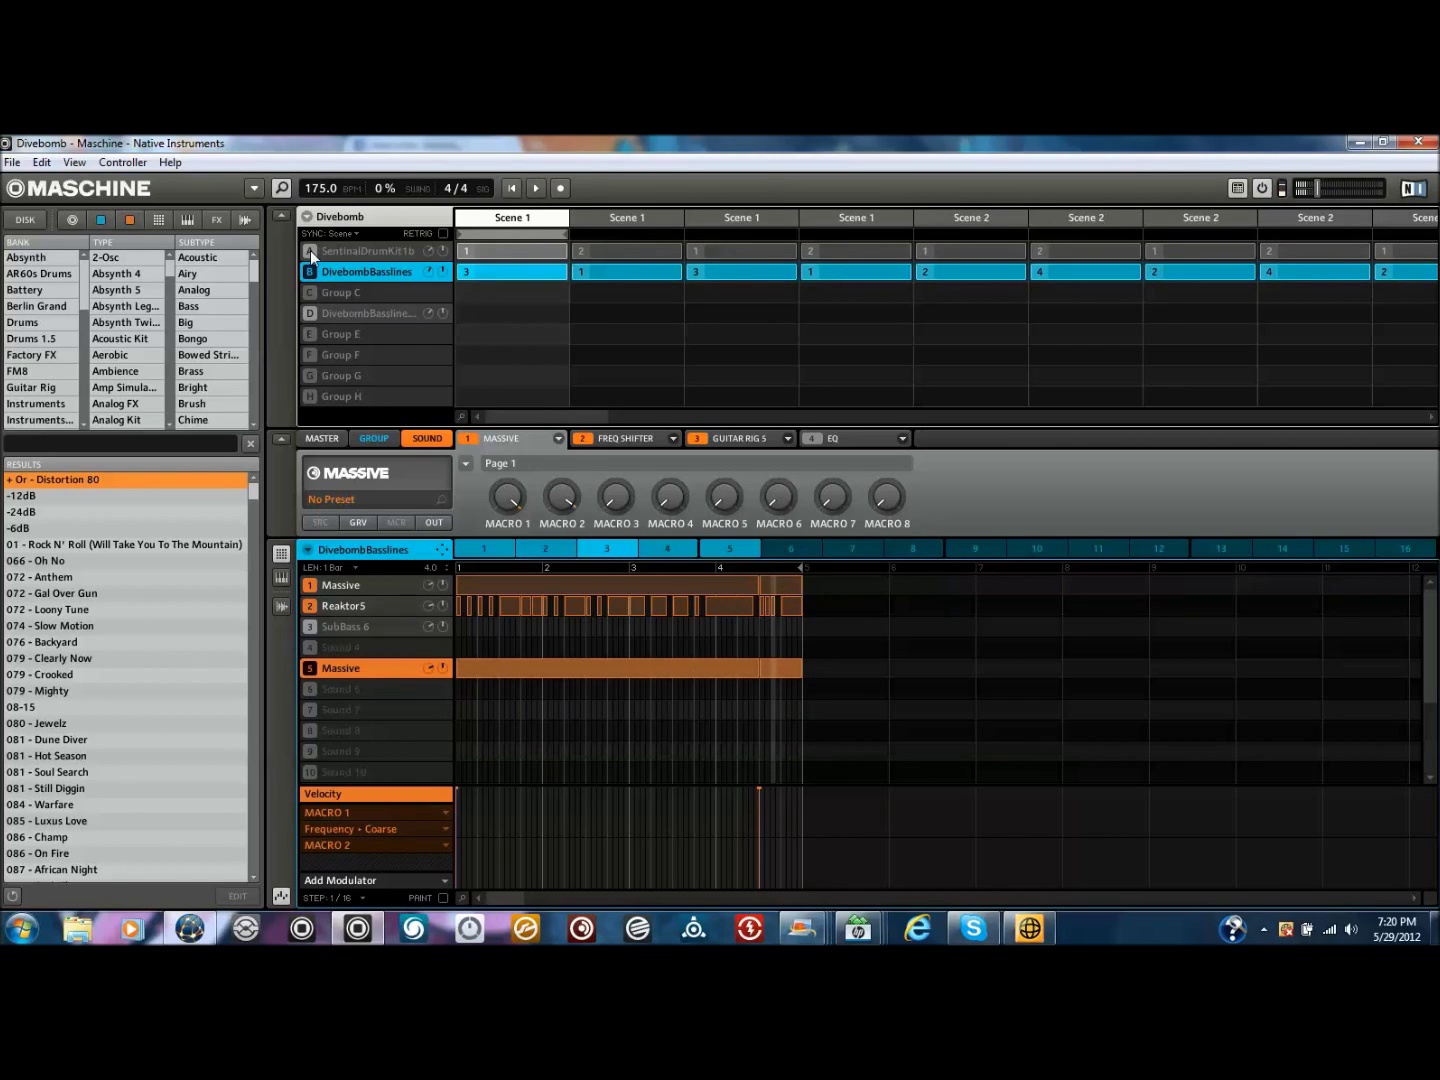
View the SentinalDrumKit1b patterns, and select DivebombBasslinesHalf in the first Scene 2 that contains its pattern 2
left_click(371, 251)
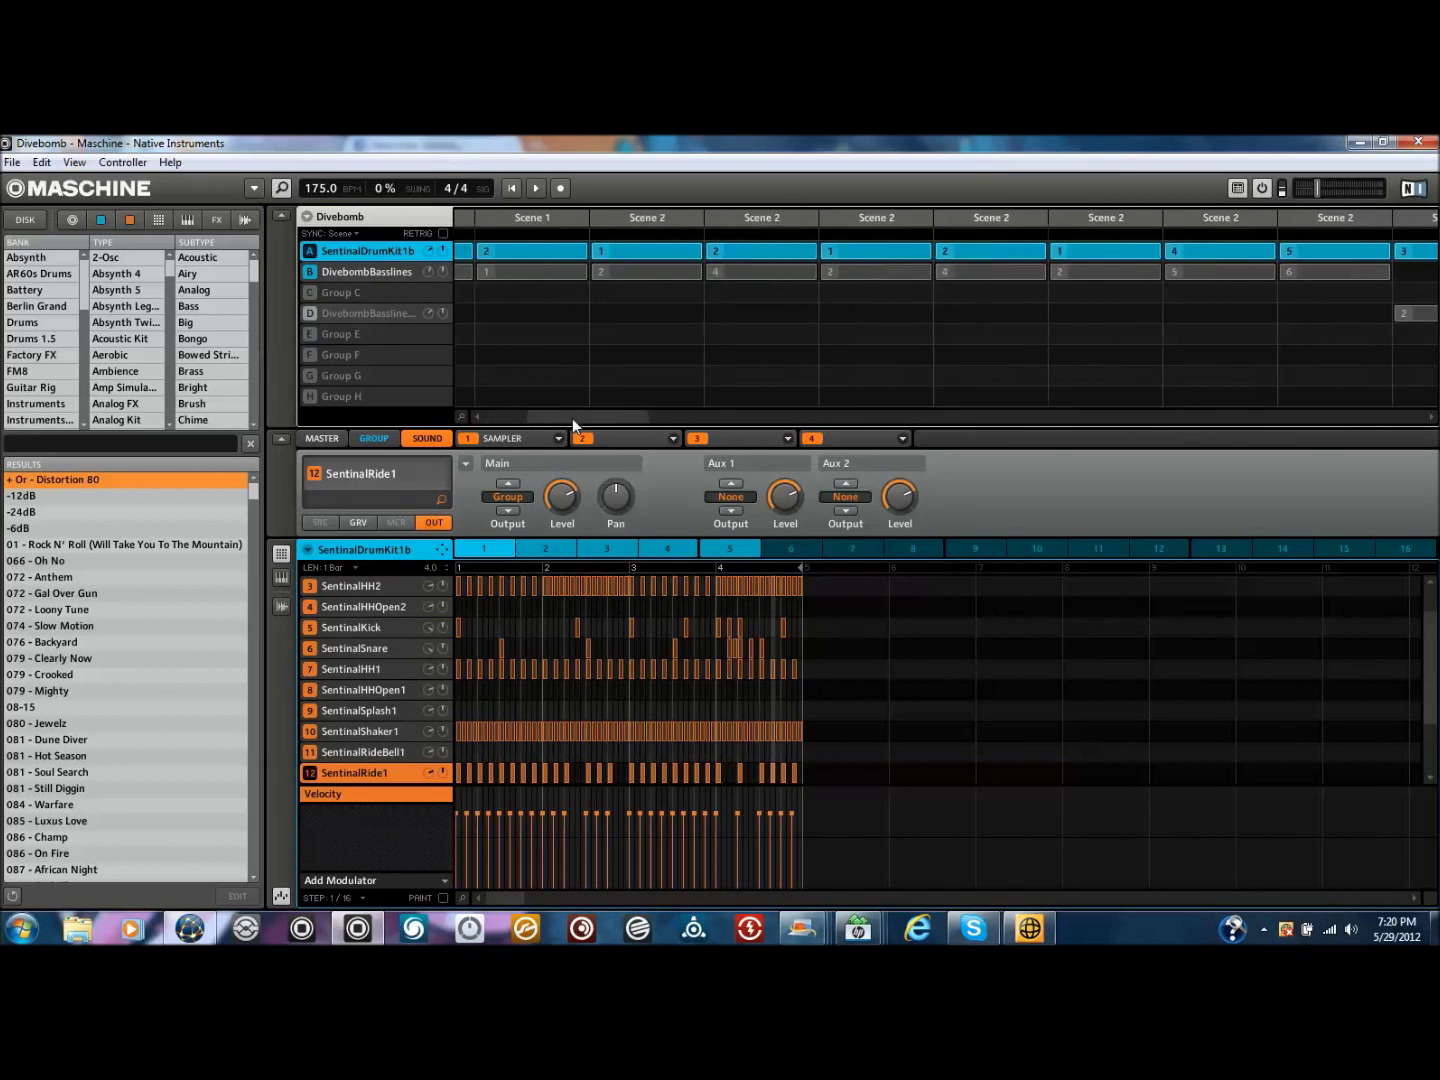
left_click_drag(511, 418, 679, 424)
left_click(562, 215)
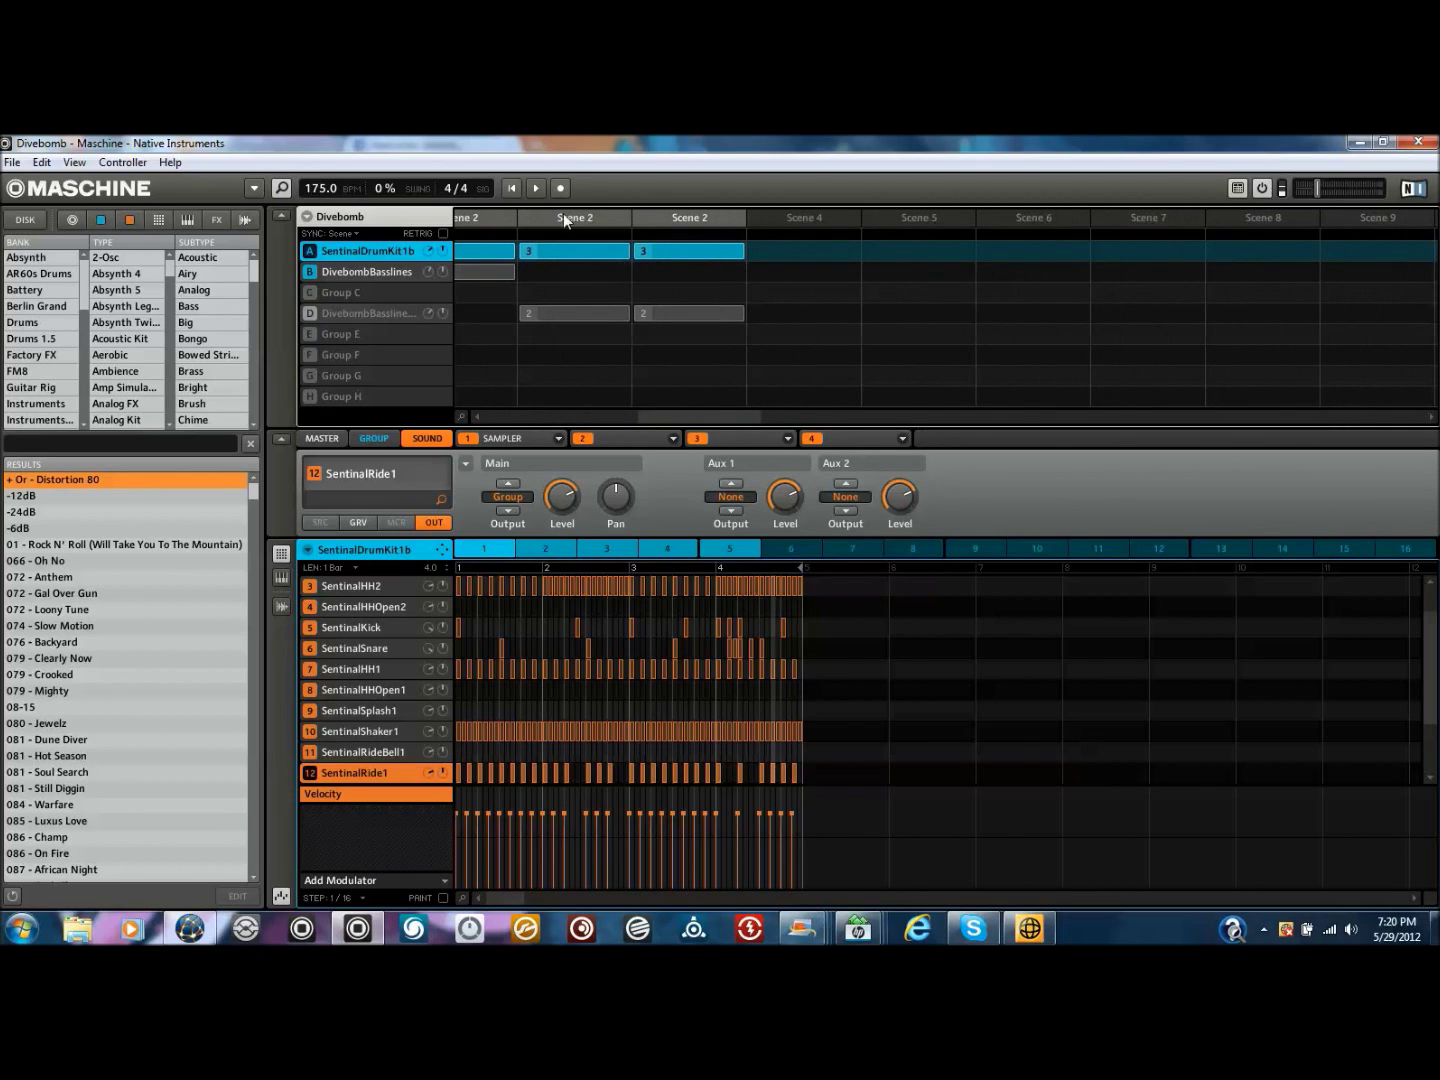
left_click(378, 314)
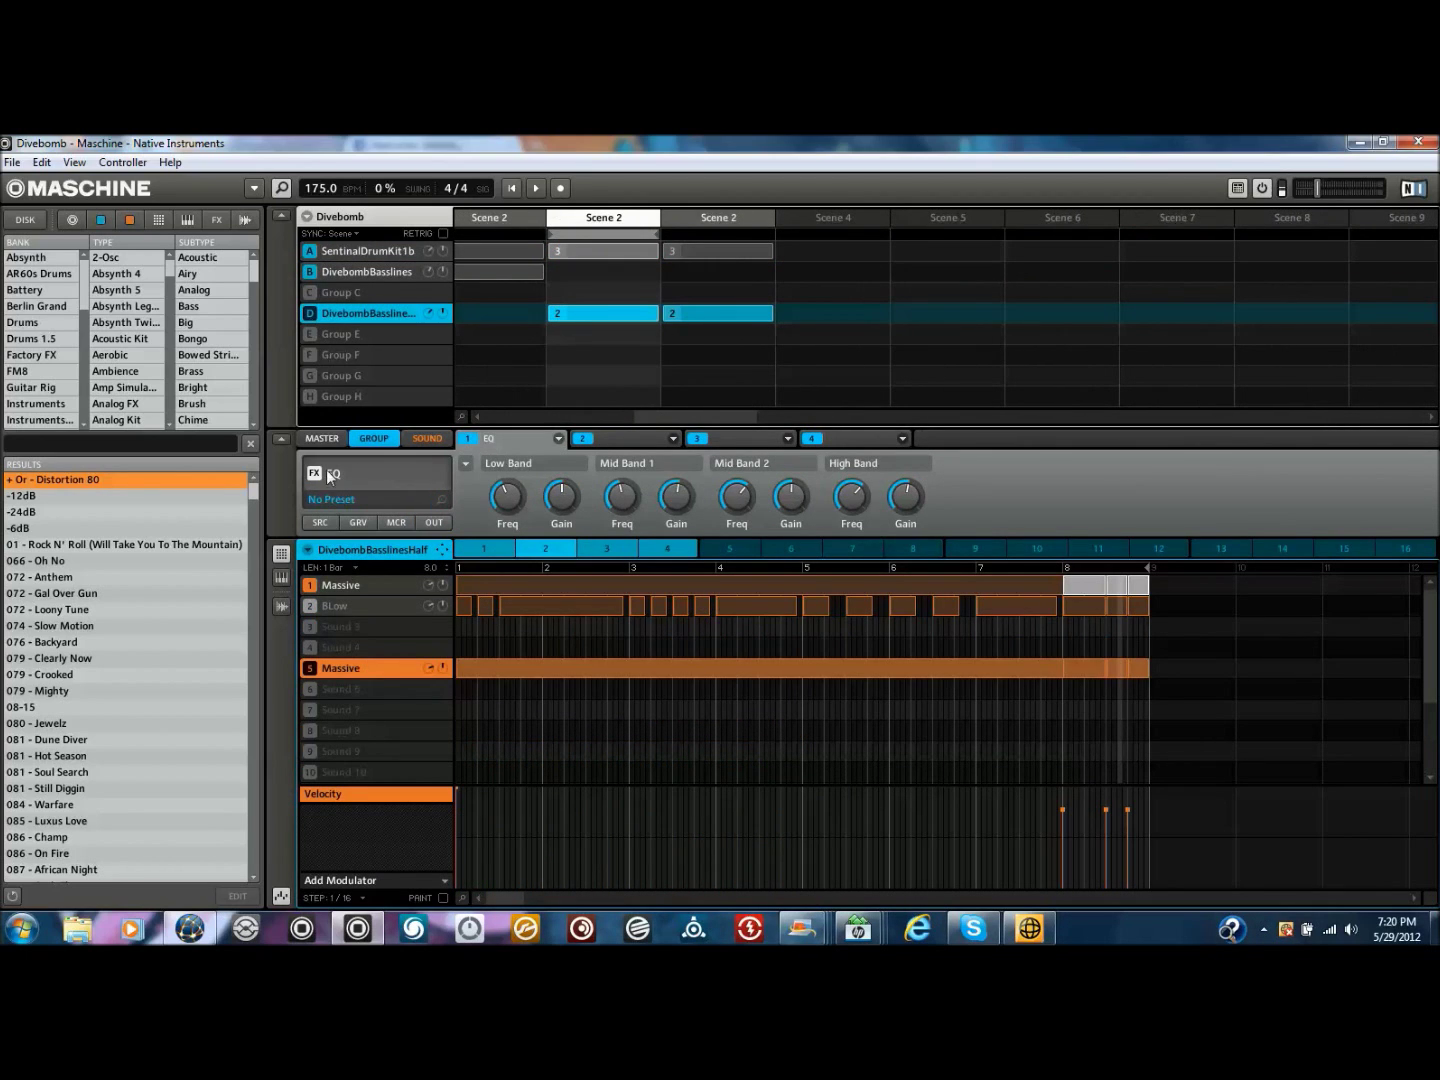
Inspect the 7 PERF and 8 PERF curves in the Massive editor of the first DivebombBasslinesHalf sound and close it
left_click(356, 586)
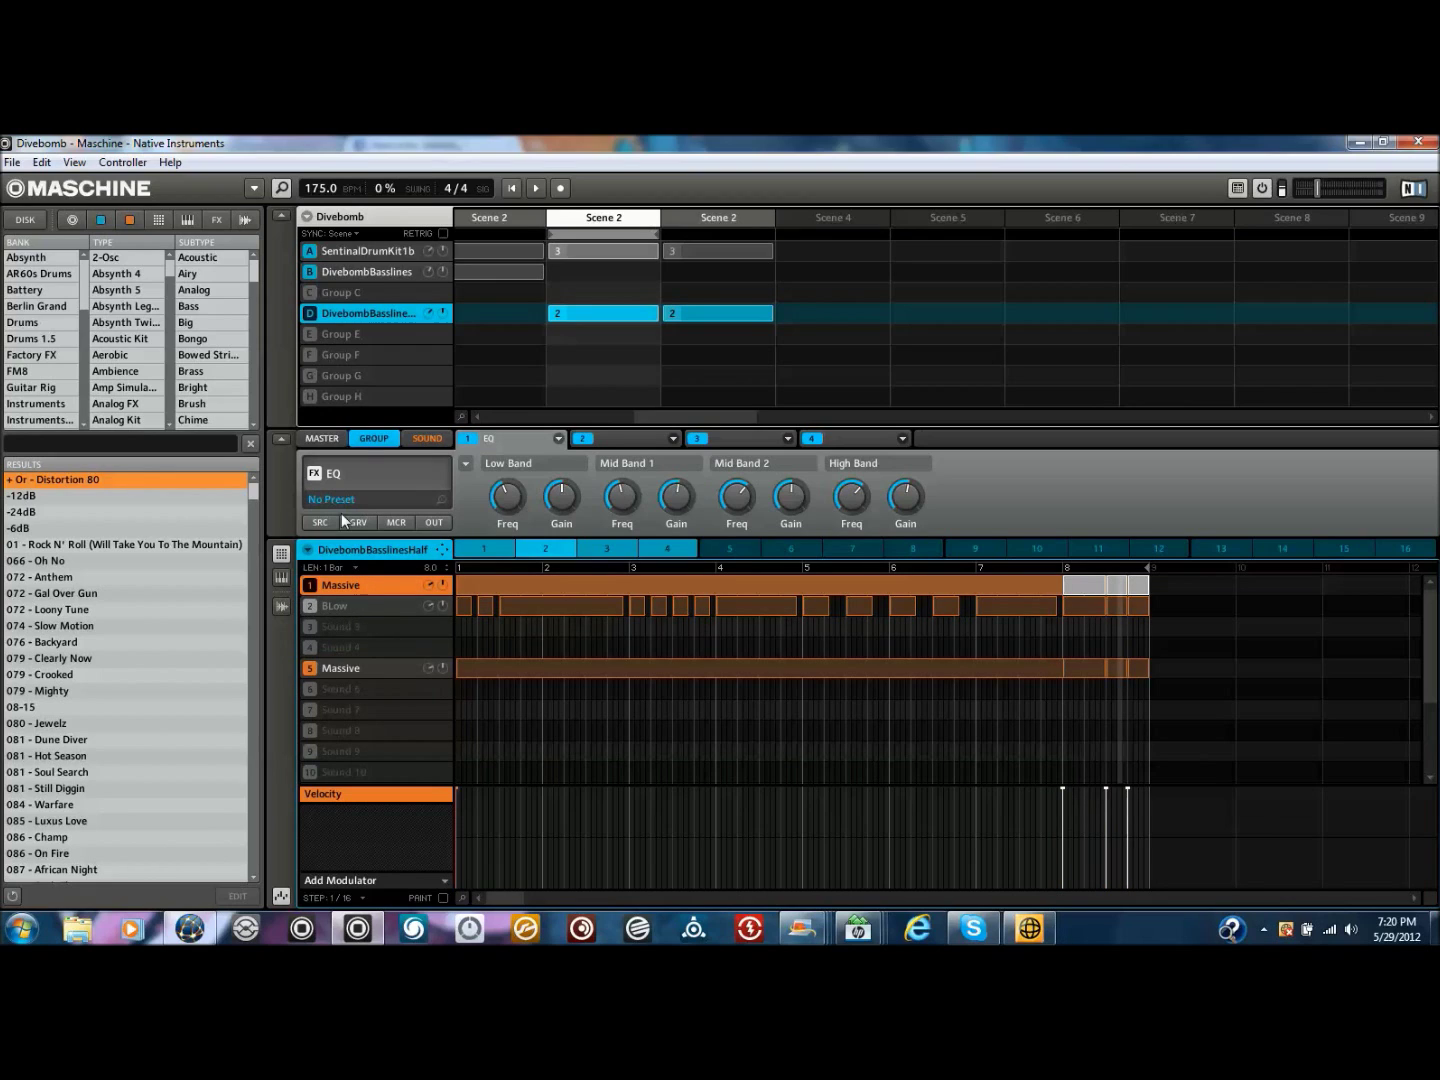
left_click(428, 438)
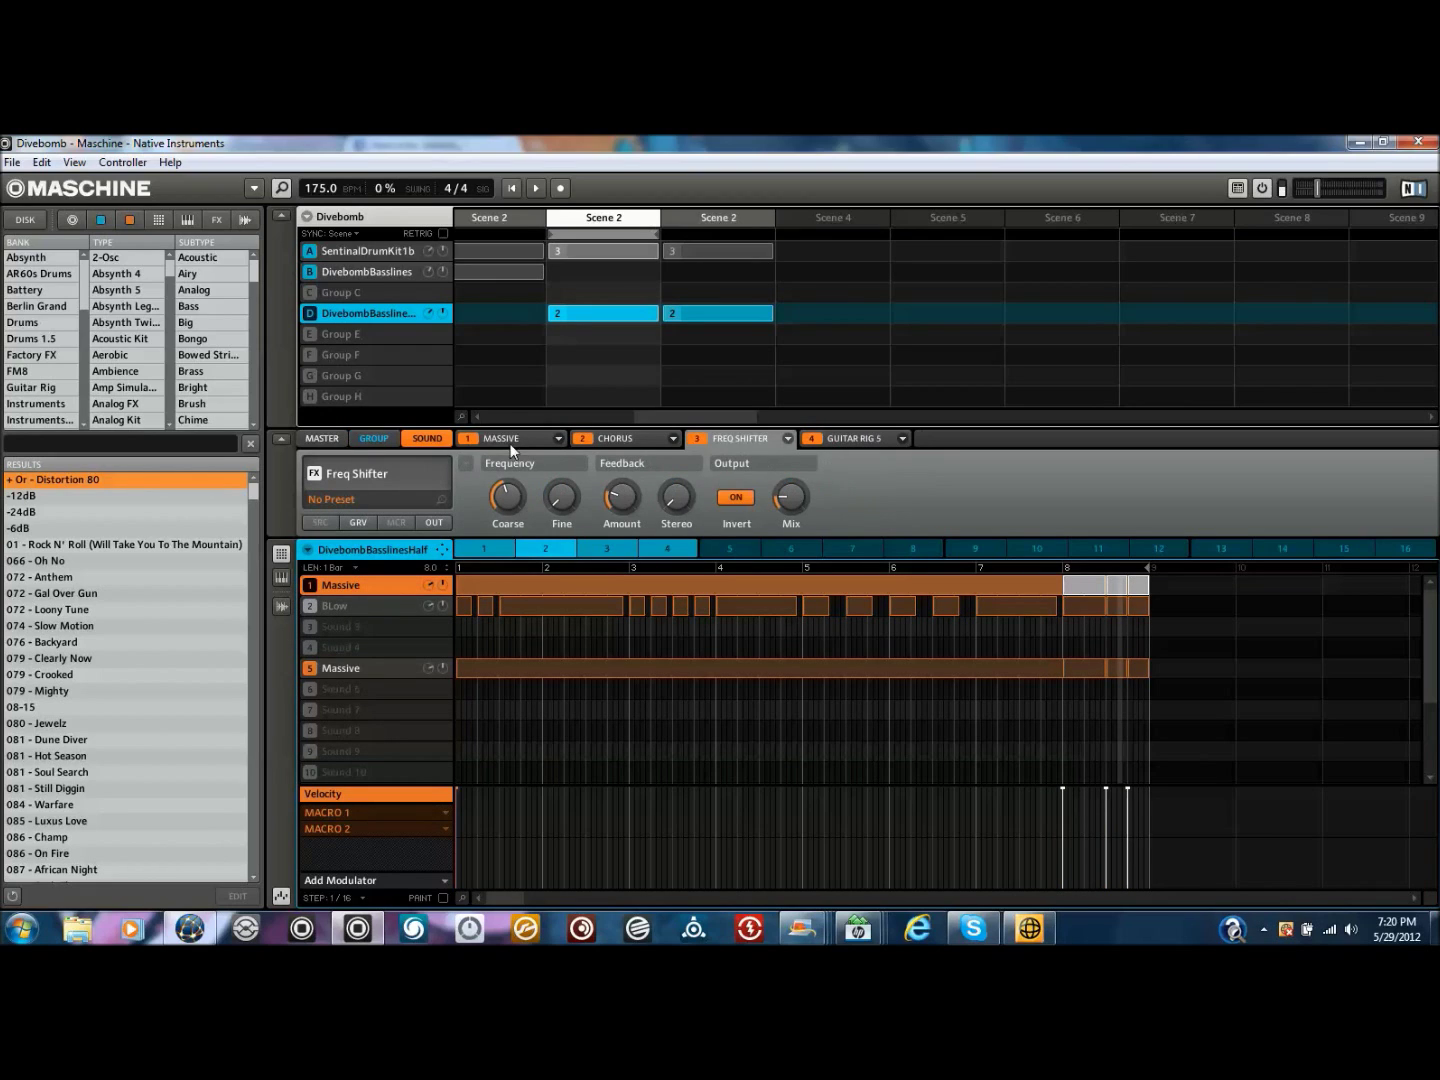
left_click(498, 439)
left_click(441, 463)
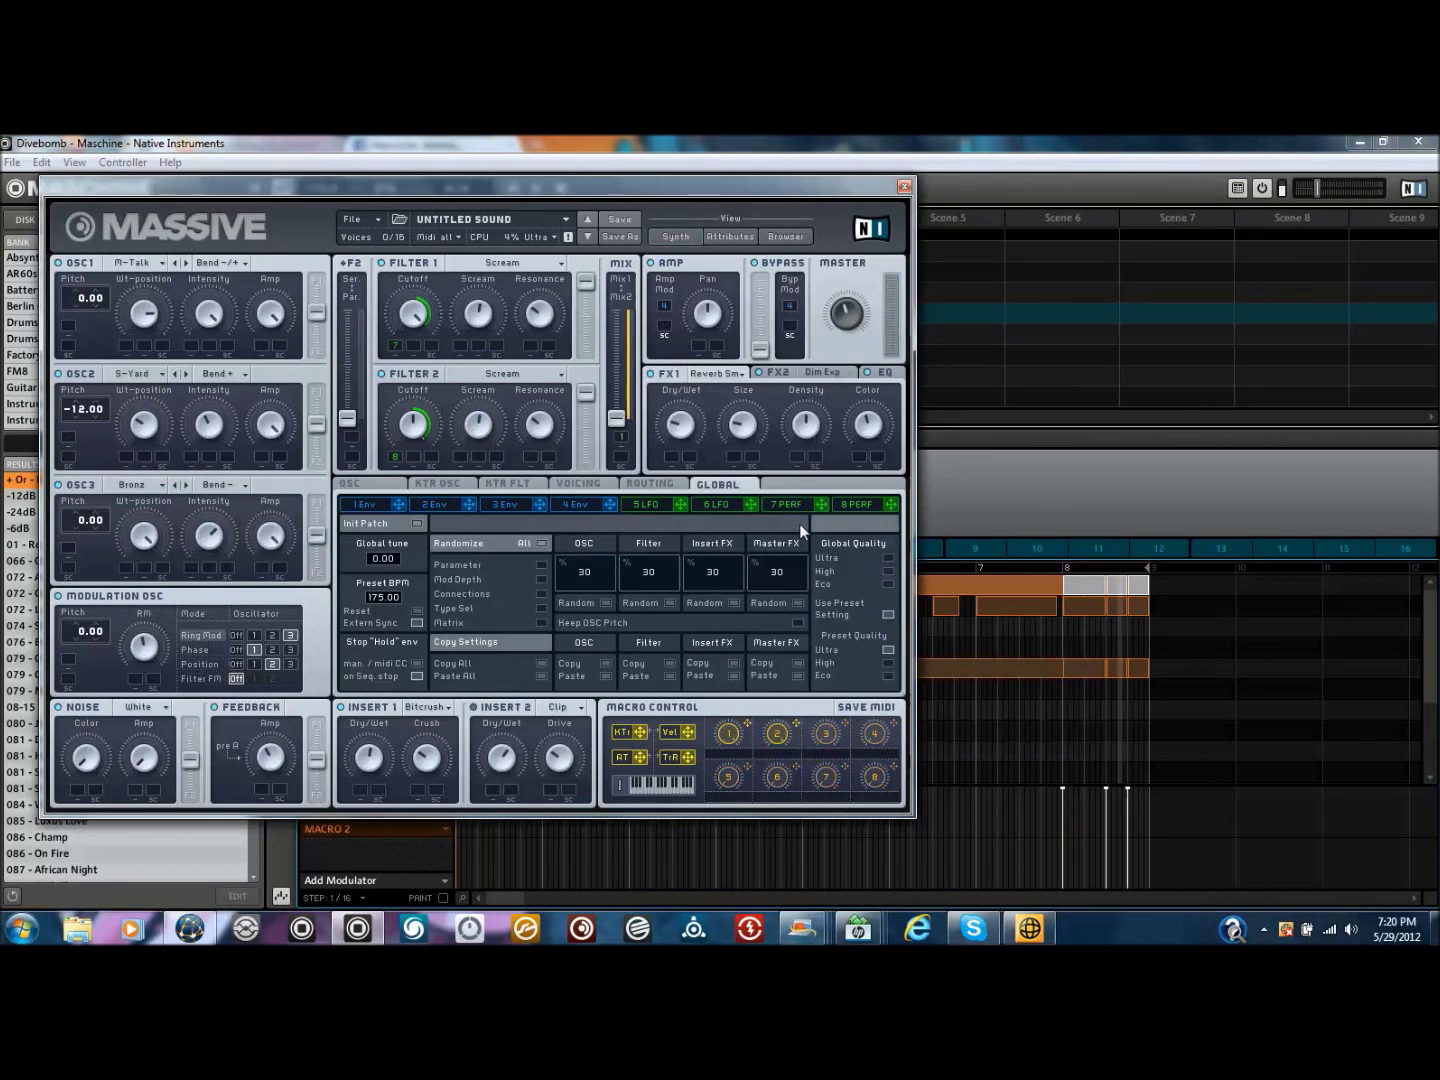
left_click(790, 504)
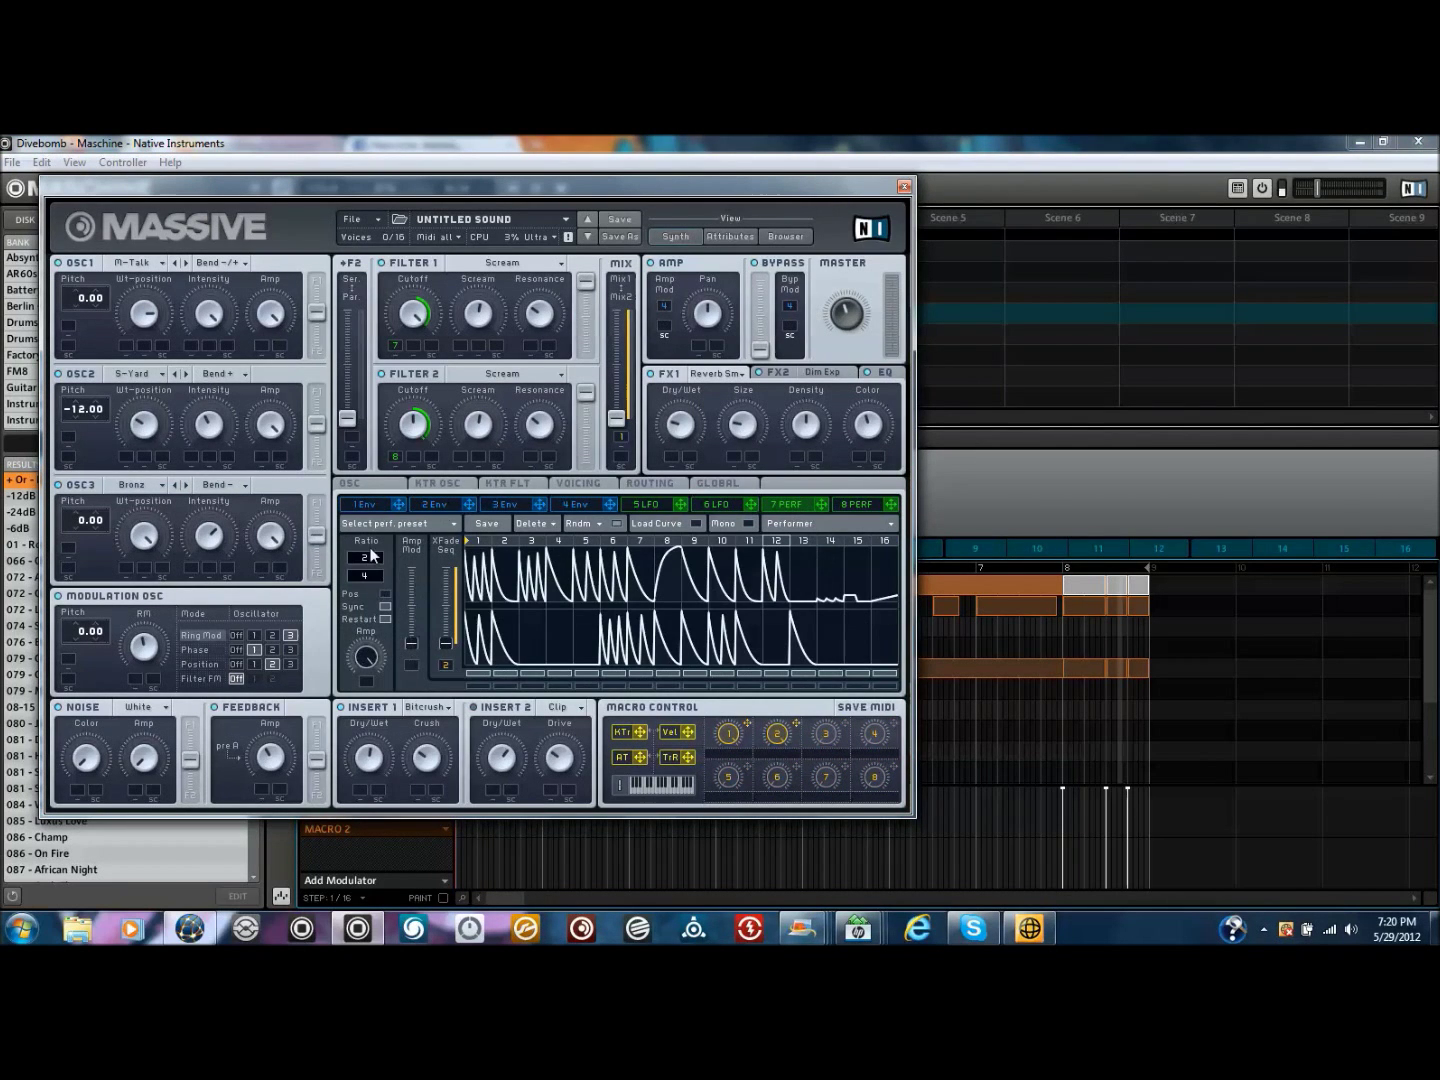
left_click(871, 505)
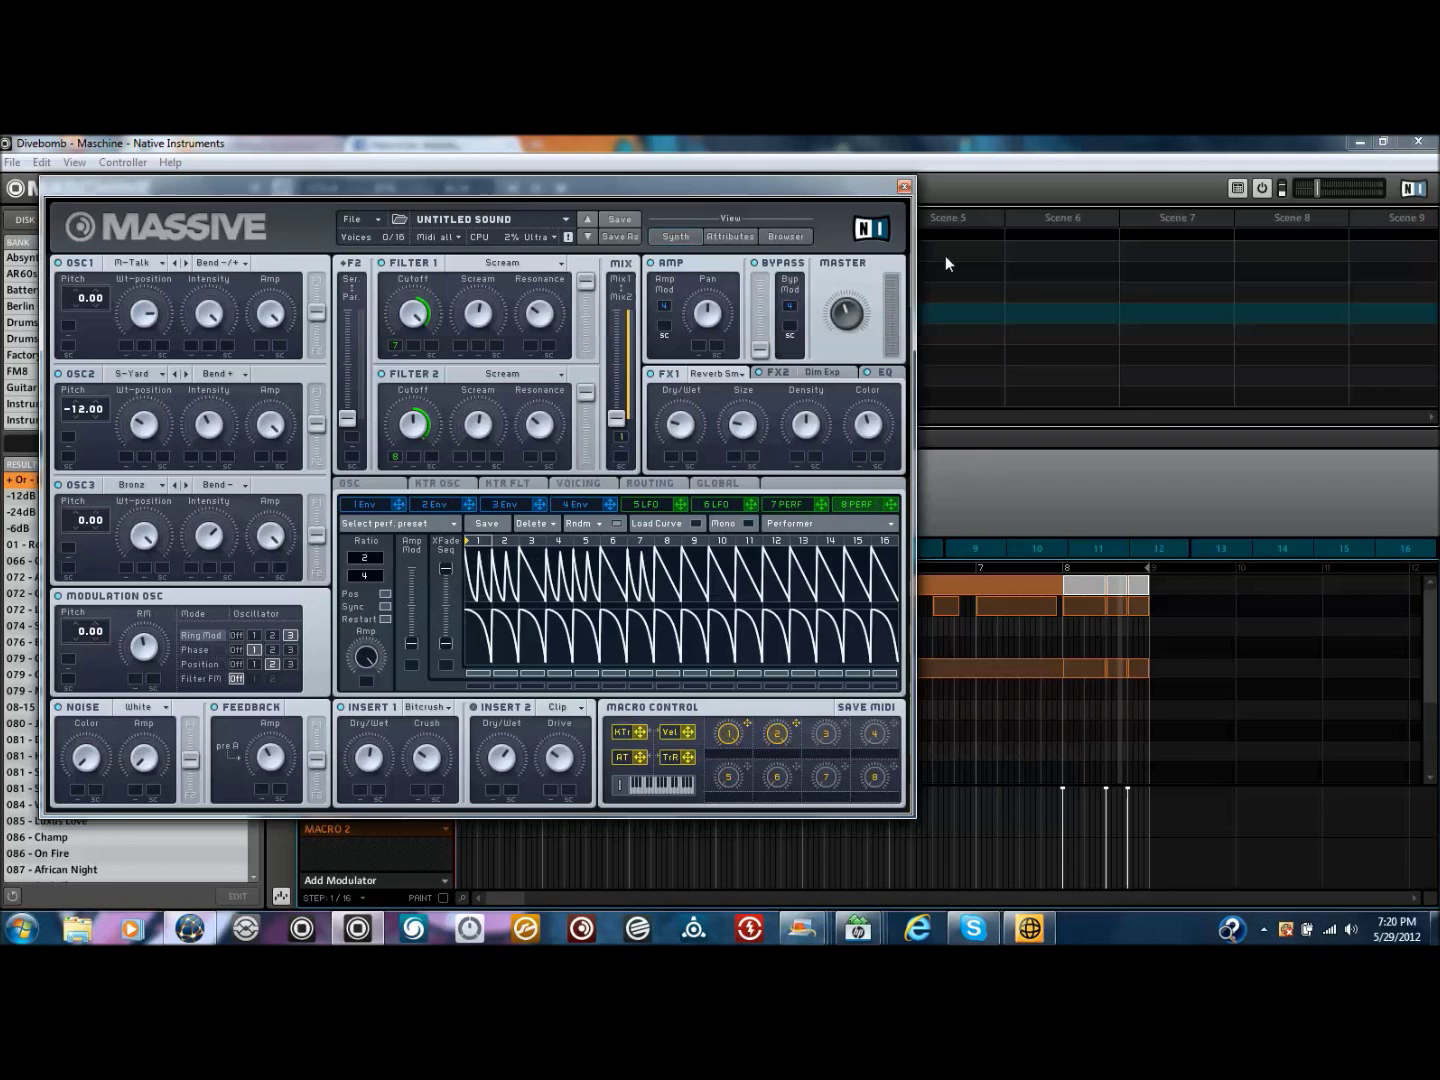
left_click(905, 186)
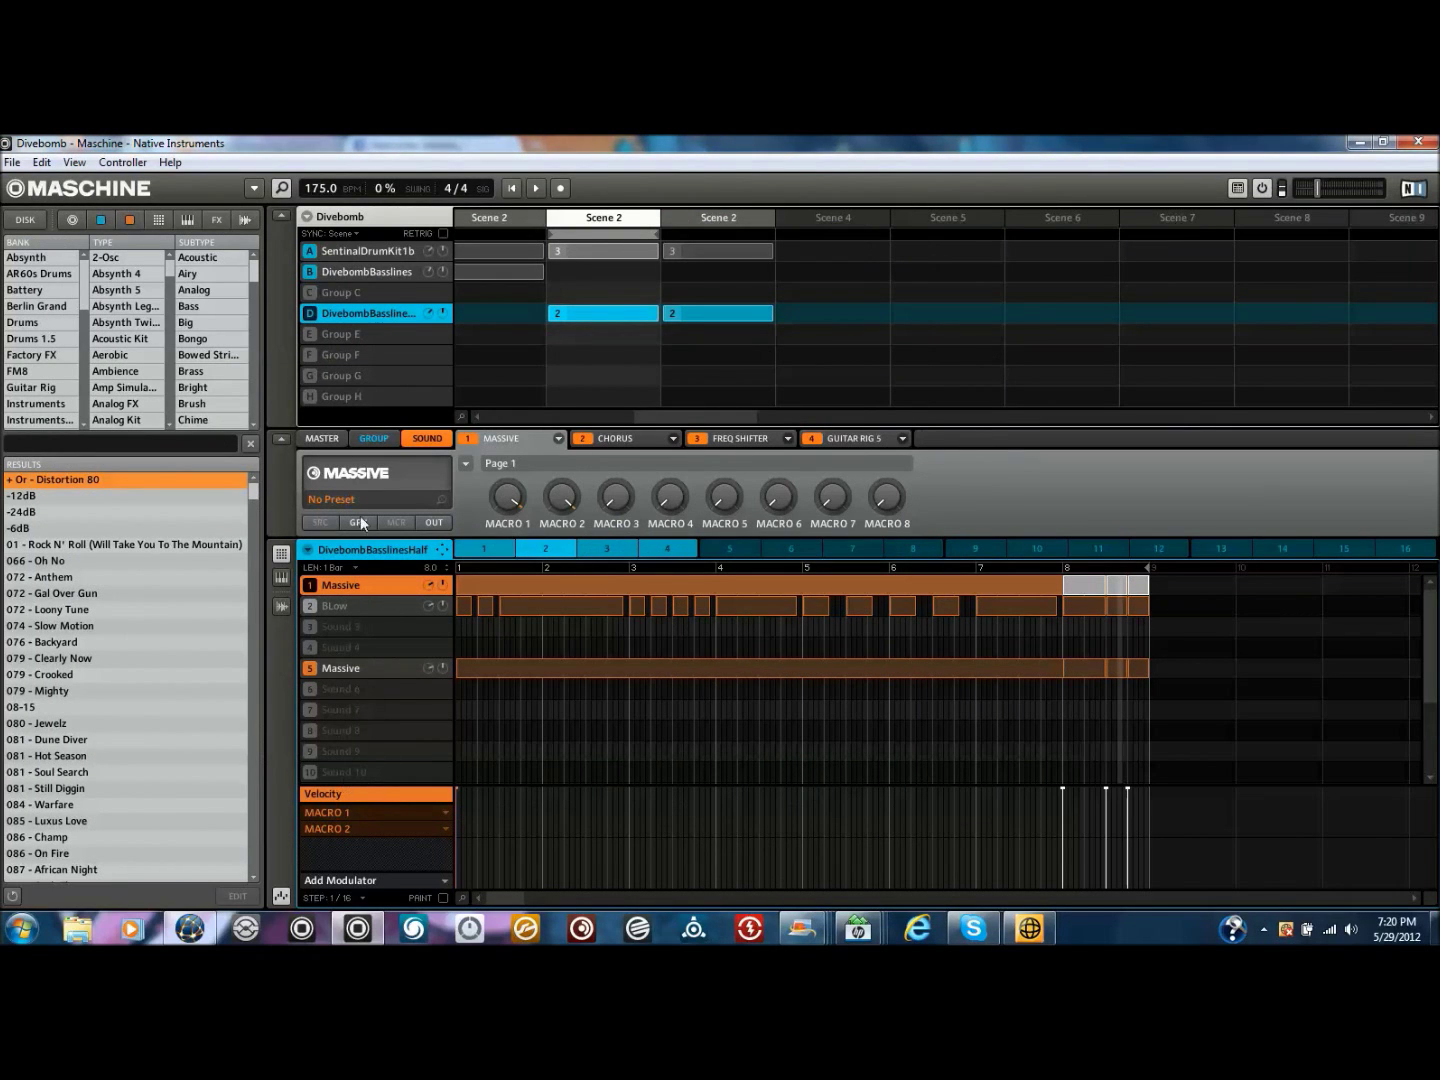
Solo DivebombBasslinesHalf, play its scene from the start and review the MACRO 1 and MACRO 2 modulation of both Massive sounds
right_click(306, 314)
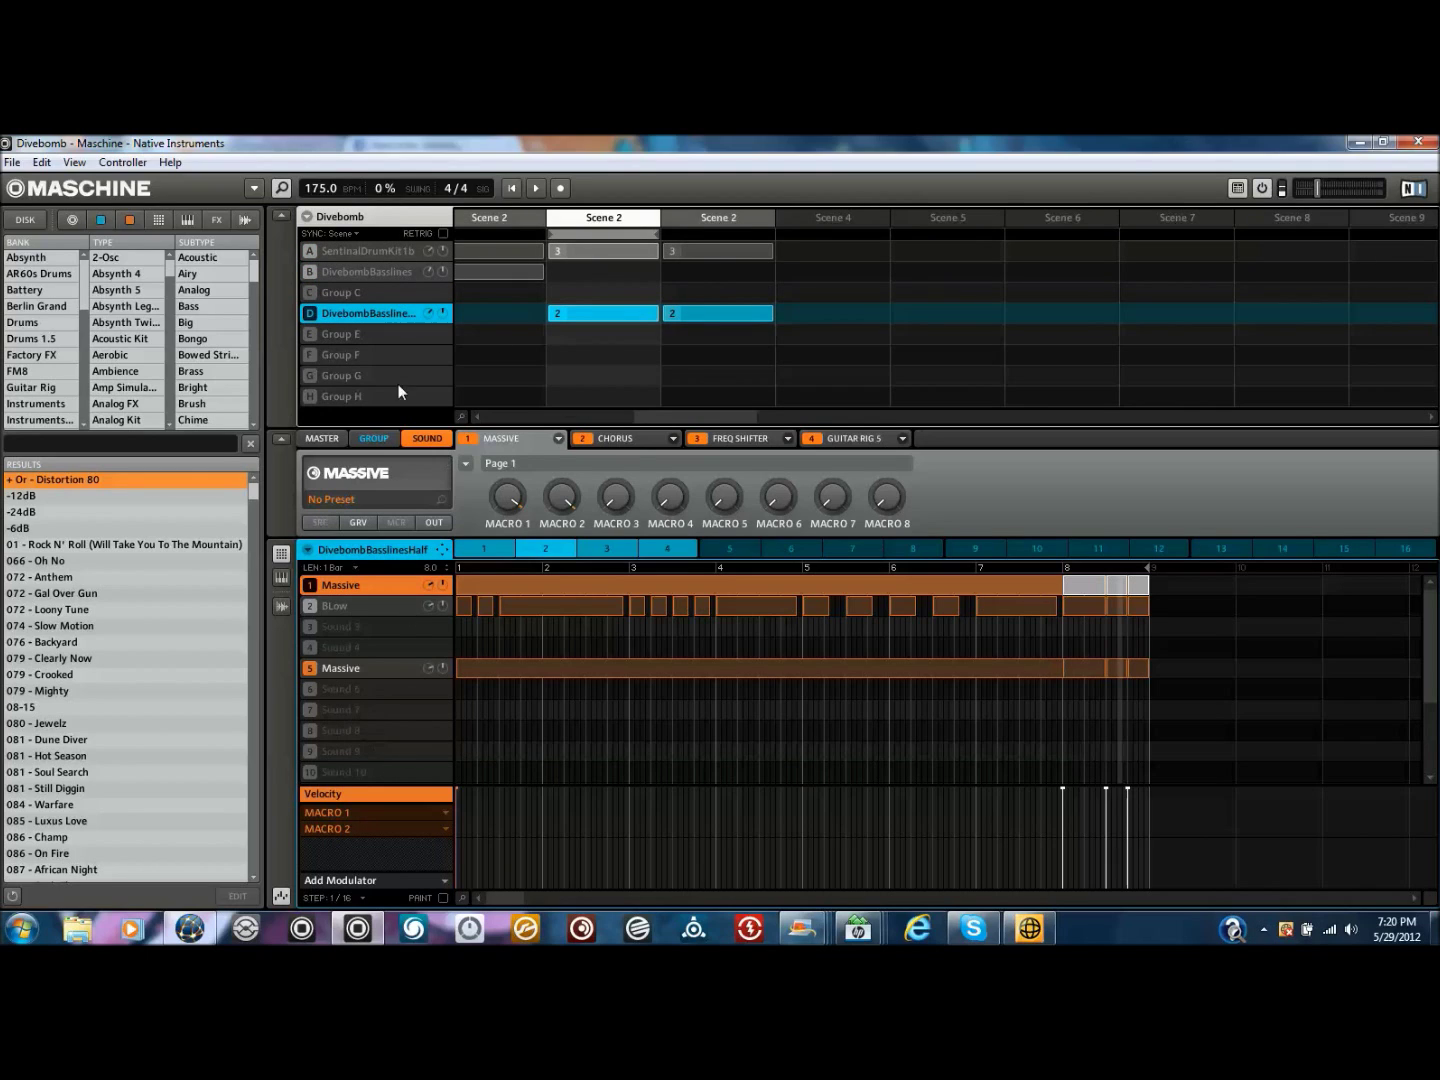
left_click(508, 189)
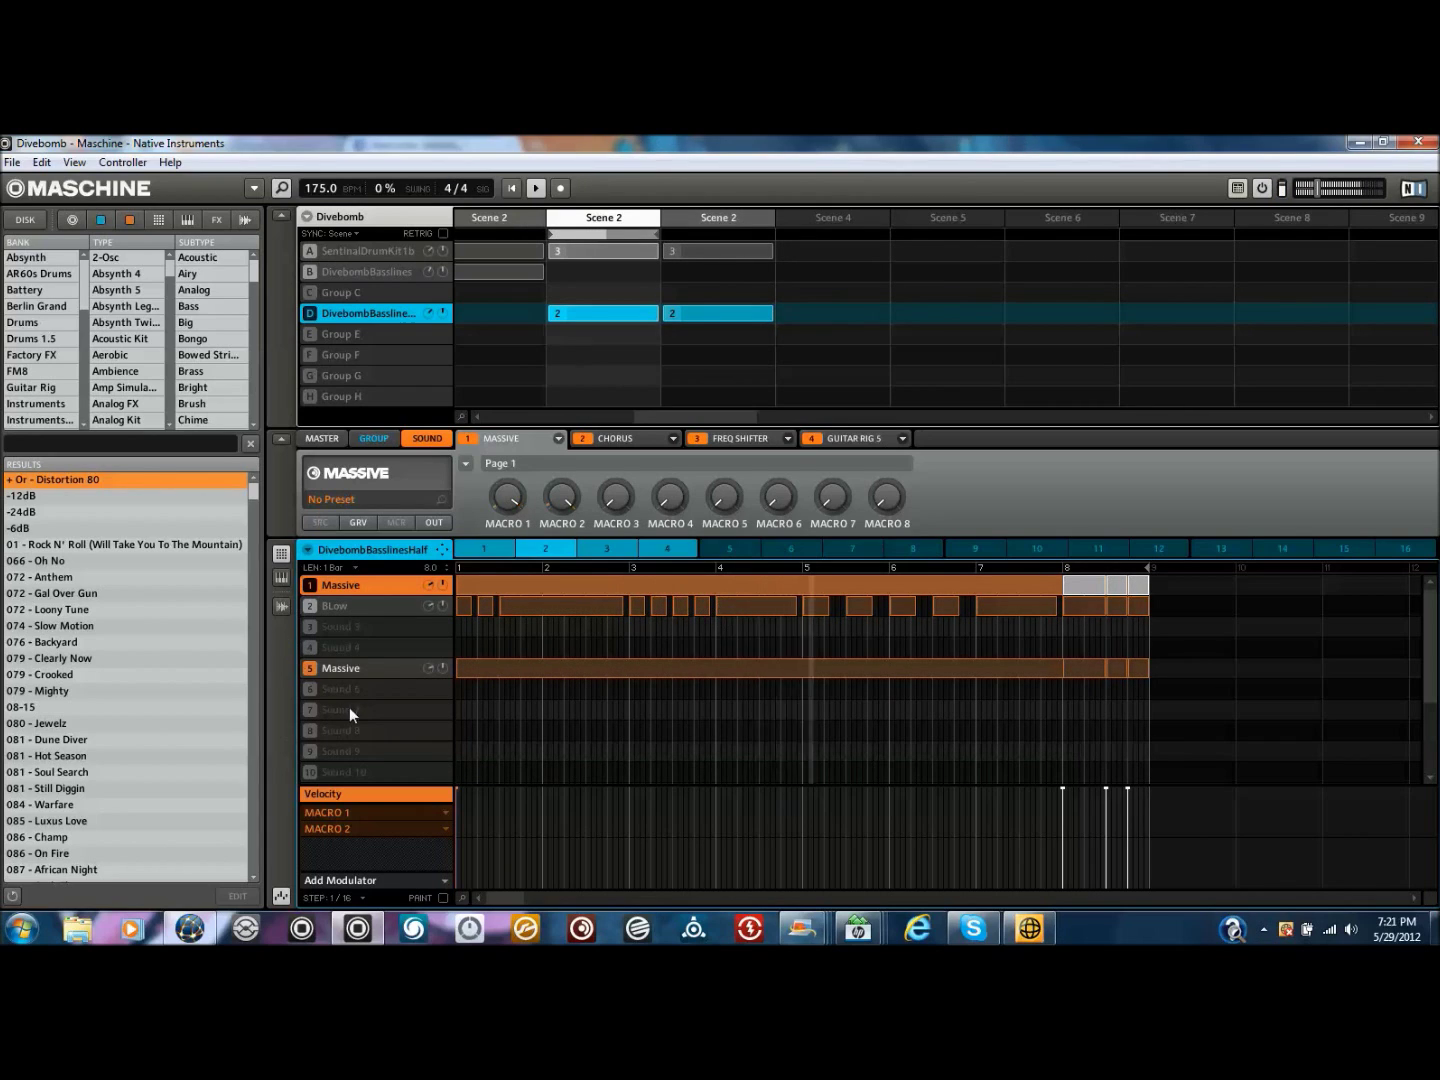
left_click(348, 671)
left_click(355, 828)
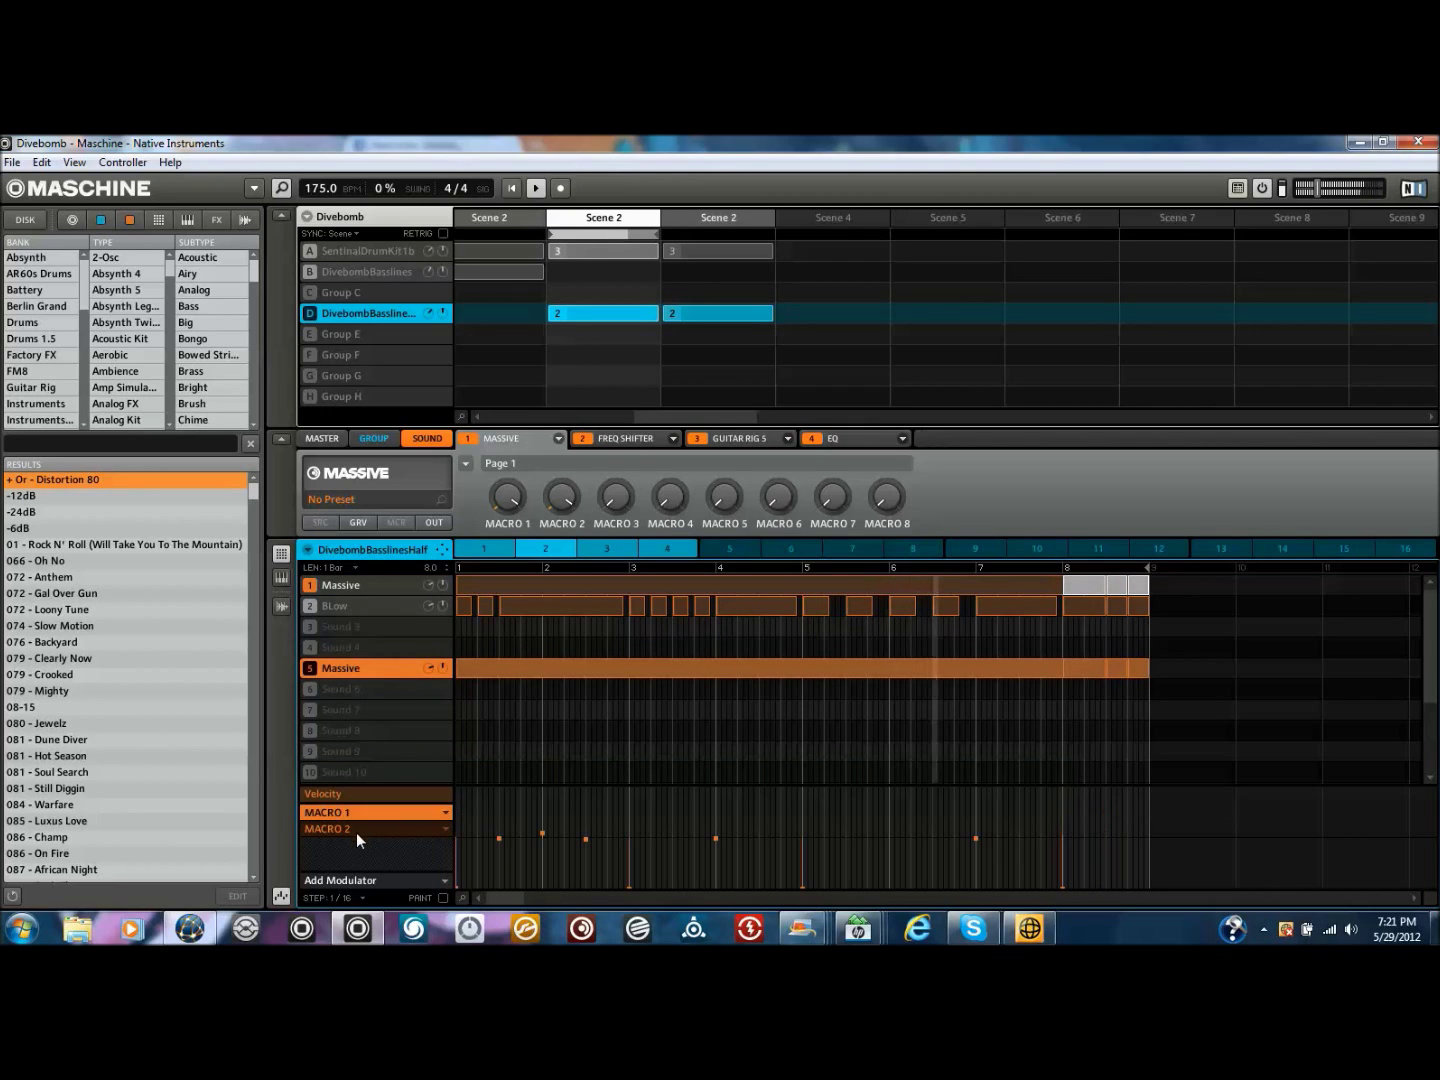
left_click(333, 584)
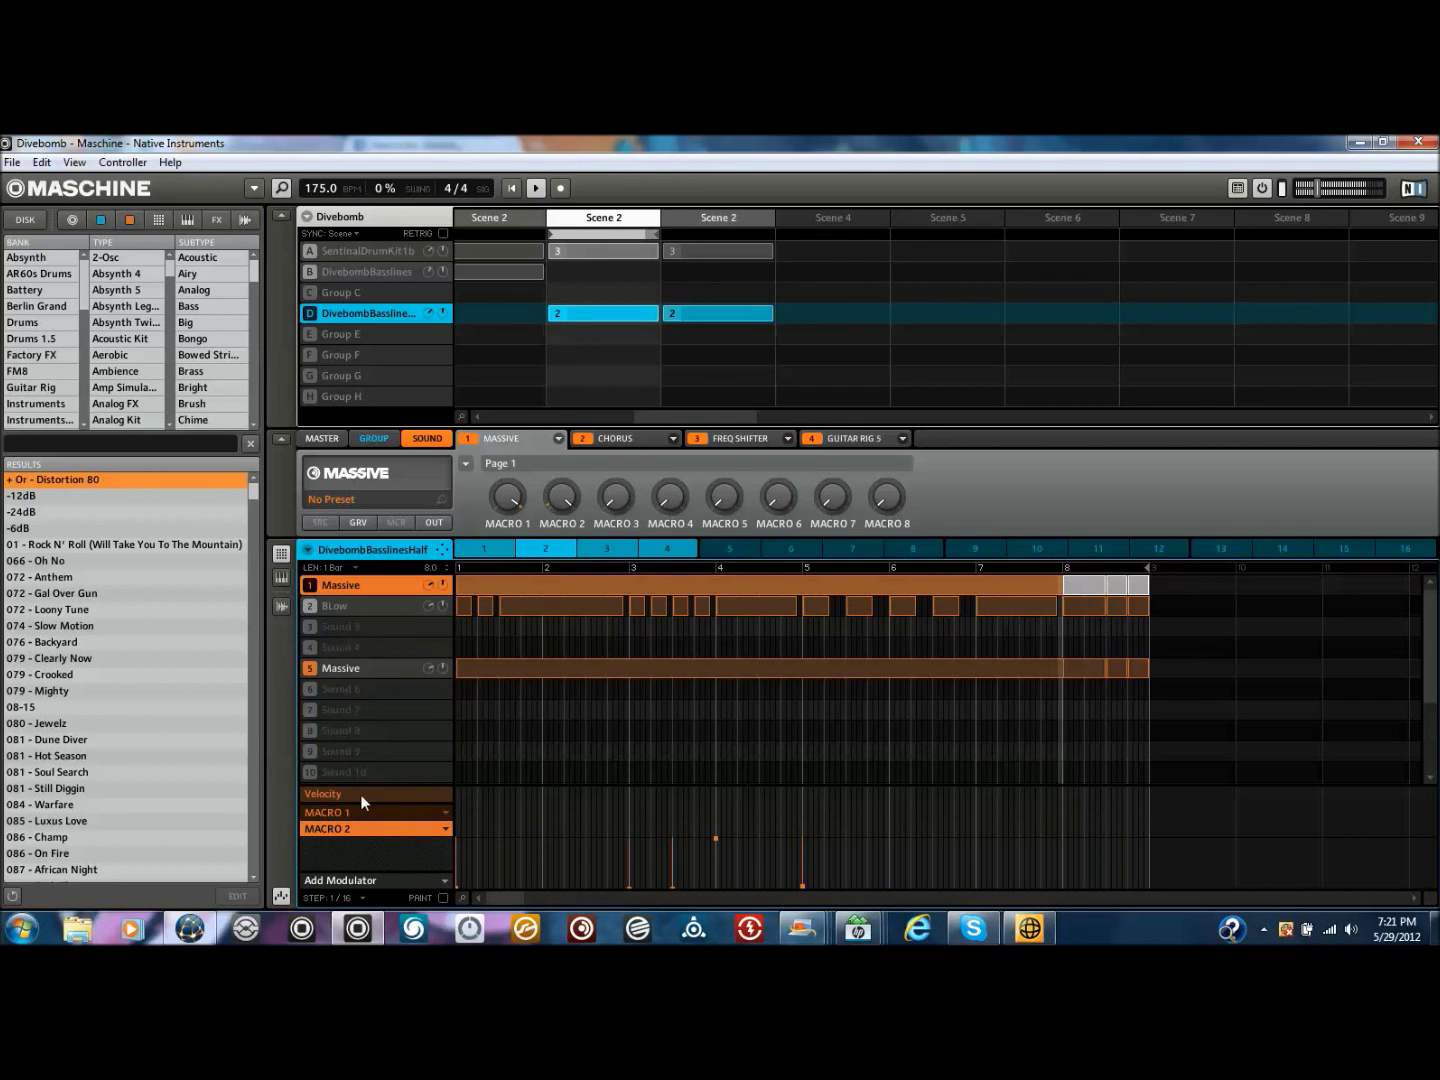
left_click(359, 813)
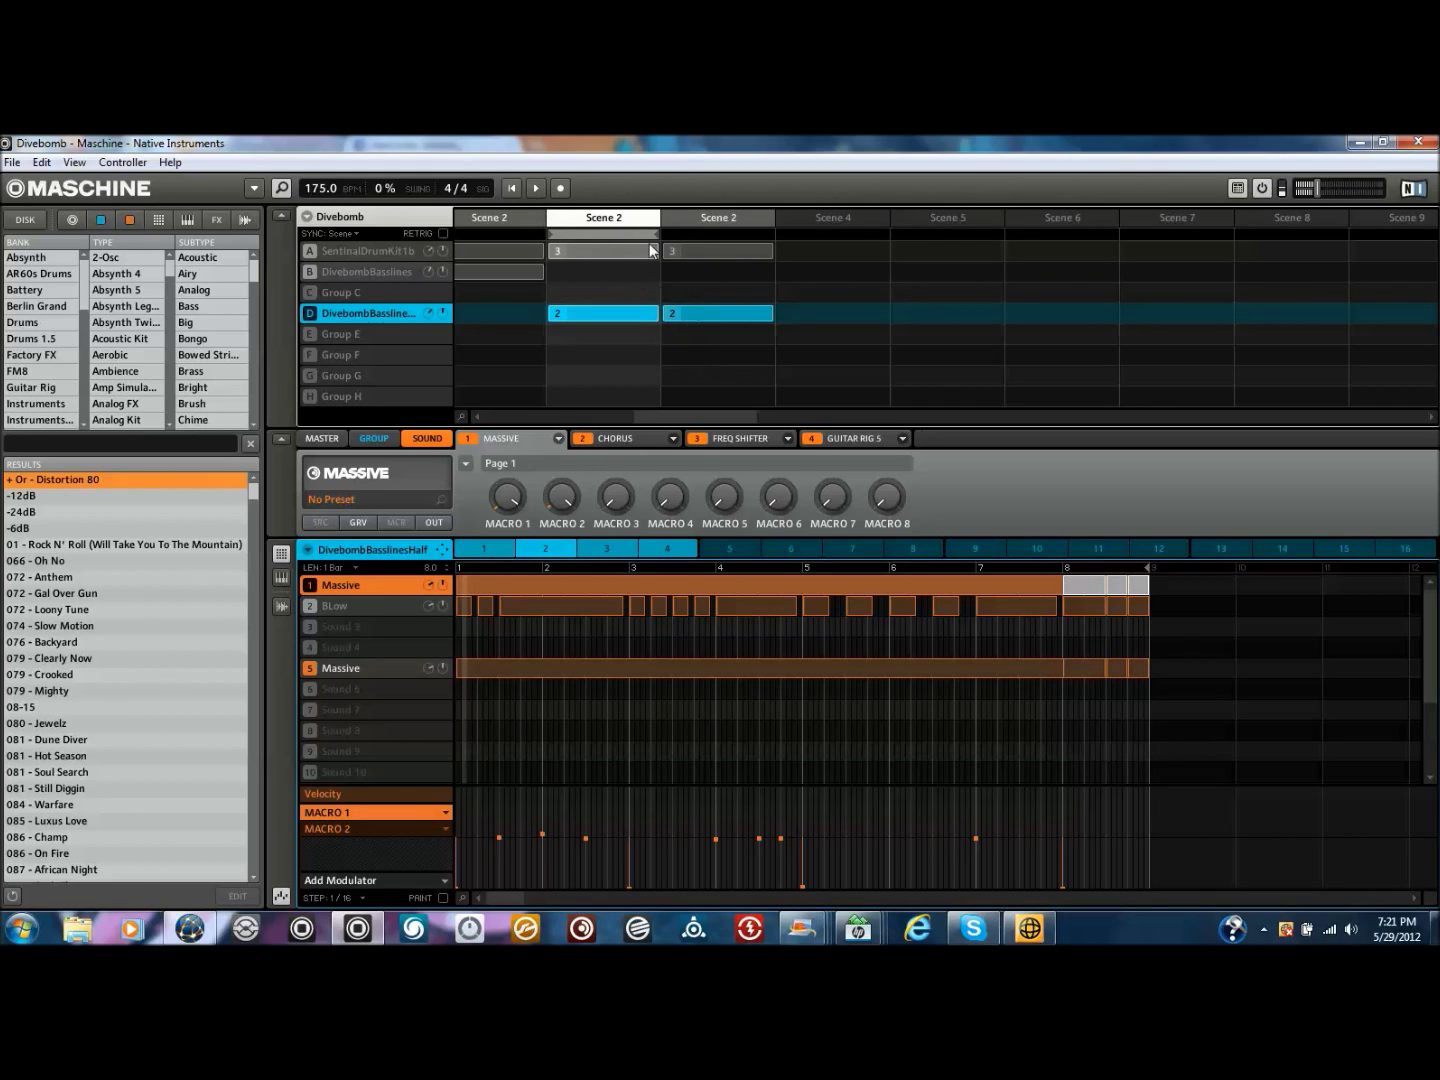
Select the first Scene 1 and extend the loop range across the following scenes of the arrangement
left_click_drag(693, 417, 447, 395)
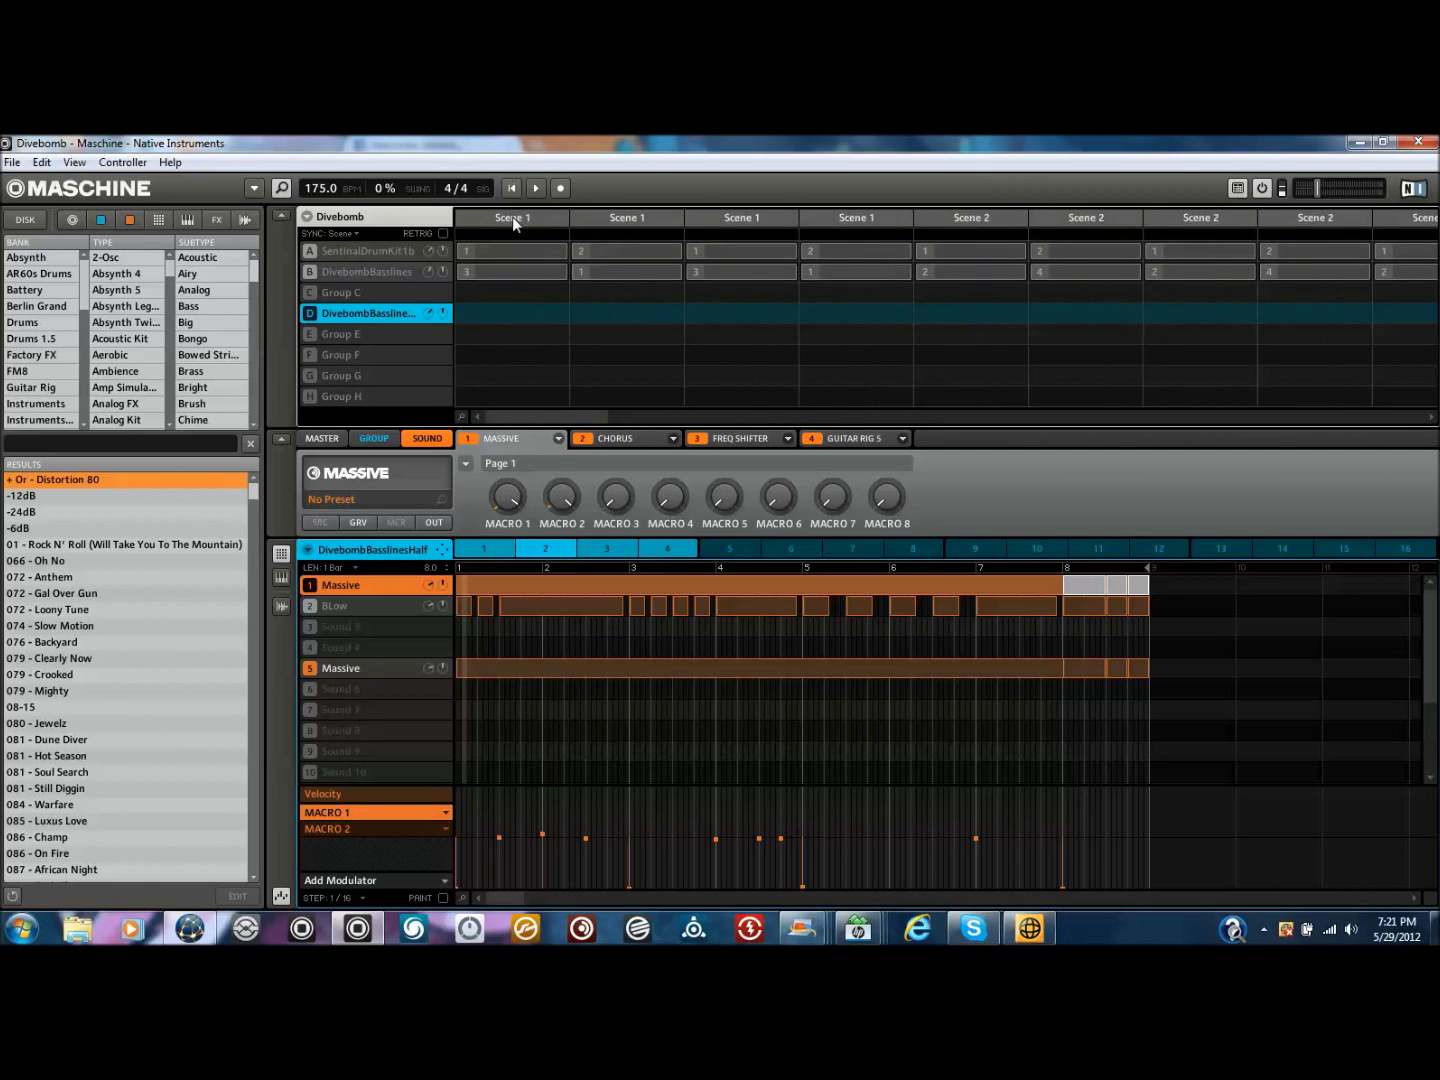
left_click(513, 219)
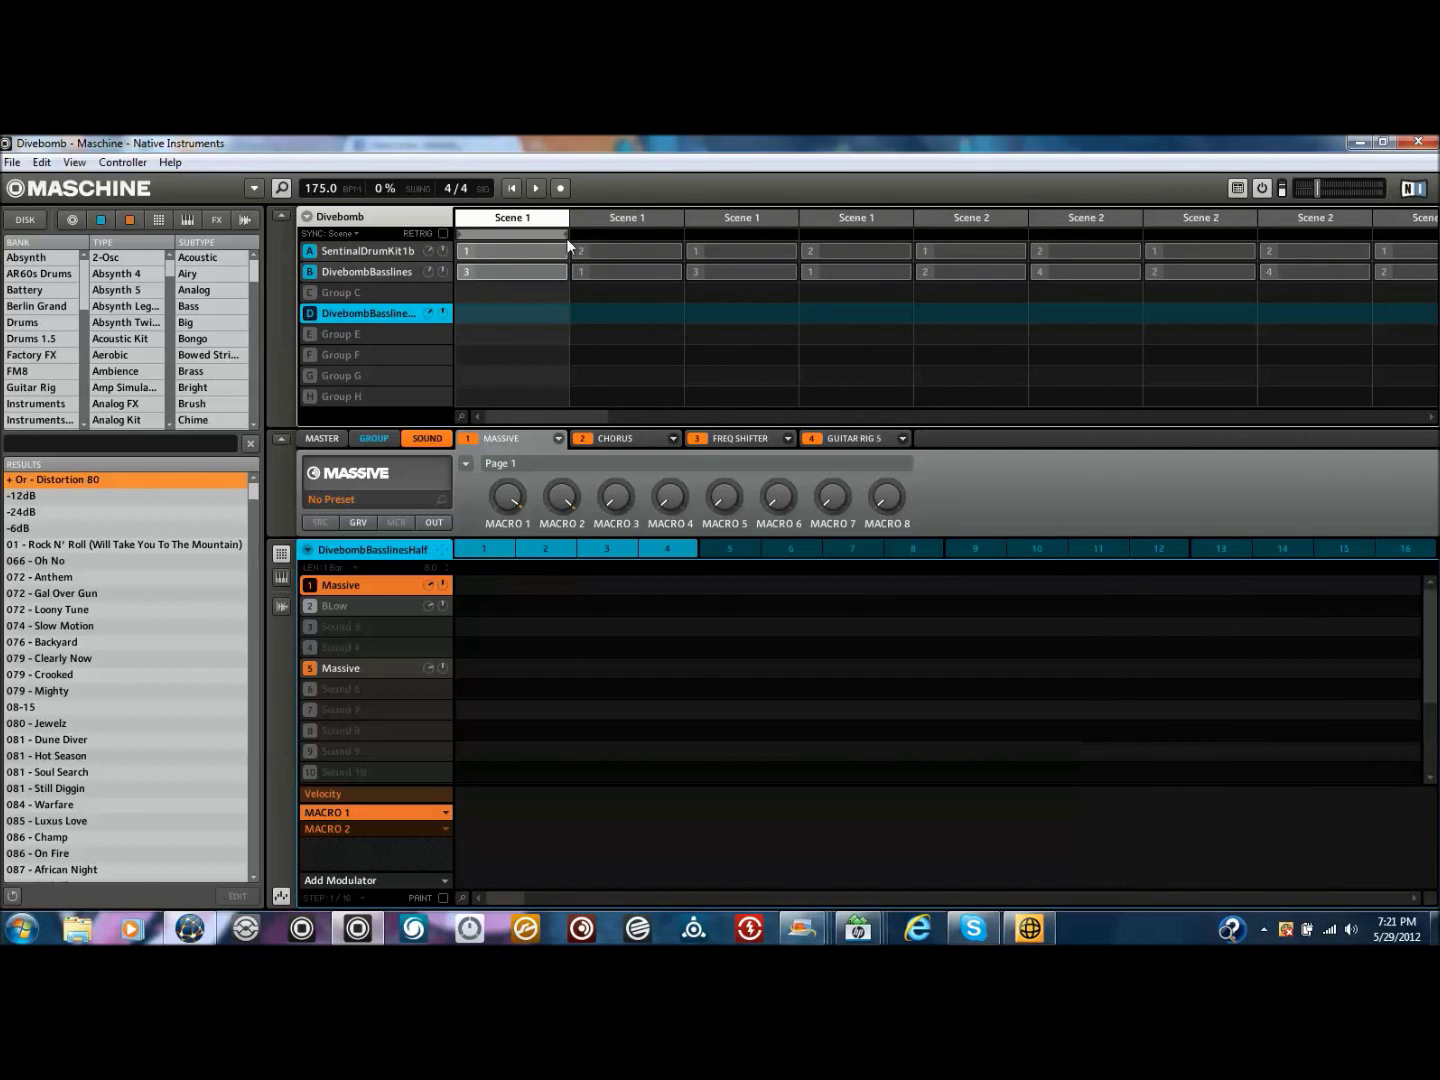
left_click_drag(566, 239, 1319, 221)
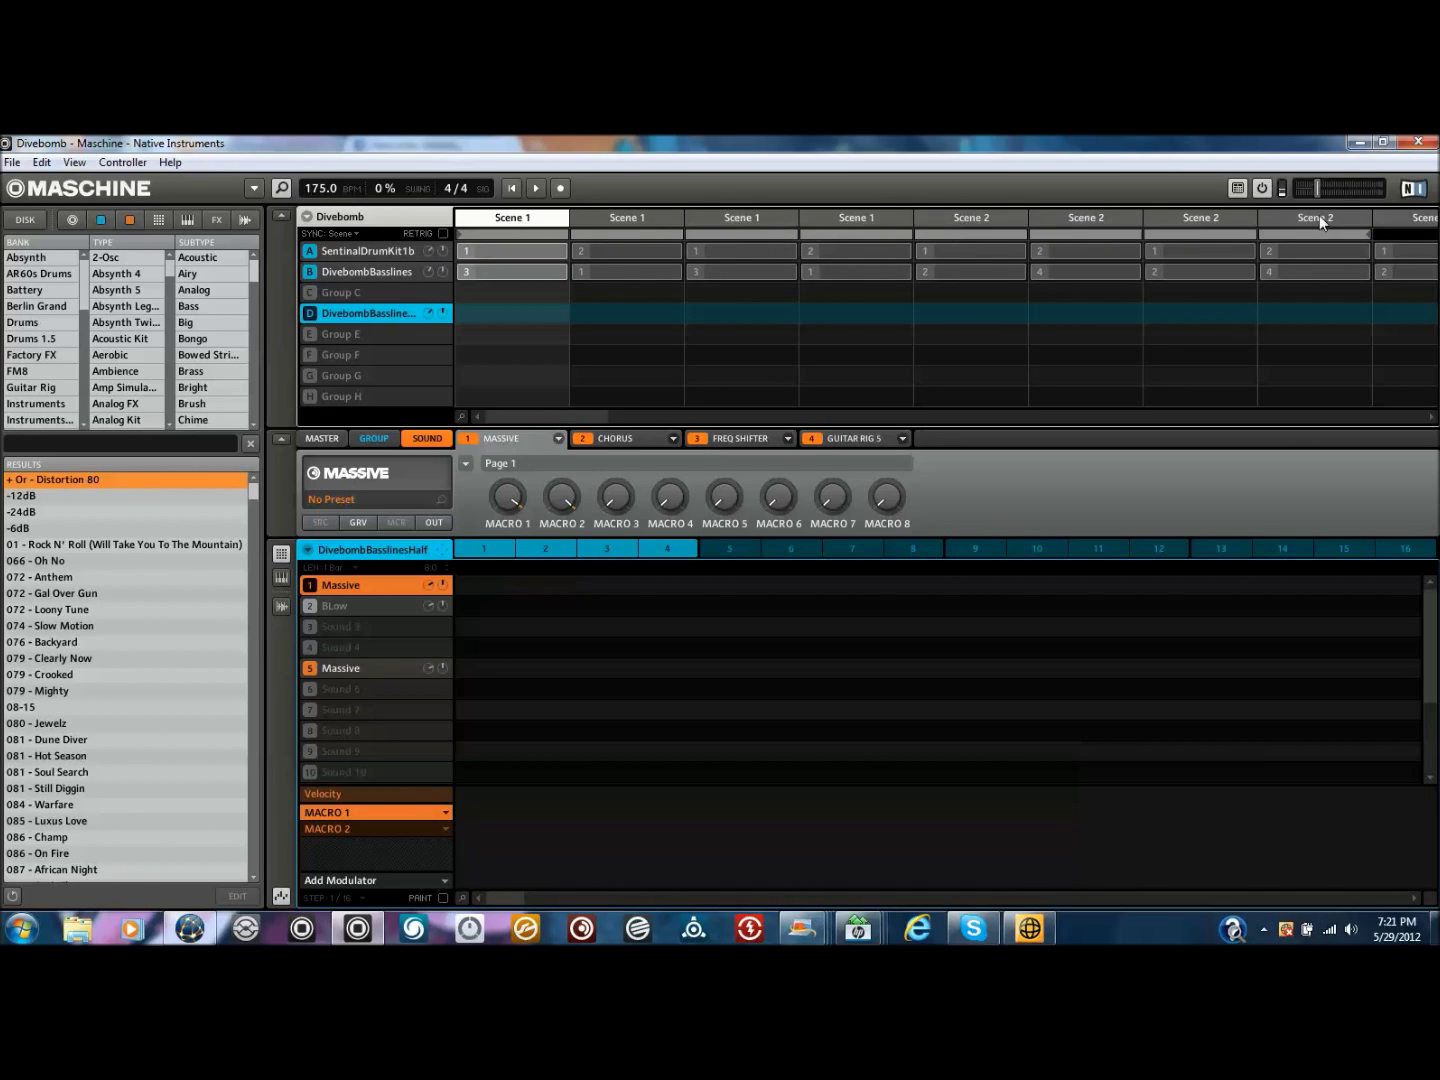
left_click_drag(1436, 222, 1439, 222)
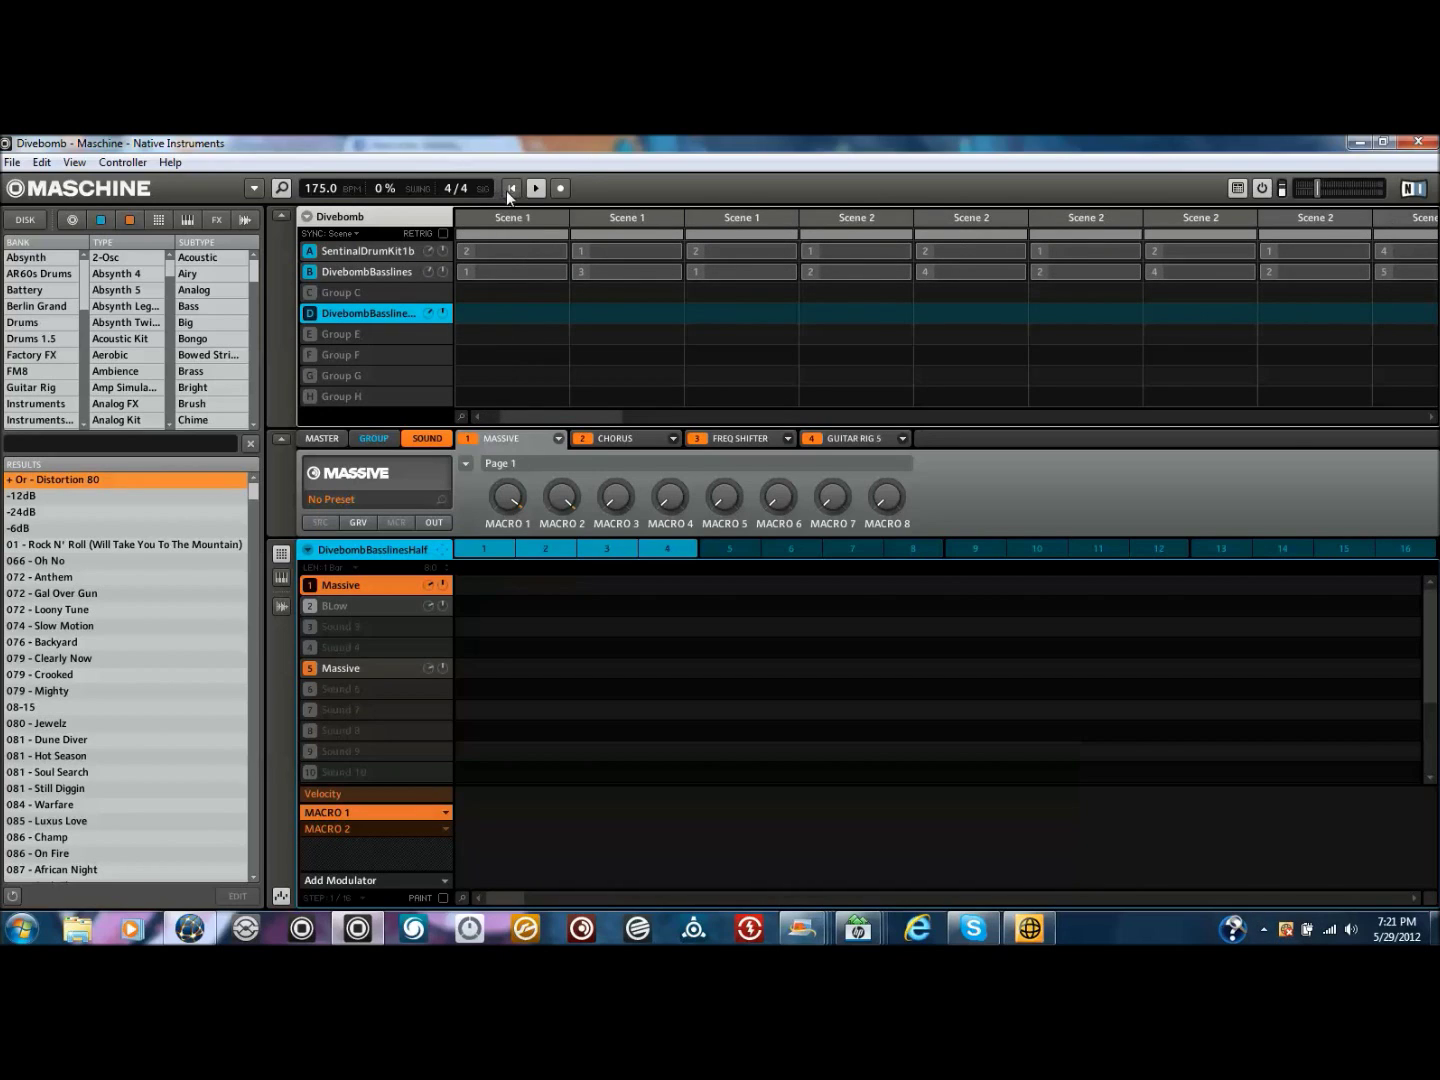
Play the looped arrangement from the beginning and show the DivebombBasslines group's pattern
left_click(535, 188)
left_click_drag(515, 417, 483, 400)
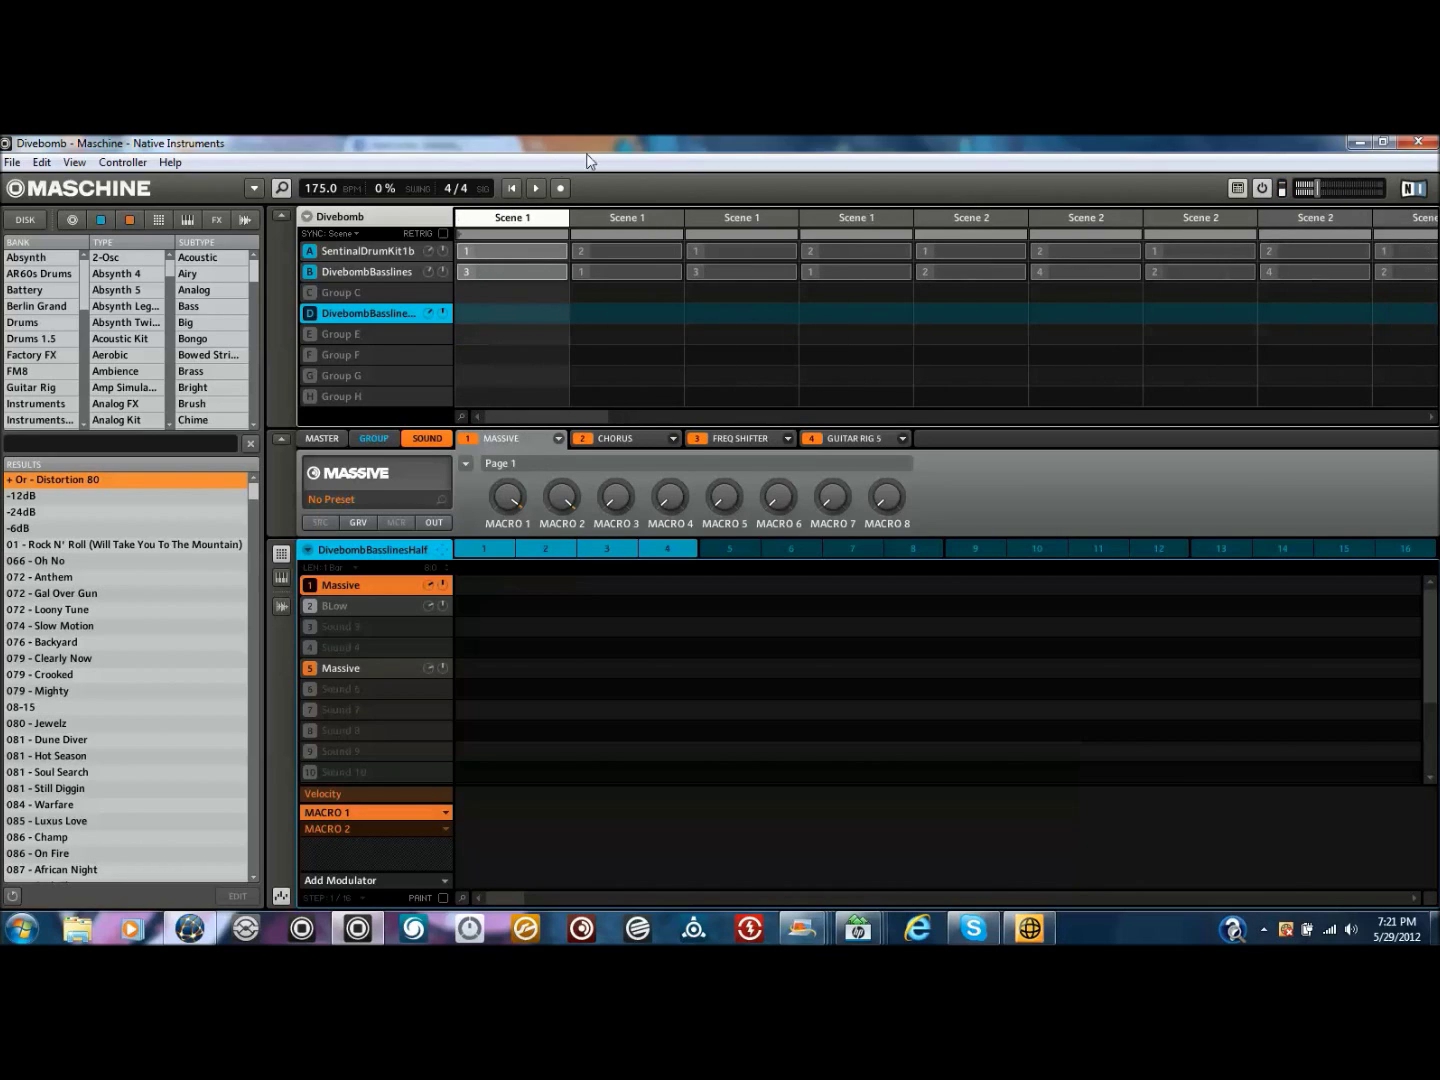
left_click(510, 188)
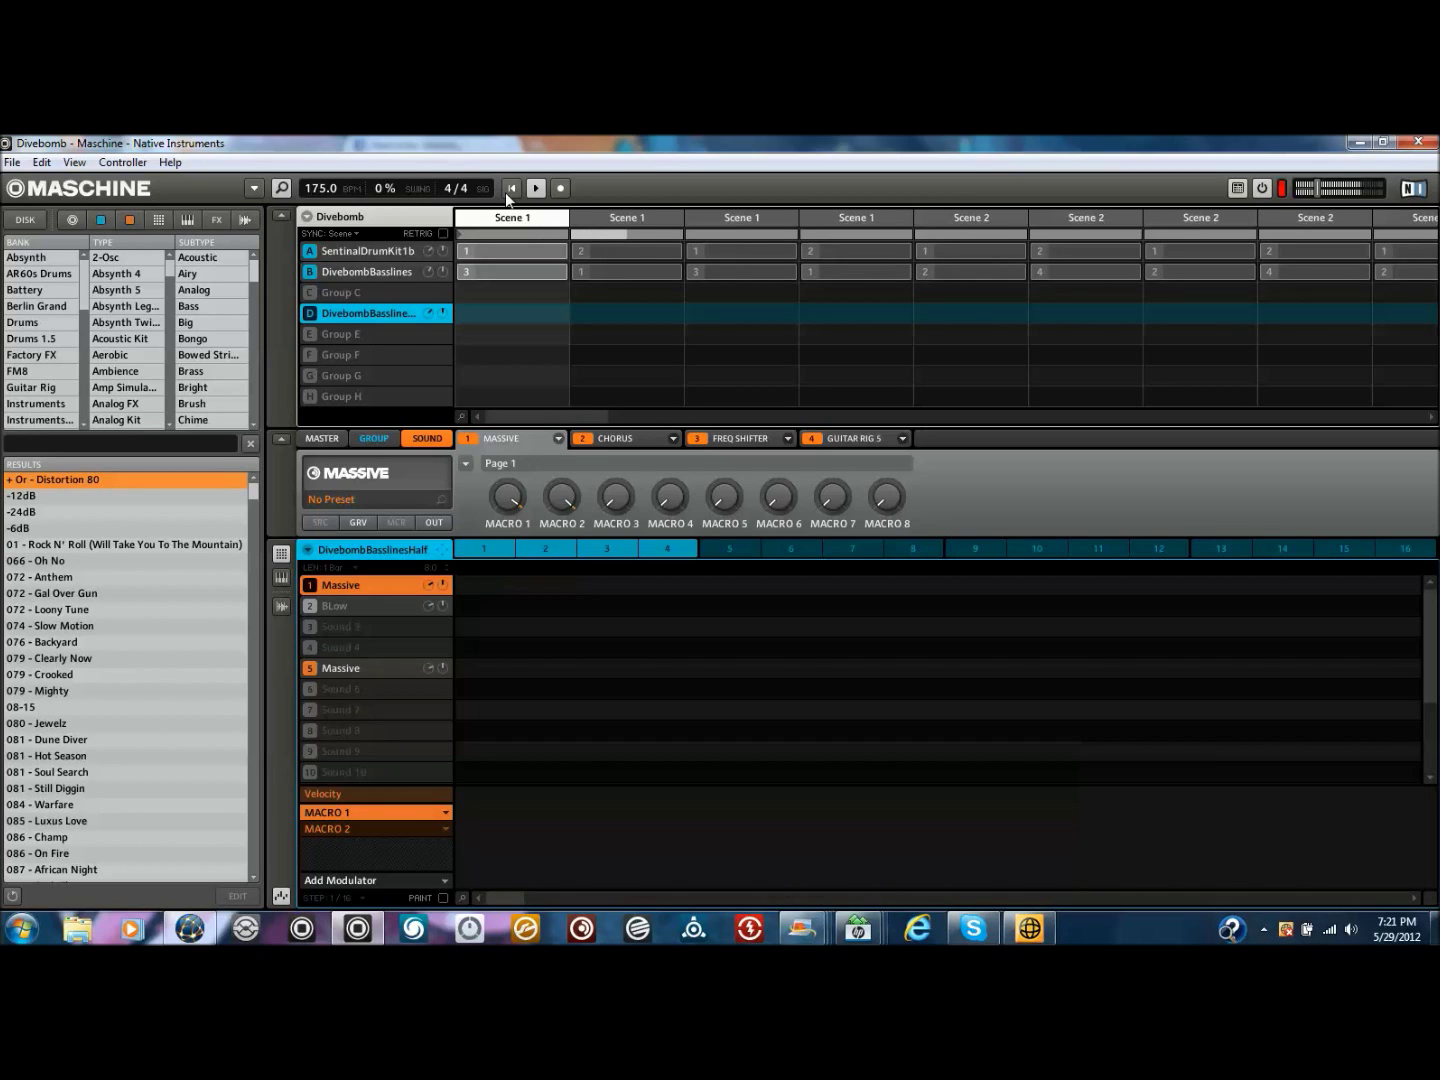
left_click(335, 271)
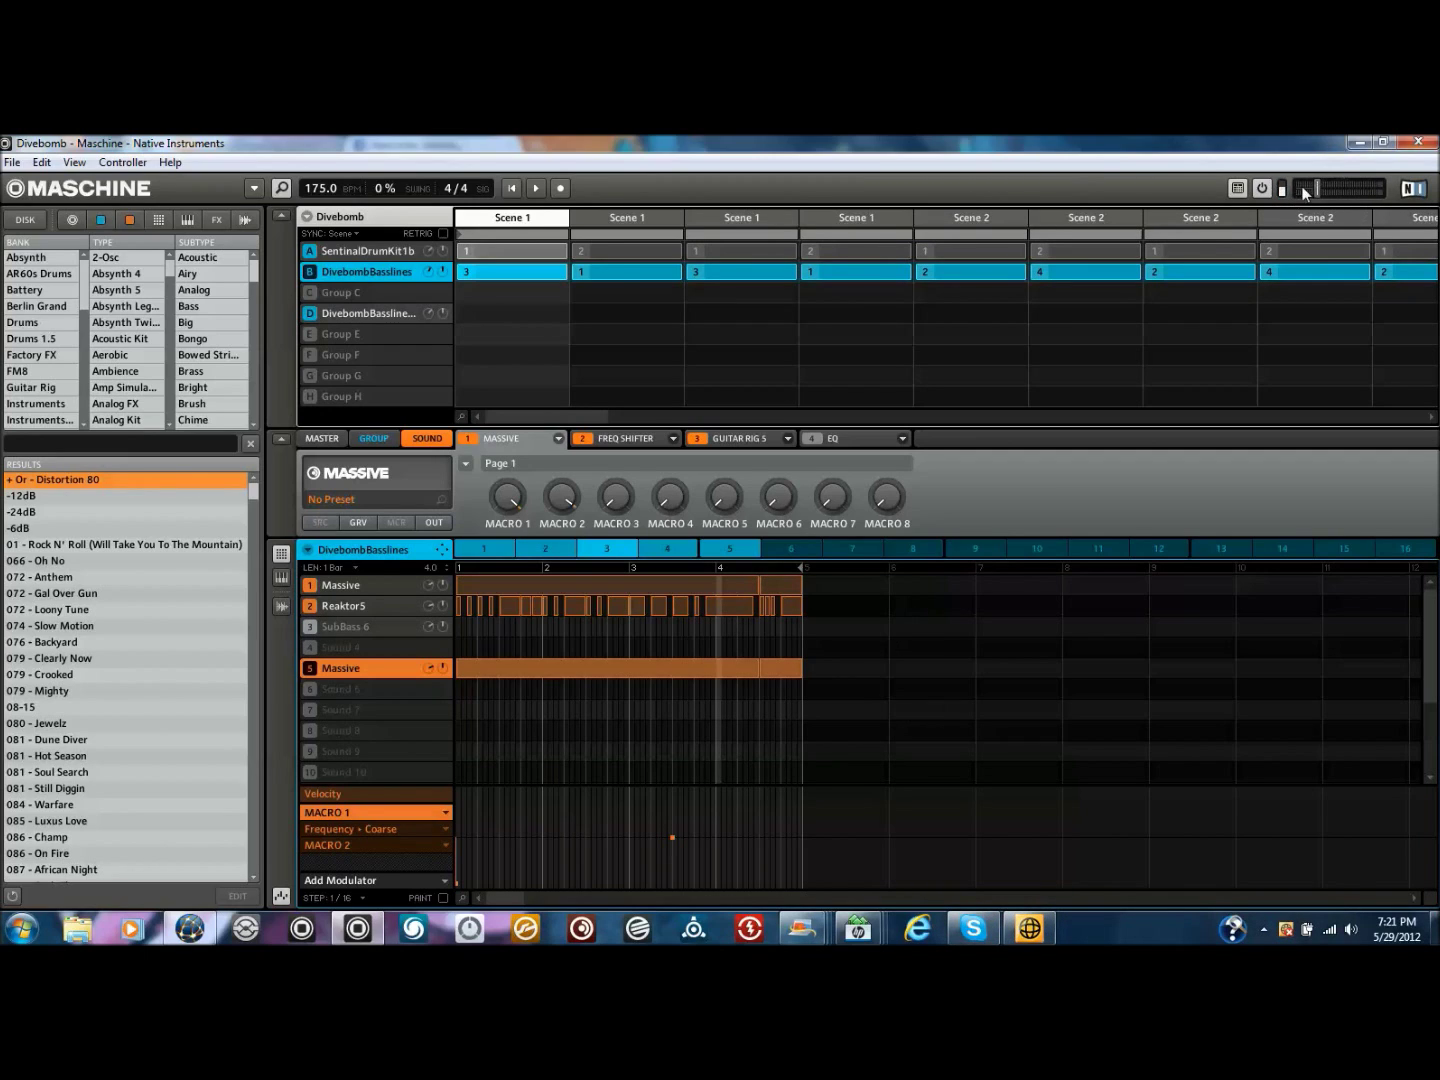
Play the arrangement from the start and skip ahead to the third and fourth Scene 1 blocks
left_click(513, 186)
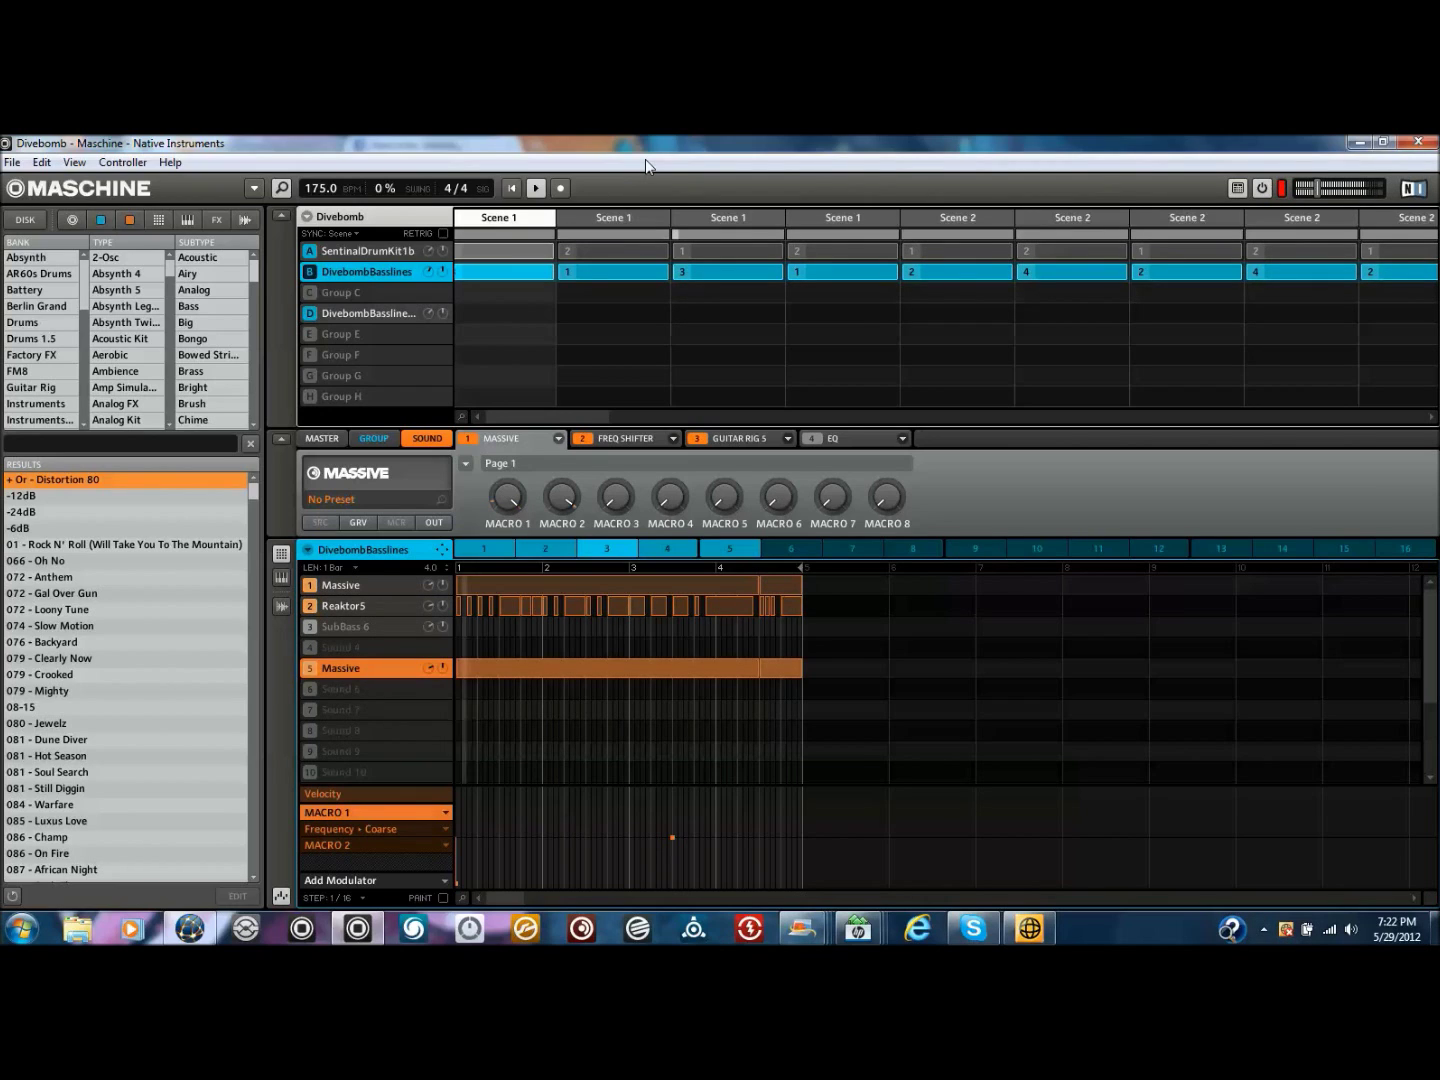
left_click(699, 214)
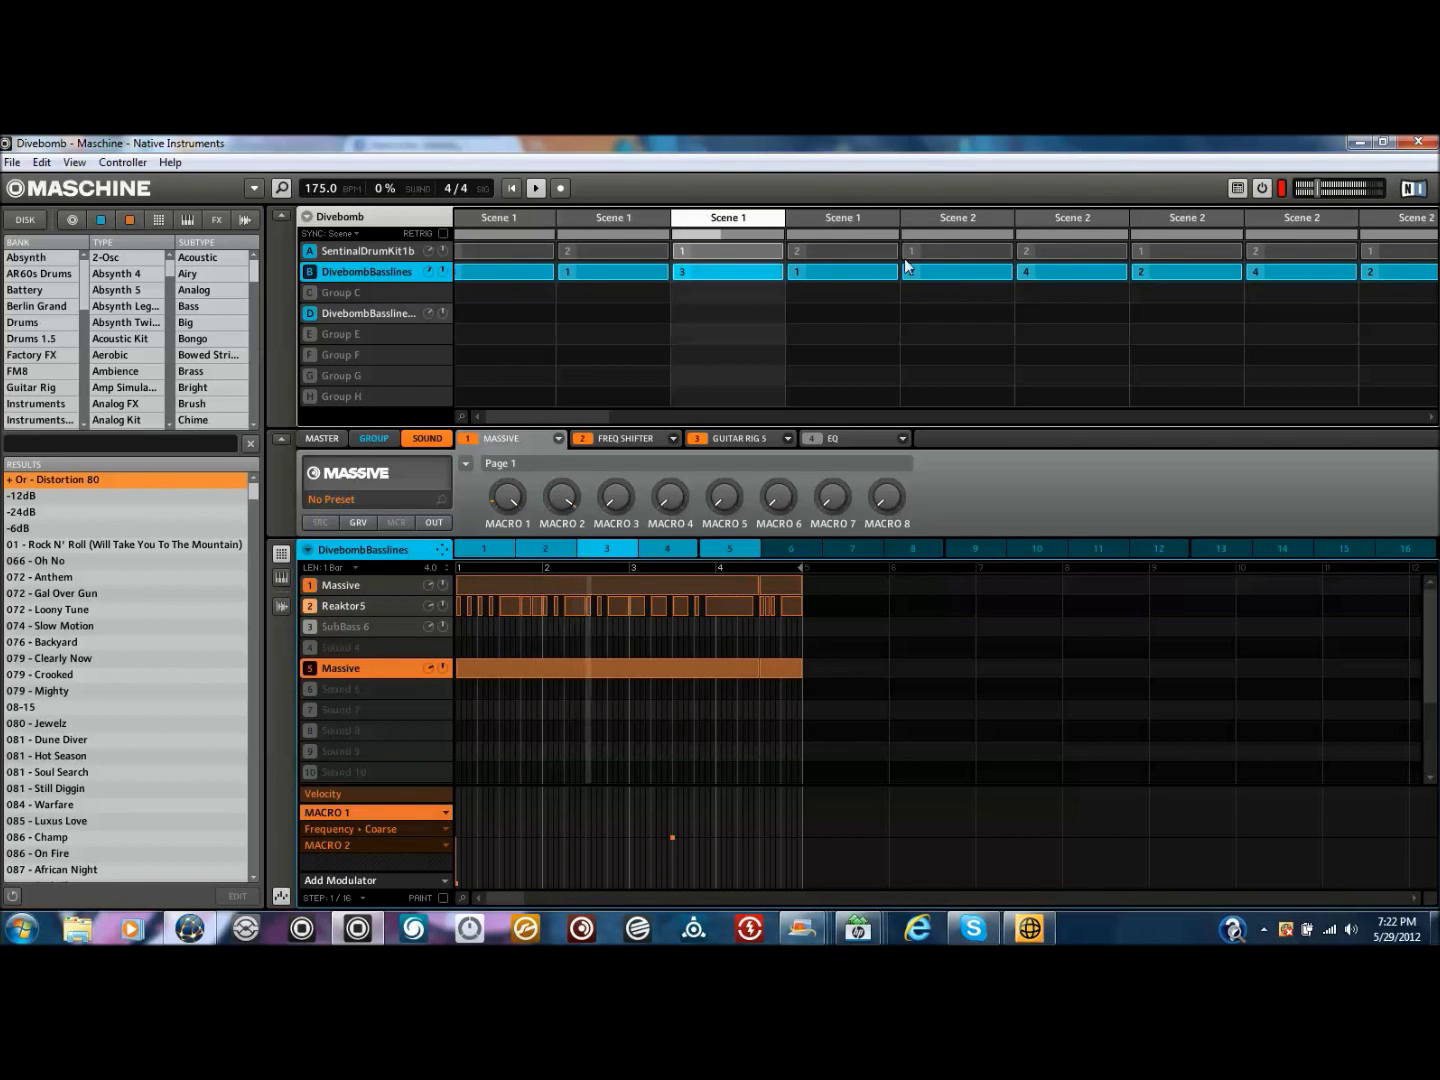
left_click_drag(589, 415, 616, 414)
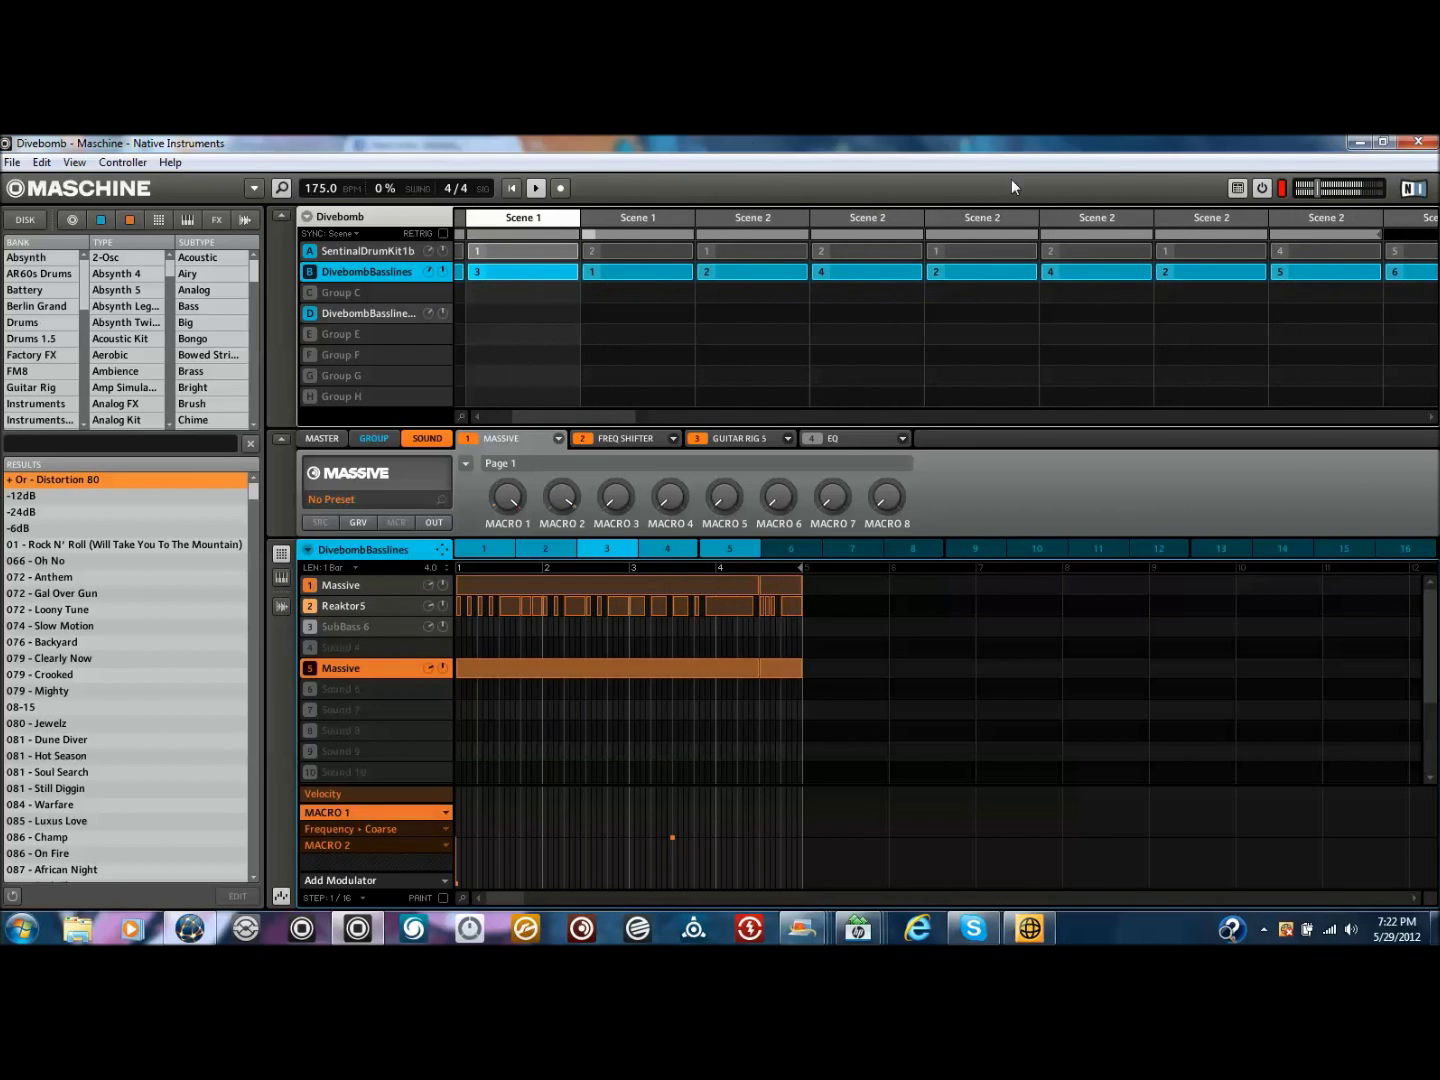
left_click(634, 213)
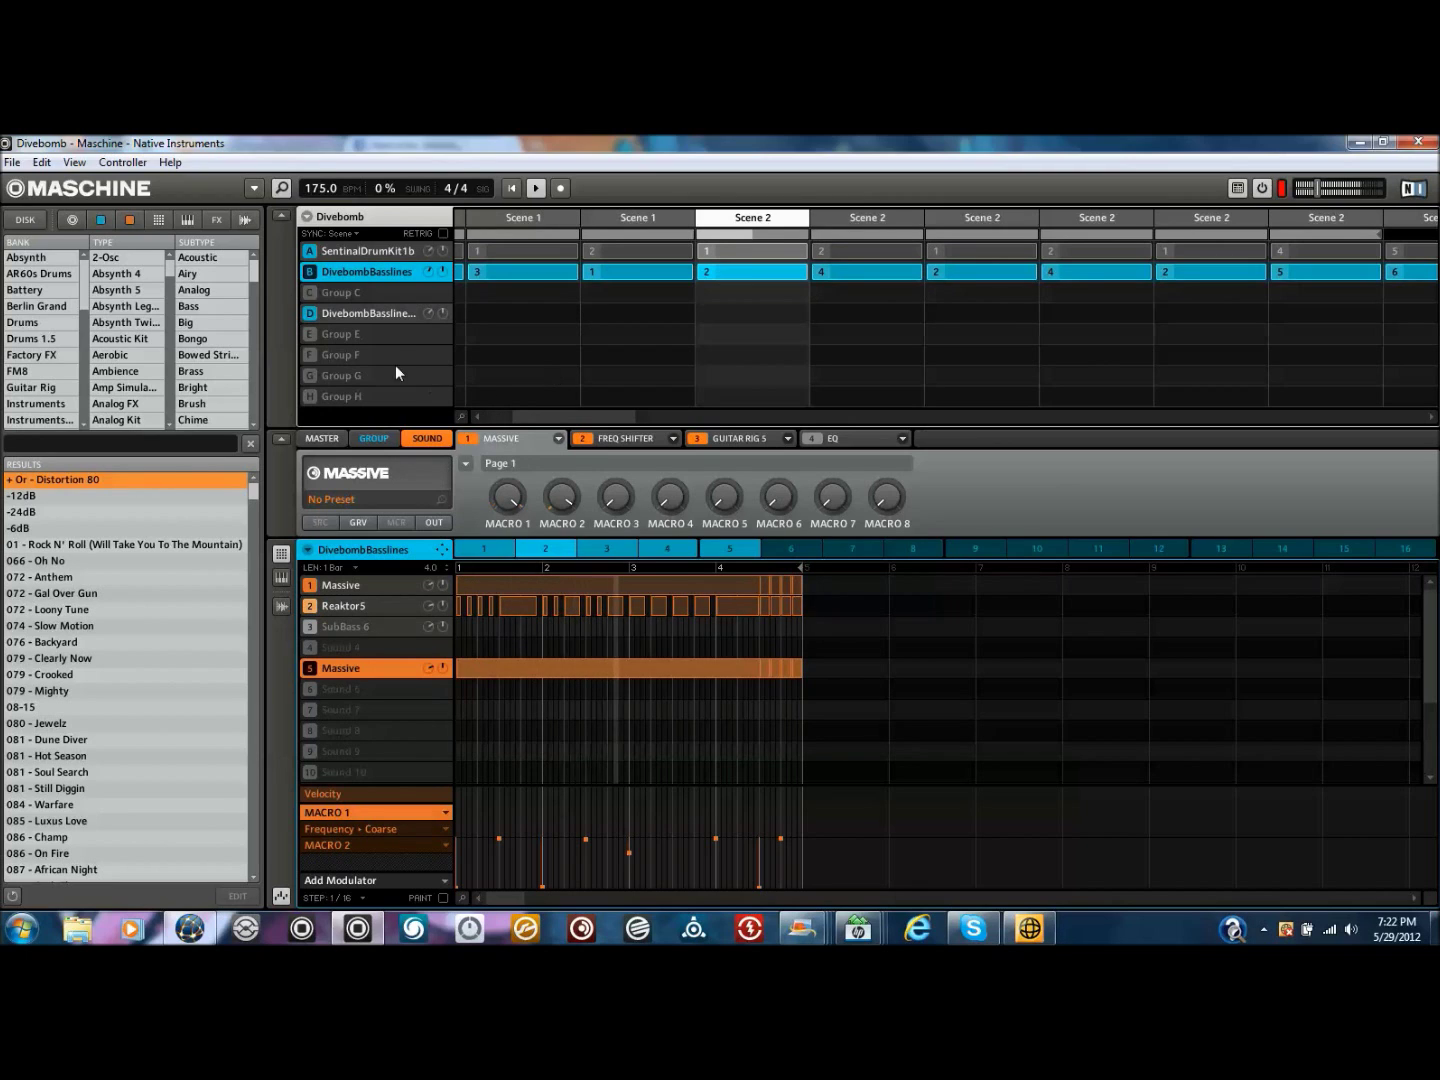
Show the SentinalDrumKit1b pattern during playback, return to the DivebombBasslines group and stop playback
left_click(357, 252)
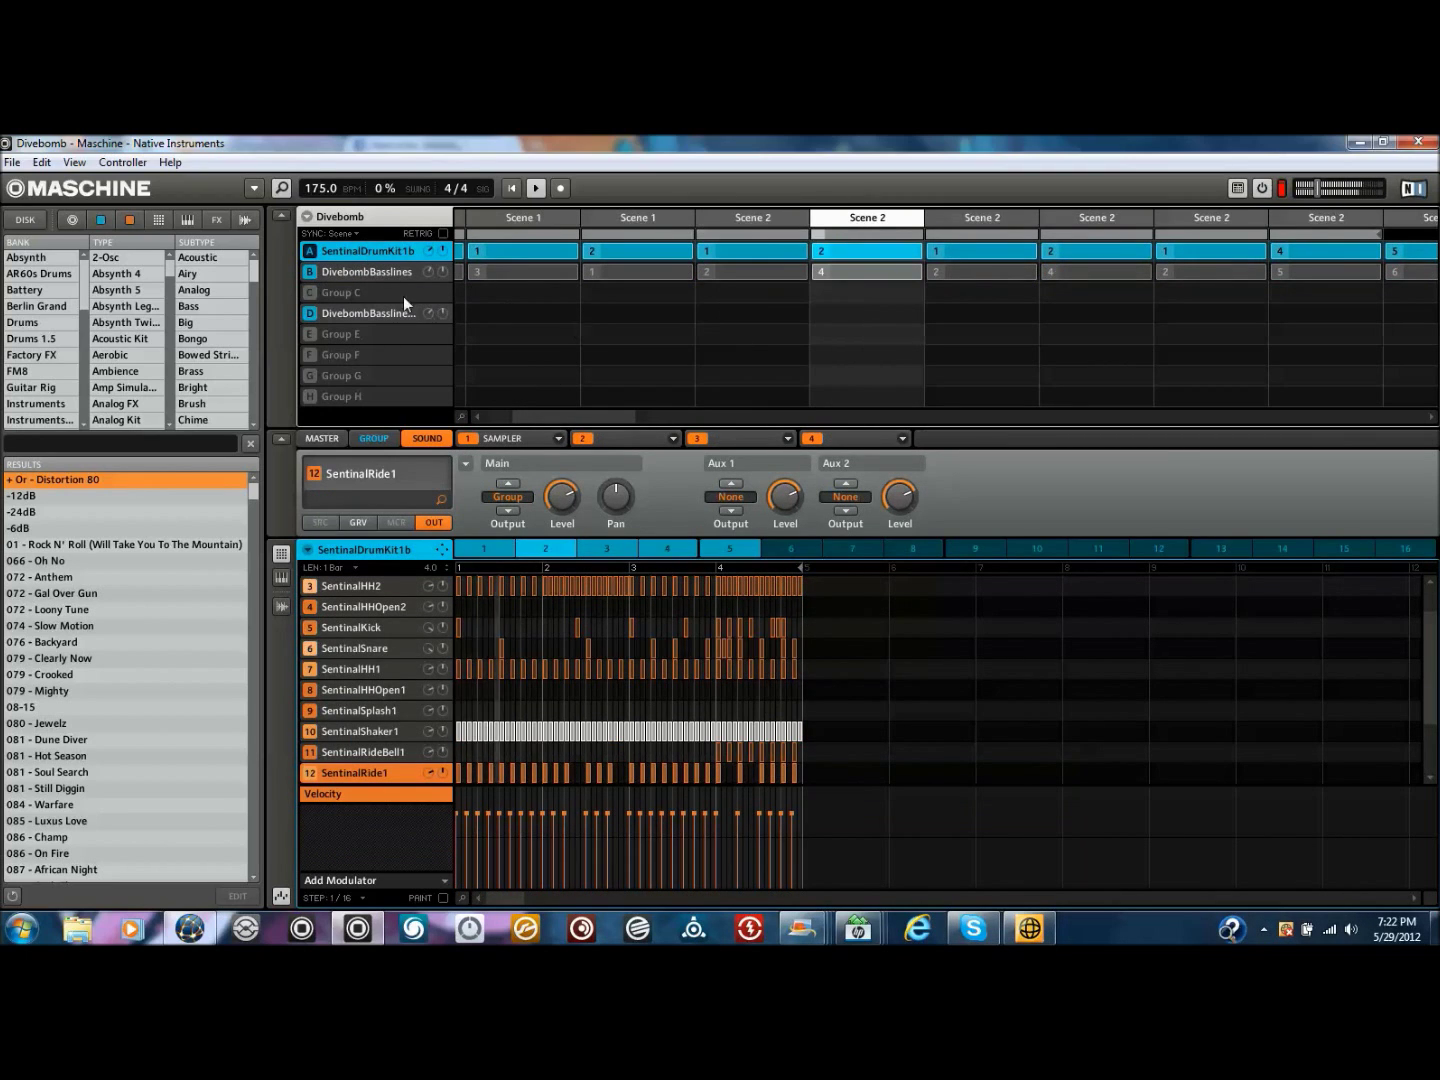
left_click(391, 271)
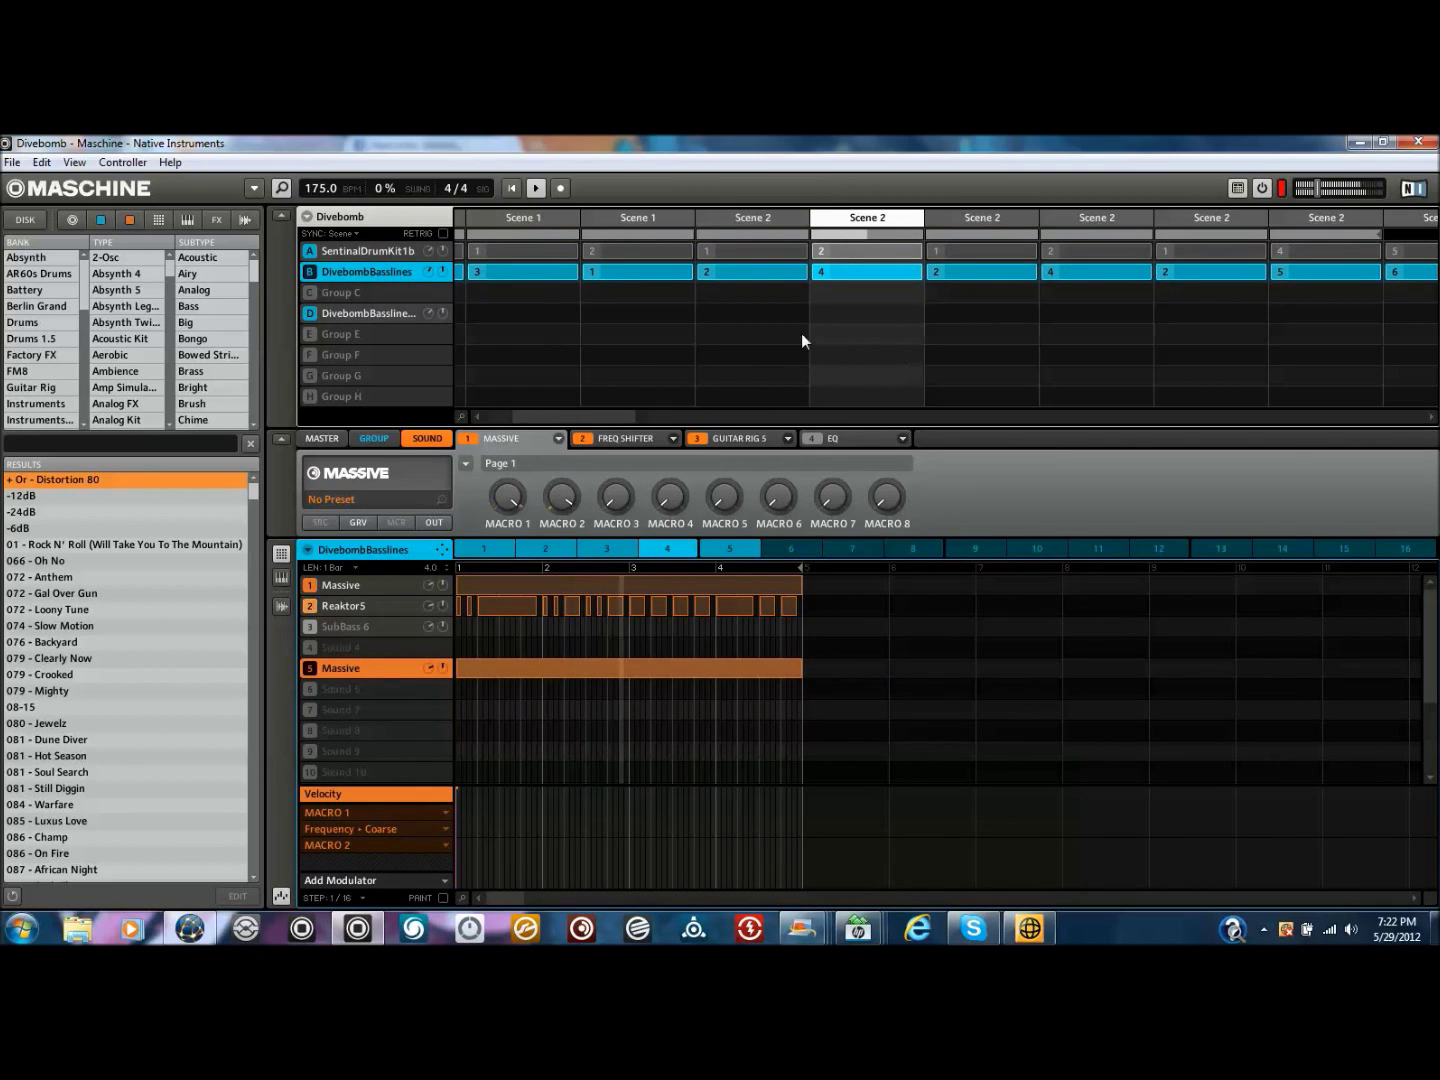
left_click(542, 189)
Select the first Scene 2 containing a half-time bassline pattern and extend the loop range over the following Scene 2
left_click_drag(623, 420, 686, 419)
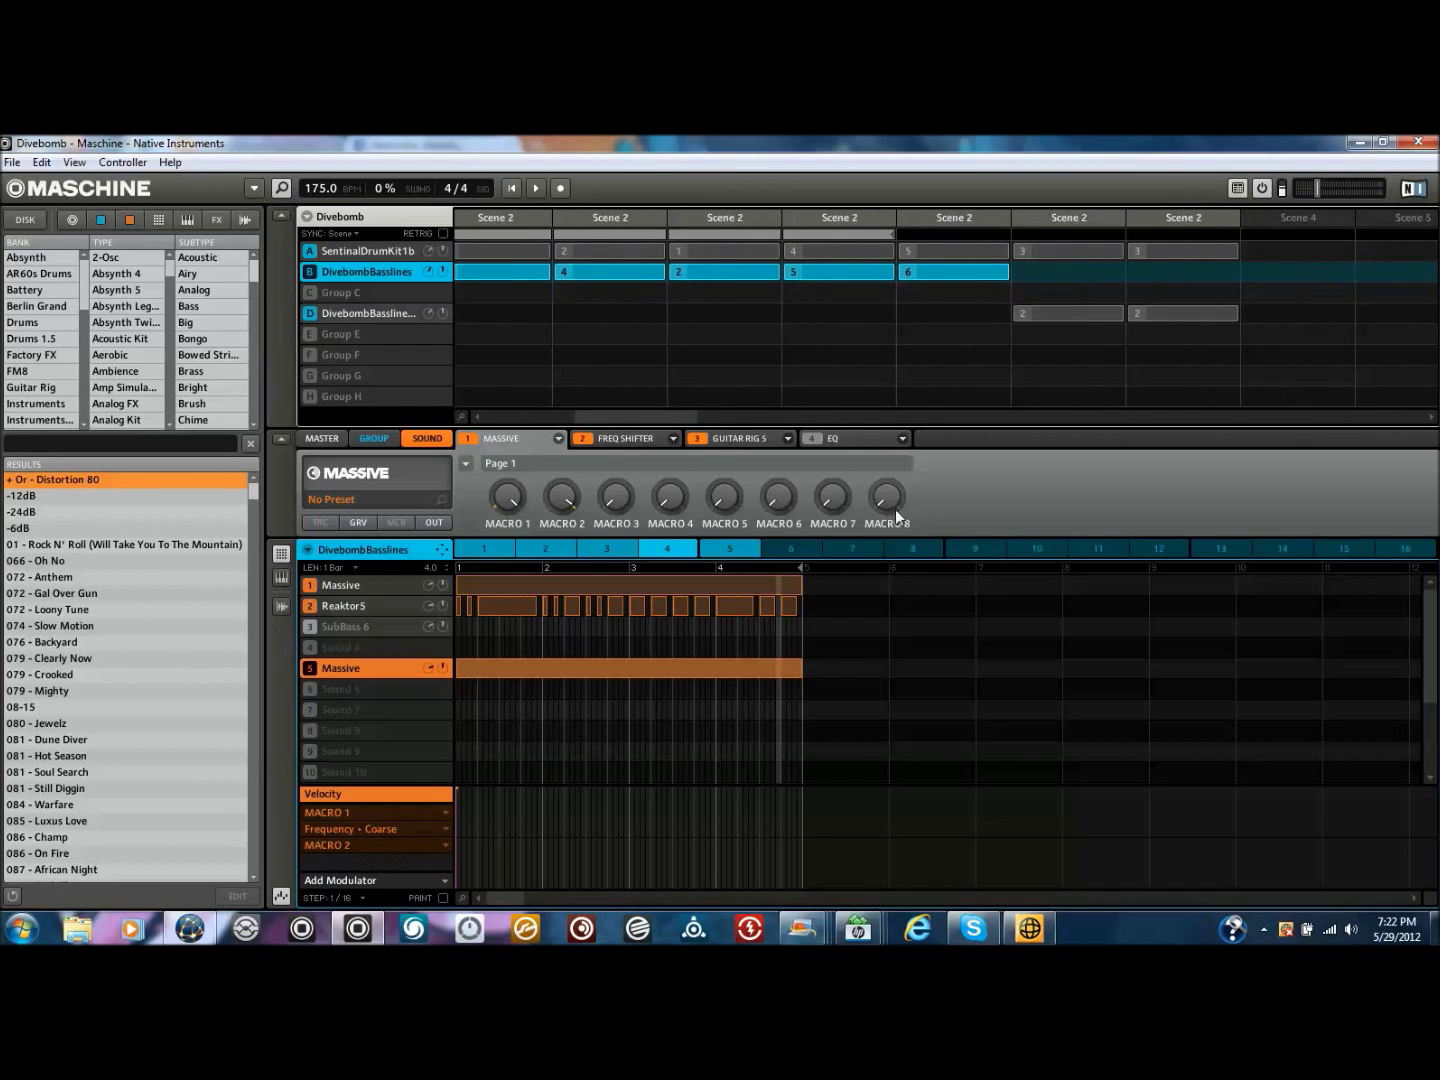
left_click(1067, 219)
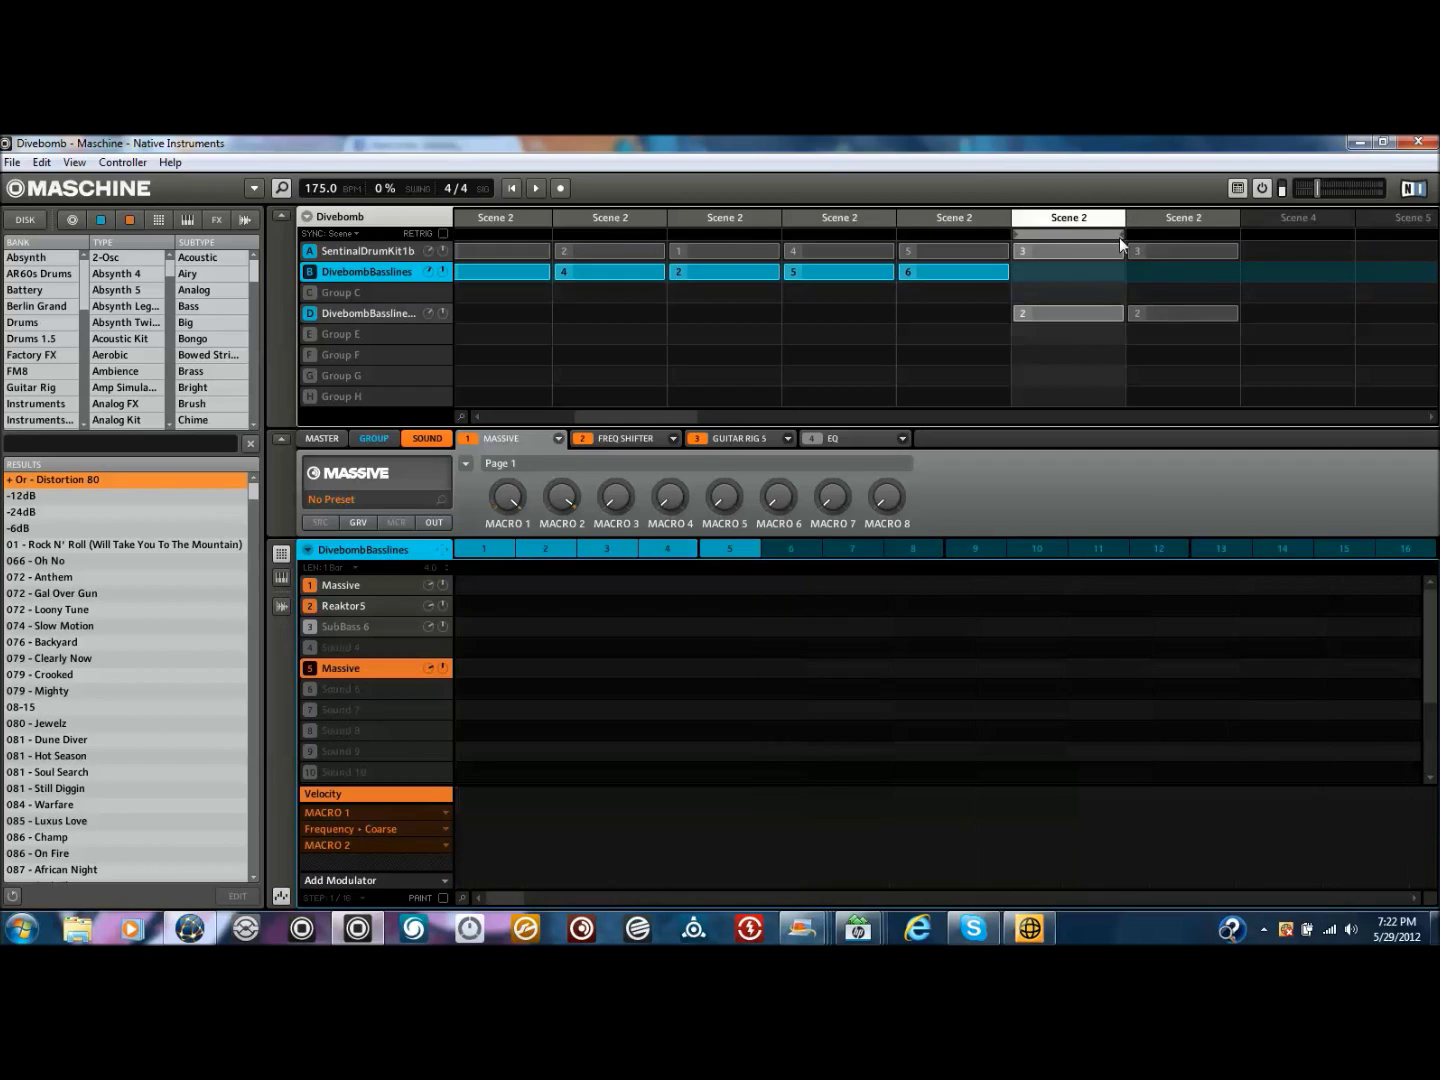
left_click_drag(1124, 235, 1140, 230)
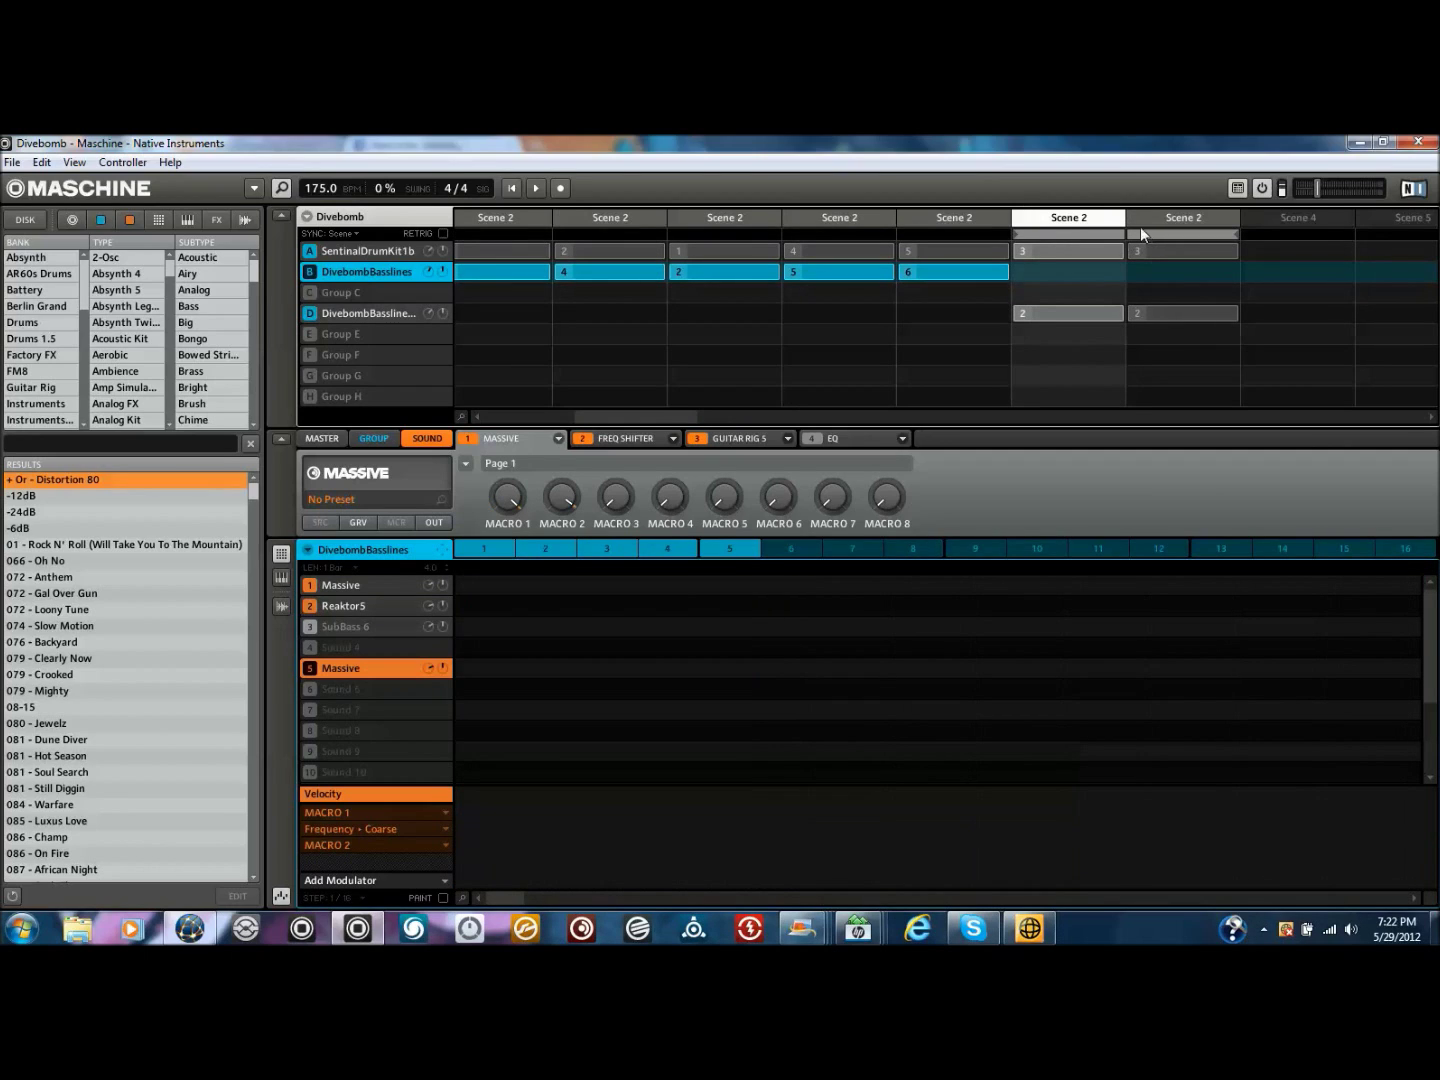
Play the looped half-time scenes, switch to the Scene 2 with DivebombBasslines pattern 4, and return to the first half-time scene
left_click(535, 188)
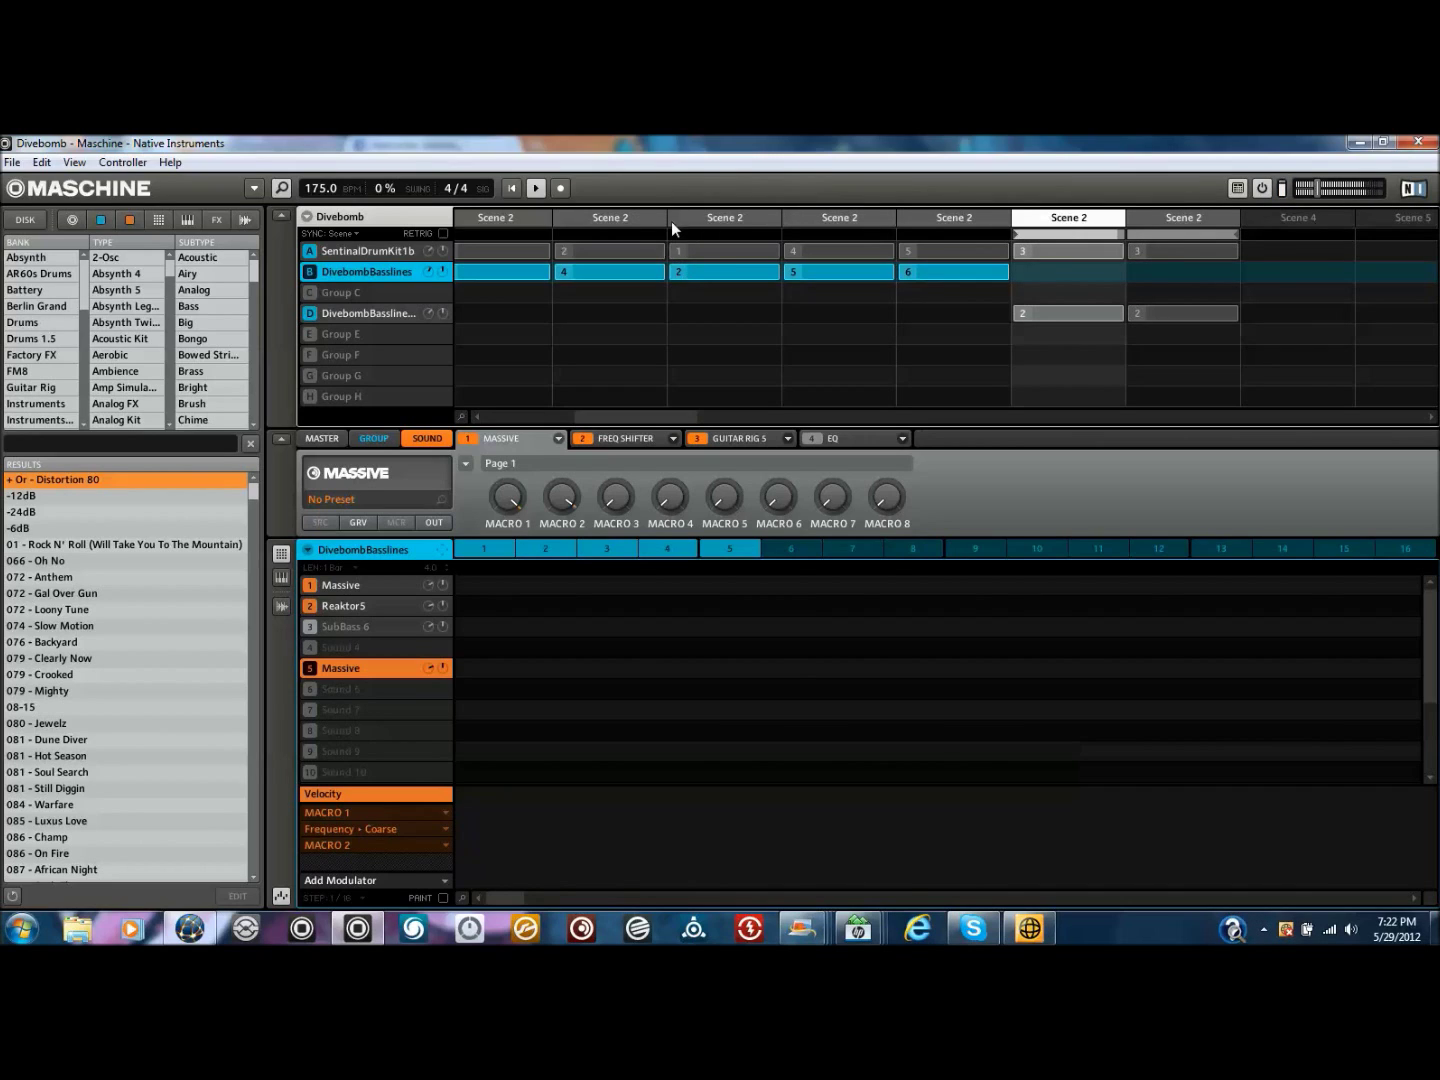
left_click(635, 221)
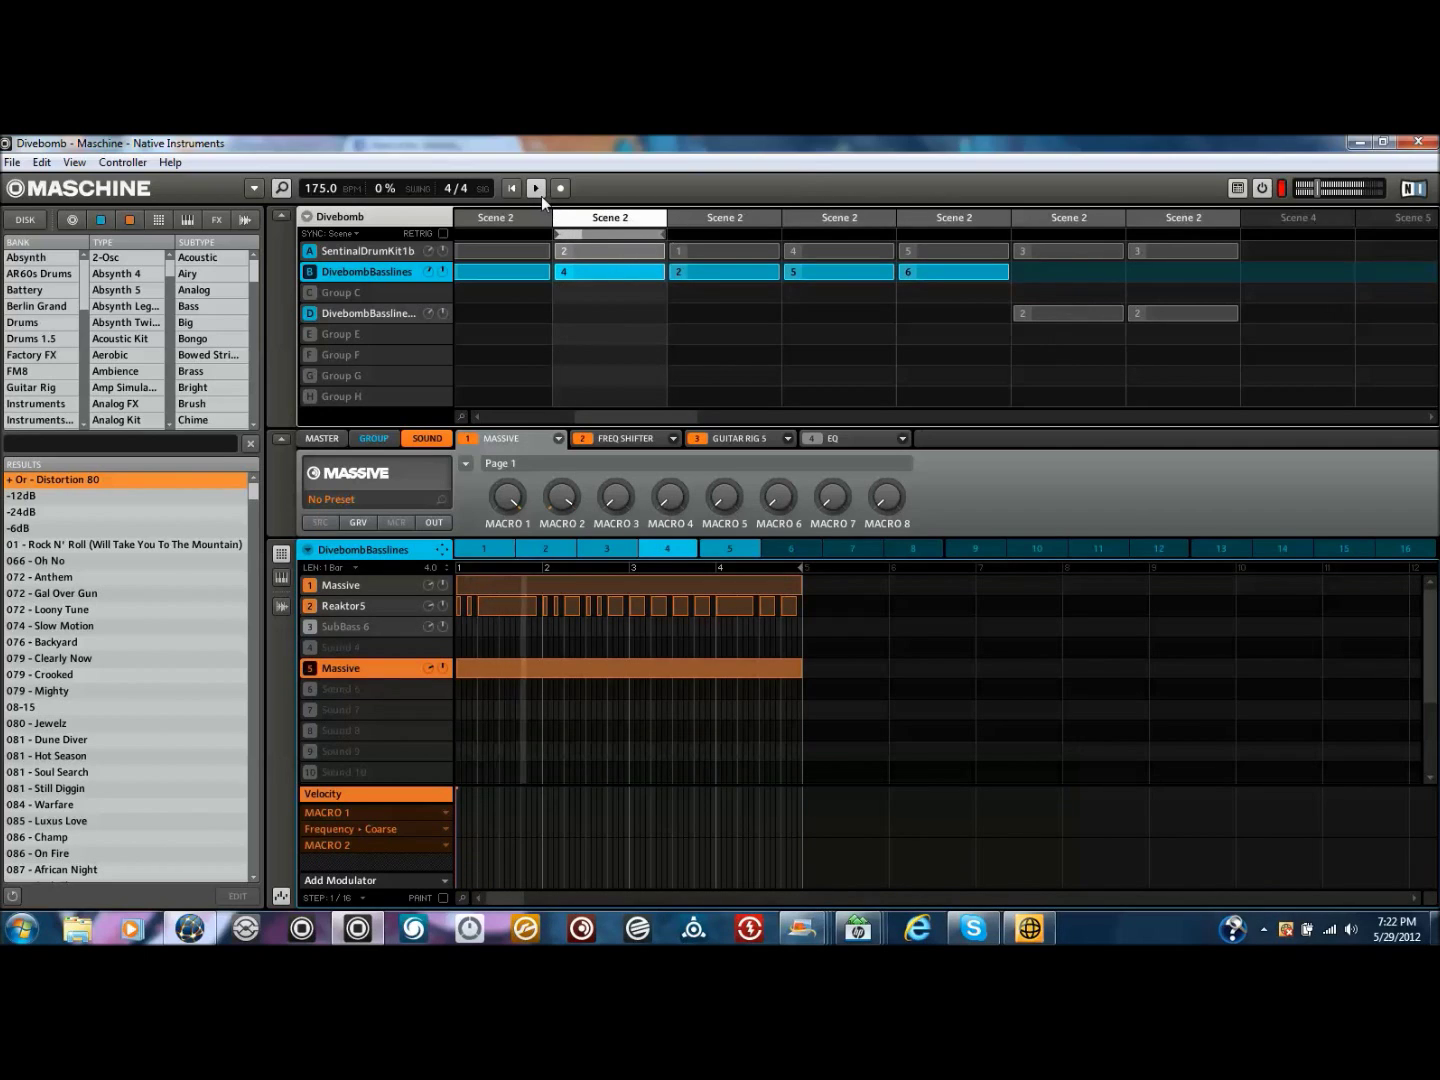
left_click(1056, 218)
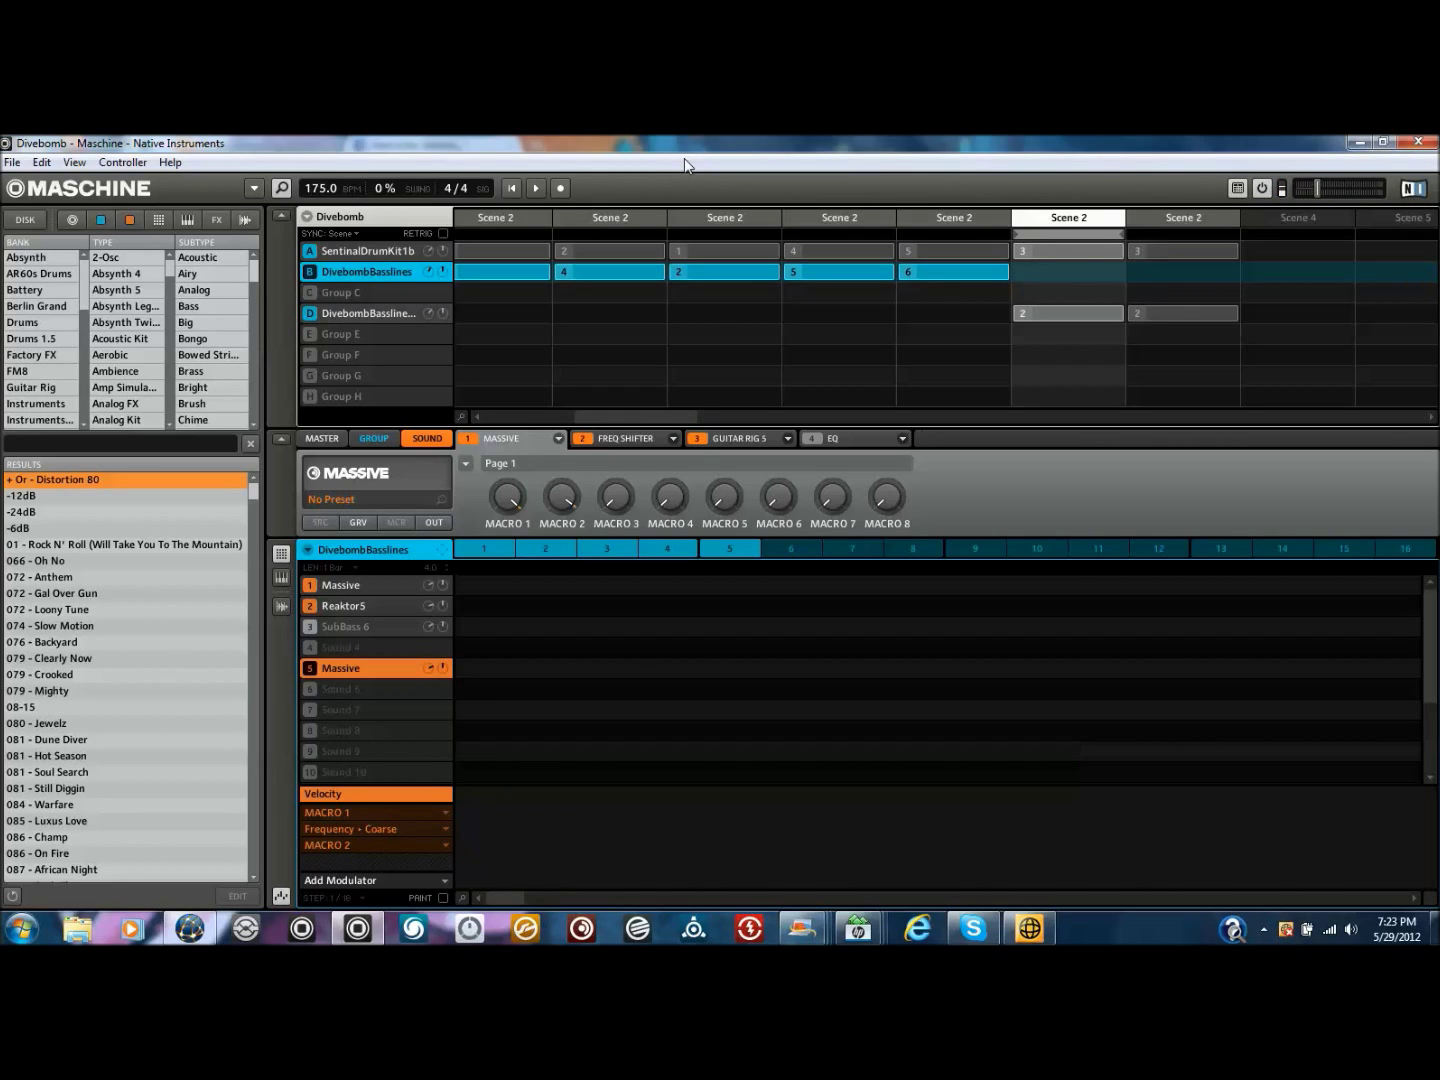
Return to the beginning of the arrangement and view the SentinalDrumKit1b group followed by the DivebombBasslines group
left_click_drag(619, 409, 503, 273)
left_click(375, 250)
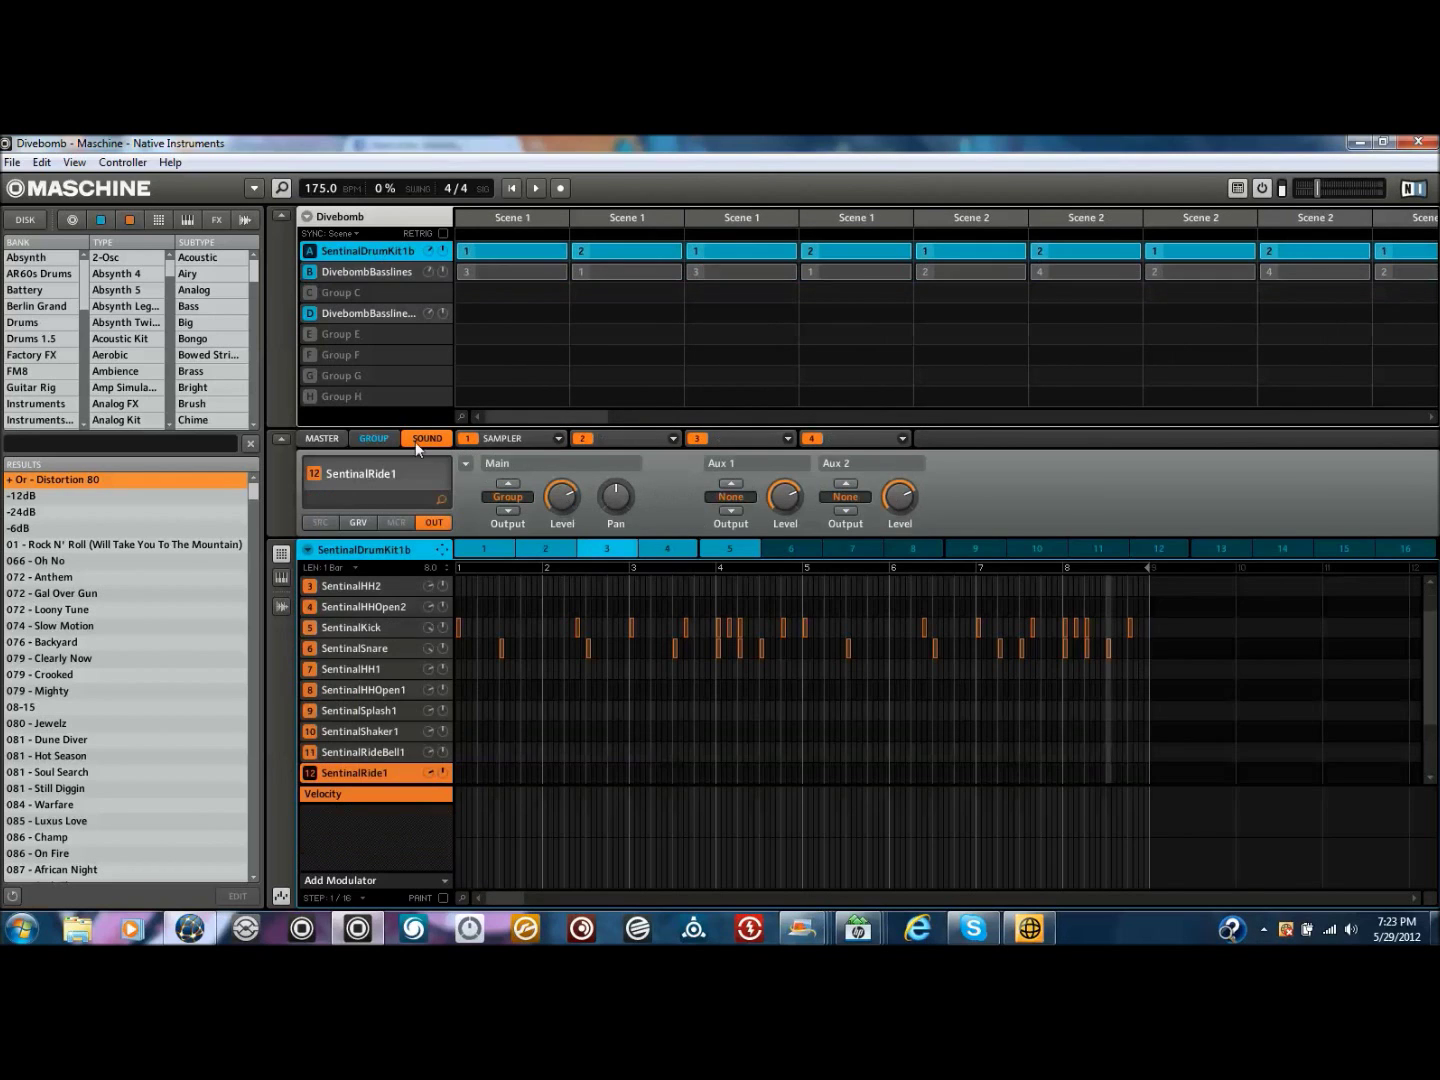
left_click(366, 271)
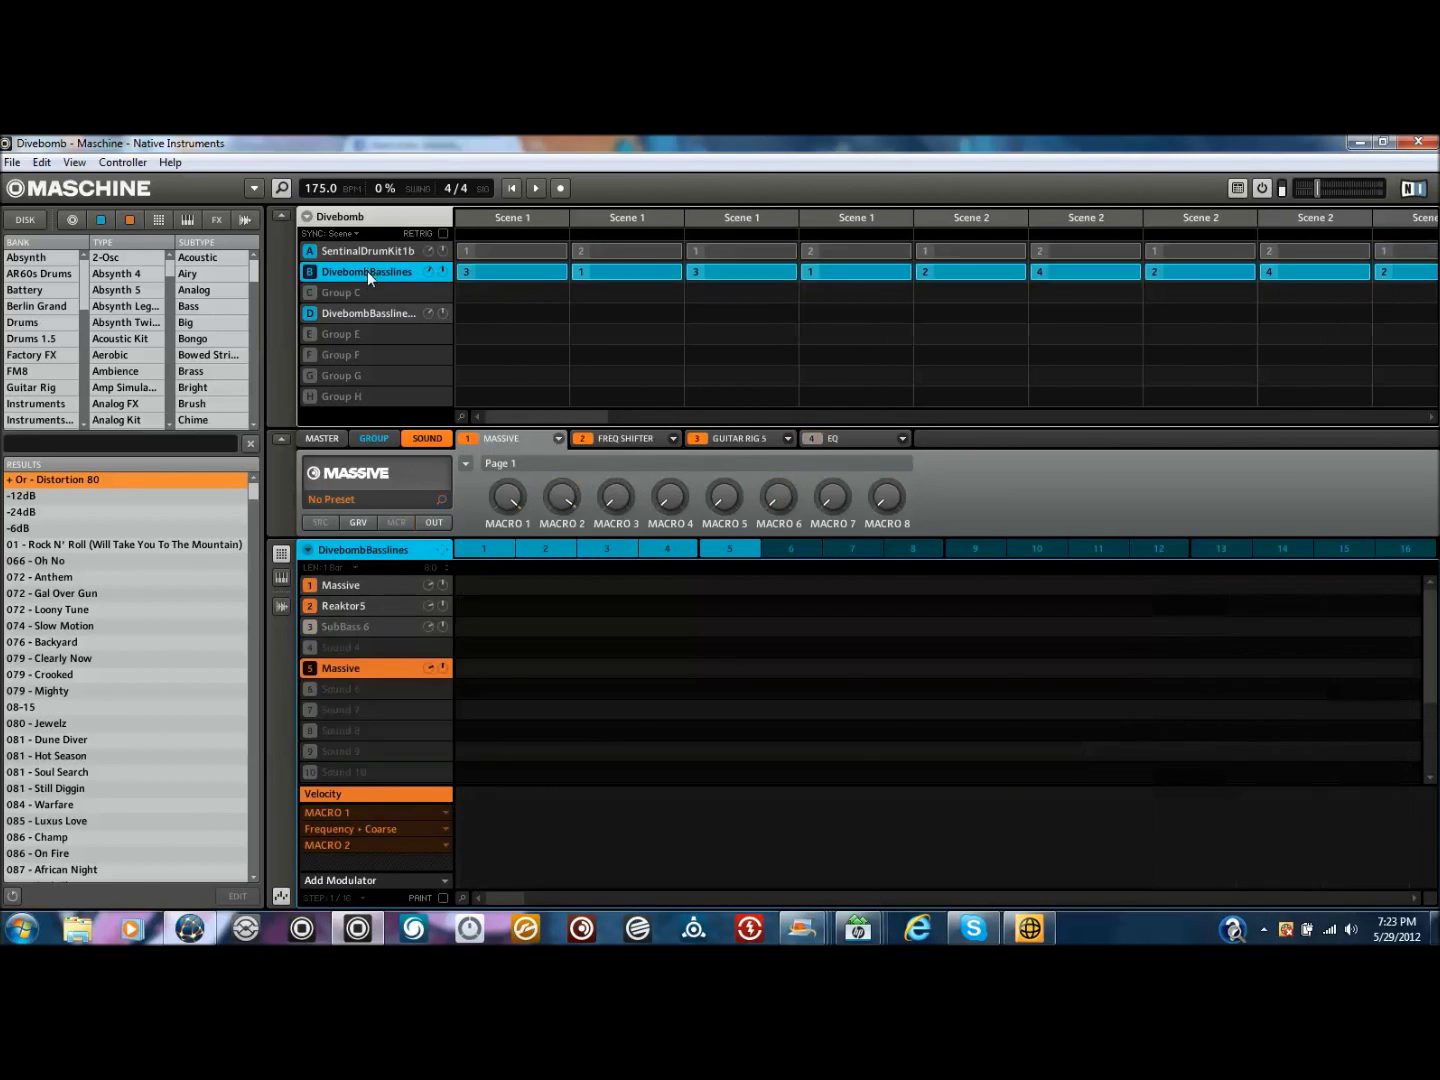
Inspect the global settings and the 7 PERF and 8 PERF curves in the DivebombBasslines Massive editor and close it
double_click(394, 480)
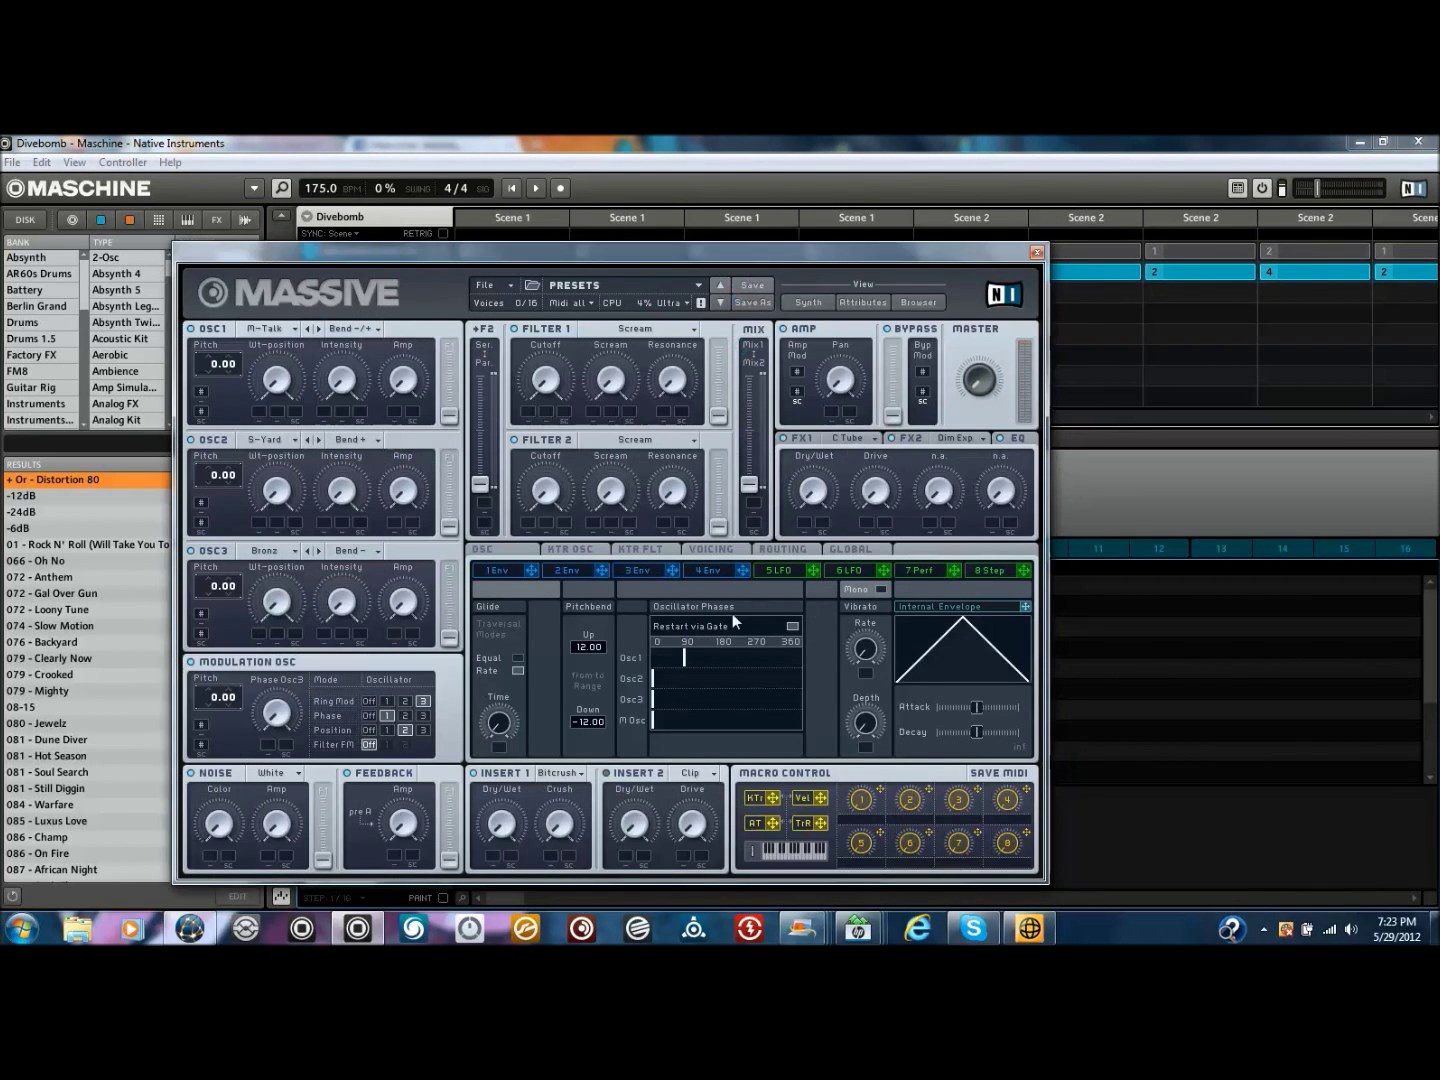
left_click(851, 549)
left_click(917, 571)
left_click(990, 571)
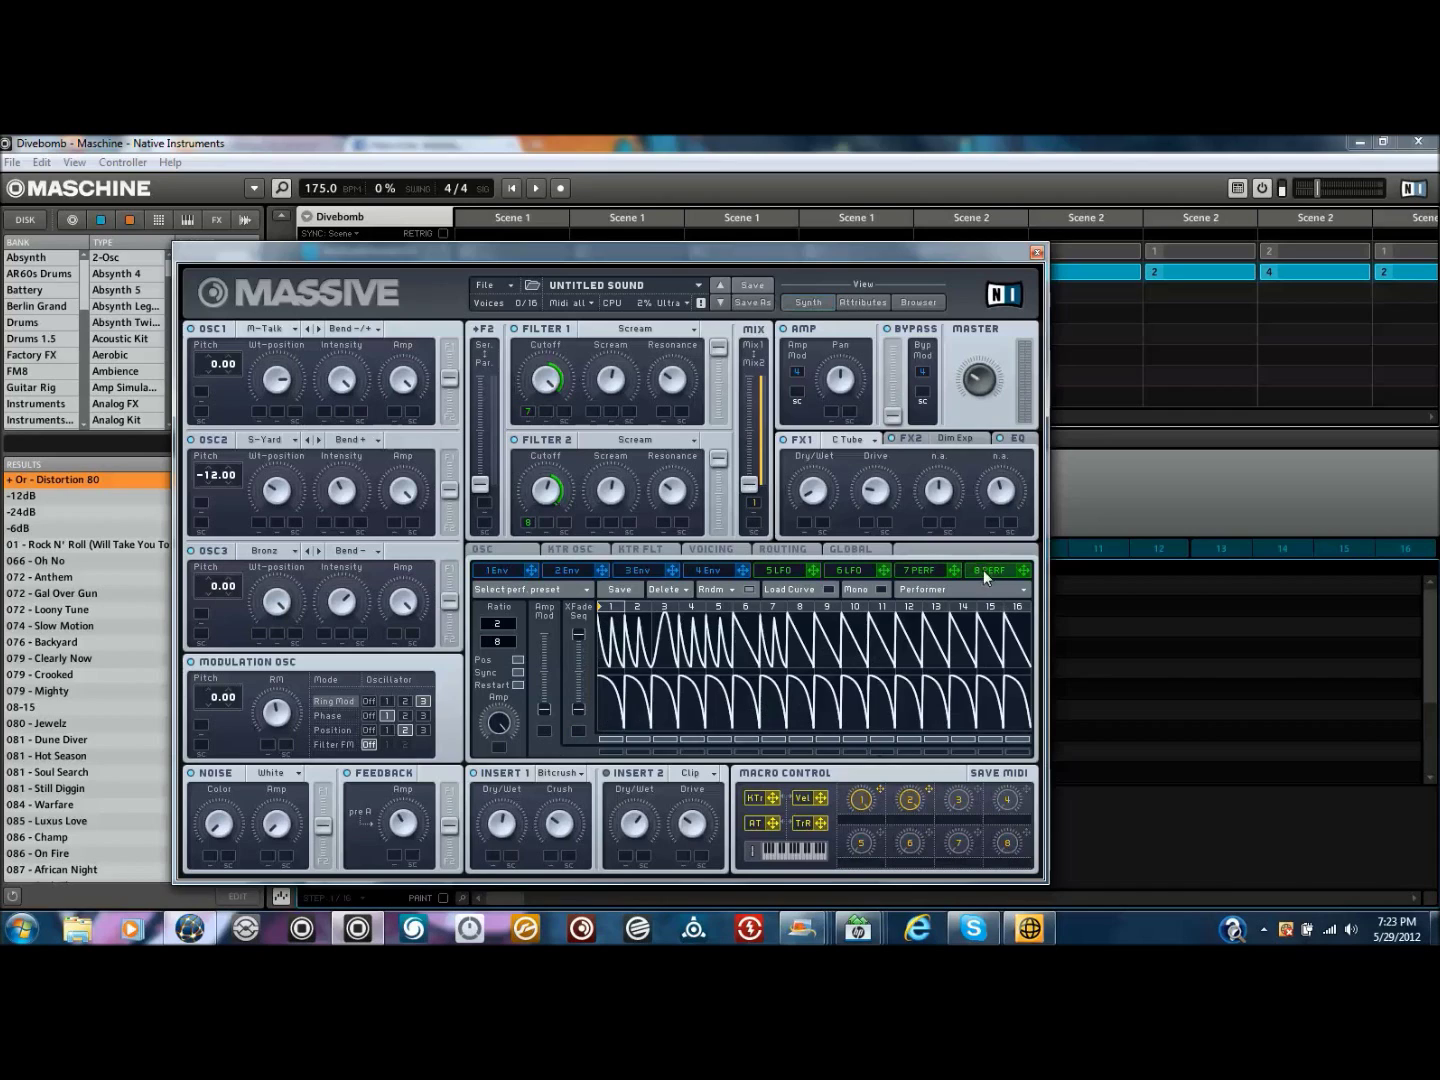
left_click(1037, 253)
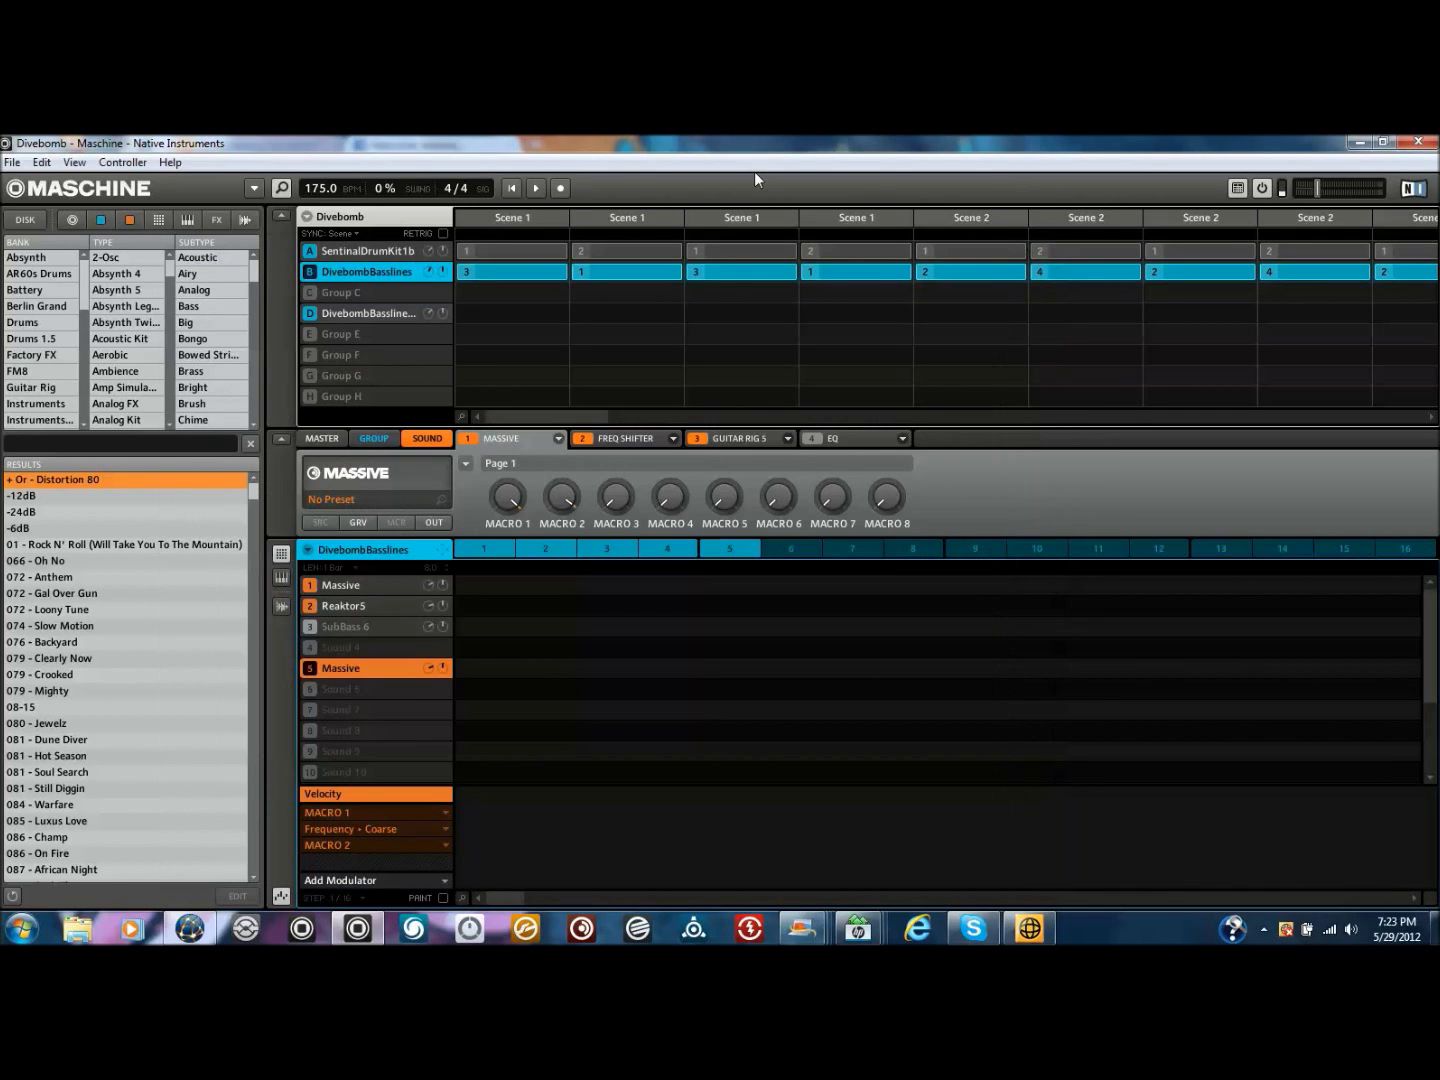